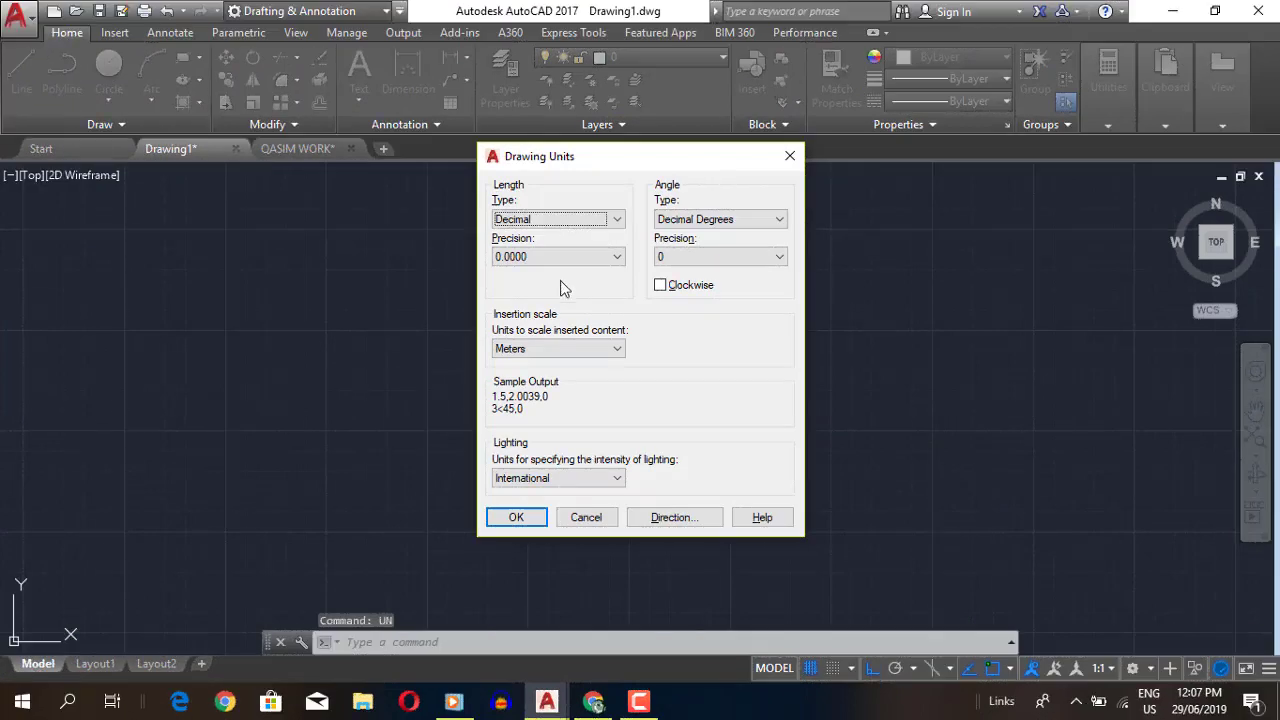
- Leave the T-intersection PDF and bring up the blank AutoCAD Drawing1 to start tracing
left_click(514, 518)
- Draw the first 100-unit vertical lane line
type("l")
key("Return")
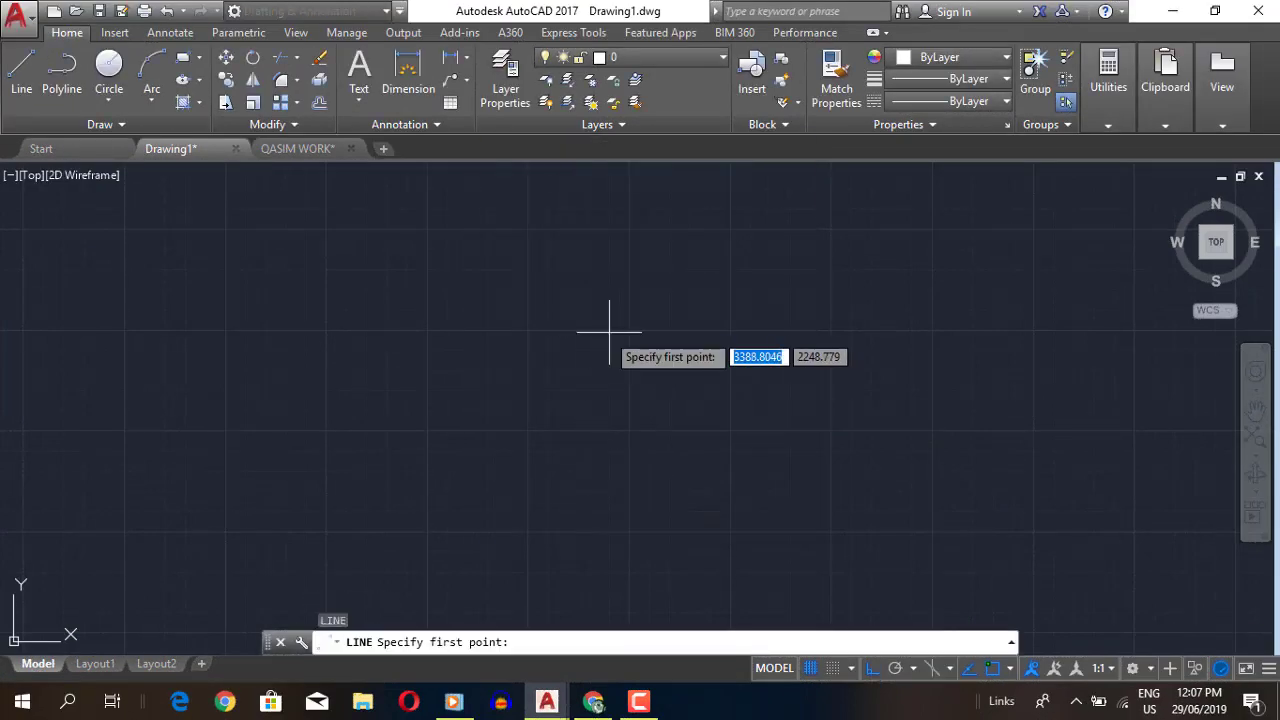
left_click(630, 298)
type("100")
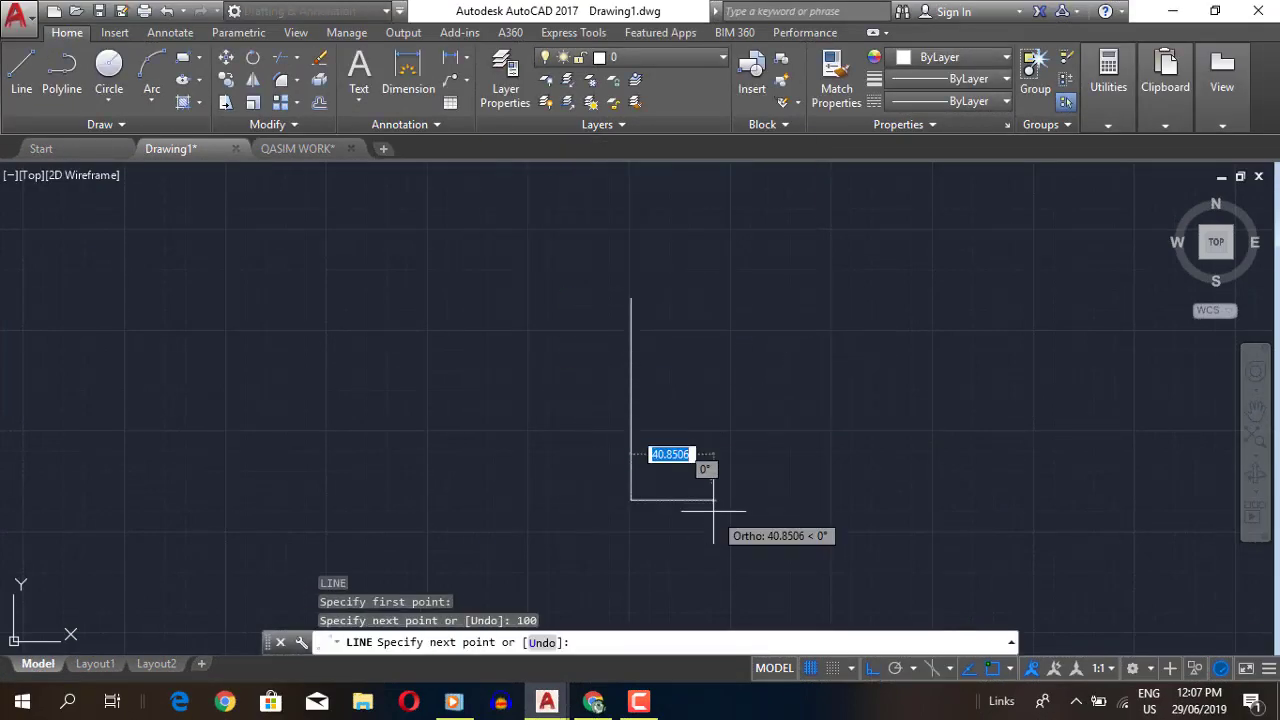
key("Escape")
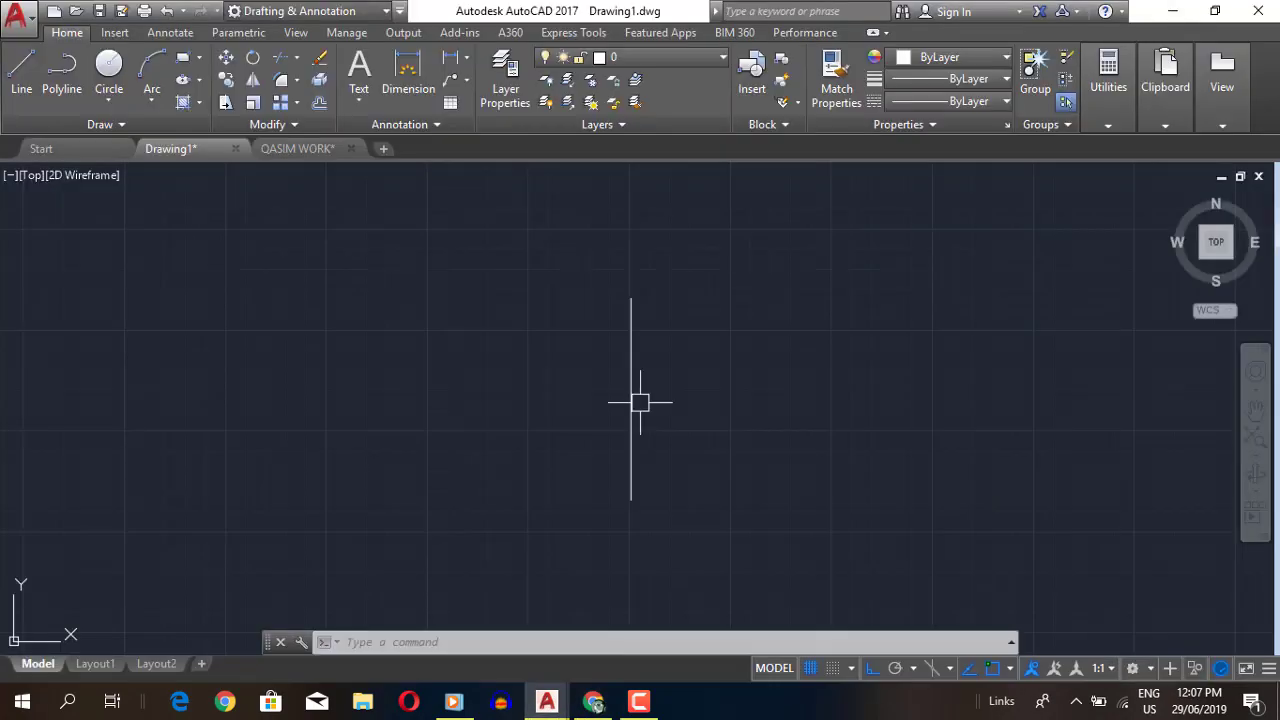
- Offset the vertical line 2 units to both sides
type("o")
key("Return")
type("2")
key("Return")
left_click(631, 400)
left_click(640, 400)
left_click(594, 414)
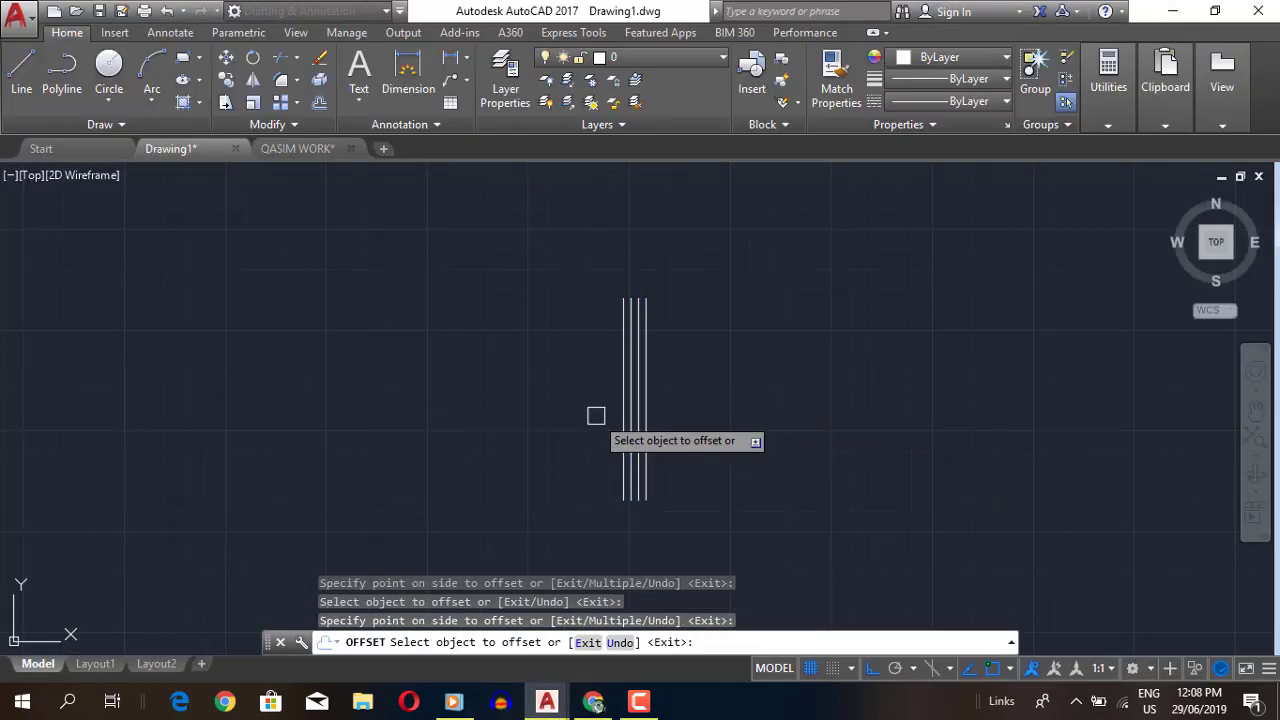
key("Escape")
- Repeat the 2-unit offset to add two more outer lane lines
key("Return")
key("Return")
left_click(647, 451)
left_click(662, 455)
left_click(616, 451)
left_click(600, 455)
key("Escape")
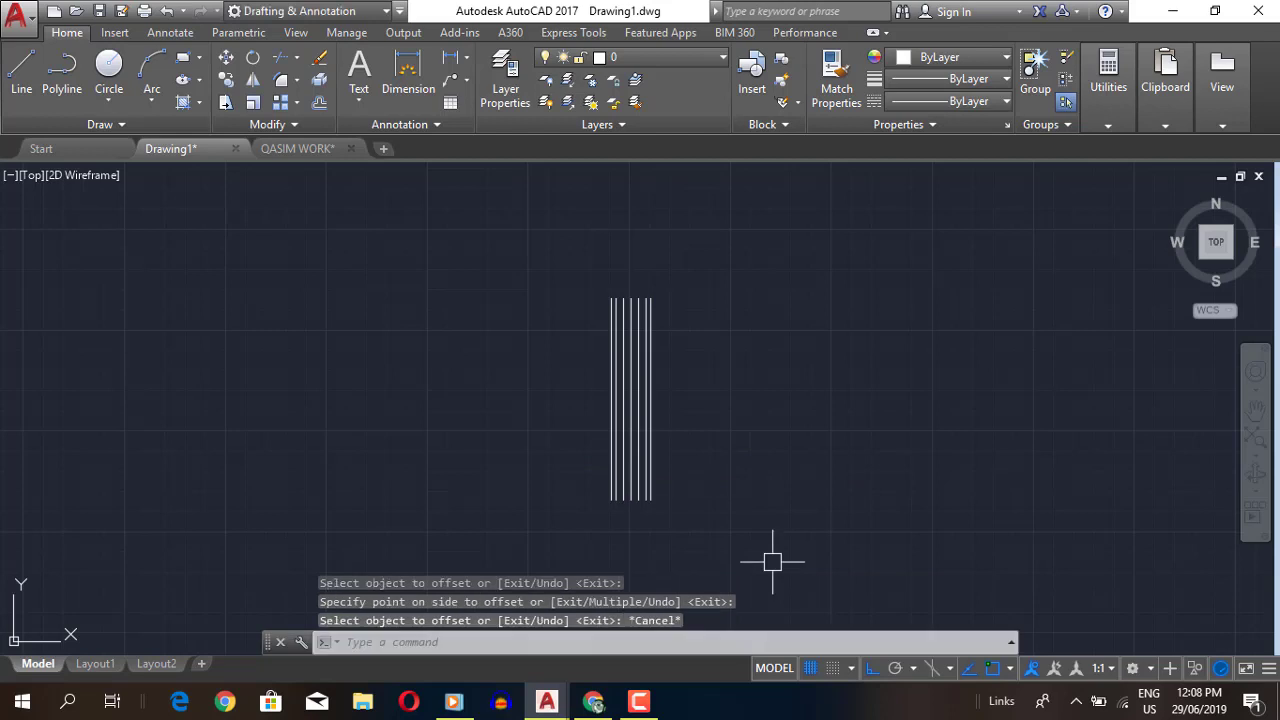
- Add a 1-unit line at the rightmost lane line's bottom end
scroll(654, 509, "up", 3)
scroll(628, 507, "up", 2)
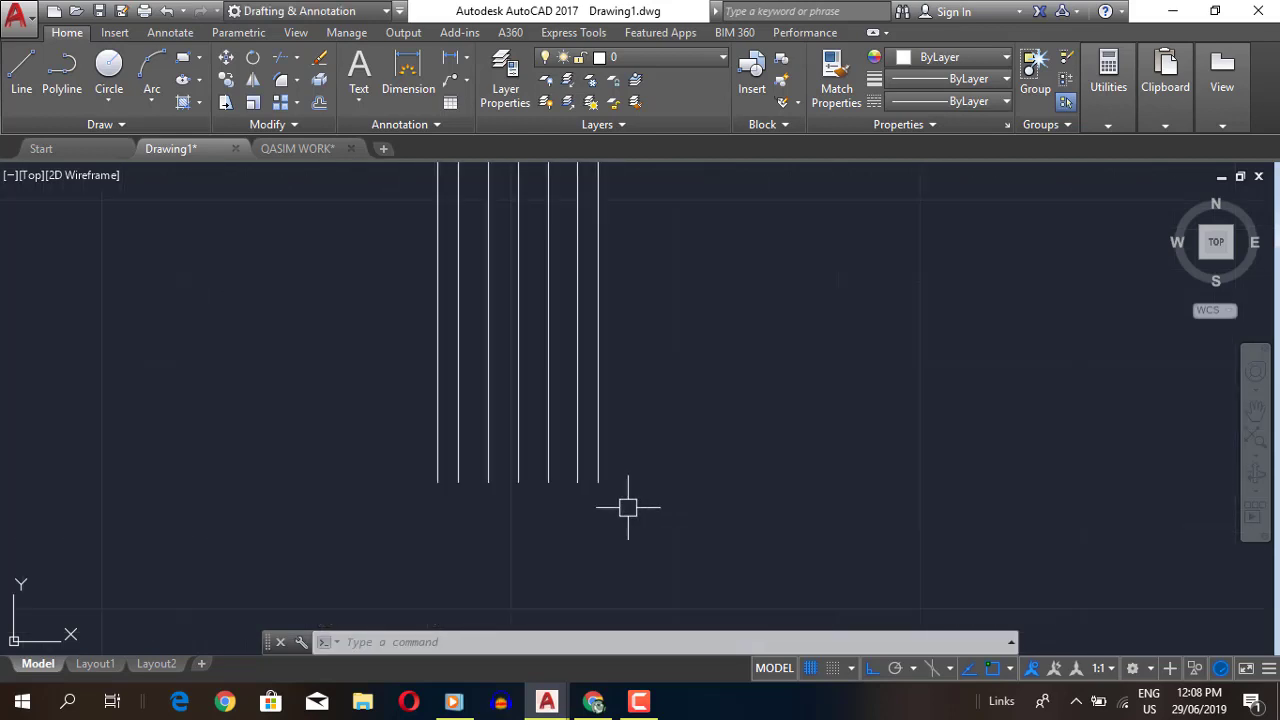
scroll(628, 508, "up", 3)
key("l")
key("Return")
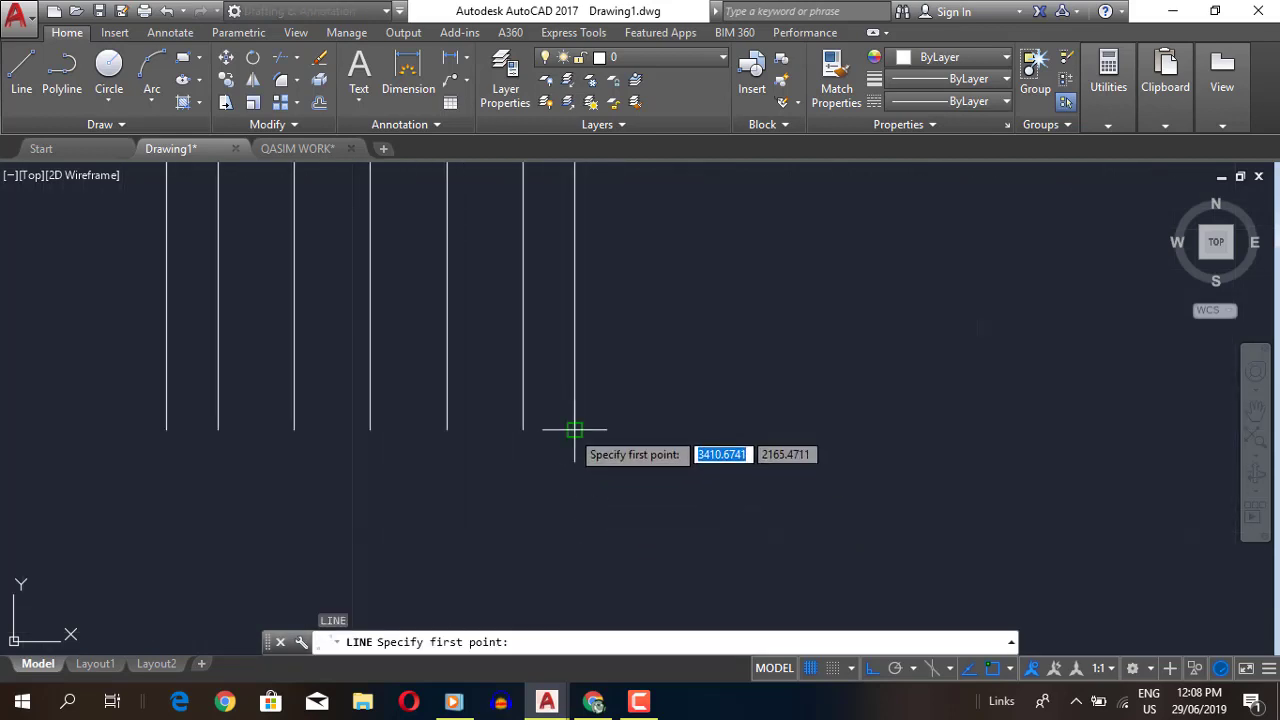
left_click(571, 429)
type("1")
key("Return")
key("Escape")
scroll(568, 434, "up", 2)
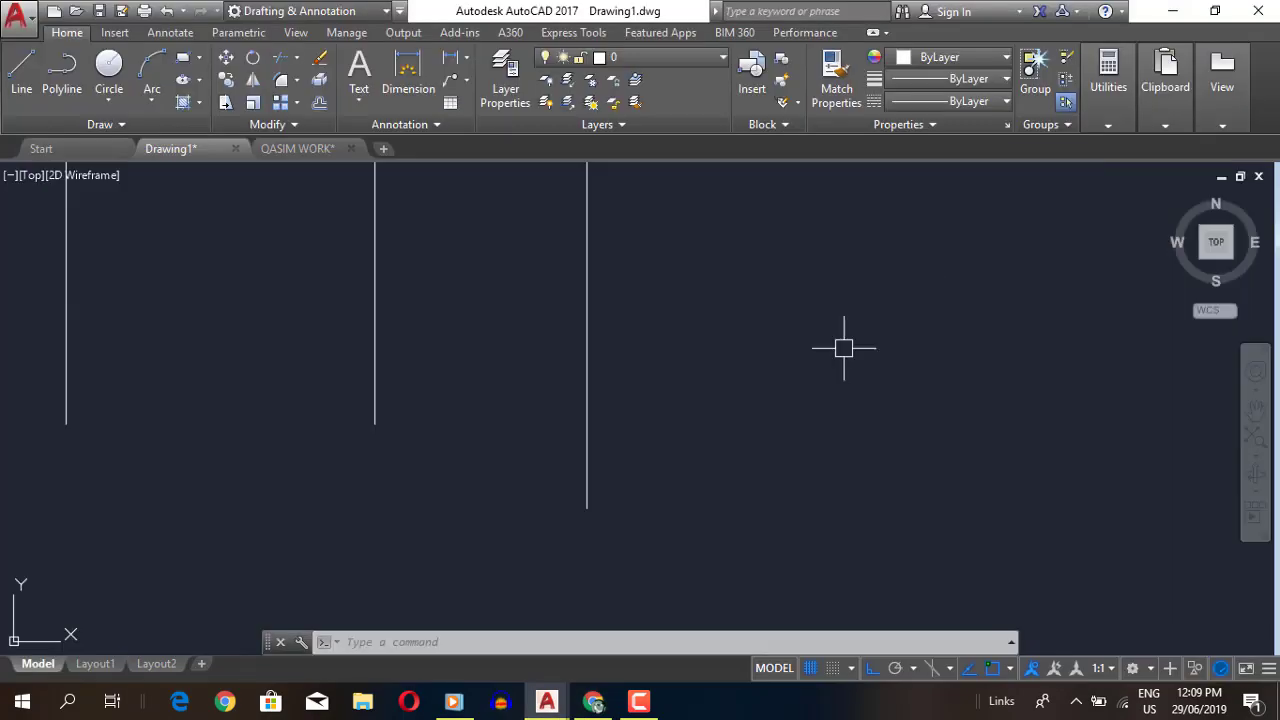
- Draw a segment starting at the vertical line's bottom end
key("l")
key("Return")
left_click(587, 508)
scroll(590, 508, "up", 2)
key("Escape")
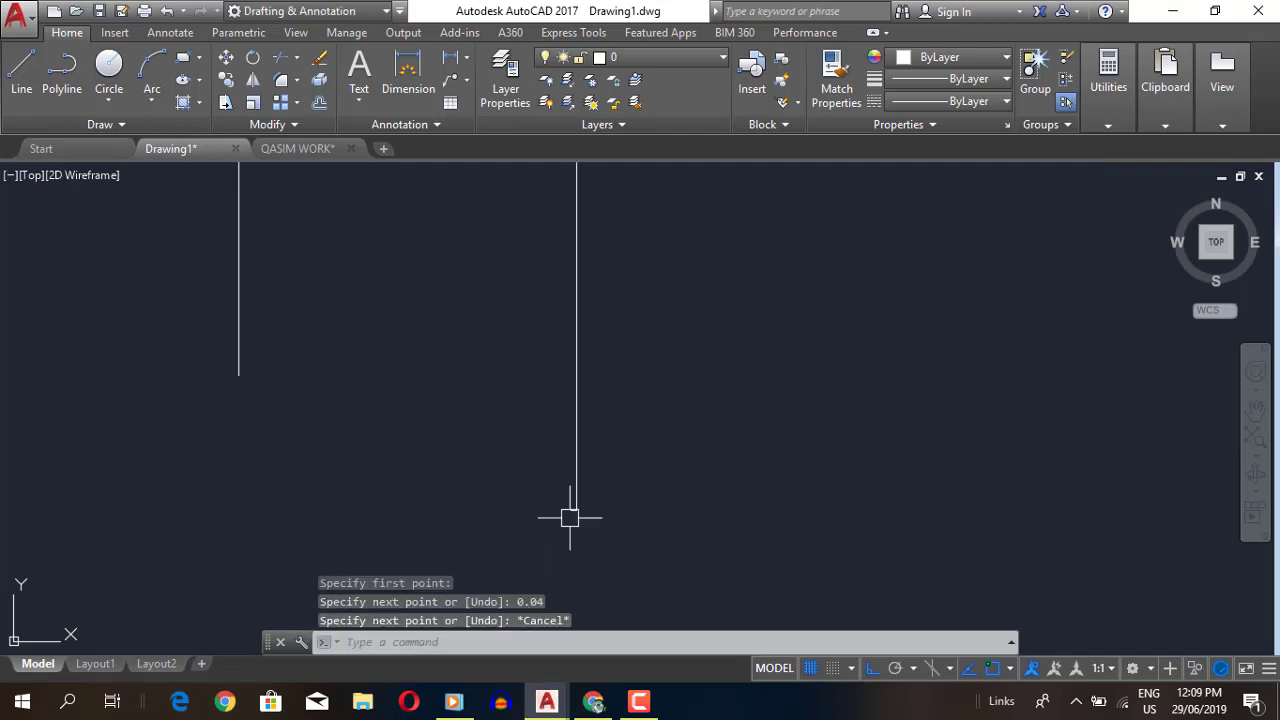
key("l")
key("Return")
left_click(576, 508)
scroll(577, 325, "up", 2)
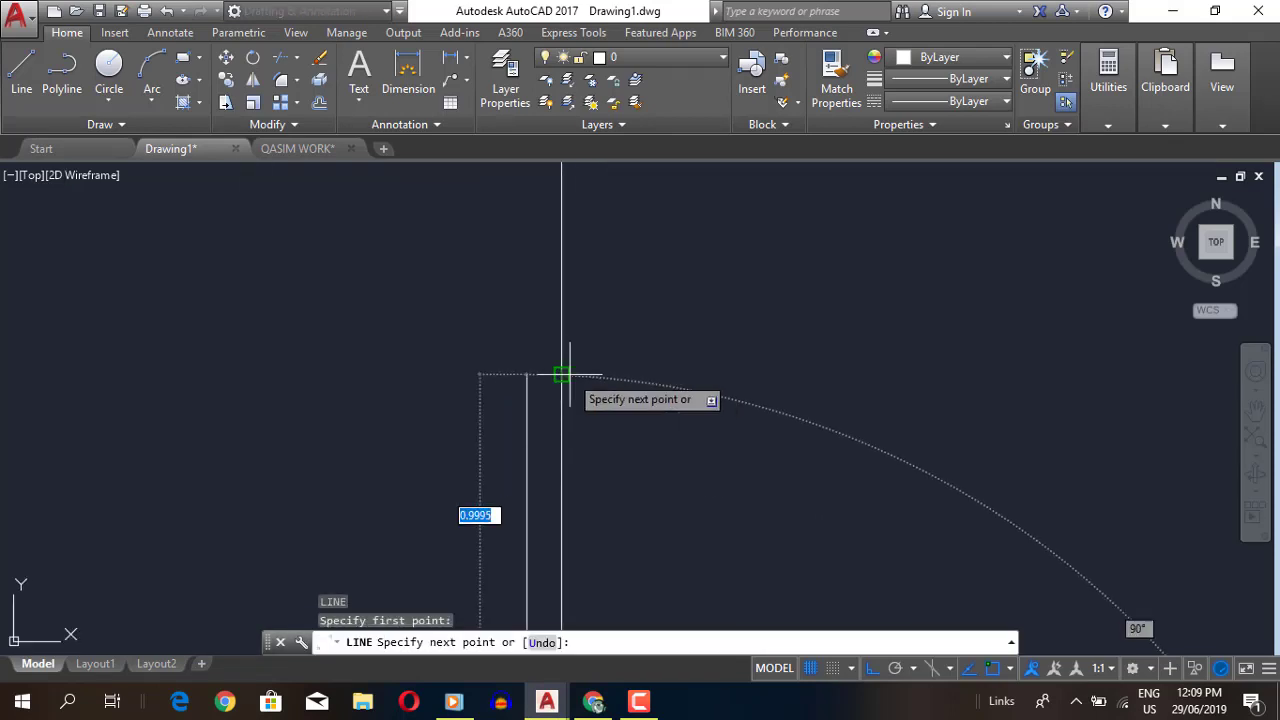
left_click(566, 366)
key("Escape")
- Erase the stray line below the lane lines
left_click(577, 529)
key("e")
key("Return")
type("e")
key("Return")
scroll(708, 478, "down", 3)
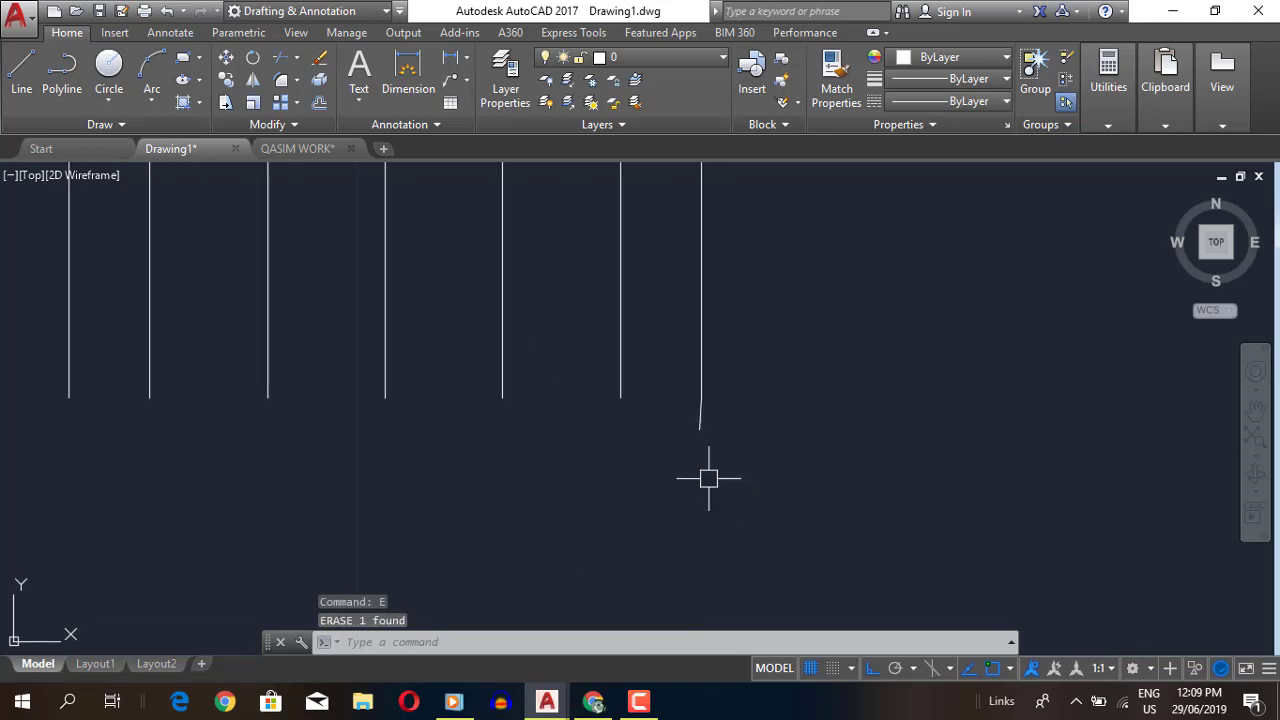
- Draw a 300-unit taper line from a vertical line's bottom end
key("l")
key("Return")
left_click(677, 397)
type("300")
key("Return")
key("Escape")
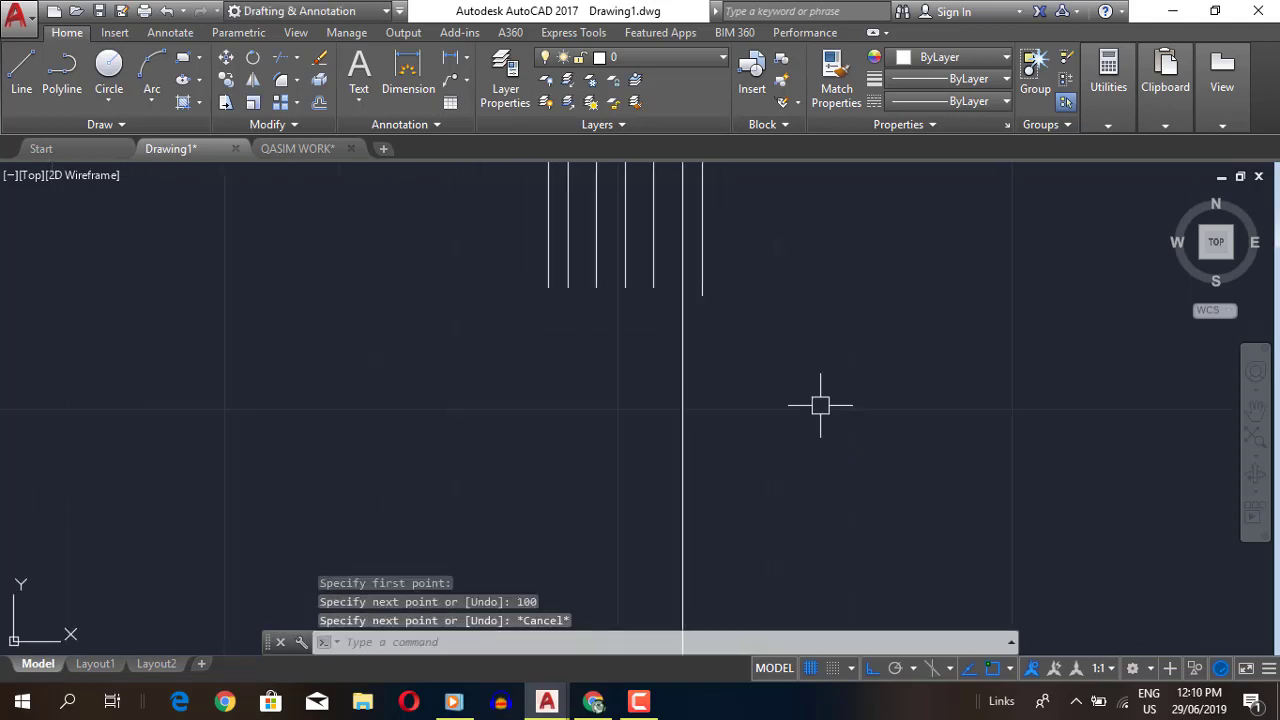
- Cancel Extend and Trim, then enlarge the PDF reference plan for a closer look
type("ex")
key("Return")
key("Return")
key("Escape")
type("tr")
key("Return")
key("Return")
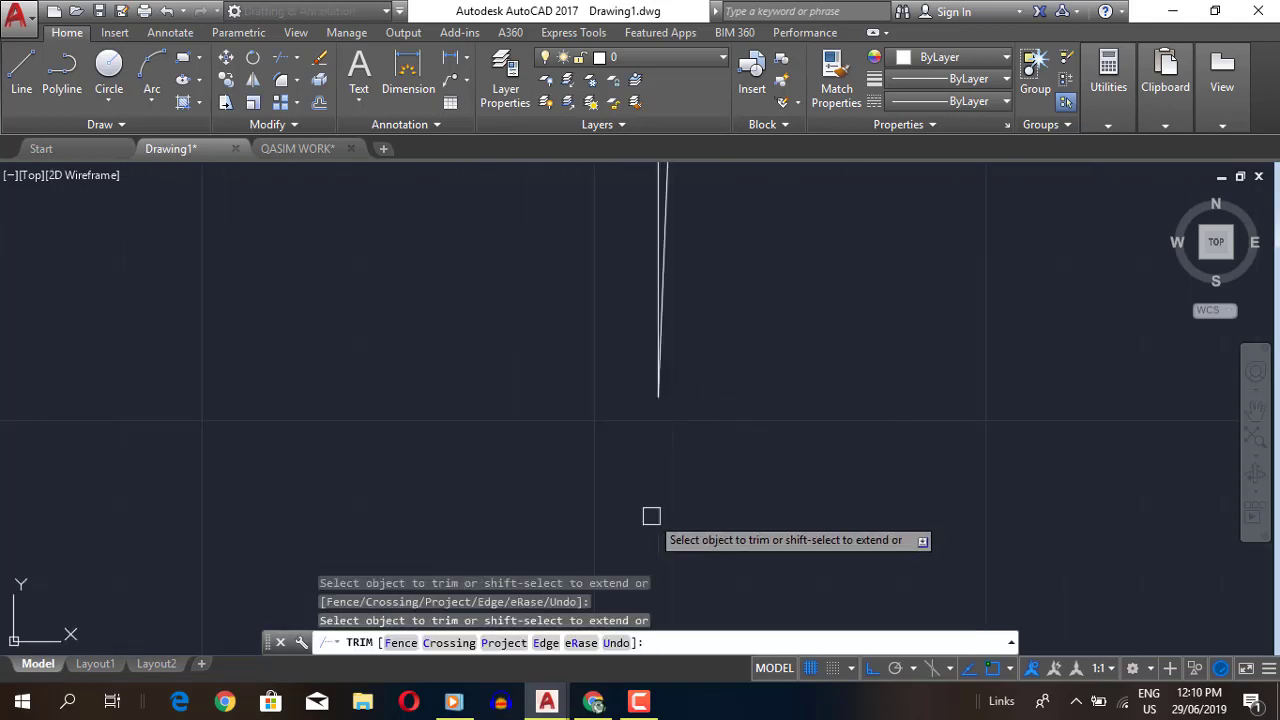
key("Escape")
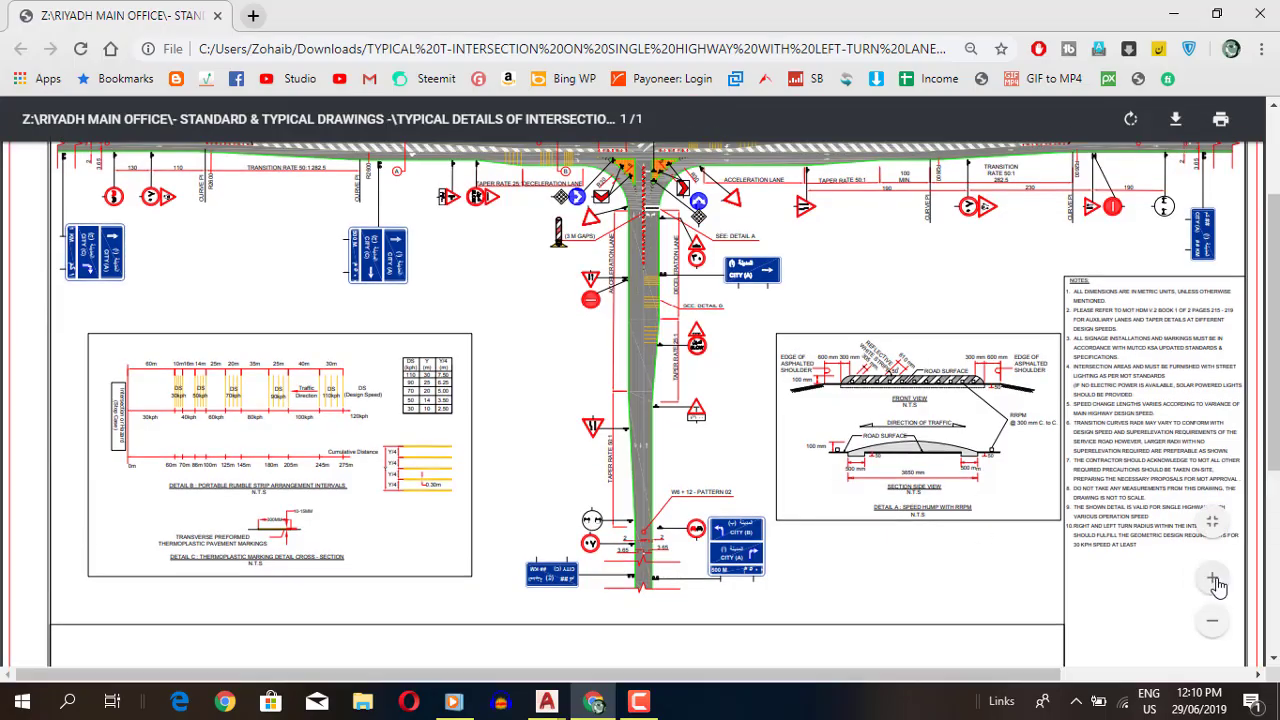
left_click(1212, 577)
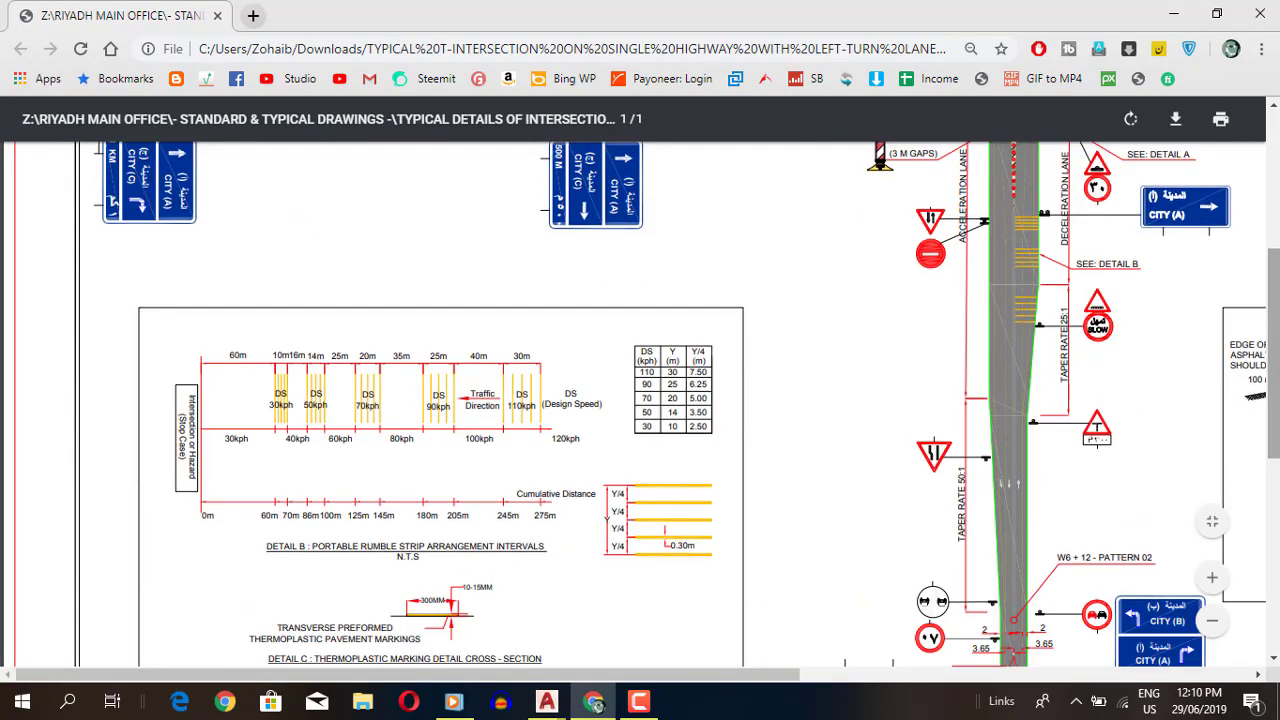
- Draw a long line running down below the lane lines
left_click(547, 701)
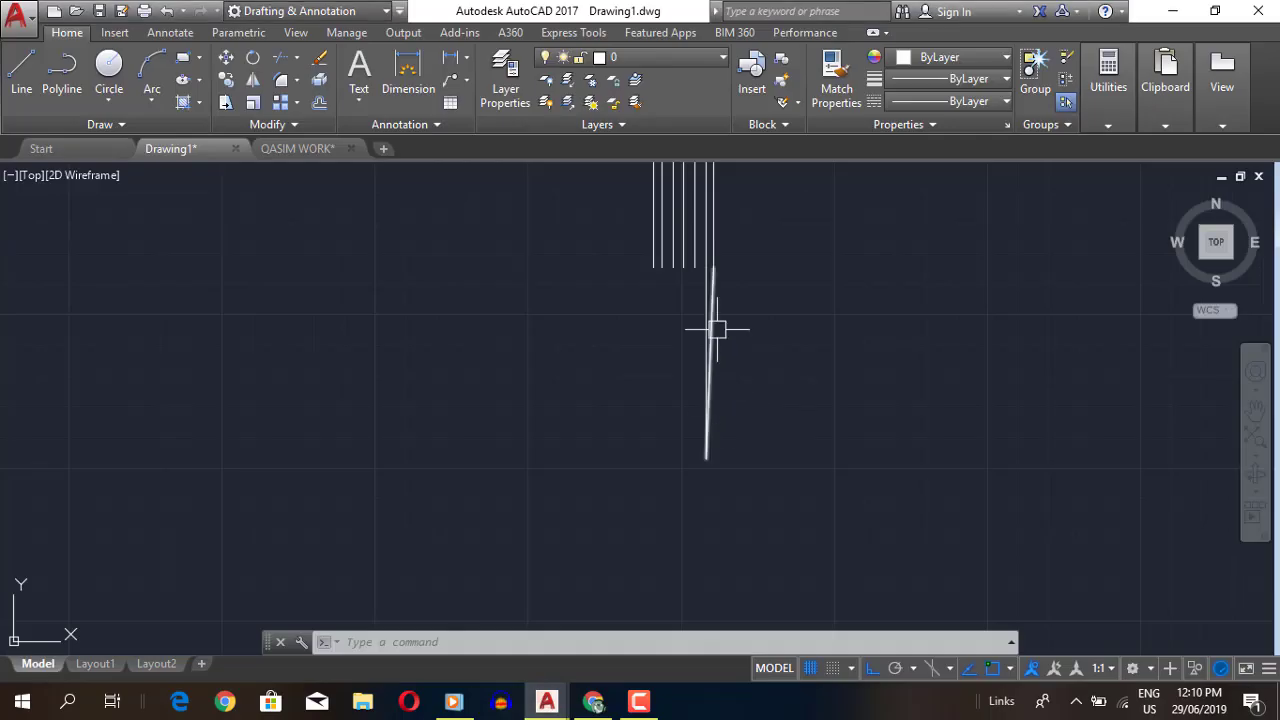
key("l")
key("Return")
left_click(694, 268)
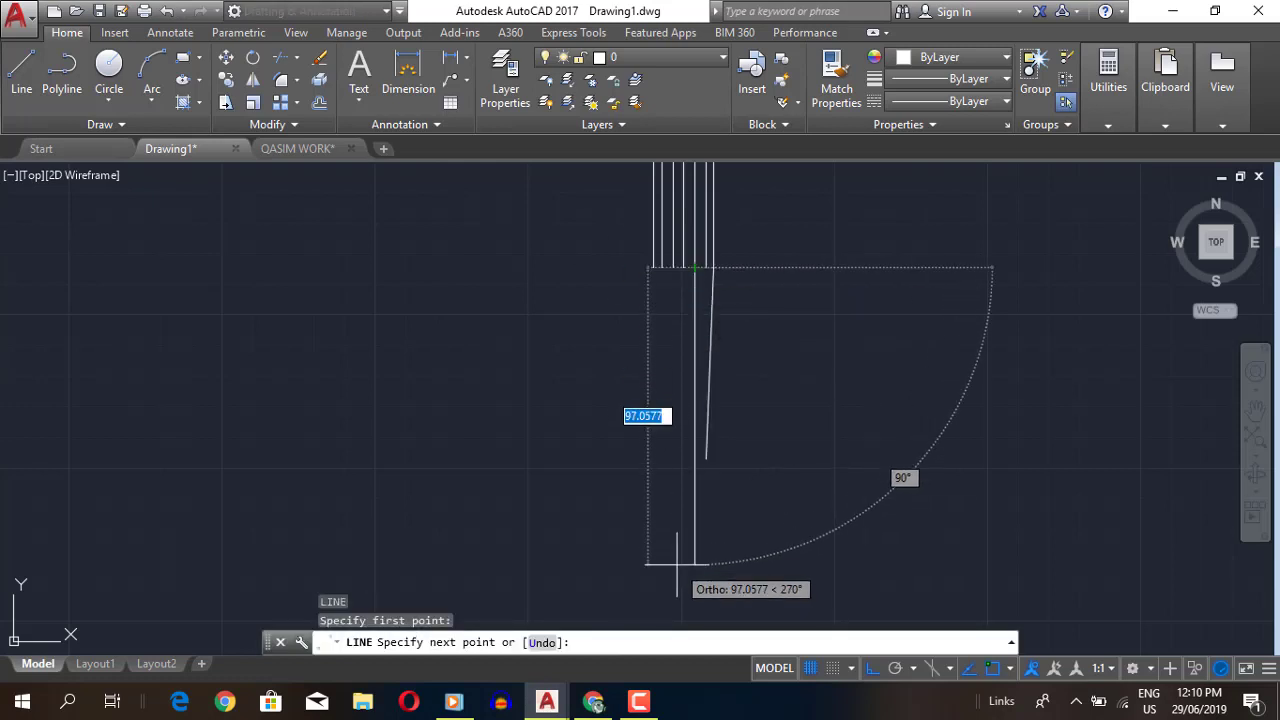
left_click(694, 556)
key("Escape")
- Offset the slanted taper line 2.5 units to make a parallel copy
key("o")
key("Return")
key("2")
key("period")
key("5")
key("Return")
left_click(711, 336)
left_click(700, 345)
key("Escape")
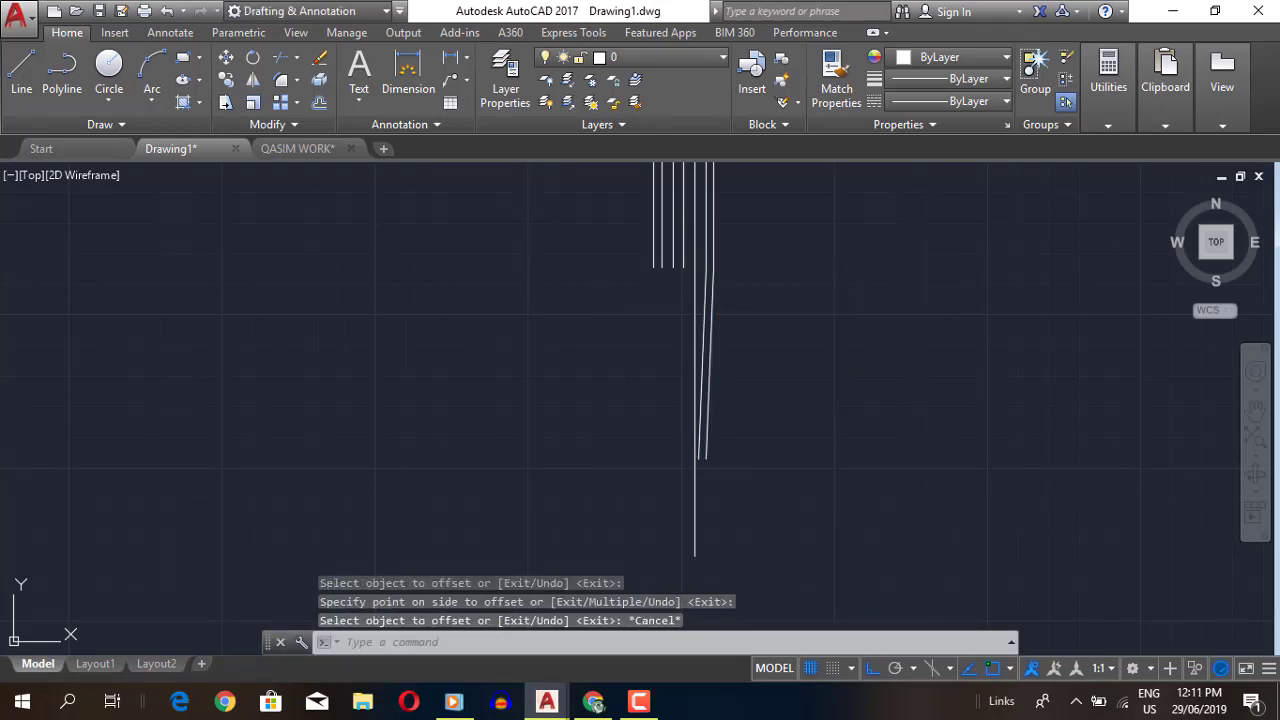
type("ex")
key("Return")
key("Return")
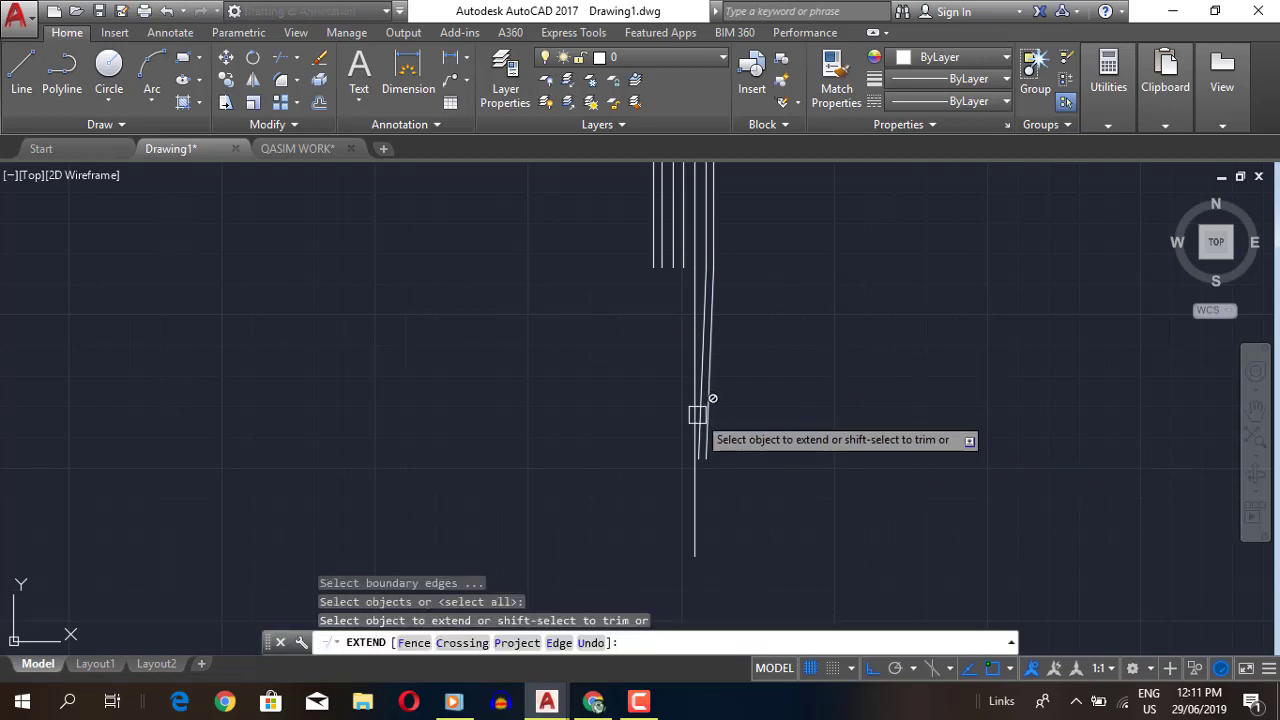
key("Escape")
middle_click_drag(779, 451, 894, 491)
- Compare with the reference plan and retry a 2.5-unit offset on the line
key("alt+Tab")
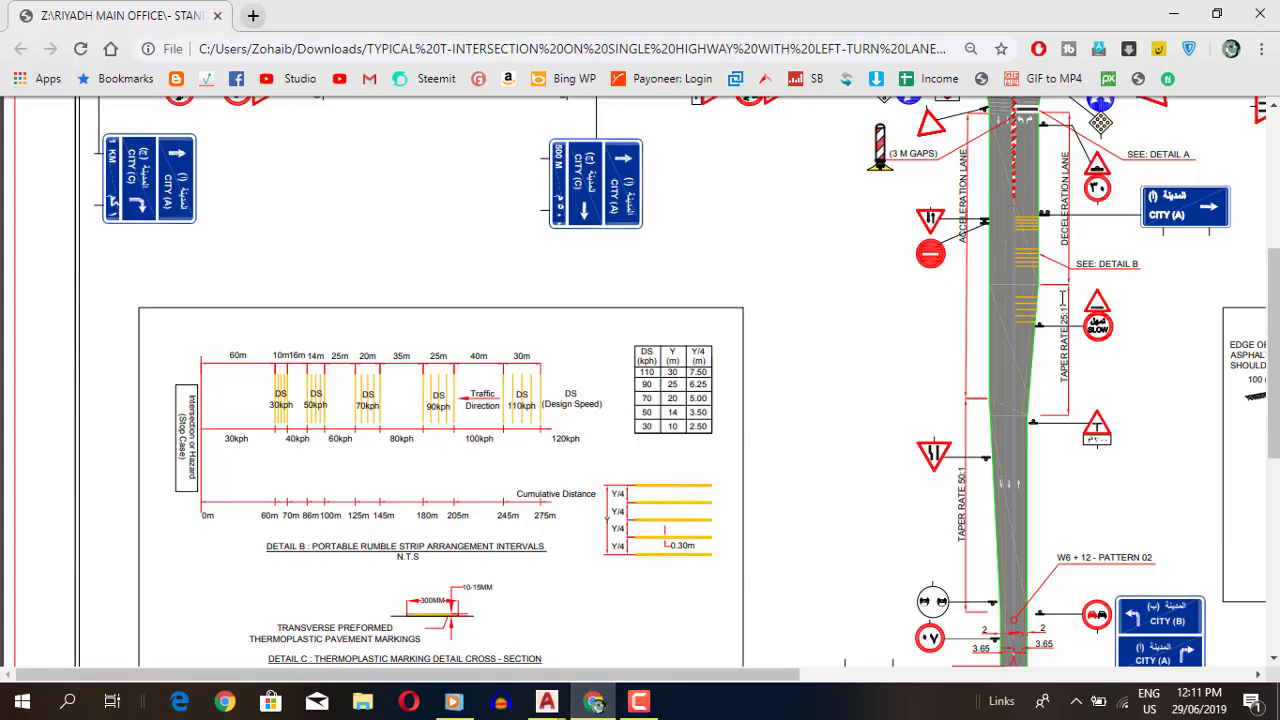
key("alt+Tab")
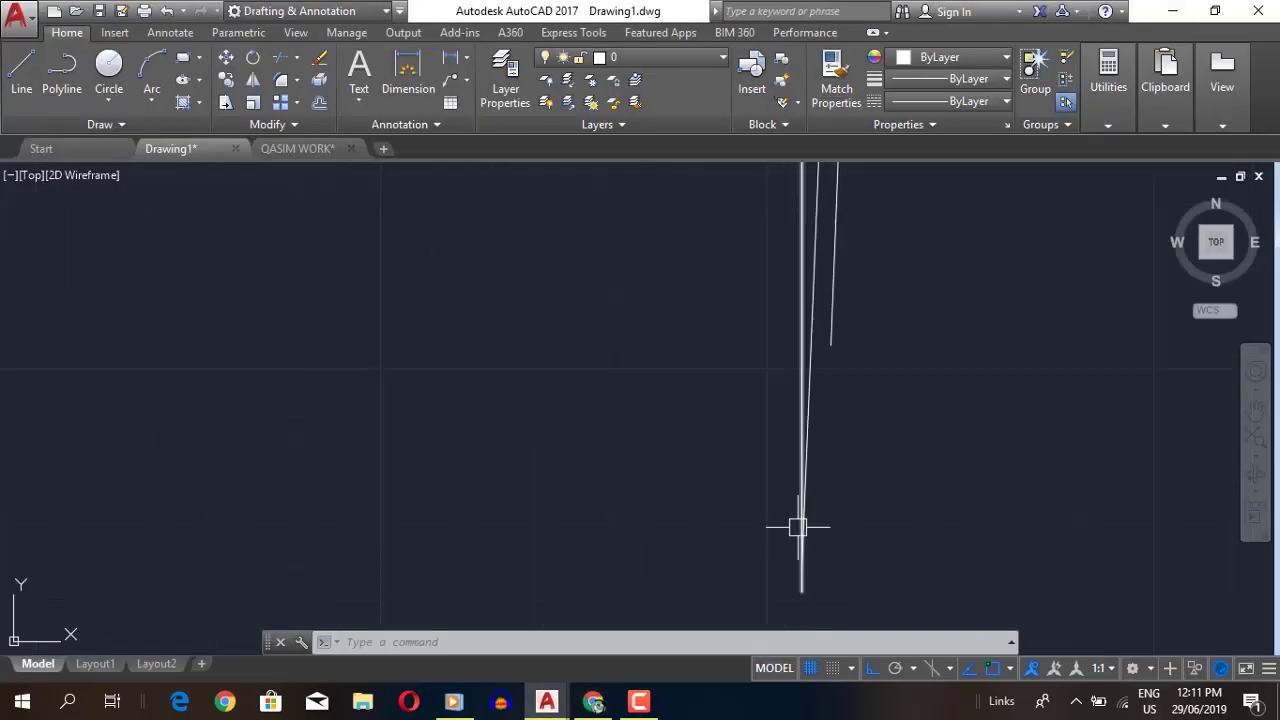
type("o")
key("Return")
type("2.5")
key("Return")
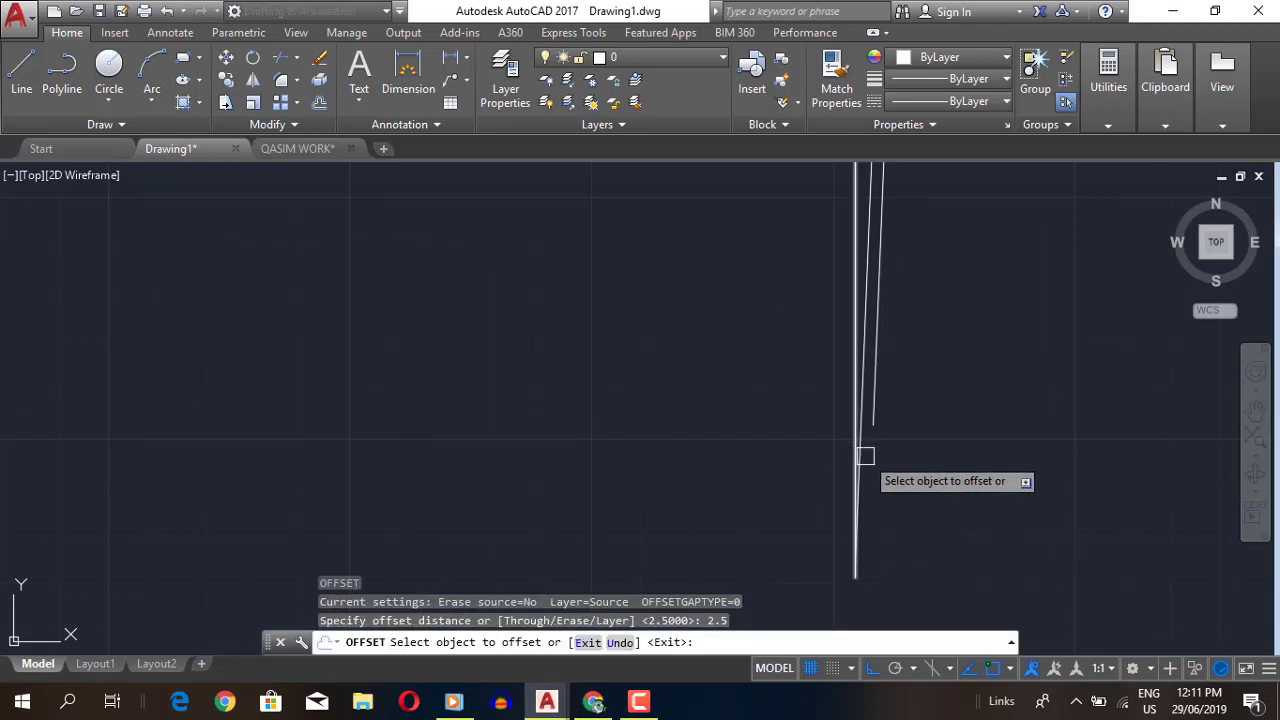
scroll(880, 445, "up", 2)
left_click(923, 451)
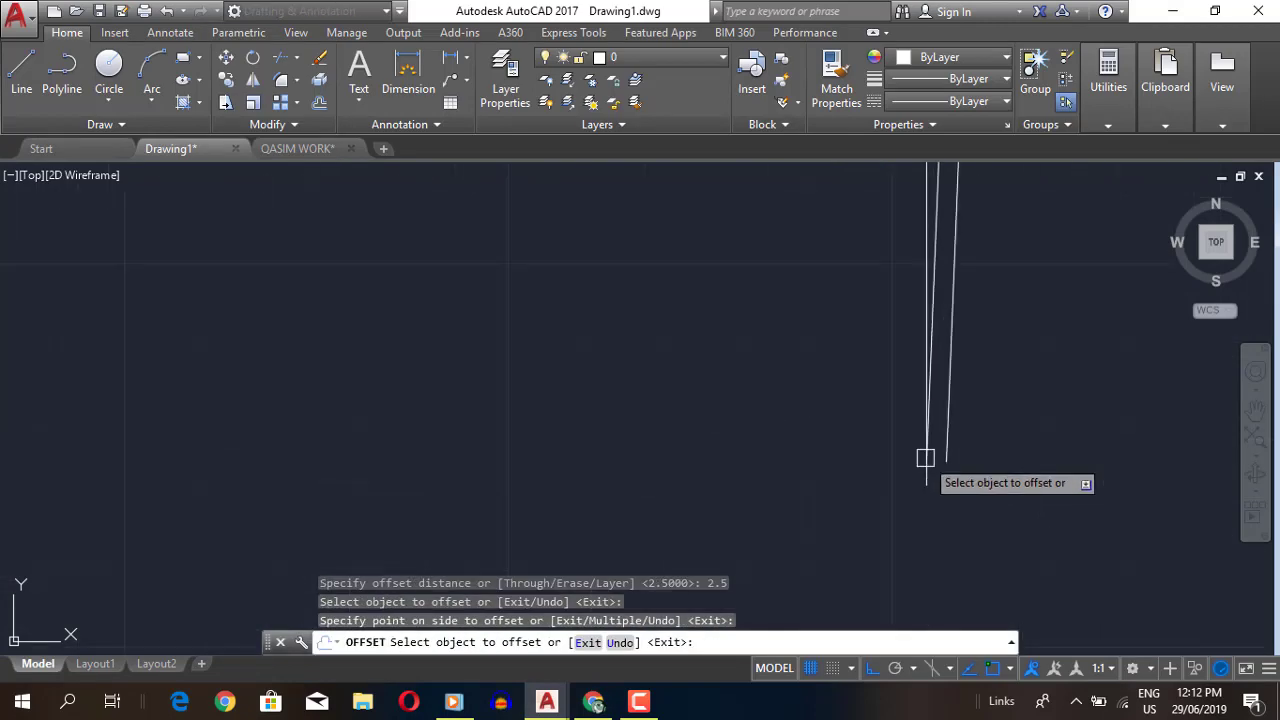
key("Escape")
scroll(970, 490, "down", 1)
left_click(593, 702)
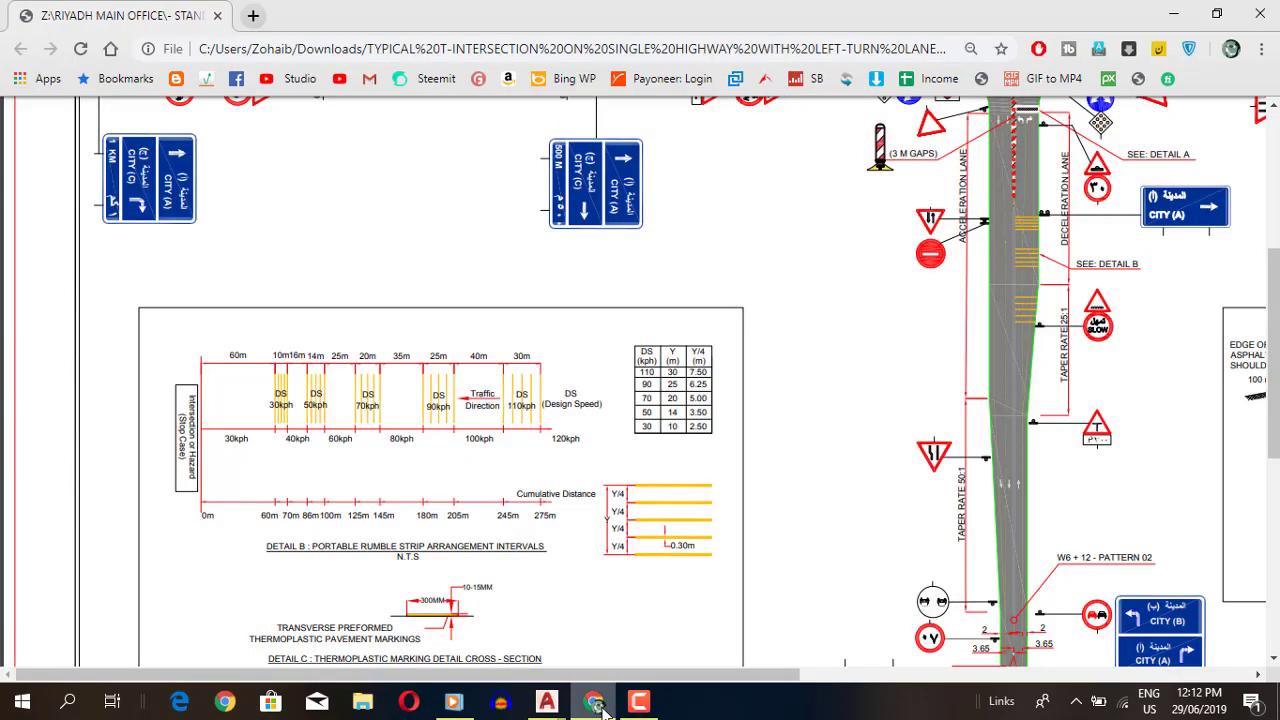
mouse_move(546, 702)
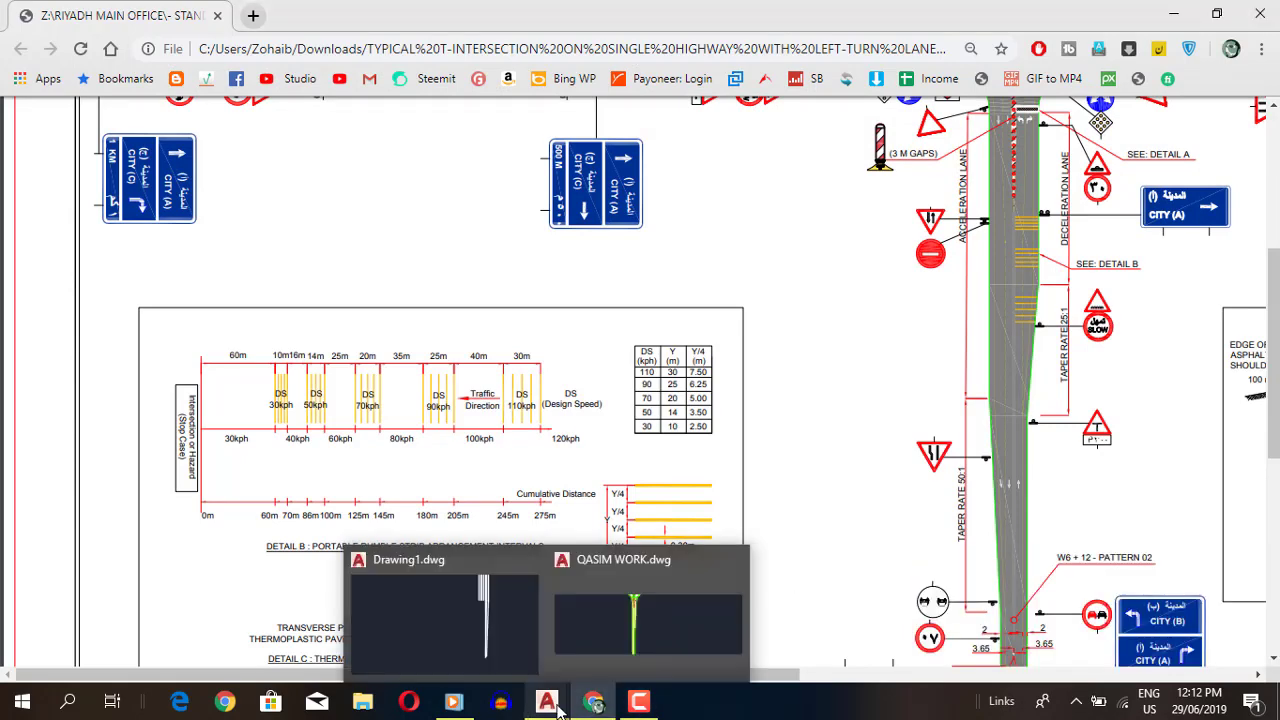
left_click(503, 628)
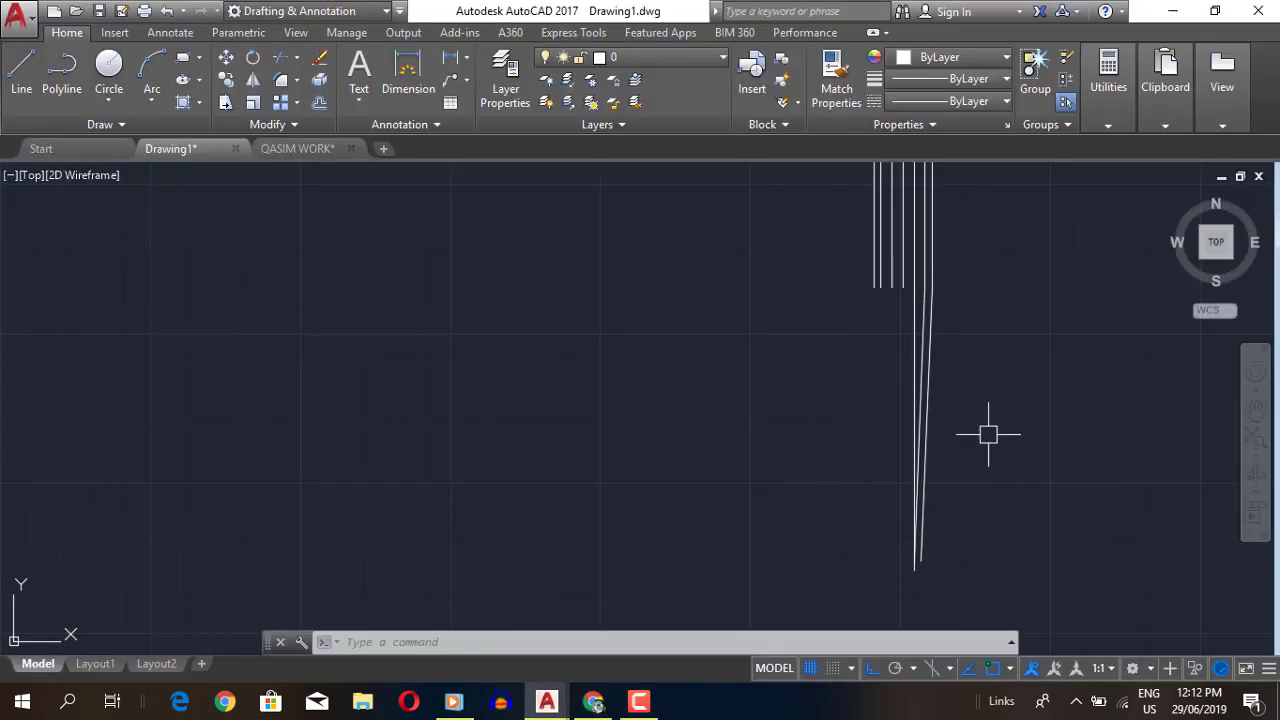
- Select the road line and check its linetype list, leaving it unchanged
type("UNITE")
key("Return")
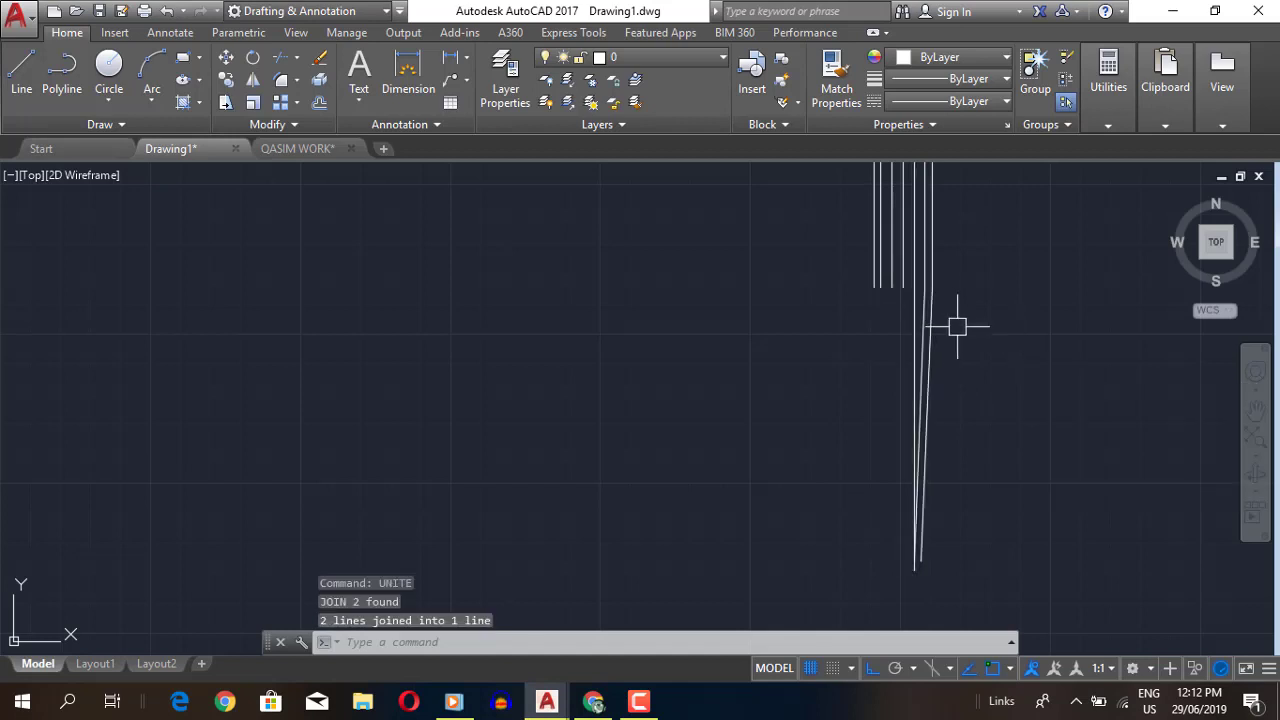
left_click(926, 383)
left_click(1005, 78)
left_click(1005, 101)
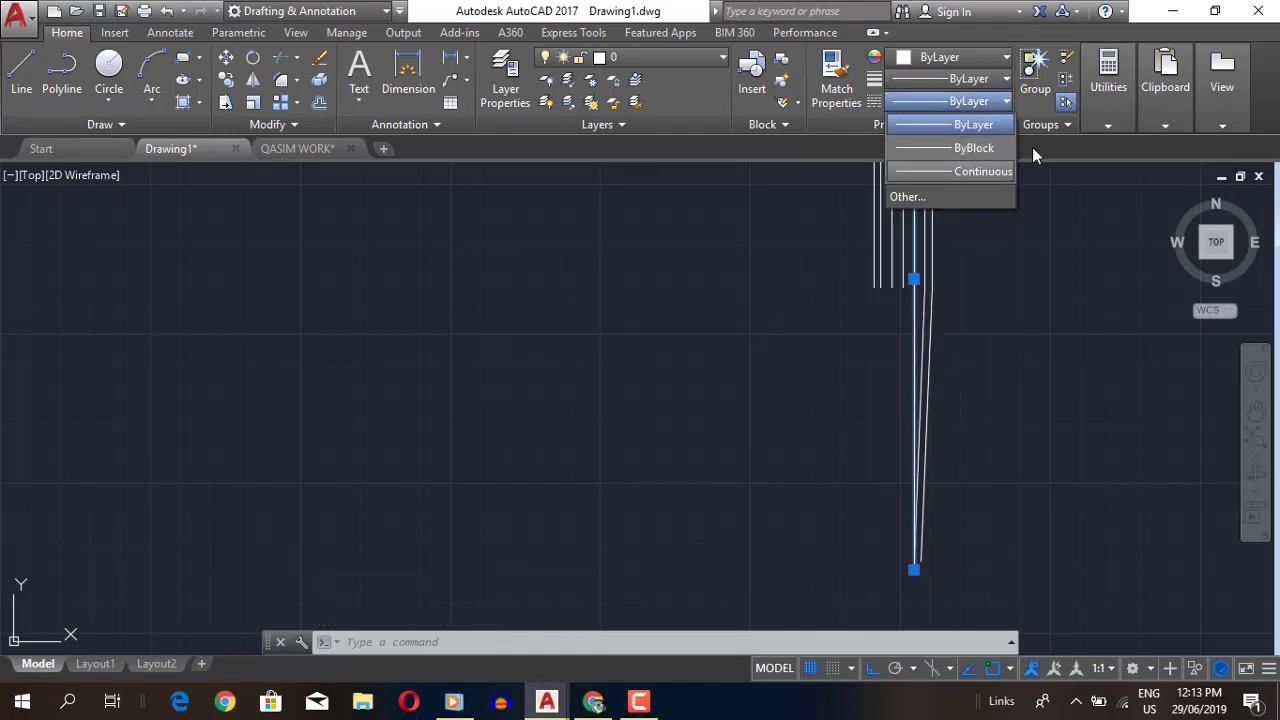
left_click(897, 101)
key("Escape")
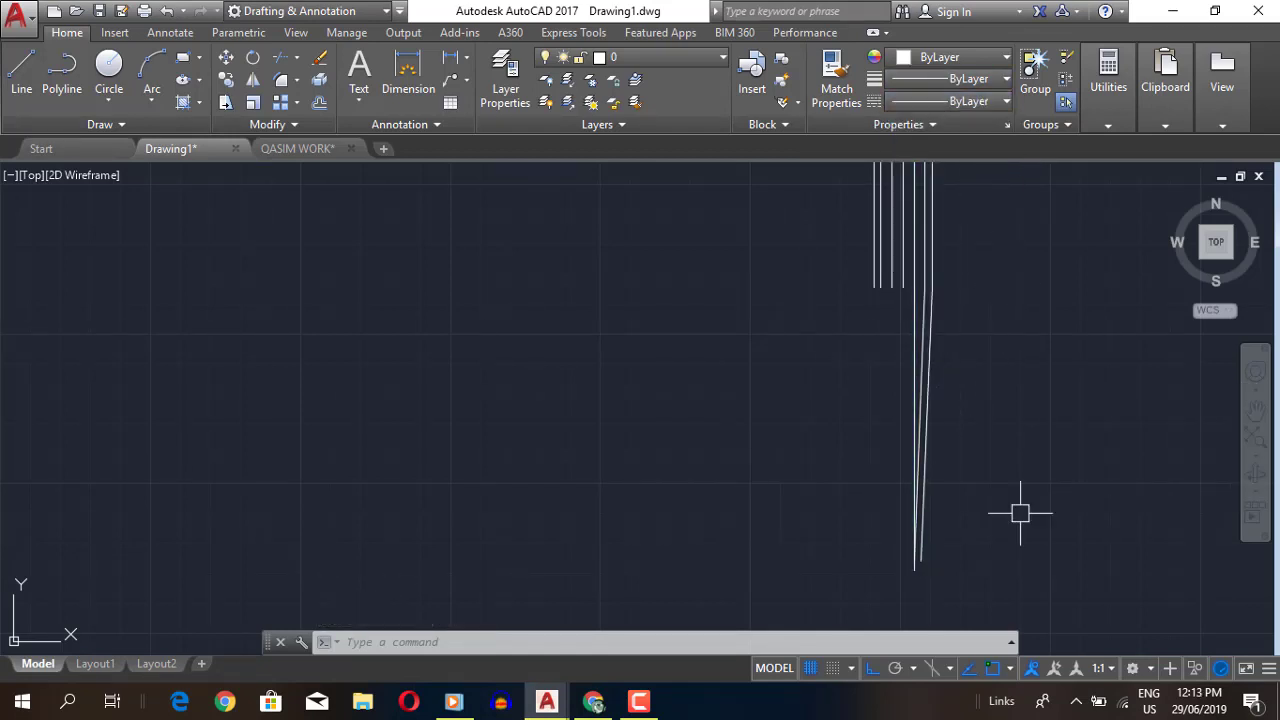
scroll(1025, 480, "down", 2)
scroll(805, 304, "up", 2)
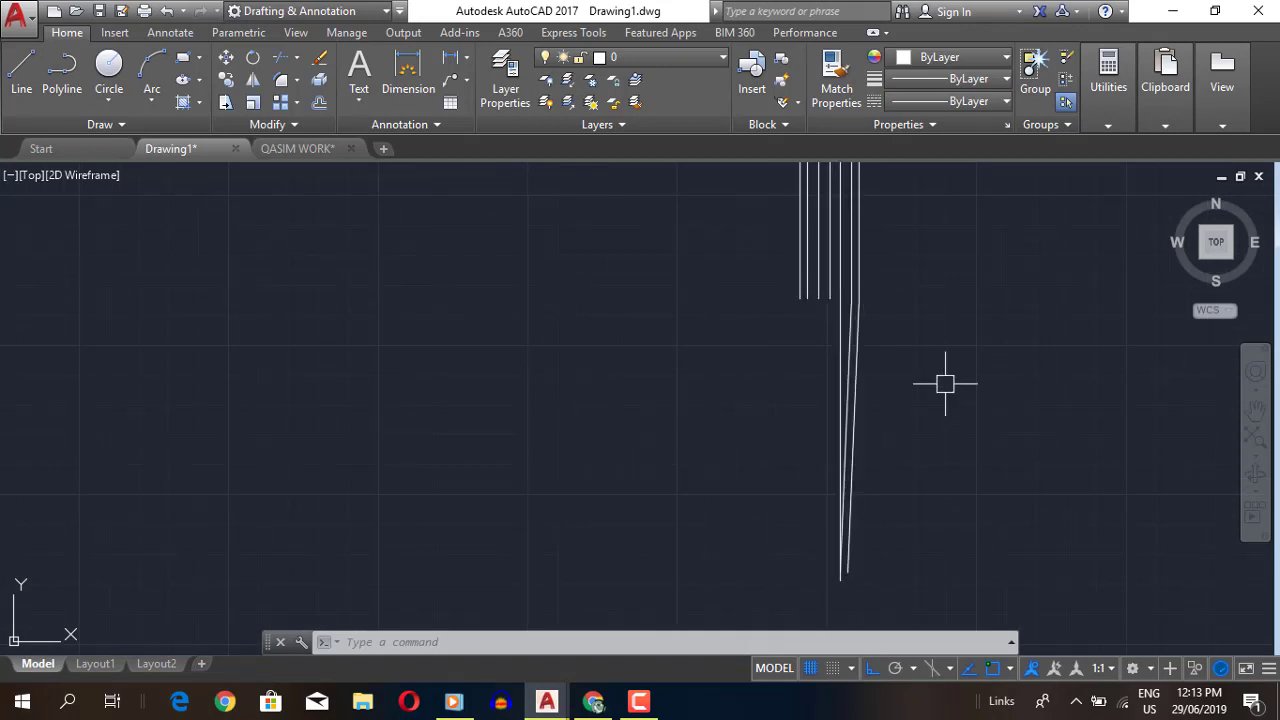
middle_click_drag(945, 383, 815, 383)
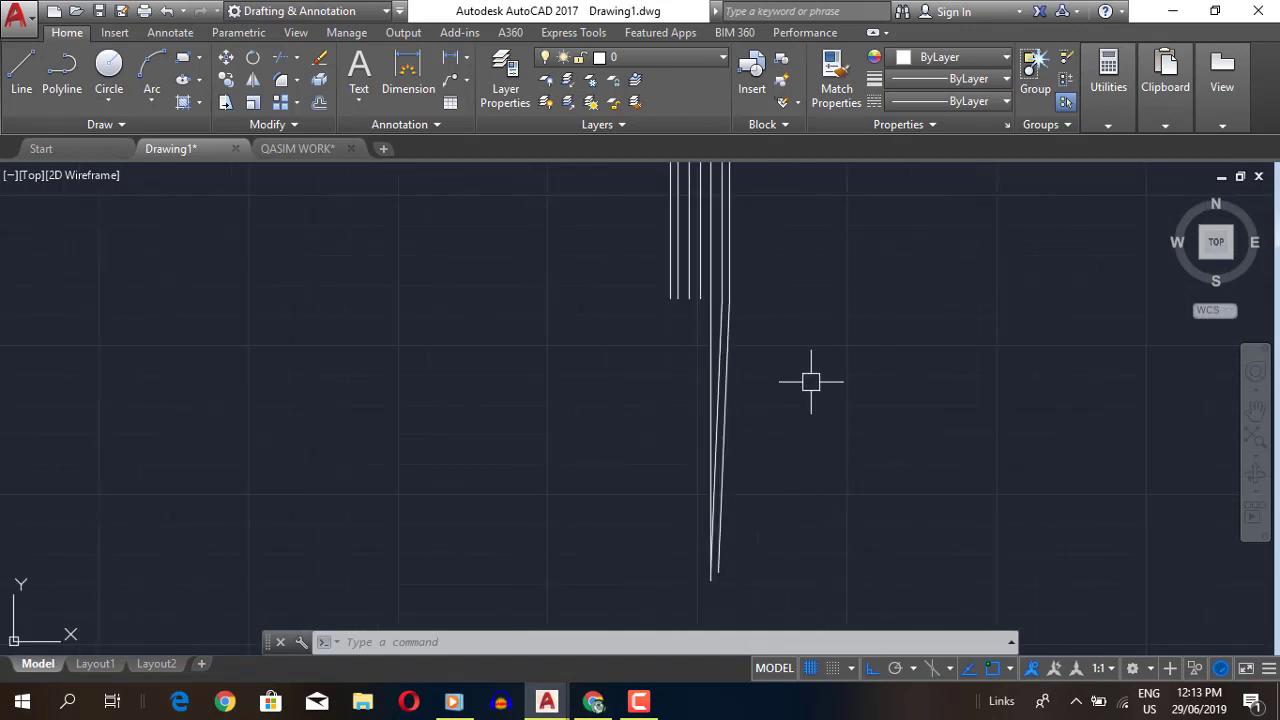
- Draw a vertical line extending the left road line down past the others
type("l")
key("Return")
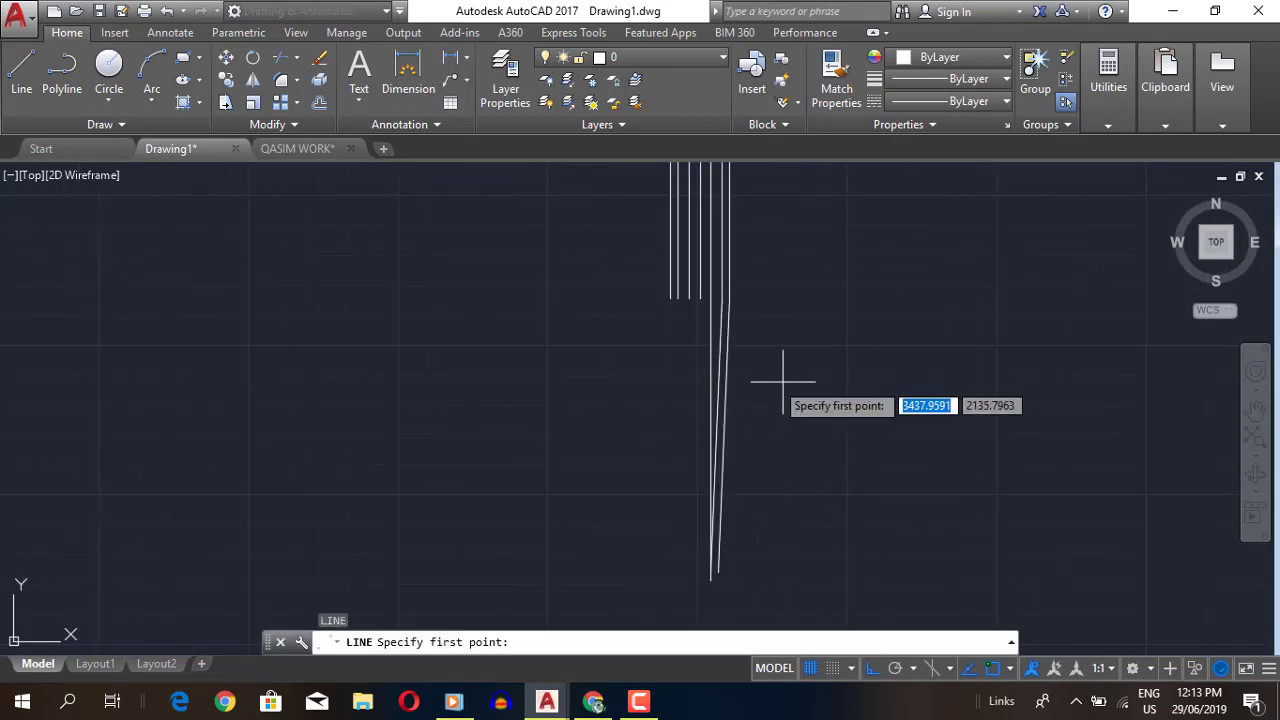
left_click(670, 298)
left_click(670, 550)
key("Escape")
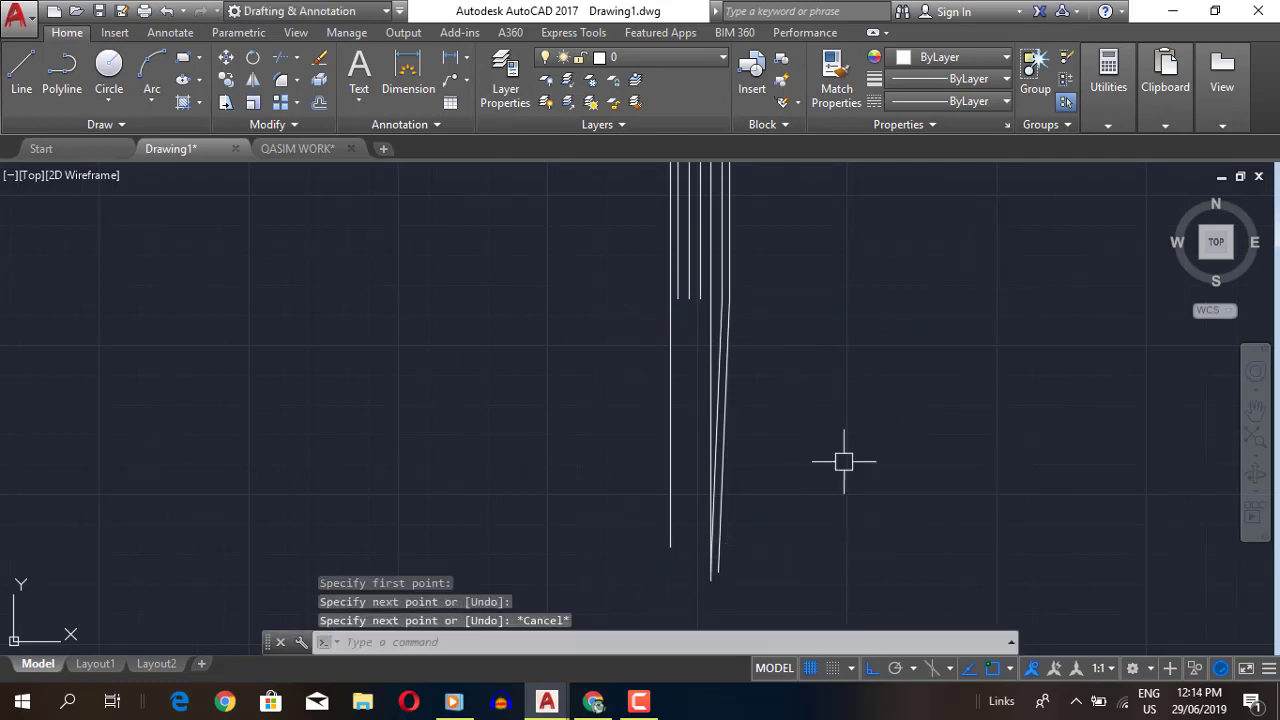
type("tr")
key("Return")
key("Return")
key("Escape")
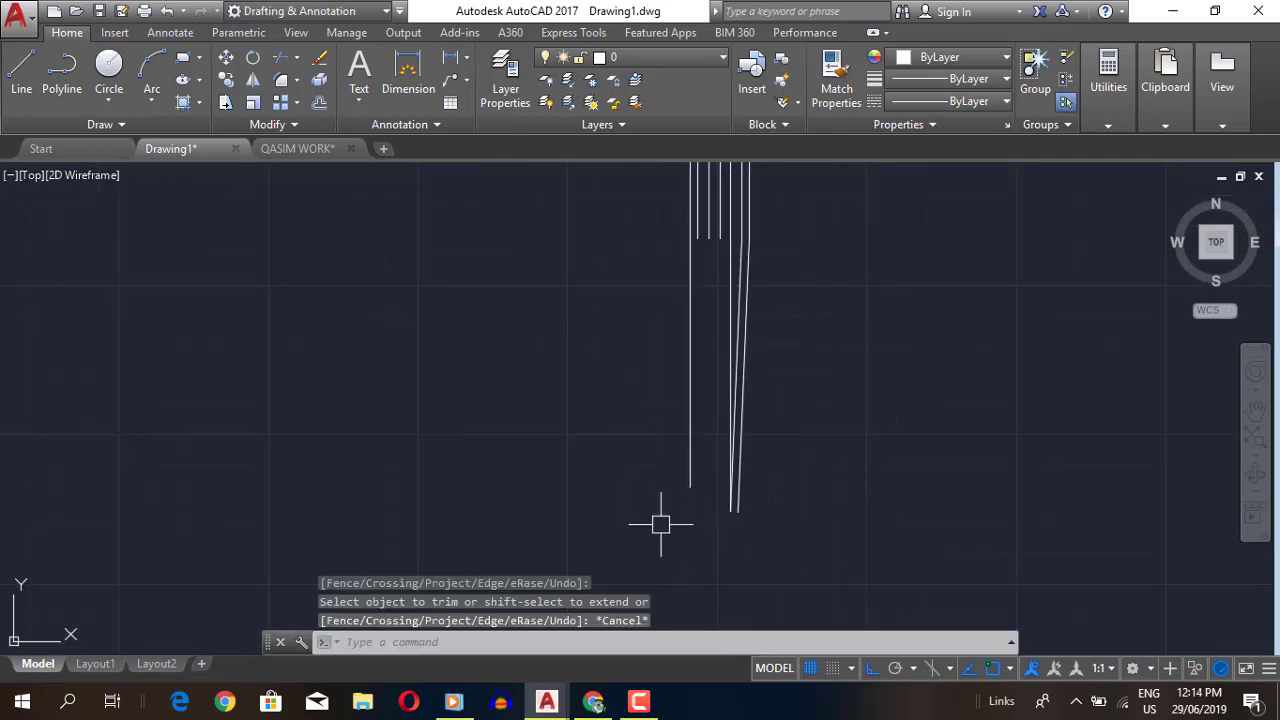
middle_click_drag(693, 480, 680, 395)
- Add short extension segments (1 unit and 0.02) at the vertical lines' lower ends
key("Return")
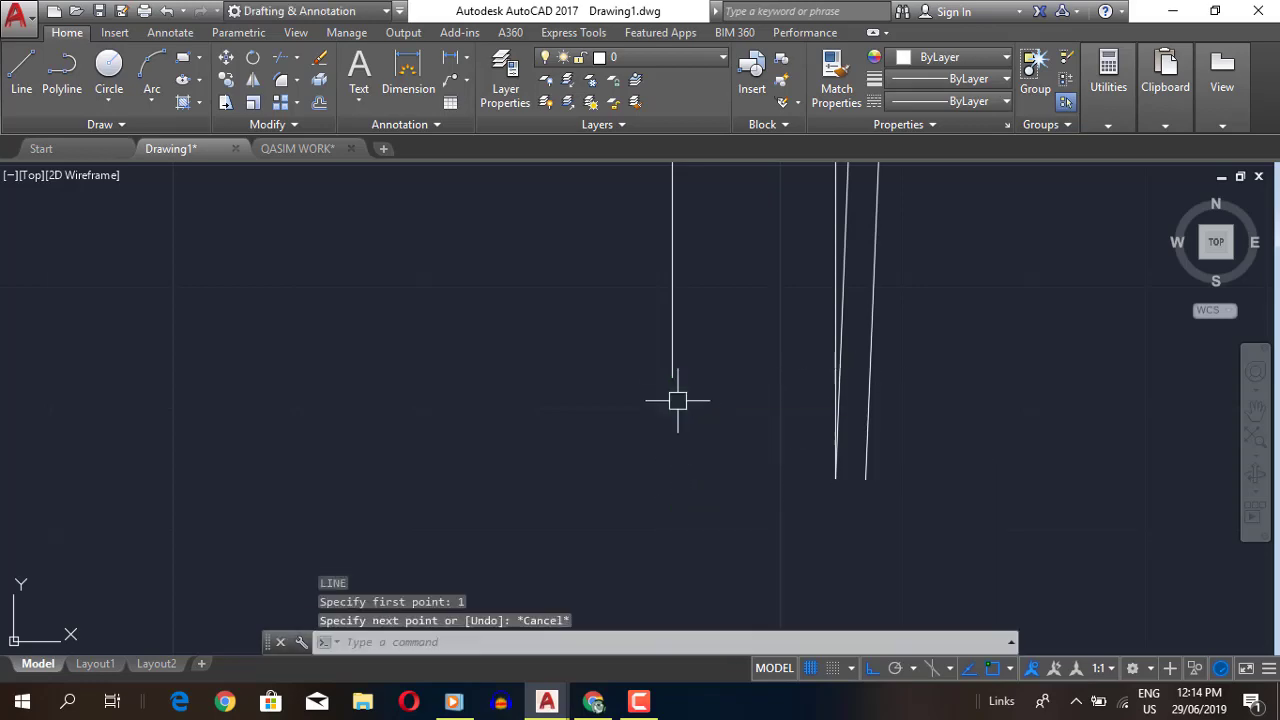
left_click(673, 378)
type("1")
key("Return")
key("Escape")
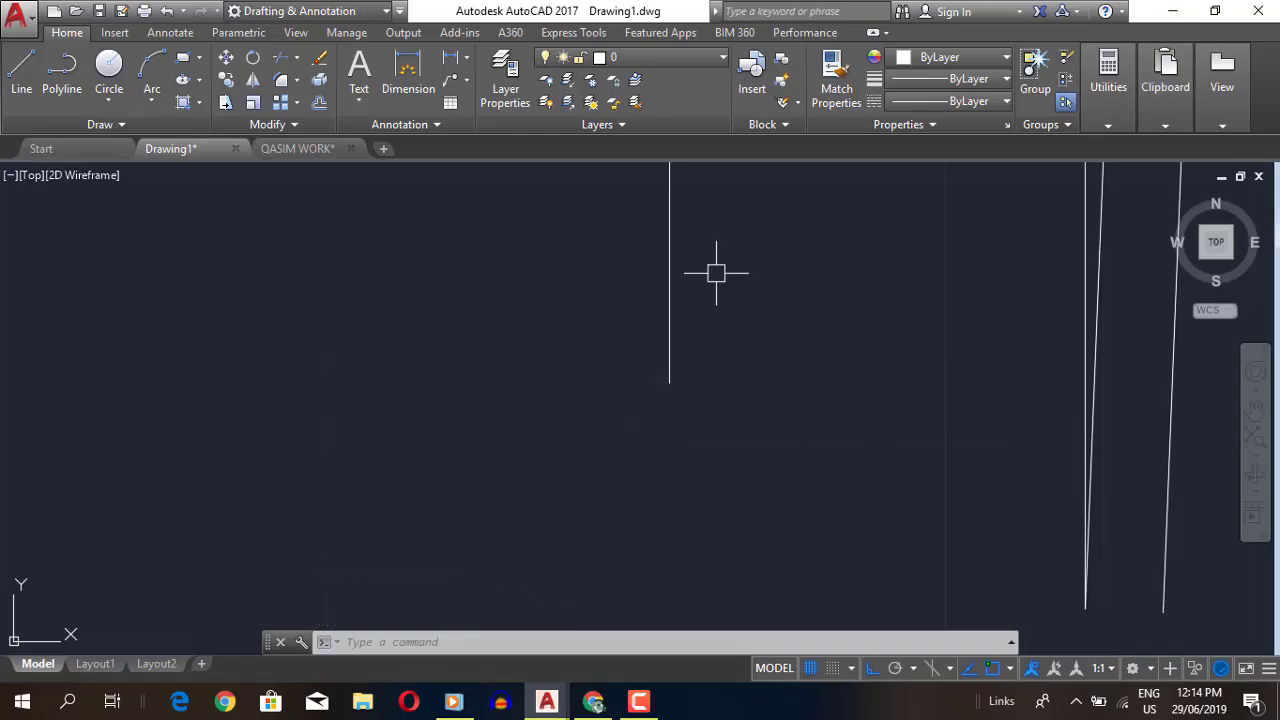
left_click(594, 703)
mouse_move(546, 701)
left_click(440, 620)
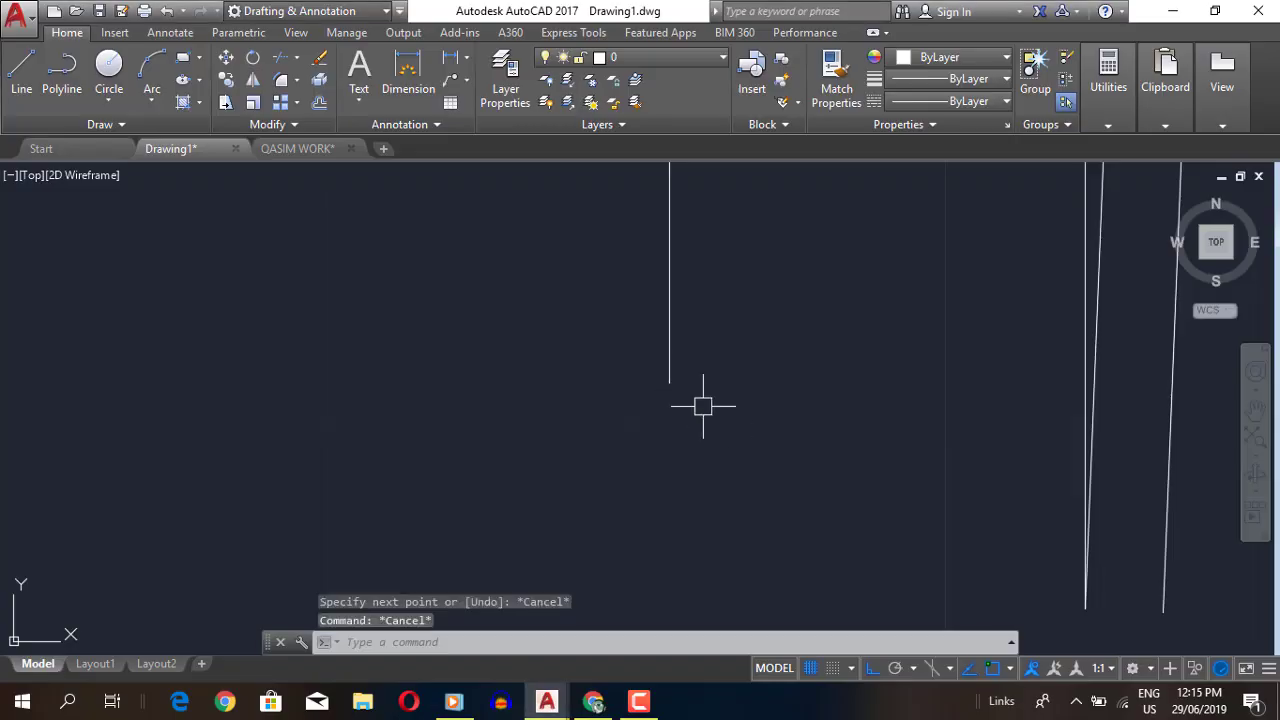
type("l")
key("Return")
left_click(670, 382)
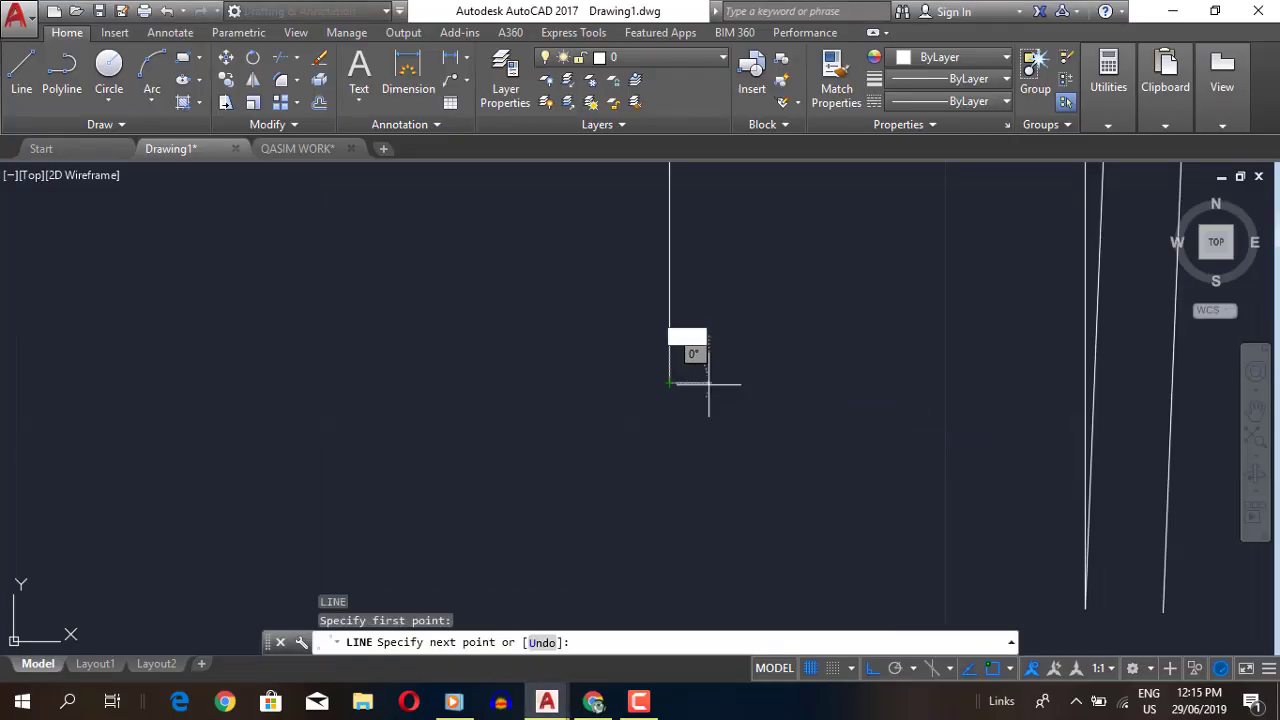
key("Return")
key("Escape")
- Start a new line below the lane lines and check it against the PDF
type("l")
key("Return")
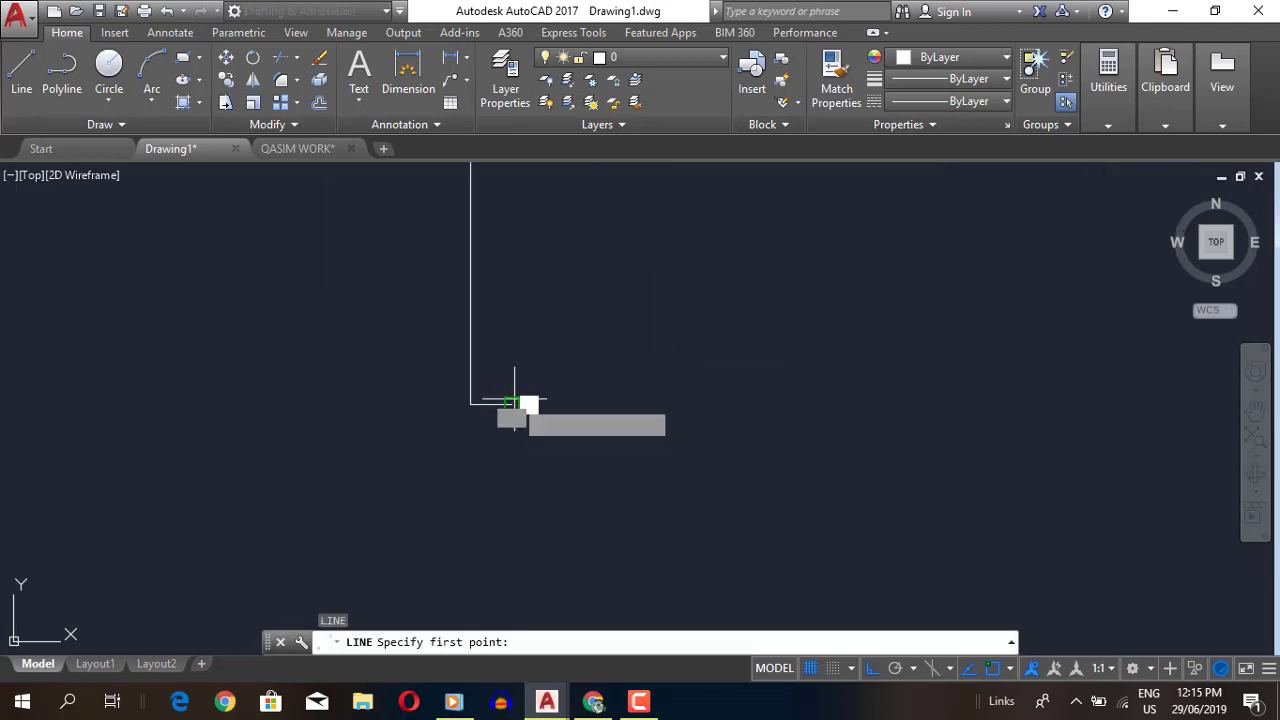
left_click(520, 410)
scroll(548, 312, "up", 2)
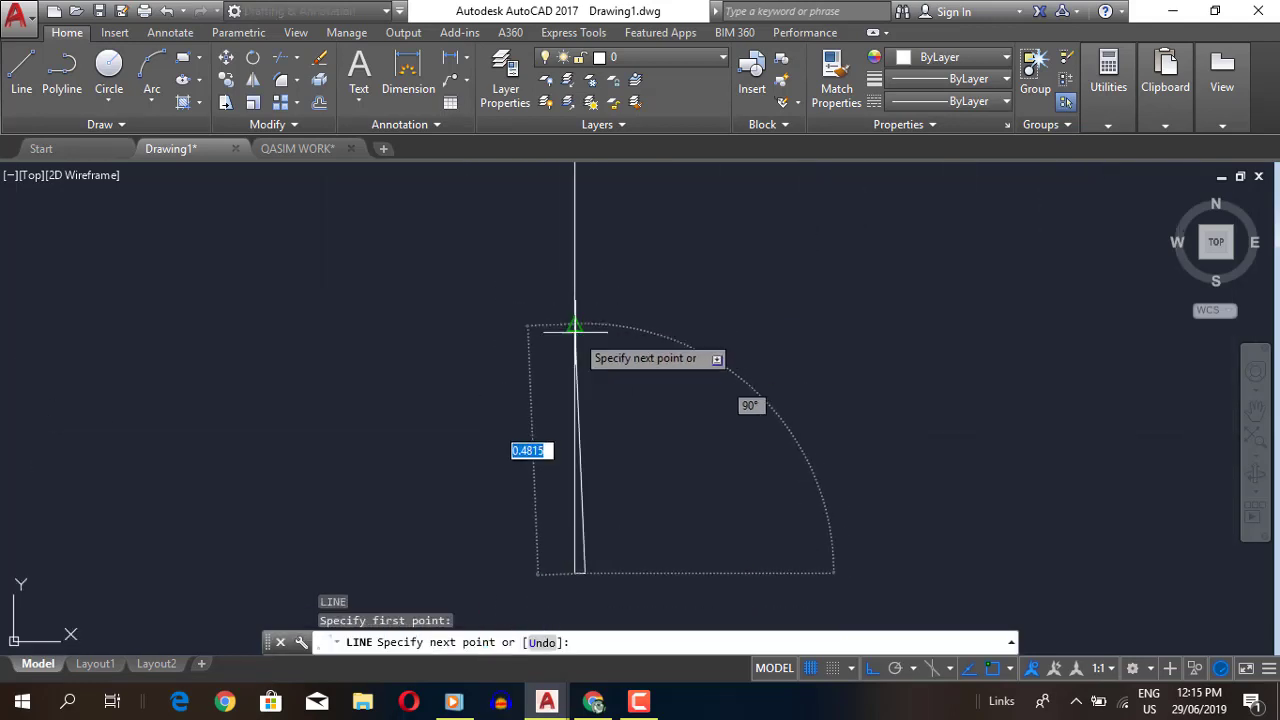
key("Escape")
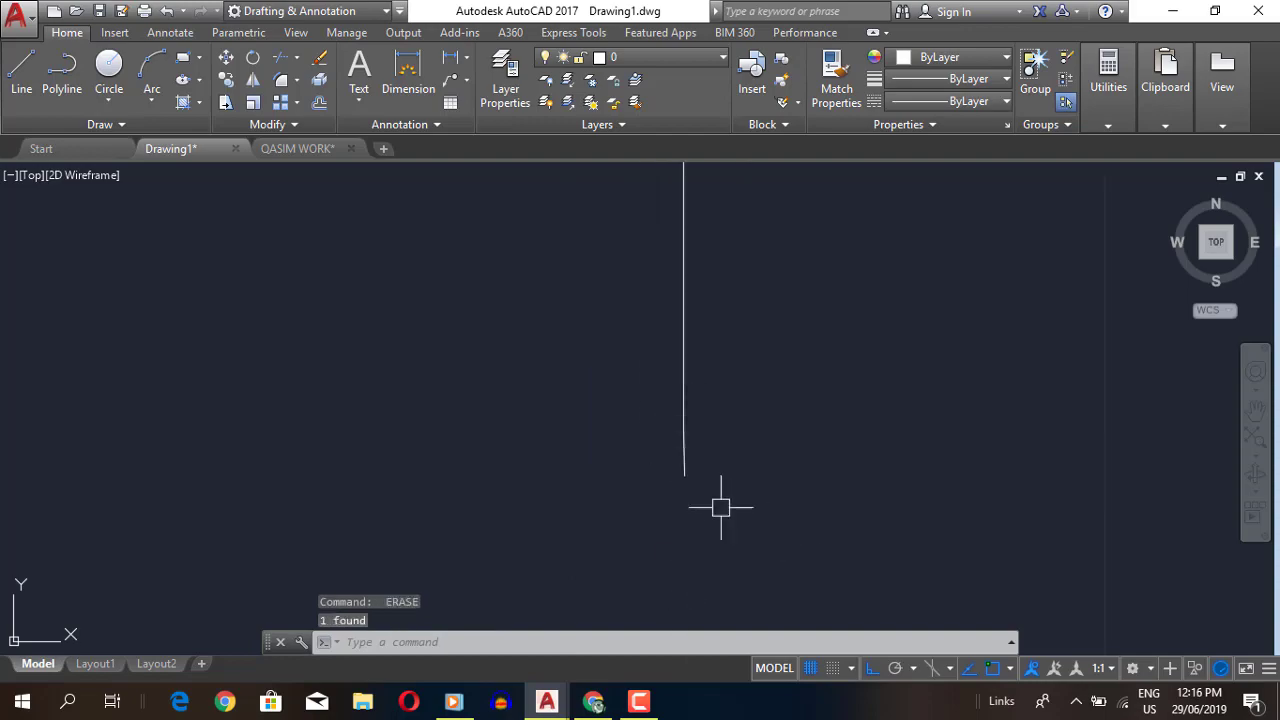
scroll(740, 495, "down", 1)
key("alt+Tab")
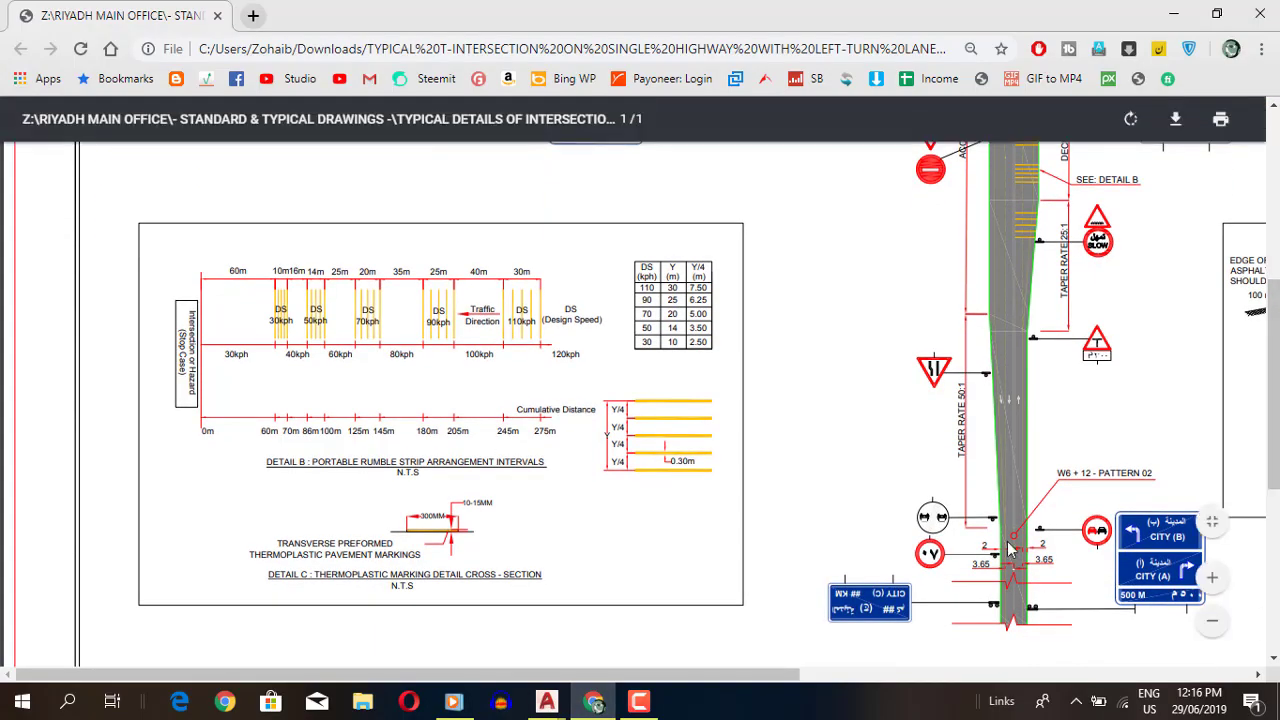
left_click(588, 619)
scroll(700, 420, "down", 3)
- Start a line near the lower road edge, then cancel it and clear the selection
scroll(617, 246, "down", 1)
type("l")
key("Return")
left_click(594, 365)
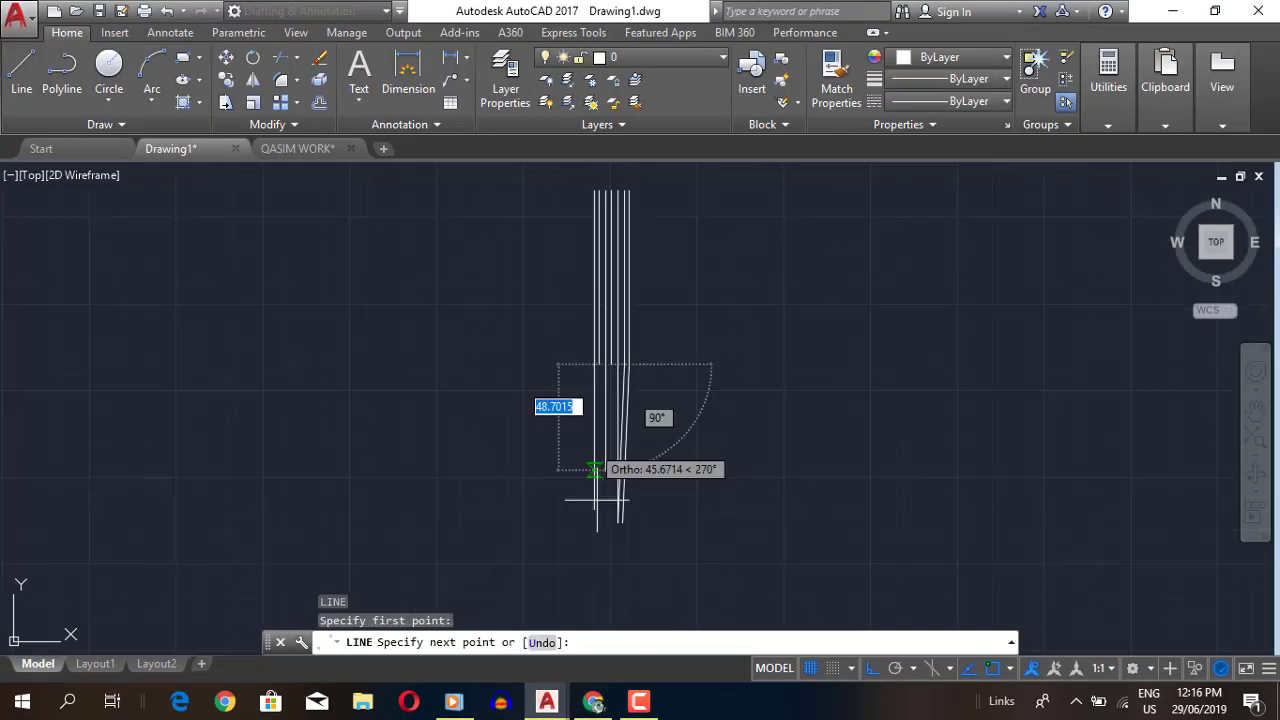
scroll(594, 470, "up", 3)
scroll(677, 480, "up", 2)
key("Escape")
left_click(663, 314)
key("Escape")
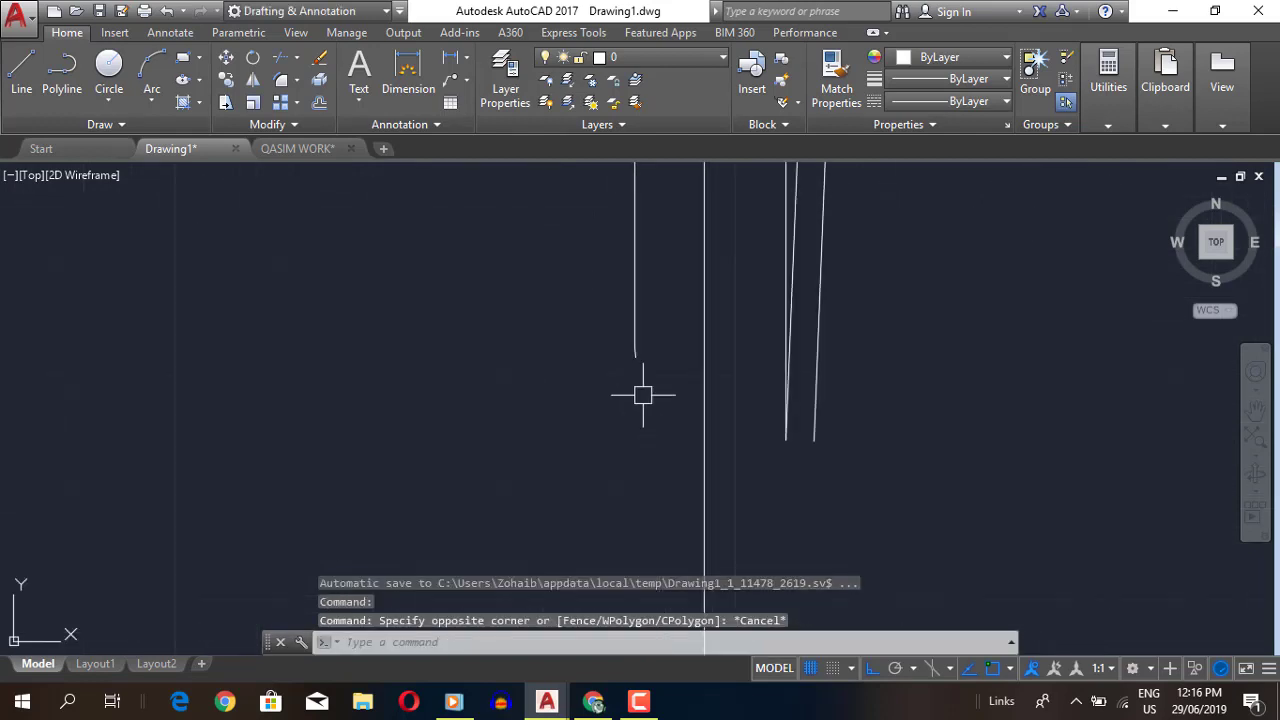
- Try extending the upper line ends to a boundary, then cancel EXTEND
type("ex")
key("Return")
key("Return")
key("Return")
key("Return")
key("Return")
middle_click_drag(637, 357, 675, 225)
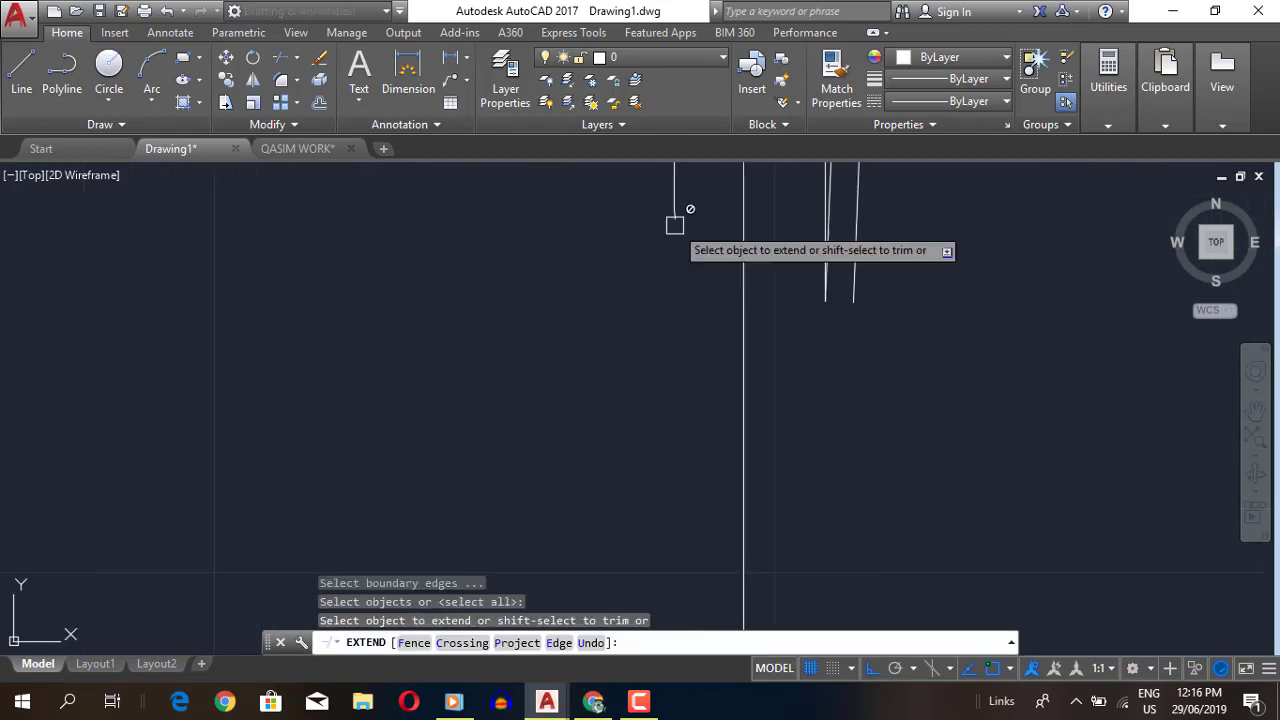
scroll(678, 300, "up", 3)
scroll(670, 400, "down", 3)
scroll(680, 390, "up", 2)
key("Escape")
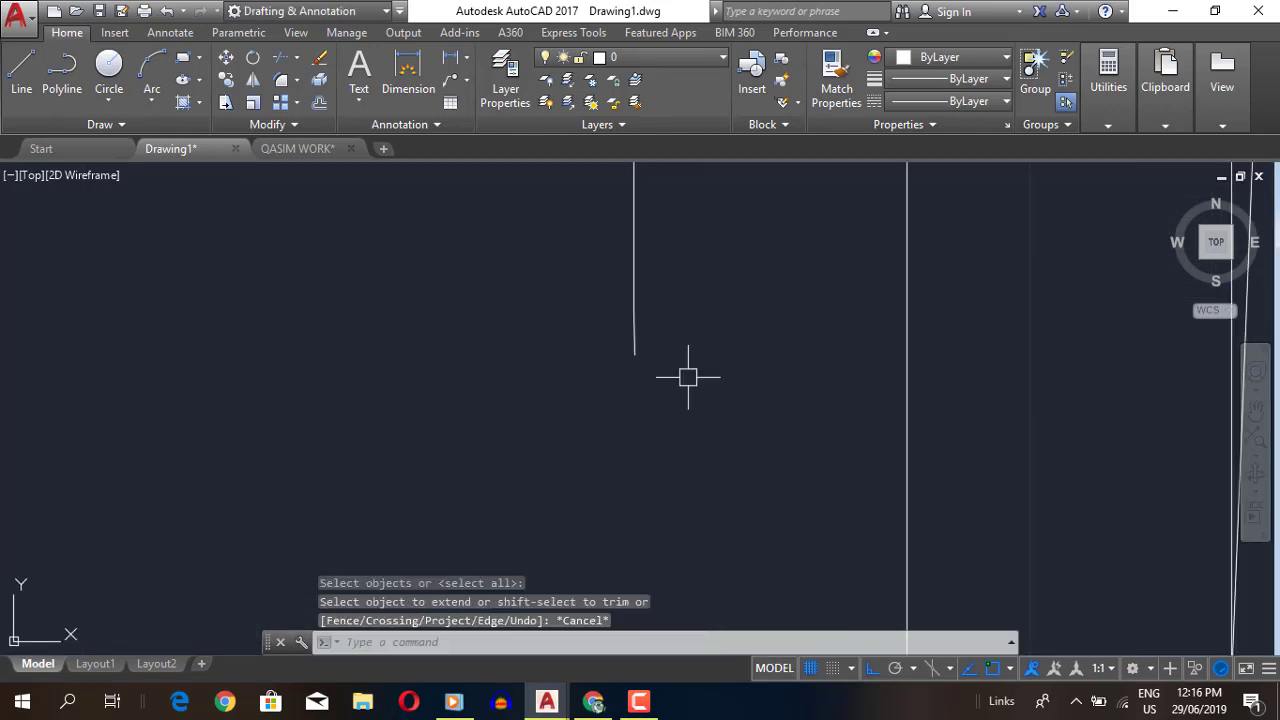
scroll(784, 425, "down", 5)
- Start and cancel several line attempts near the lower road edge
type("l")
key("Return")
scroll(771, 514, "down", 3)
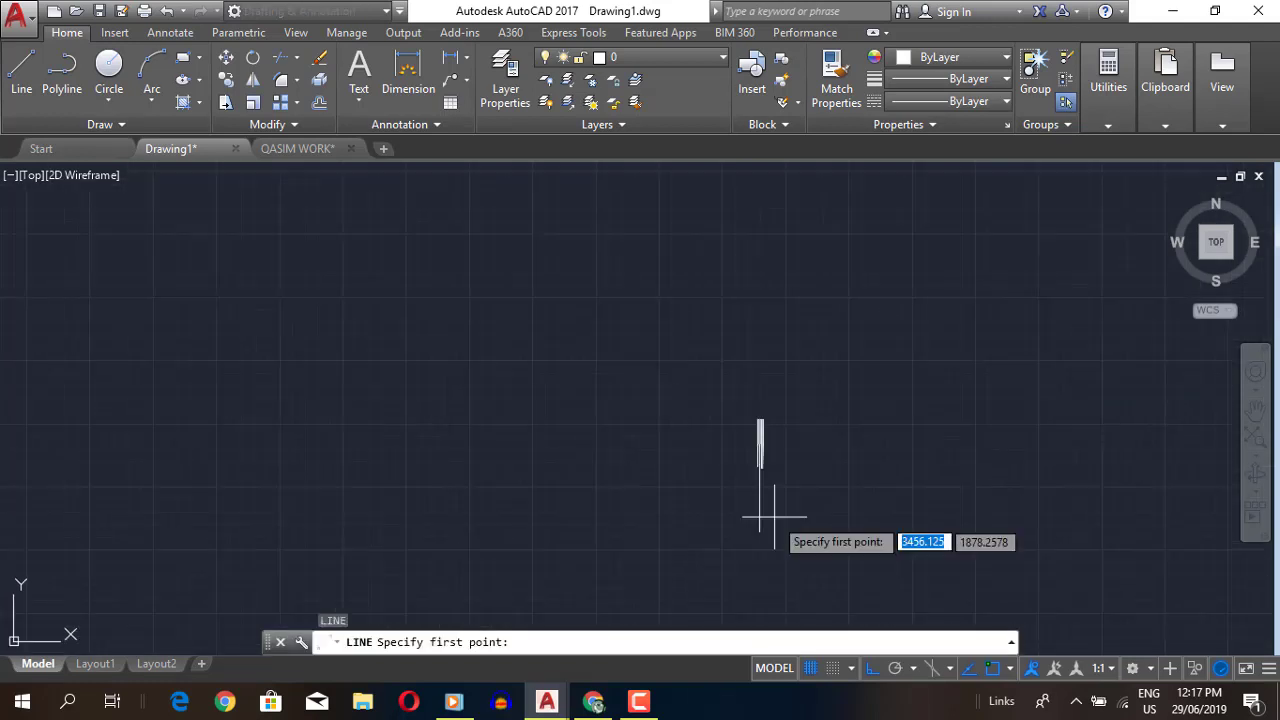
scroll(686, 360, "up", 3)
scroll(606, 403, "up", 2)
key("Escape")
type("E")
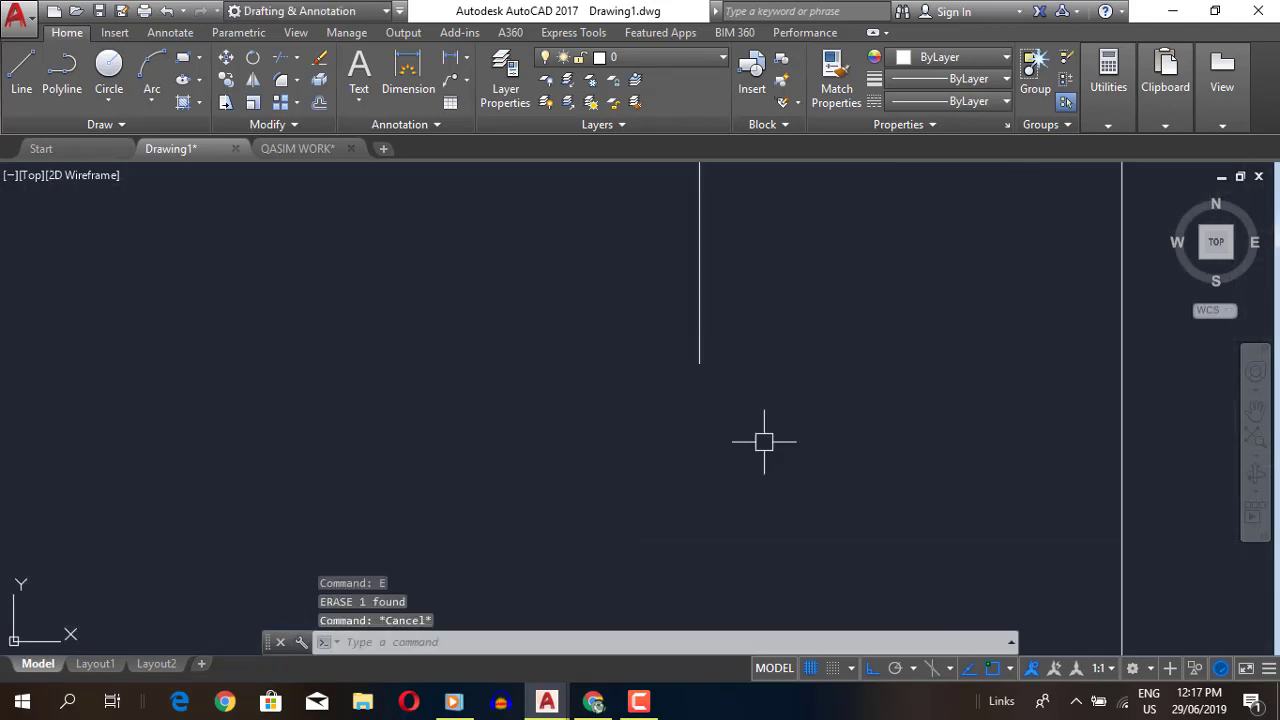
type("l")
key("Return")
key("Escape")
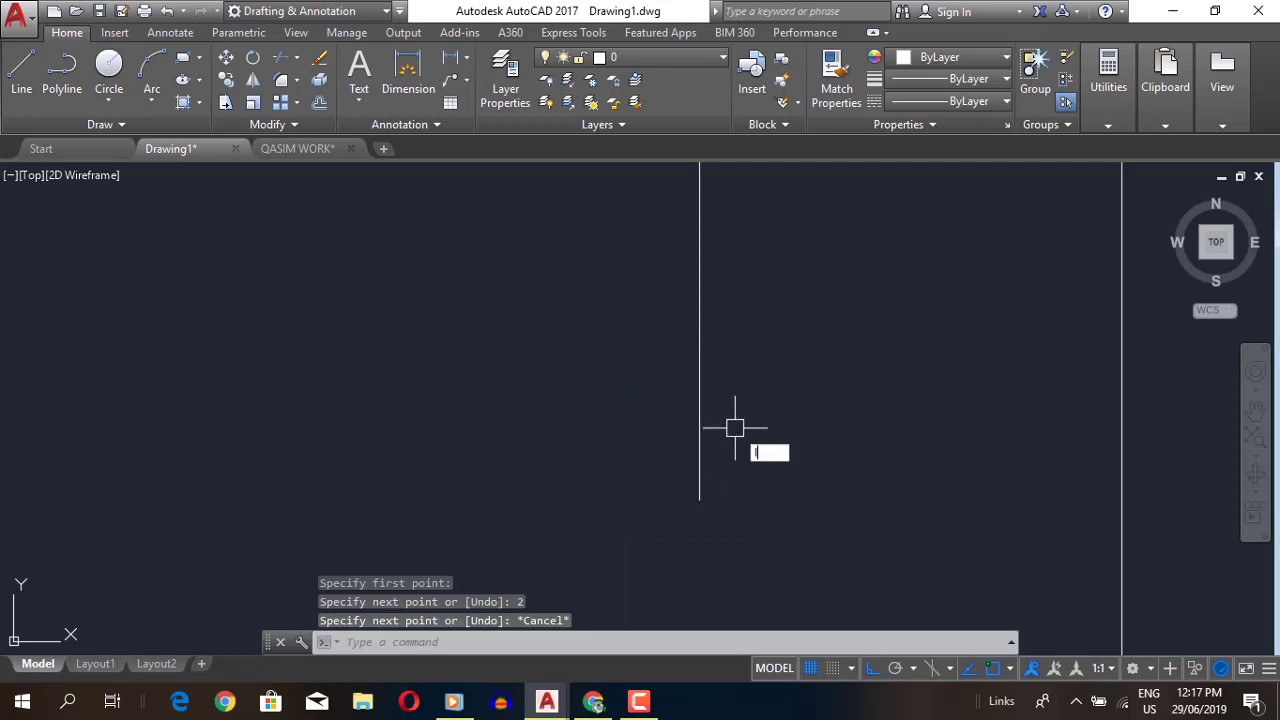
- Draw the slanted taper line down from near the vertical line's lower end
type("l")
key("Return")
left_click(699, 500)
key("Escape")
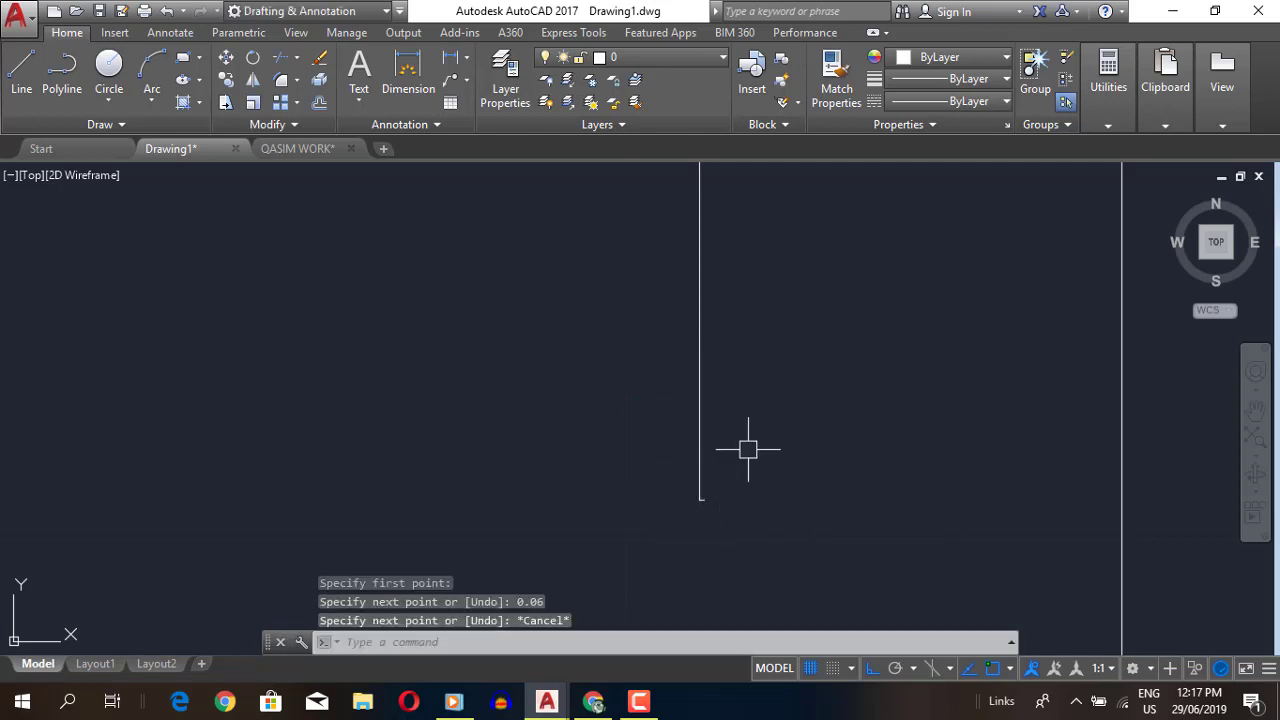
type("l")
key("Return")
left_click(700, 430)
left_click(703, 525)
key("Escape")
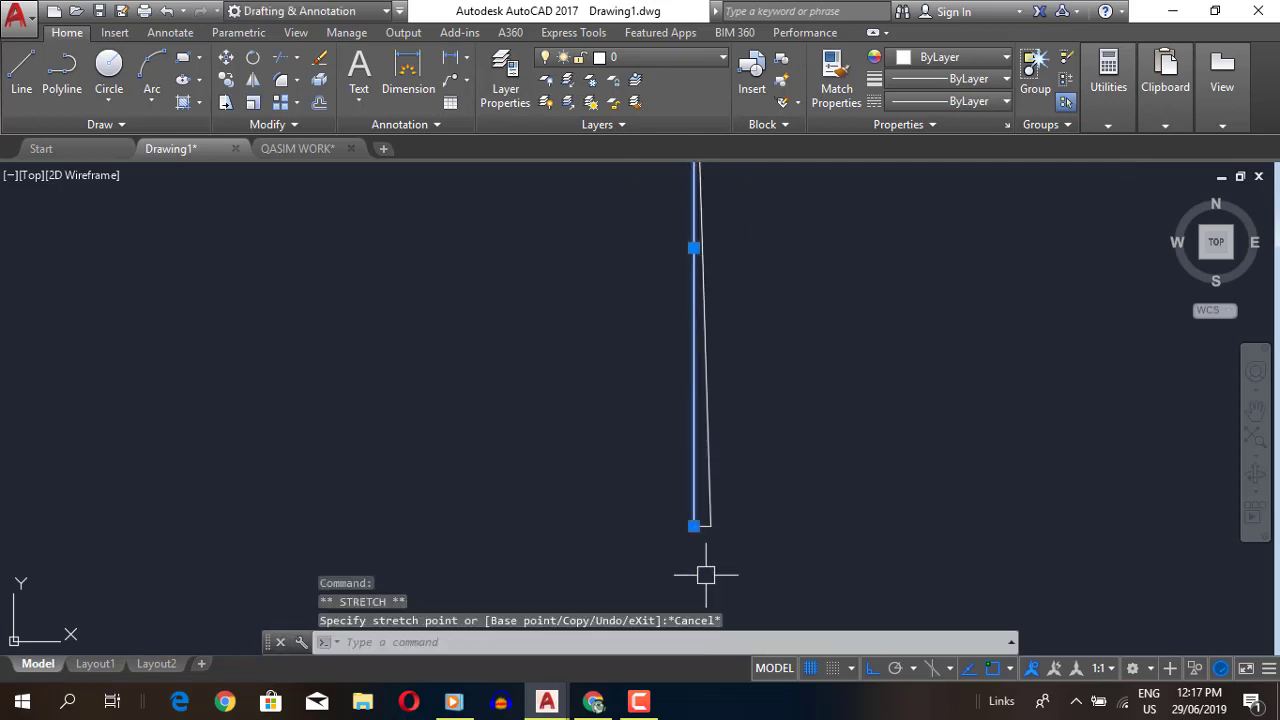
- Try extending the slanted line, then cancel EXTEND
type("ex")
key("Return")
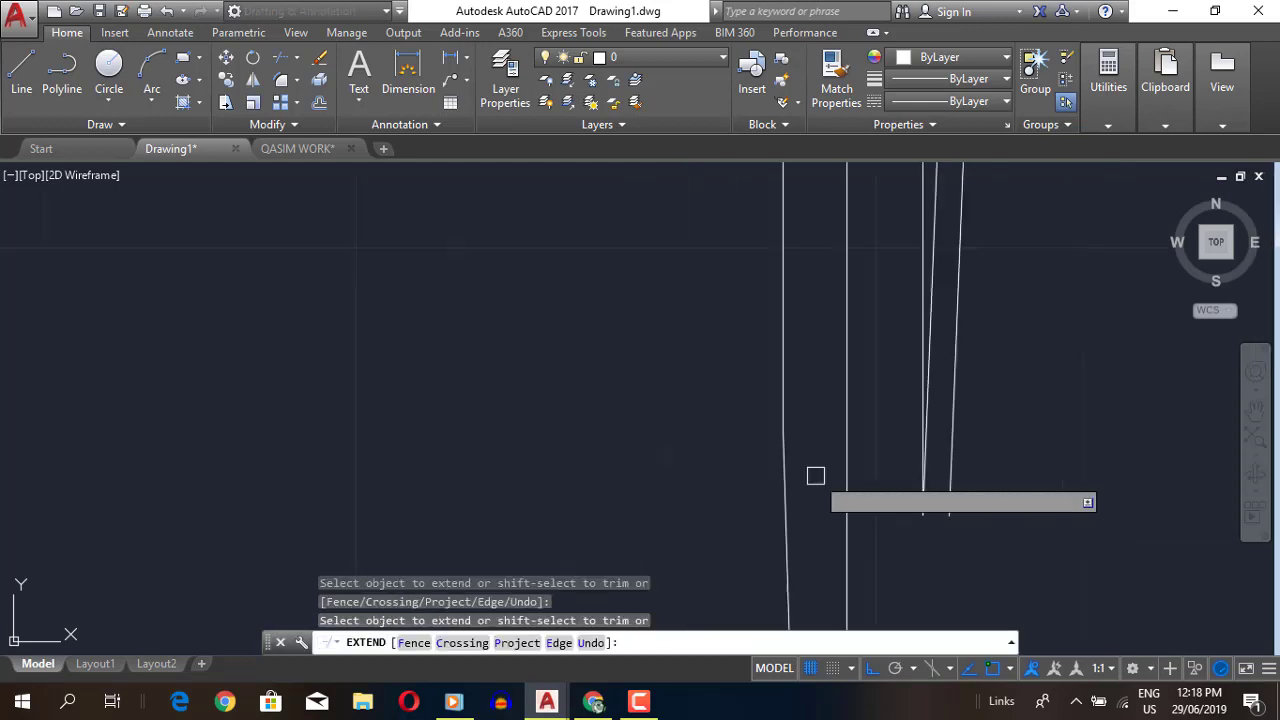
scroll(677, 443, "up", 3)
key("Escape")
- Offset the slanted line to create a parallel edge line on its right
left_click(715, 355)
type("o")
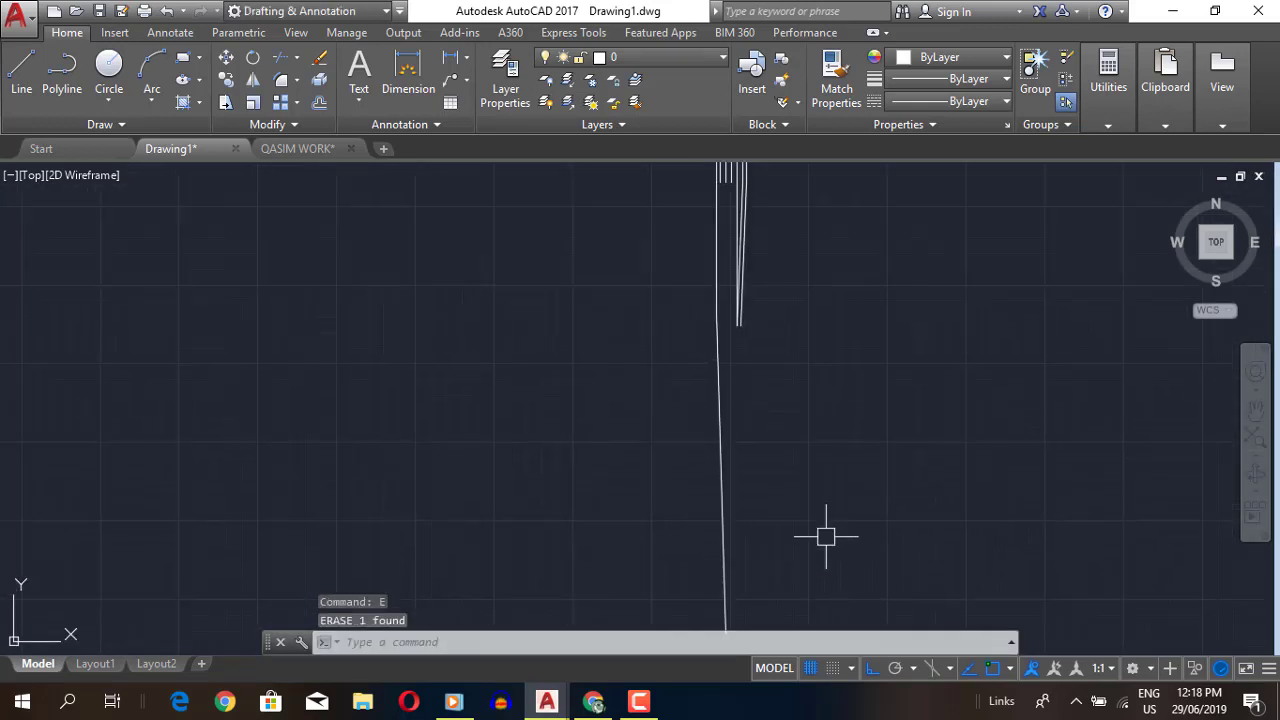
key("Return")
- Start EXTEND again, cancel it, and zoom out over the taper lines
key("Return")
left_click(853, 465)
key("Escape")
scroll(766, 494, "up", 2)
type("ex")
key("Return")
key("Return")
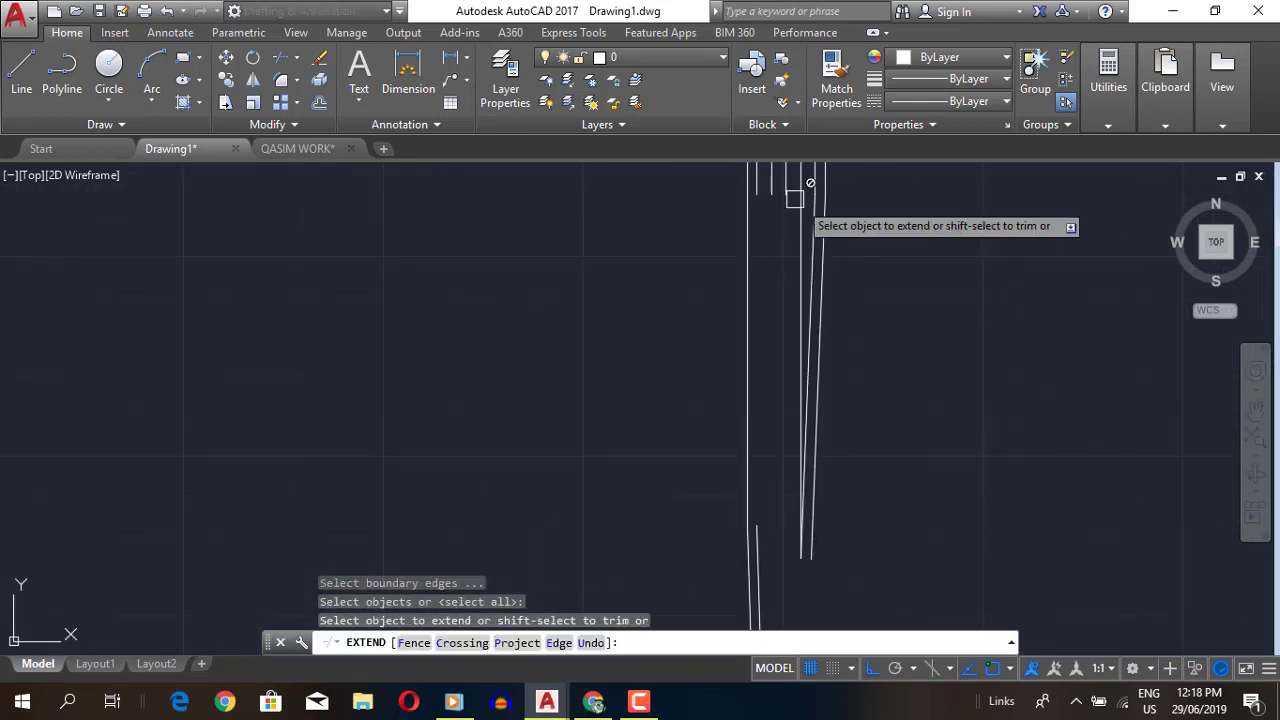
key("Escape")
scroll(778, 442, "down", 2)
scroll(778, 442, "down", 2)
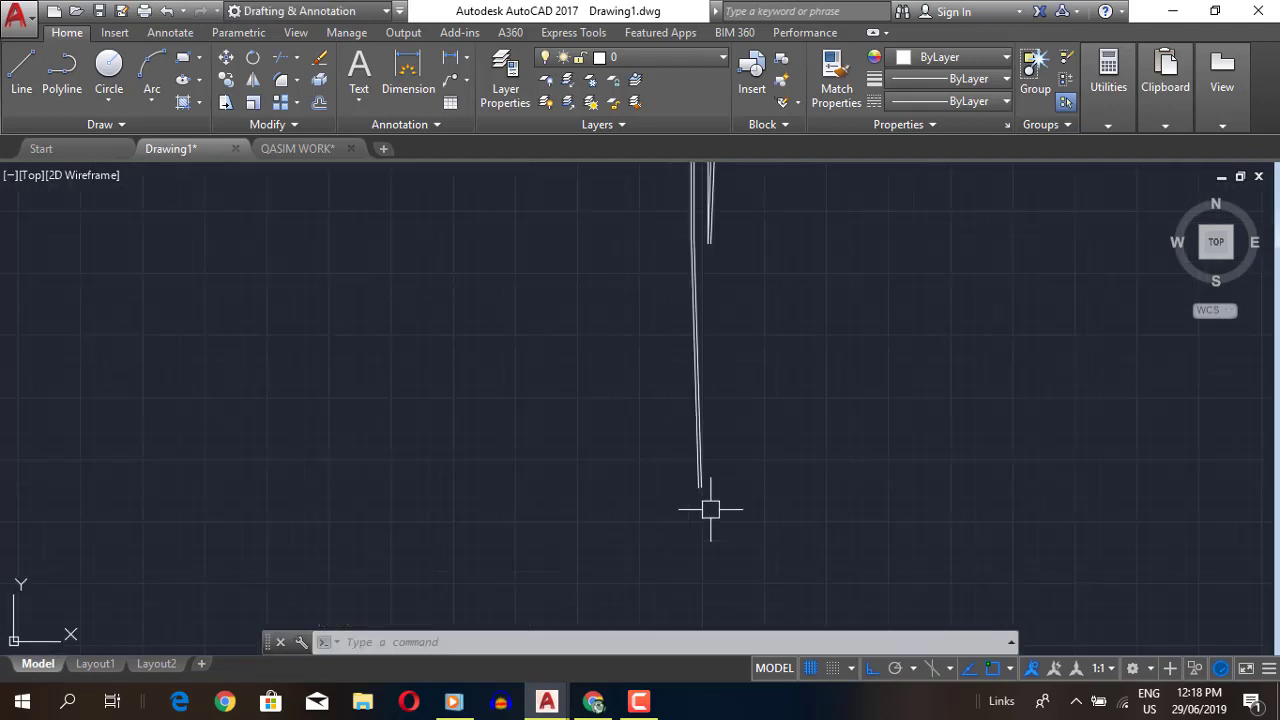
scroll(843, 529, "down", 1)
- Start a line at the bottom endpoint and an offset, cancelling both
type("l")
key("Return")
scroll(790, 520, "up", 1)
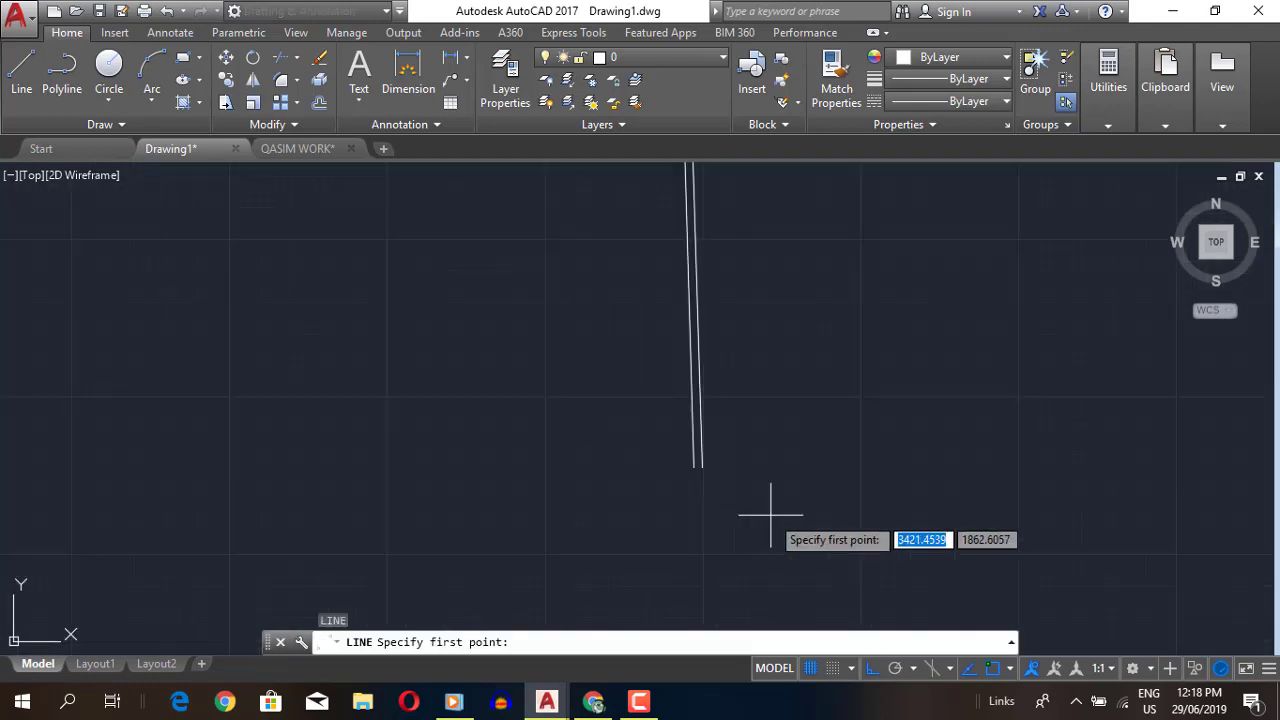
left_click(697, 467)
key("Escape")
type("o")
key("Return")
key("Escape")
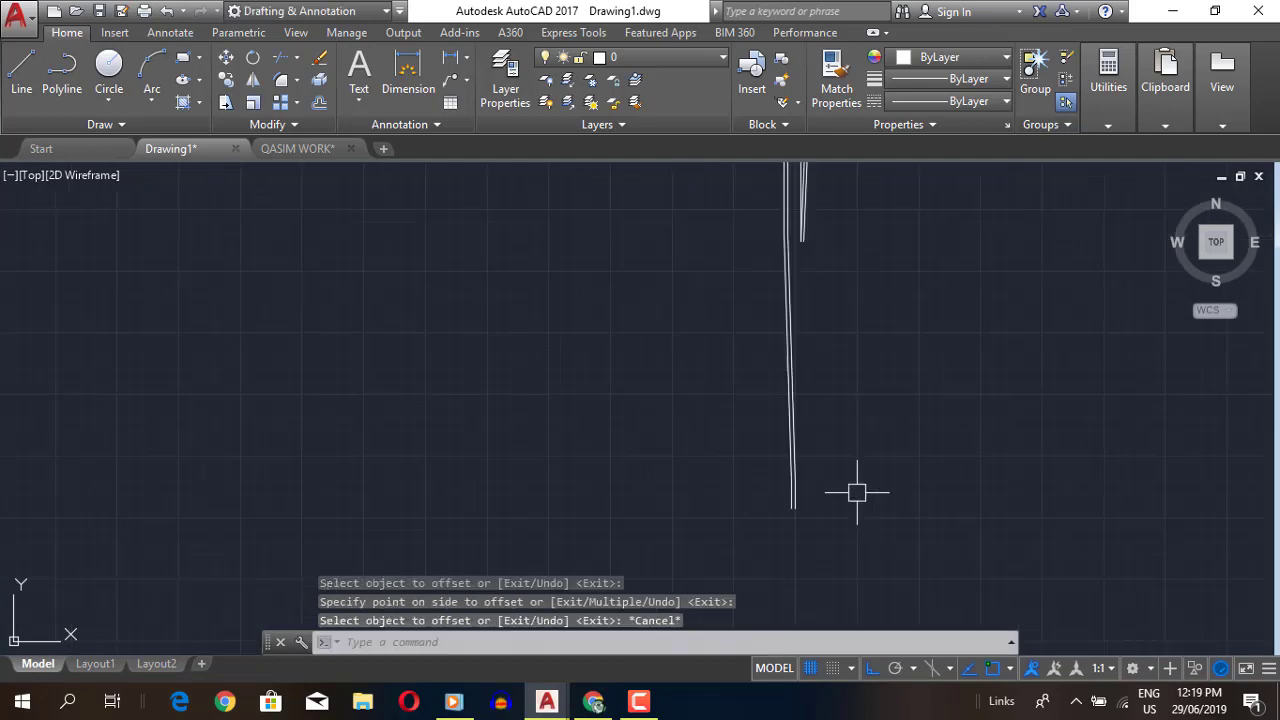
- Run OFFSET with a distance of 2 and pick a side beside the line
type("l")
left_click(802, 508)
key("Escape")
type("o")
key("Return")
type("2")
key("Return")
left_click(803, 294)
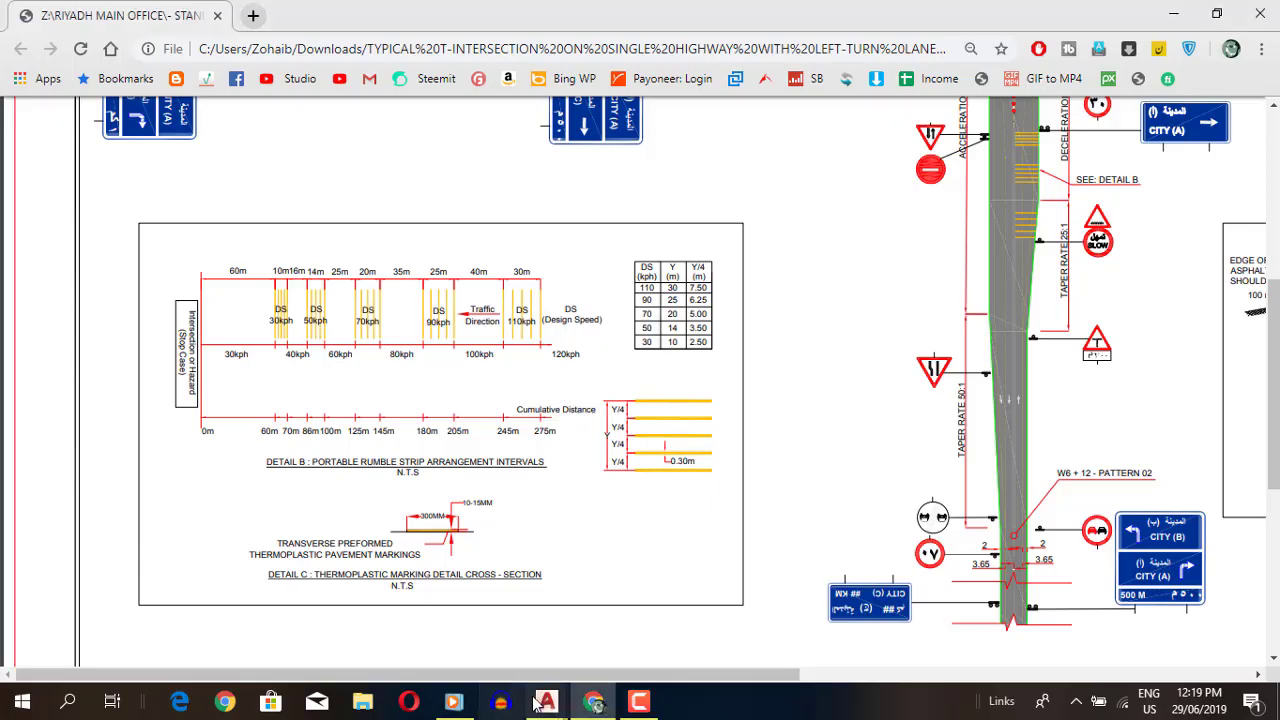
- Switch between the AutoCAD drawing and the PDF reference, ending back in the road drawing
left_click(540, 702)
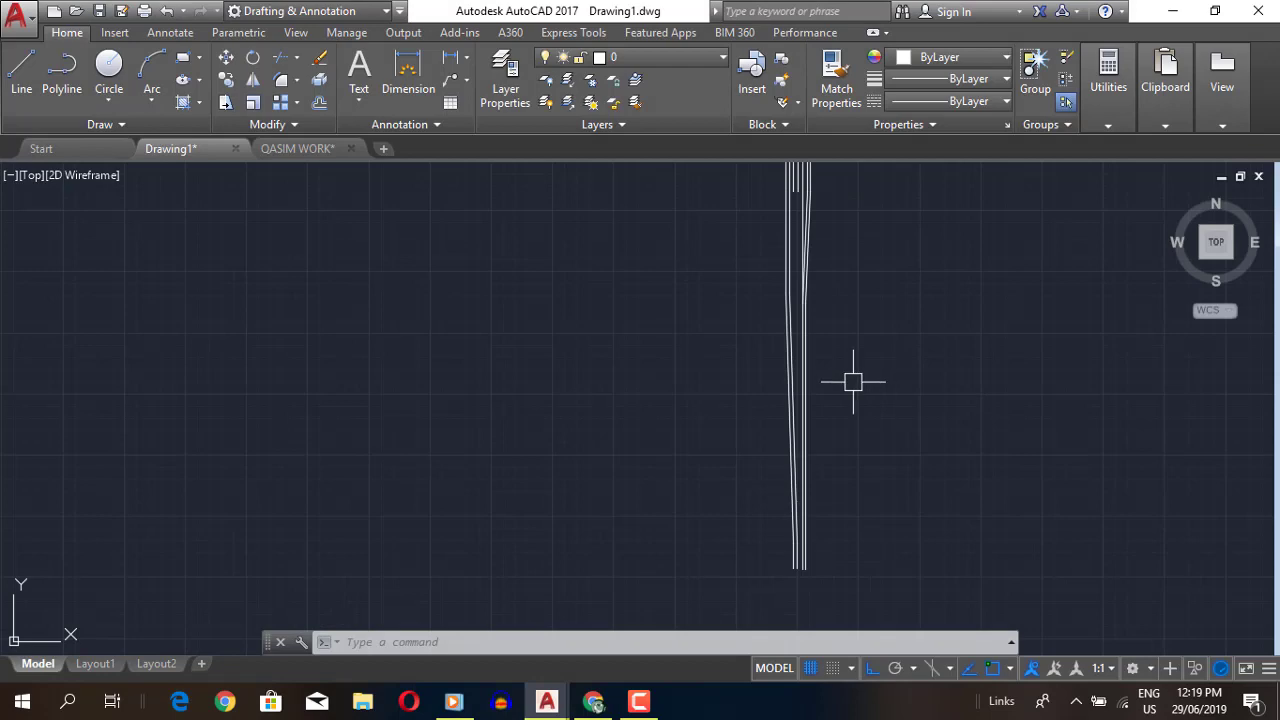
scroll(843, 528, "up", 1)
scroll(828, 428, "up", 2)
scroll(784, 391, "up", 1)
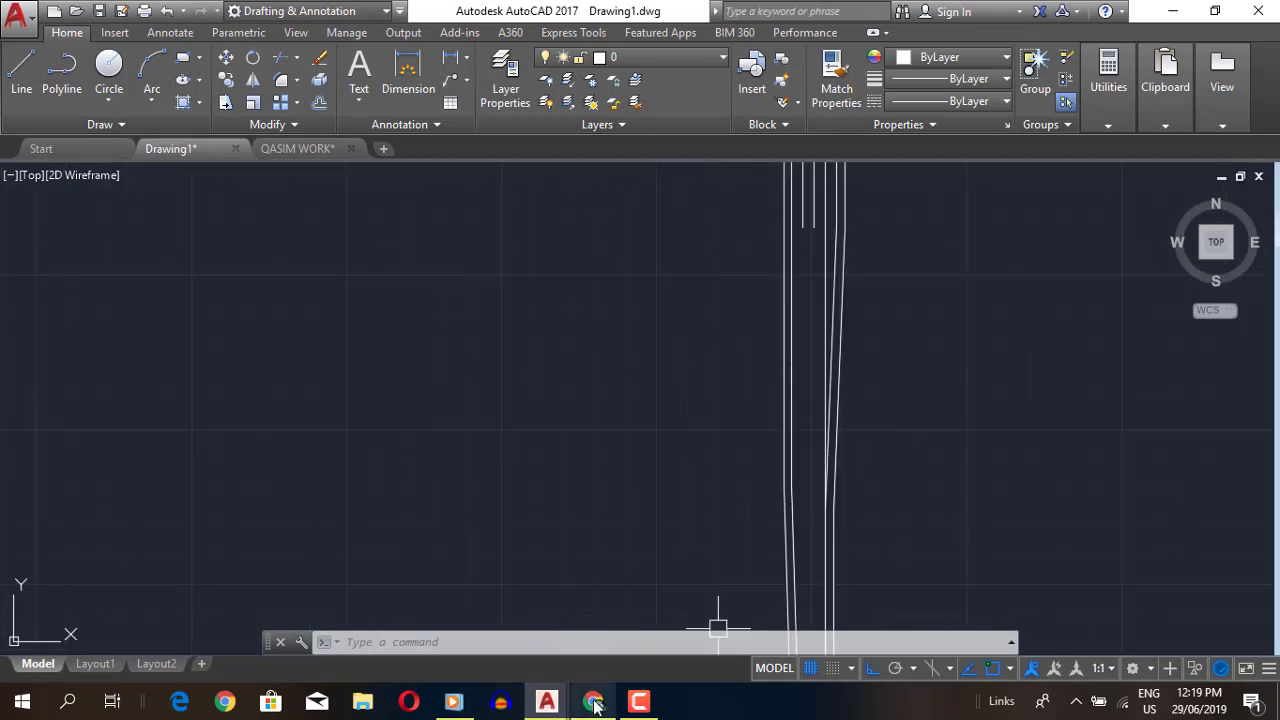
left_click(593, 702)
key("alt+Tab")
- Zoom and pan the view down to the ends of the road lines
scroll(840, 457, "down", 1)
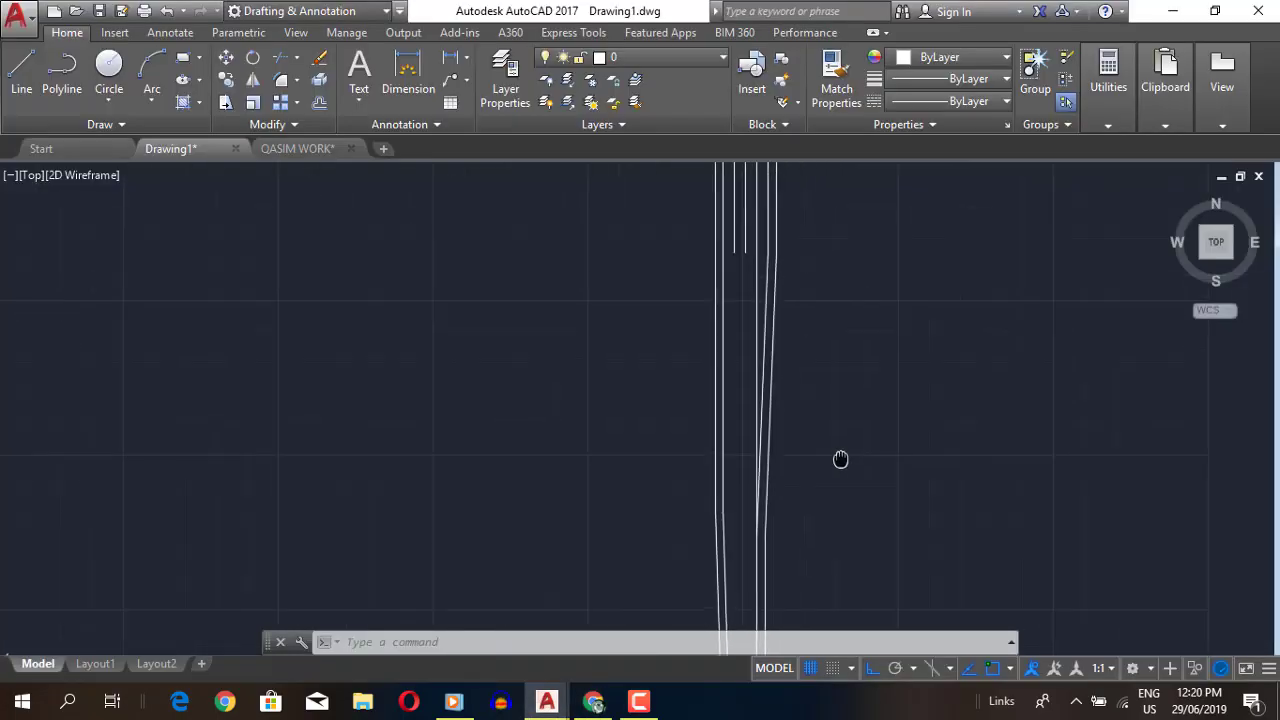
mouse_move(840, 457)
middle_mouse_down()
mouse_move(811, 329)
mouse_move(832, 200)
mouse_move(791, 434)
middle_mouse_up()
scroll(803, 286, "down", 1)
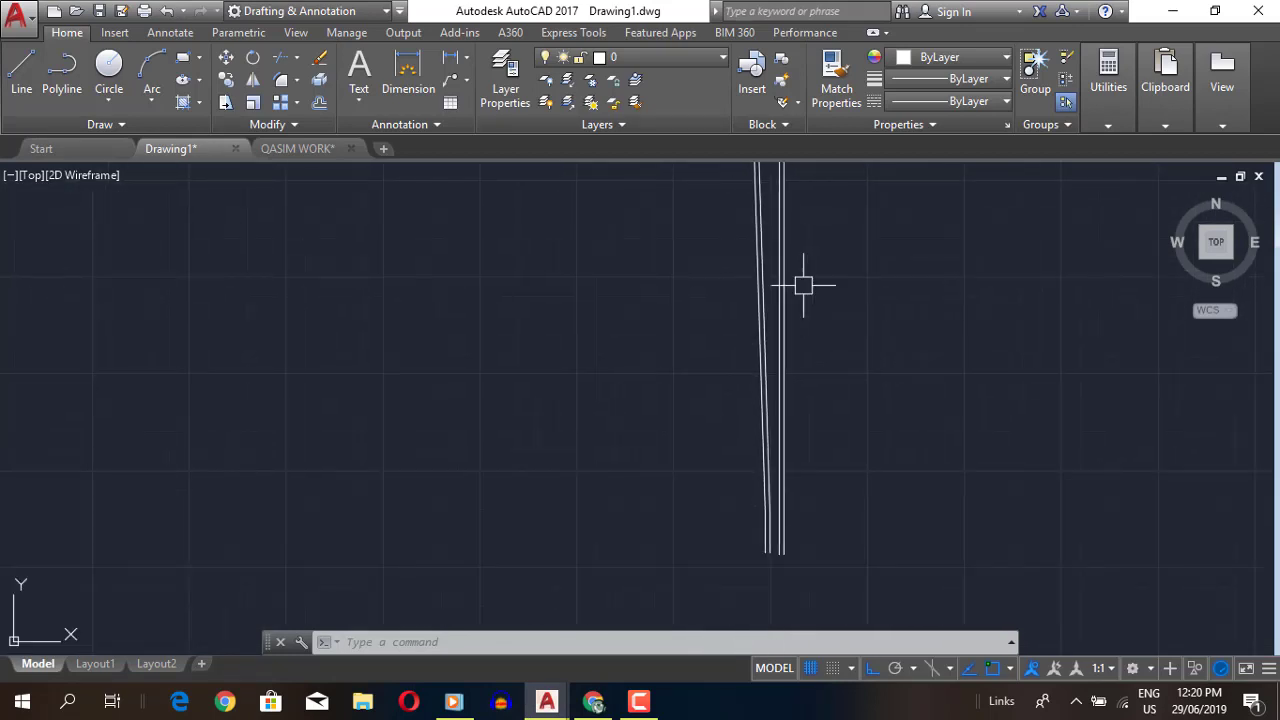
scroll(803, 286, "down", 1)
middle_click_drag(834, 383, 786, 441)
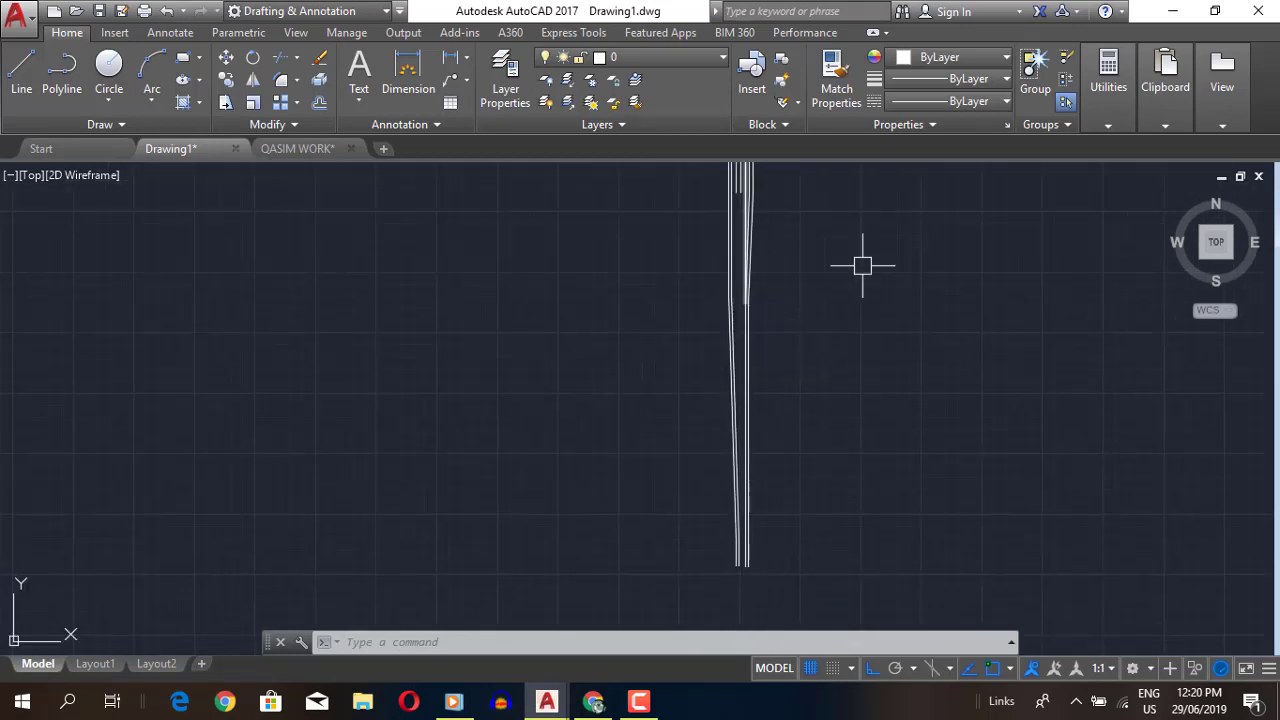
- Start a line near the lines' end, then cancel it
key("l")
key("Return")
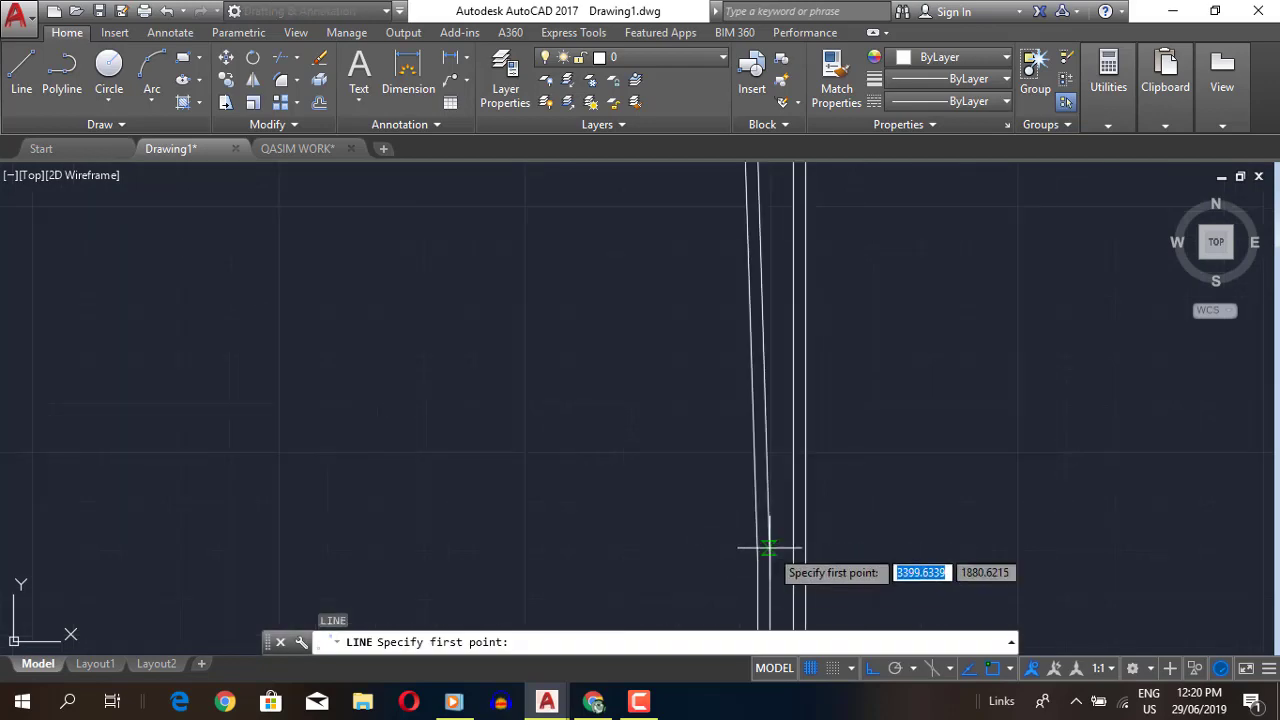
left_click(766, 543)
scroll(748, 195, "up", 1)
key("Escape")
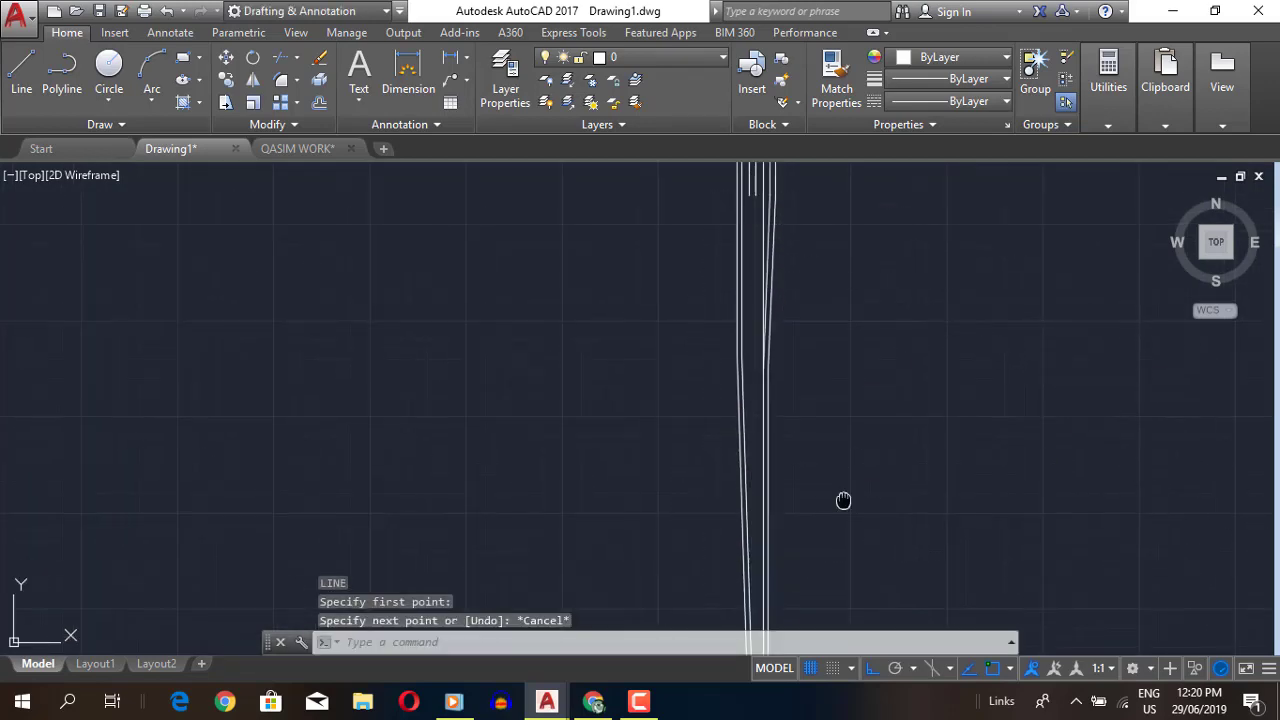
scroll(691, 557, "up", 2)
- Start a DIST measurement from a line endpoint, cancel it, and pan across the road lines
type("di")
key("Return")
left_click(697, 486)
key("Escape")
scroll(697, 486, "down", 3)
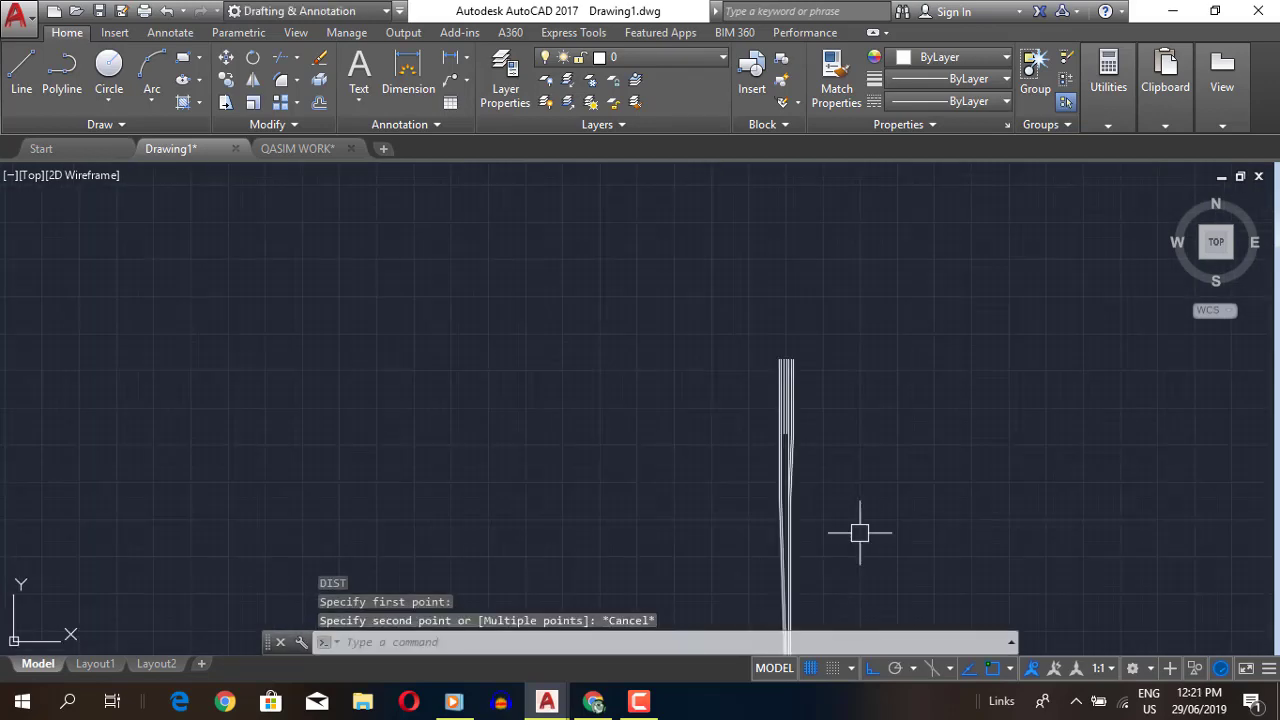
mouse_move(857, 528)
middle_mouse_down()
mouse_move(766, 286)
mouse_move(831, 431)
mouse_move(862, 374)
mouse_move(966, 477)
mouse_move(877, 443)
mouse_move(863, 524)
middle_mouse_up()
- Try EXTEND and TRIM, then start a line at the road edge
type("ex")
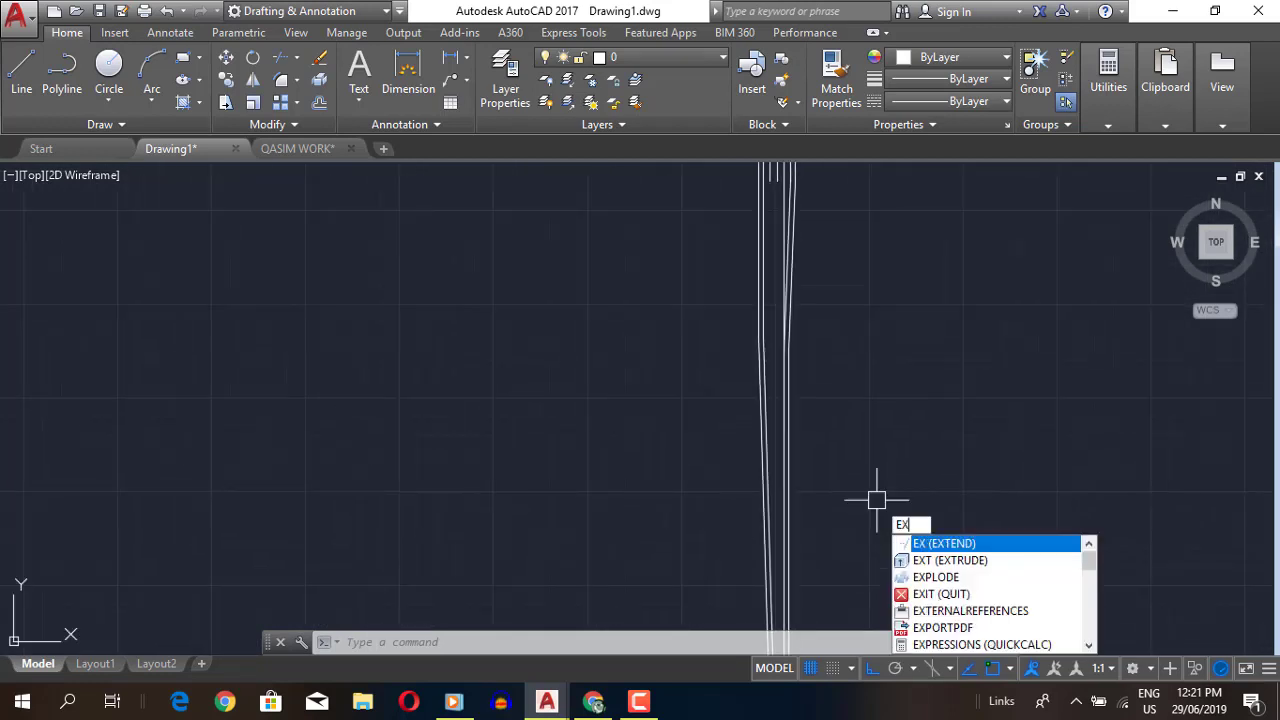
key("Return")
key("Return")
key("Escape")
type("tr")
key("Return")
key("Return")
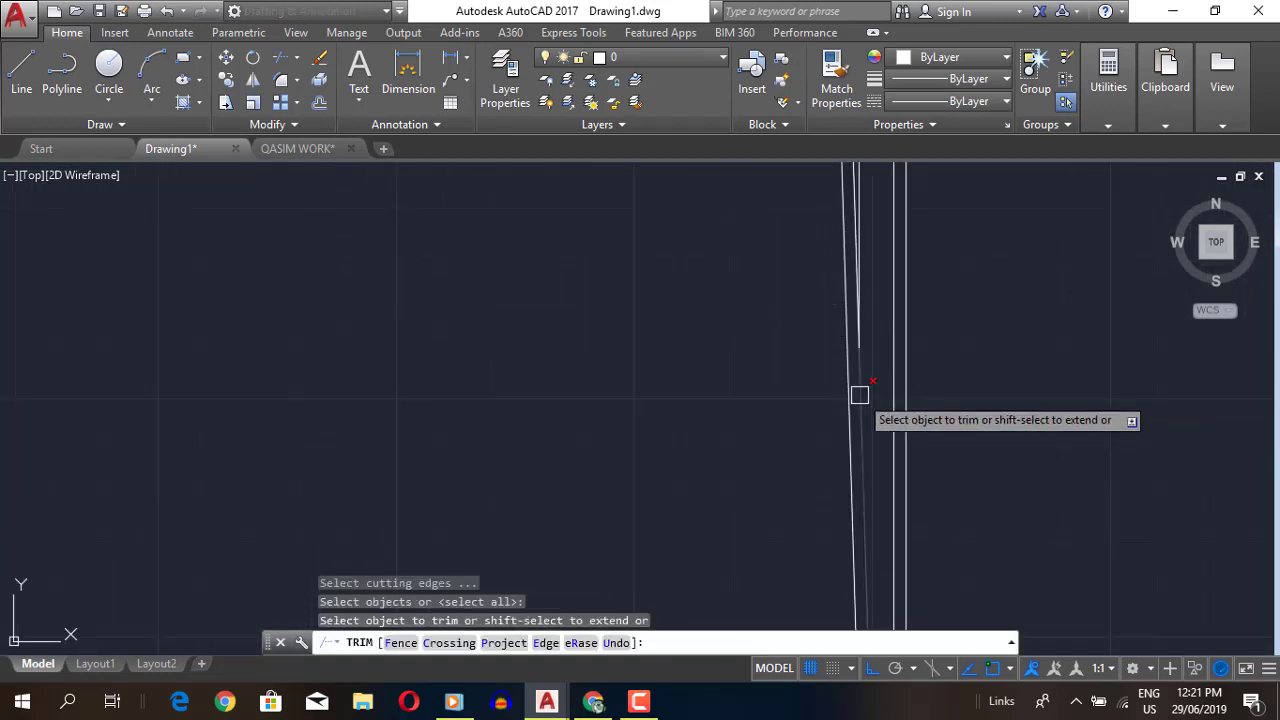
key("Escape")
type("l")
- Erase the stray line beside the road lines
key("Return")
left_click(842, 212)
key("Escape")
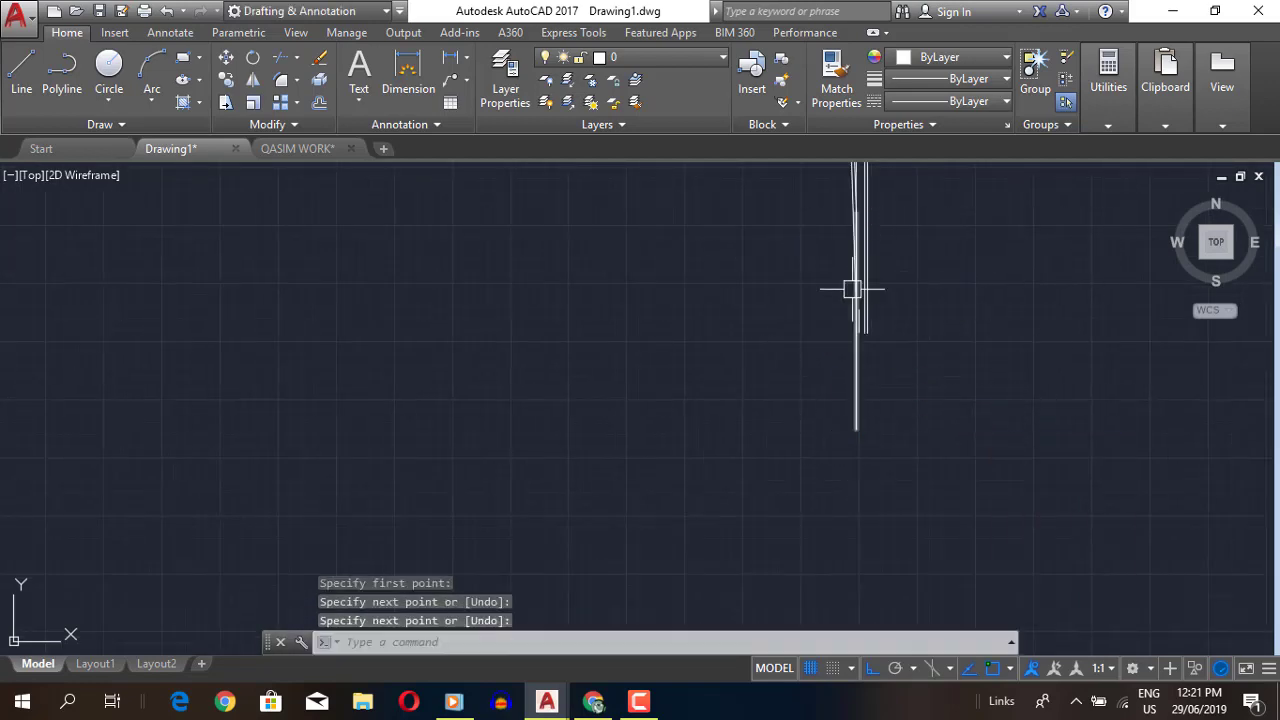
left_click(851, 286)
type("e")
key("Return")
middle_click_drag(951, 614, 903, 449)
type("exo")
- Offset a parallel lane line 2 beside the road line
key("Return")
type("2")
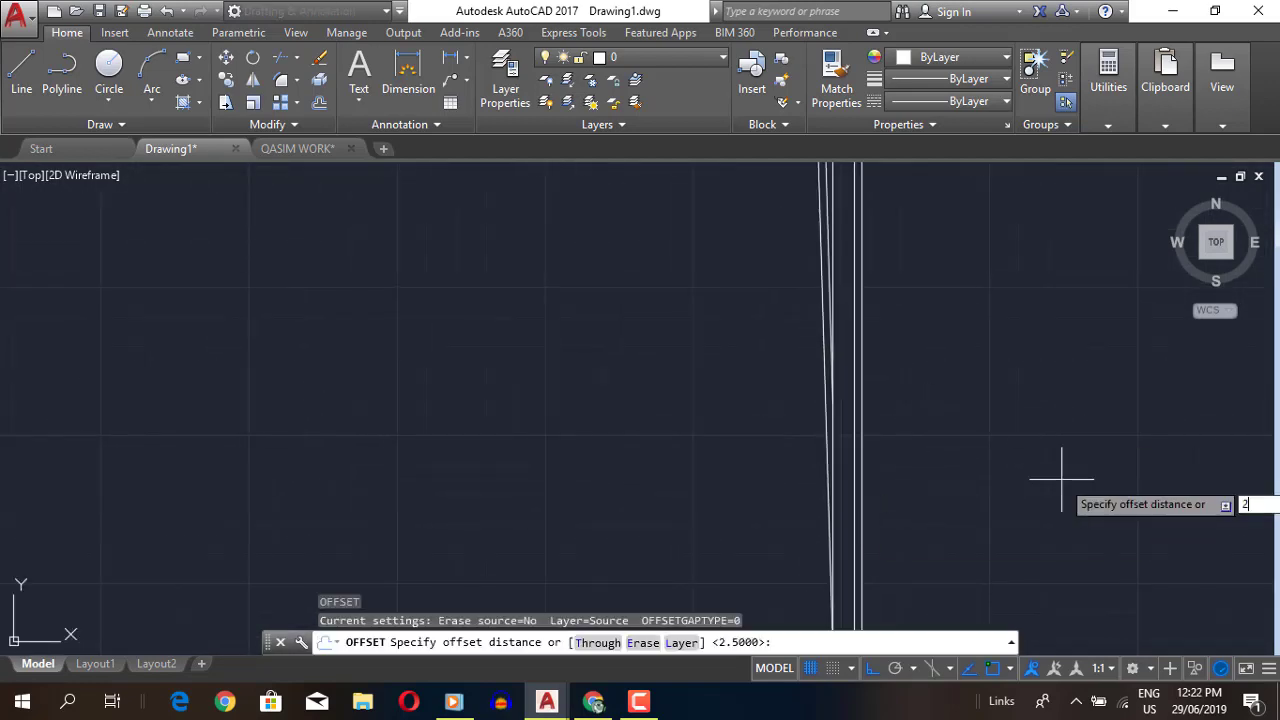
key("Return")
left_click(903, 343)
type("tr")
scroll(897, 243, "down", 5)
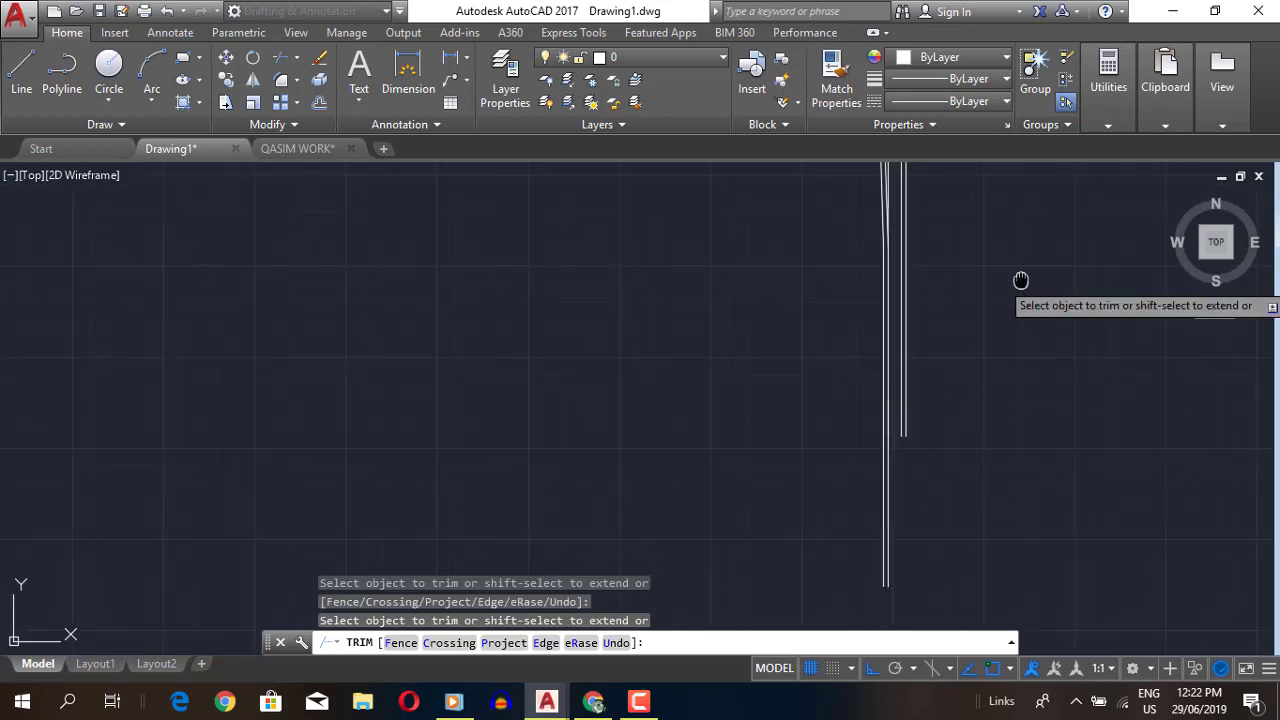
middle_click_drag(909, 517, 967, 584)
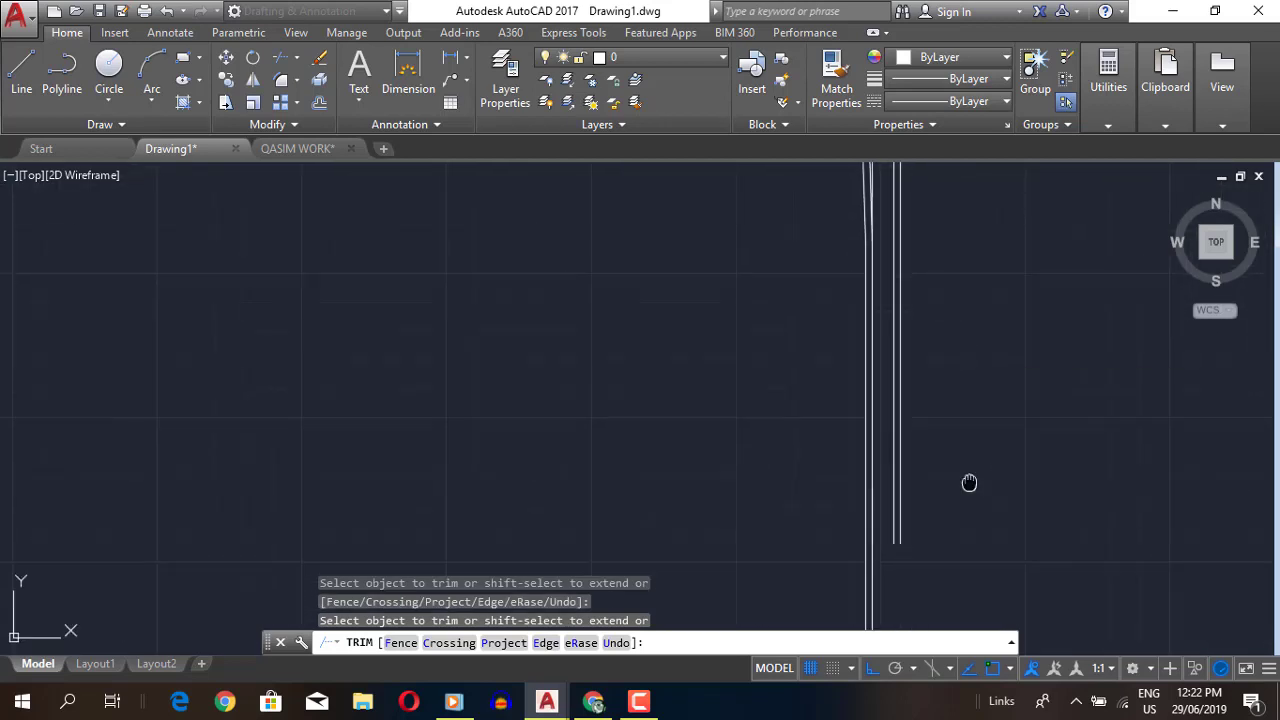
key("Escape")
- Draw a horizontal line across the road and trim off its right end
type("l")
key("Return")
left_click(808, 363)
left_click(971, 363)
type("tr")
left_click(926, 361)
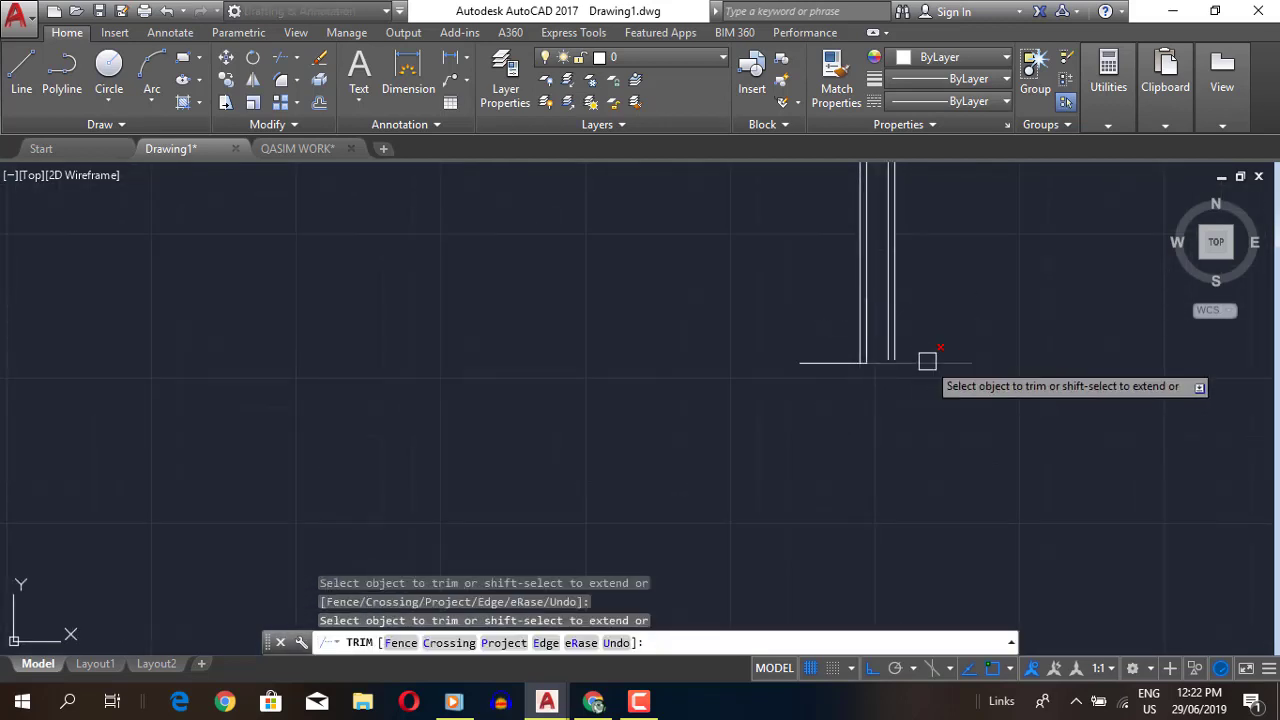
key("Escape")
scroll(829, 366, "up", 2)
scroll(903, 476, "up", 2)
- Offset another road line 3.5 to its outer side
type("o")
key("Return")
type("3")
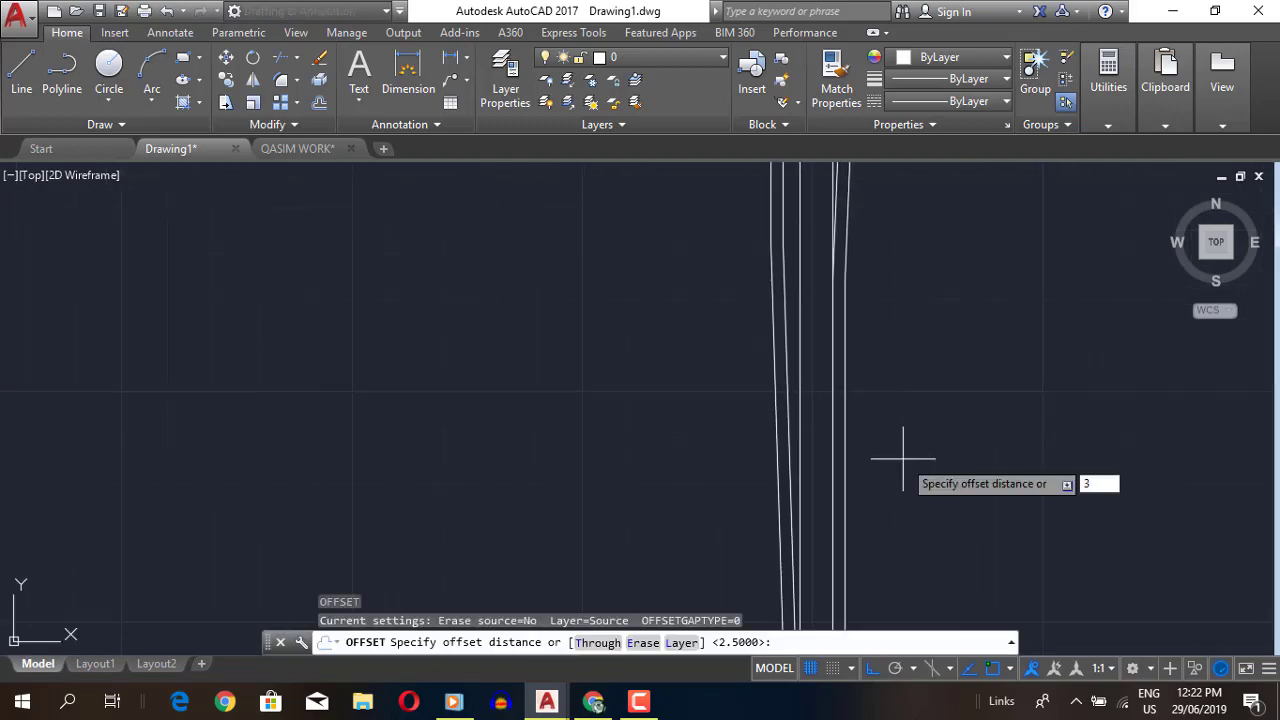
key("Return")
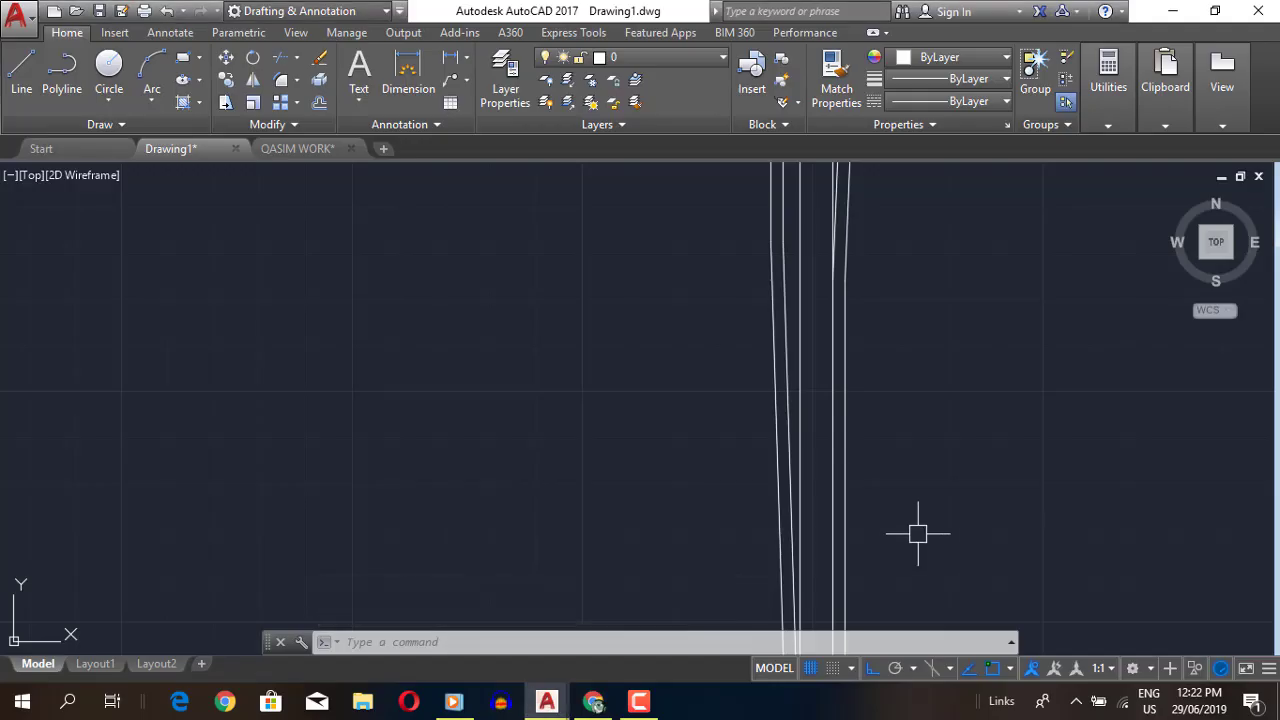
key("Return")
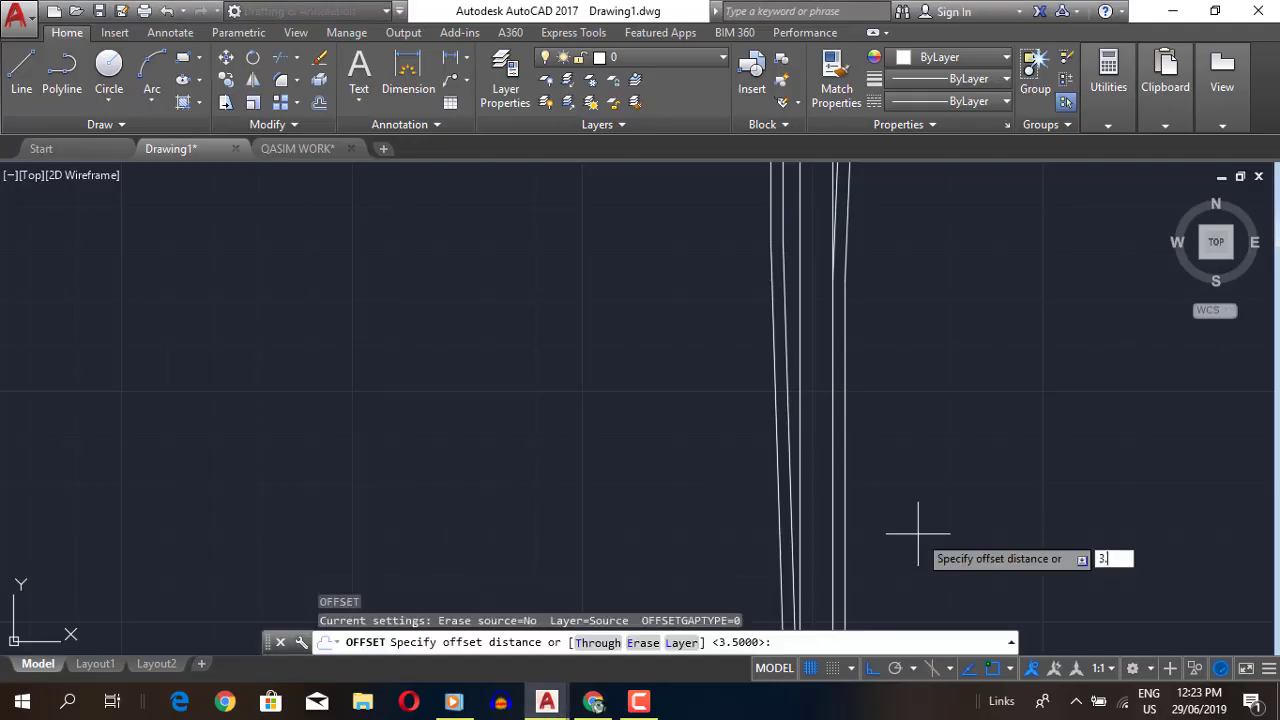
- Draw a new angled lane line to the right of the road
key("Return")
left_click(845, 505)
left_click(894, 480)
key("Escape")
mouse_move(894, 480)
middle_mouse_down()
mouse_move(1057, 477)
mouse_move(906, 431)
middle_mouse_up()
type("ex")
key("Return")
key("Return")
key("Escape")
type("l")
key("Return")
left_click(990, 225)
left_click(1100, 330)
right_click(1106, 400)
- Compare the road lines against the PDF reference and return to Drawing1
scroll(1109, 478, "down", 2)
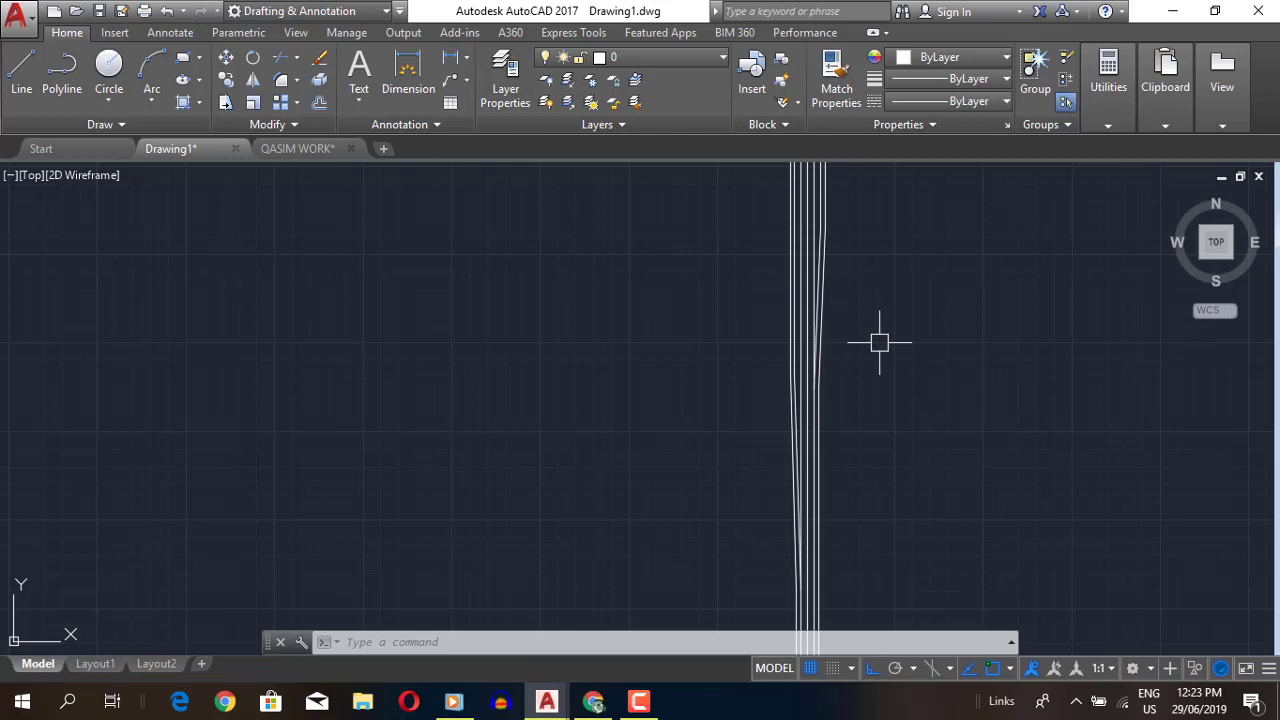
scroll(766, 314, "down", 3)
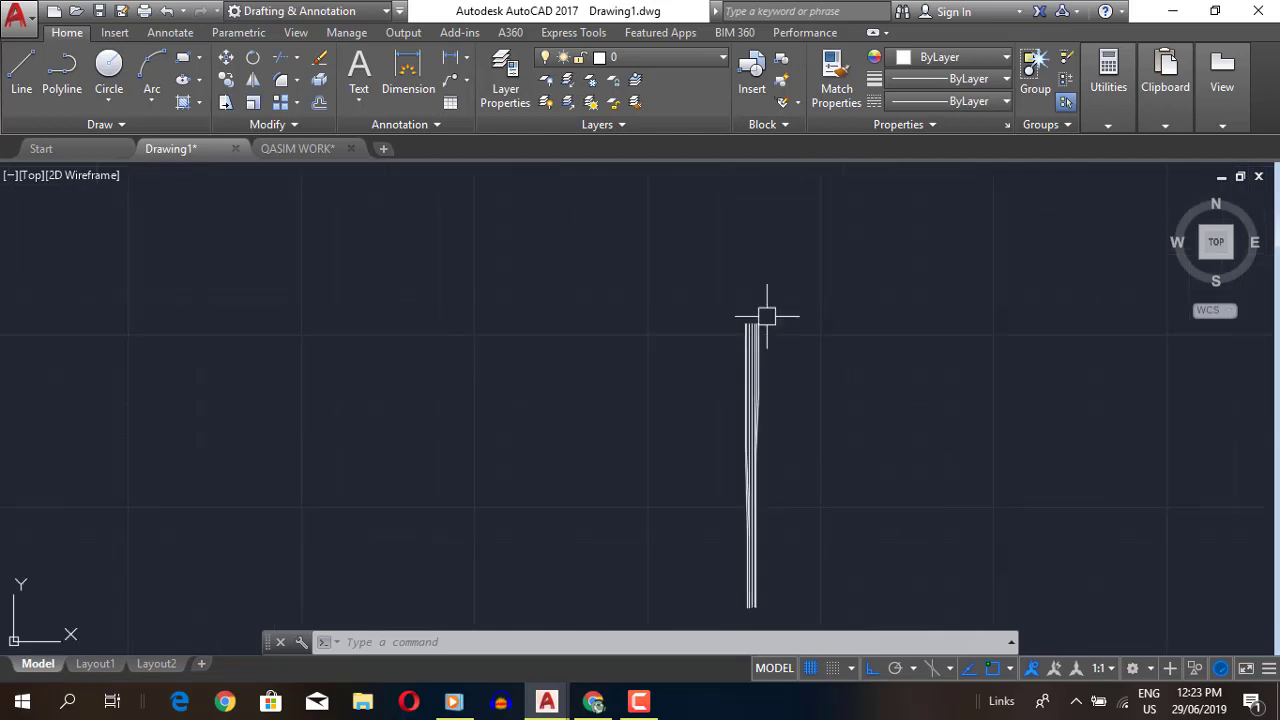
scroll(766, 314, "up", 5)
mouse_move(766, 314)
middle_mouse_down()
mouse_move(805, 347)
mouse_move(849, 437)
middle_mouse_up()
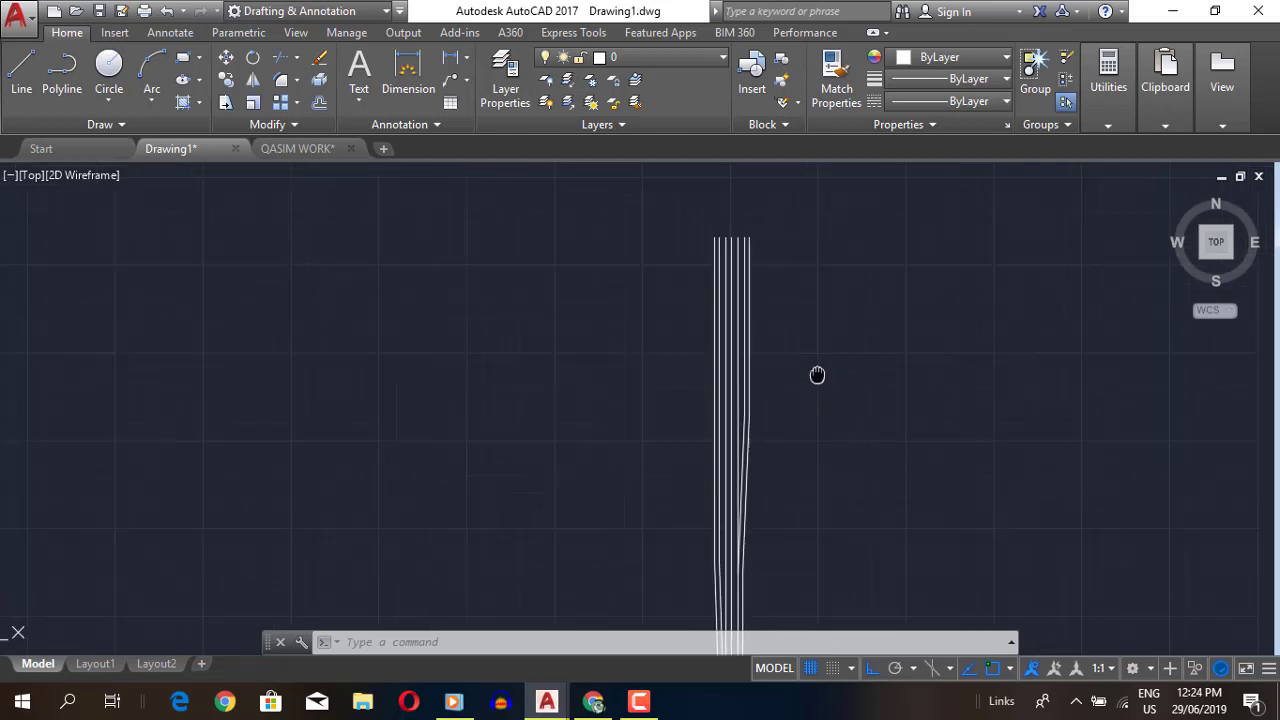
key("alt+Tab")
scroll(640, 400, "up", 1)
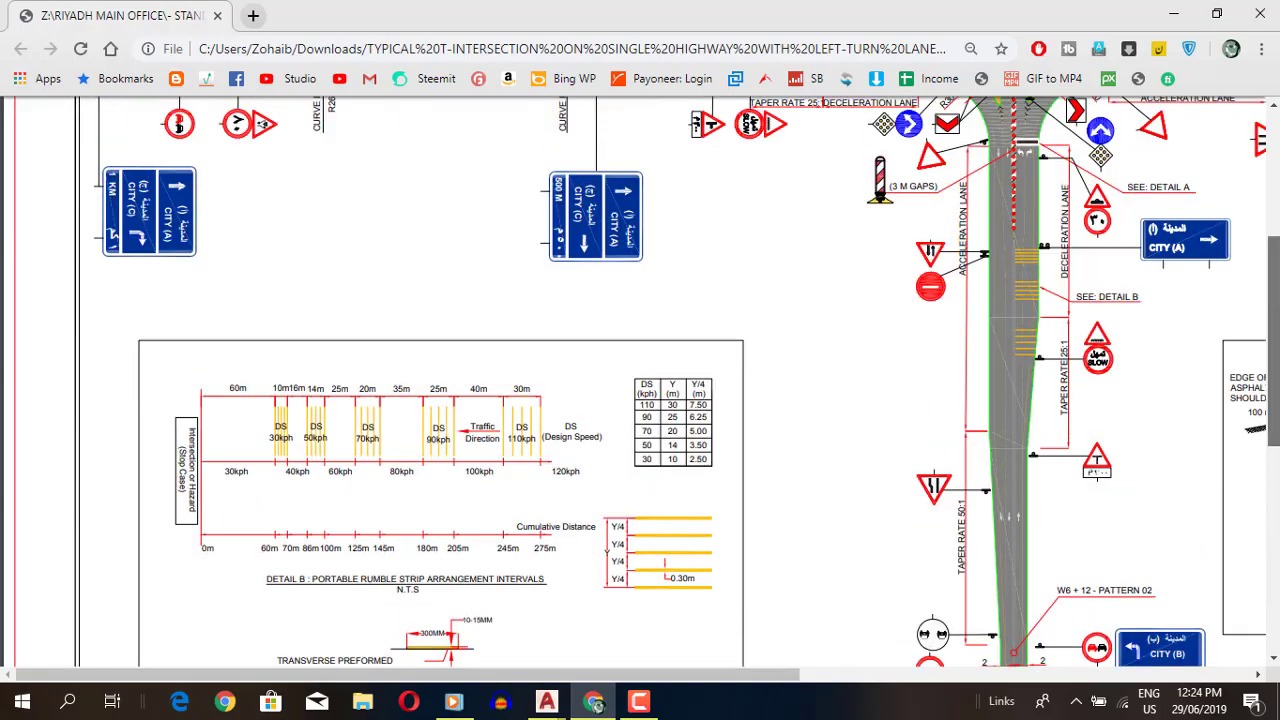
left_click(552, 700)
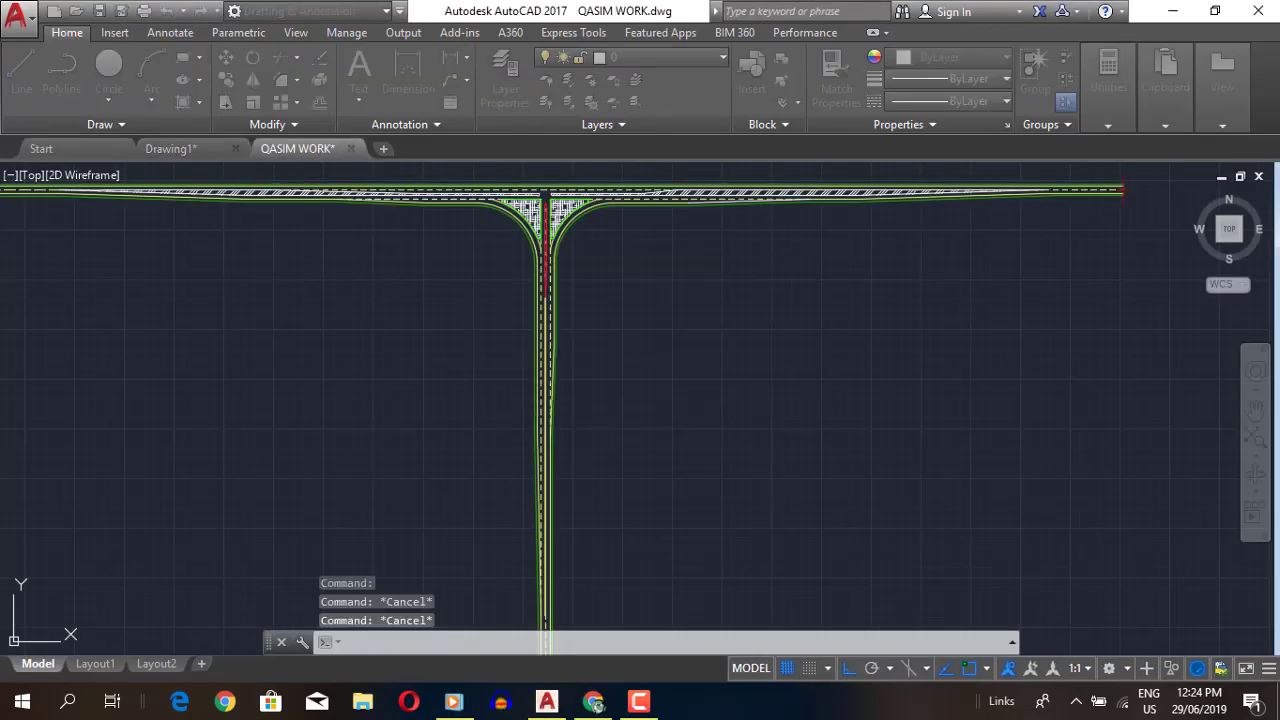
scroll(778, 470, "up", 5)
scroll(778, 470, "up", 2)
- Cancel an offset and check the drawing against the PDF reference
type("o")
key("Return")
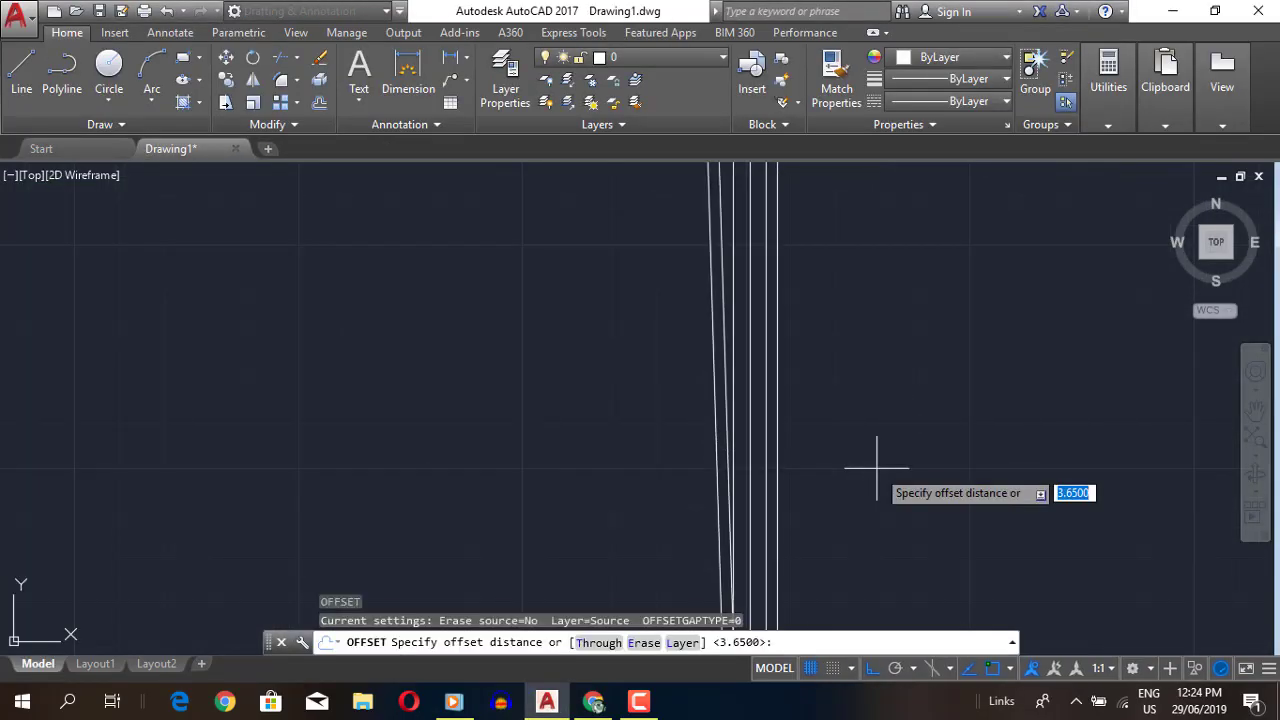
key("Escape")
scroll(814, 594, "down", 2)
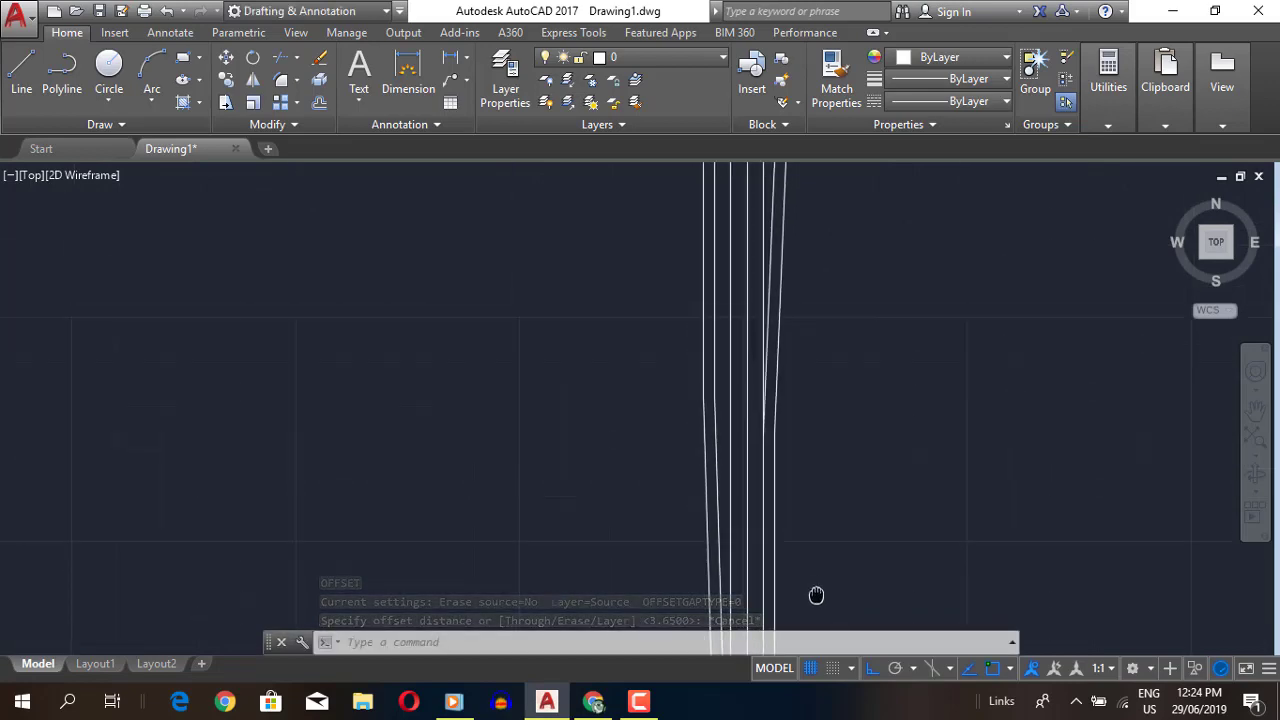
scroll(737, 451, "down", 3)
left_click(593, 700)
scroll(1245, 357, "up", 3)
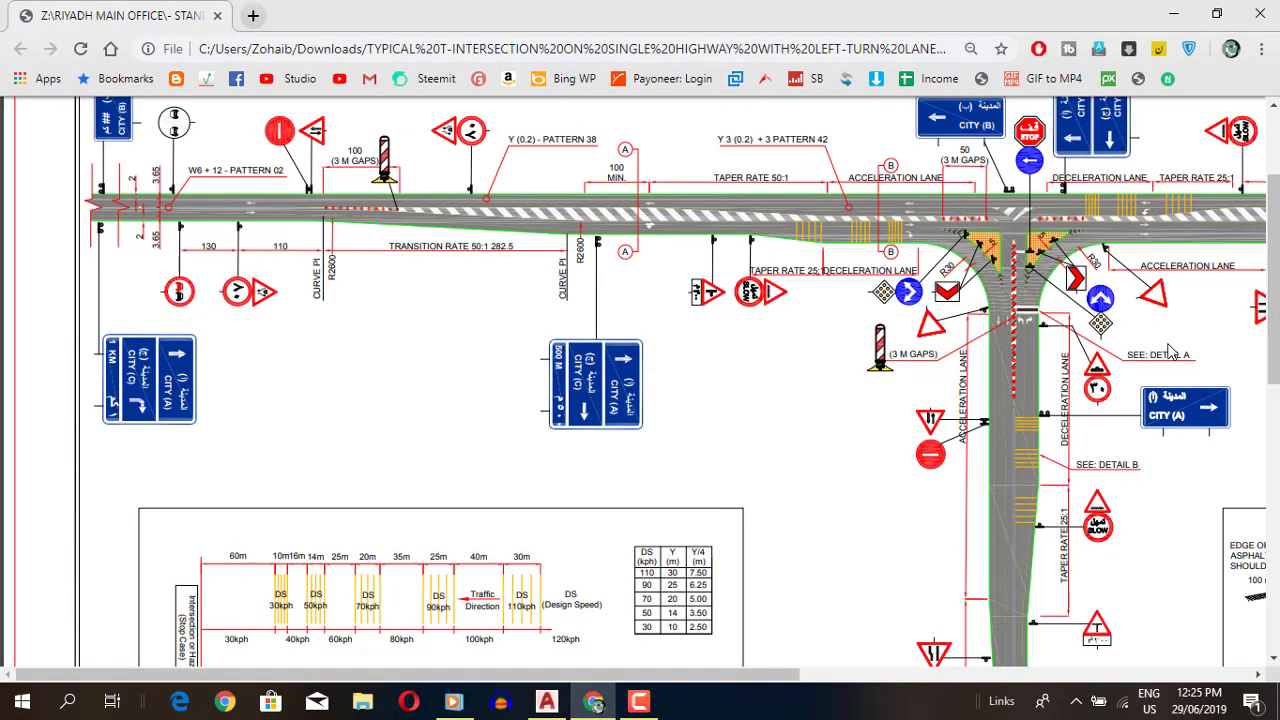
left_click(547, 700)
- Draw a radius-30 circle to the right of the road lines
type("c")
key("Return")
key("Escape")
type("ar")
key("Return")
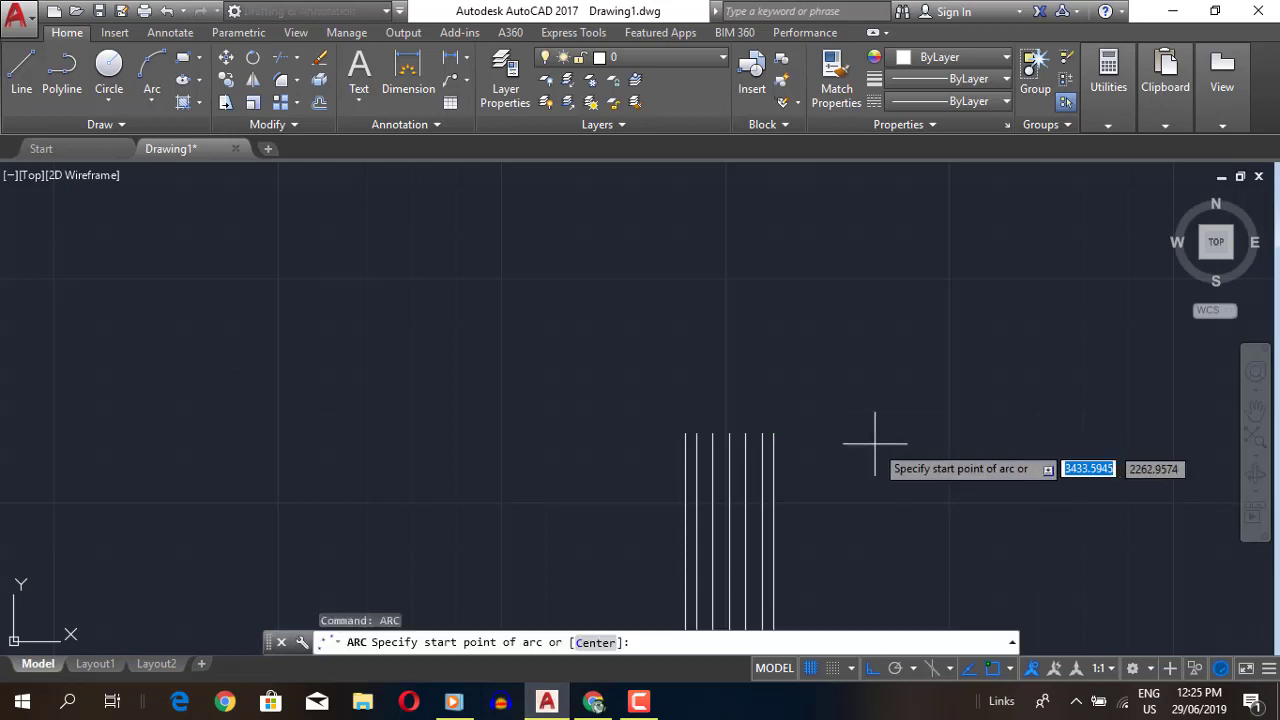
key("Escape")
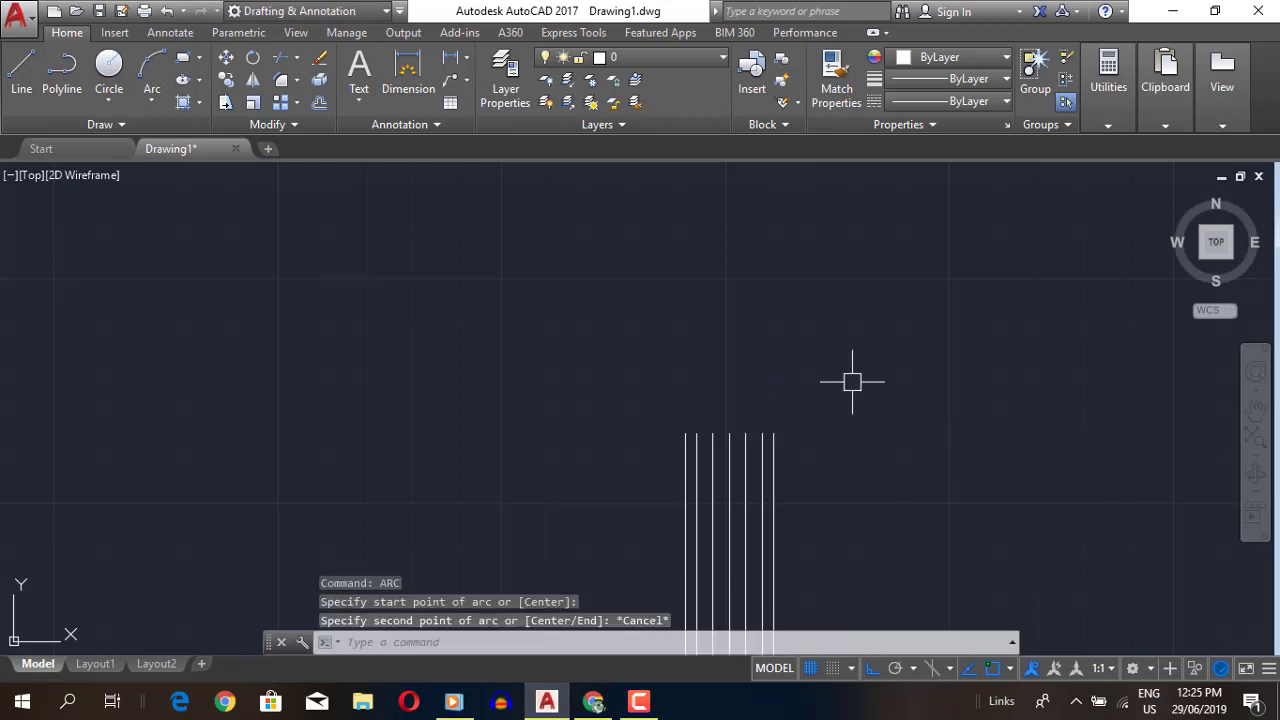
type("c")
key("Return")
left_click(930, 387)
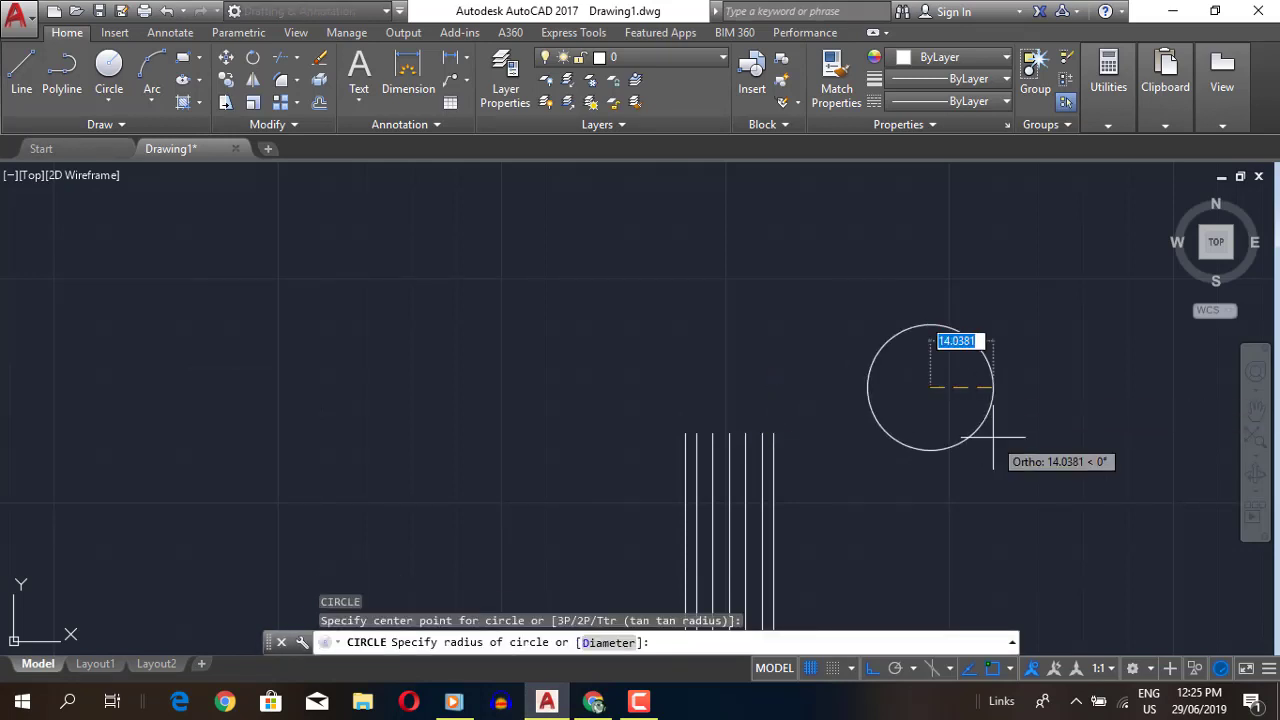
type("30")
key("Return")
- Move the circle beside the top end of the road
type("m")
key("Return")
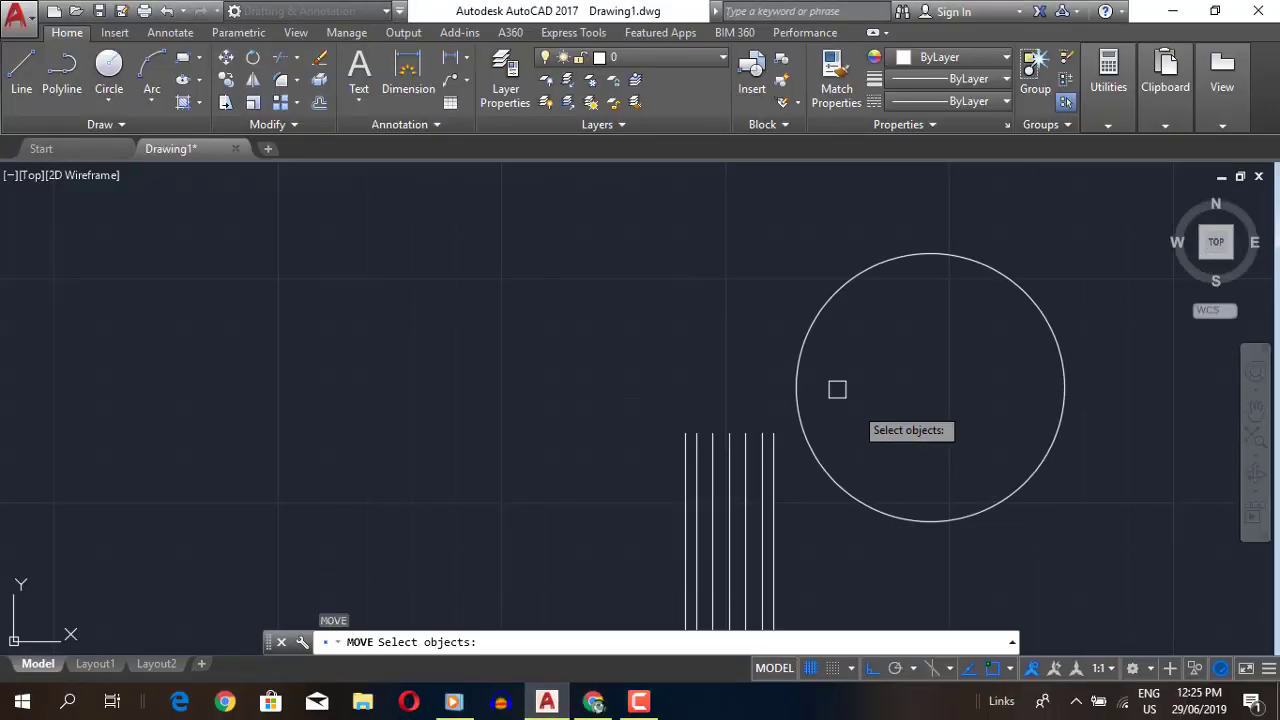
left_click(800, 387)
key("Return")
left_click(930, 387)
left_click(896, 436)
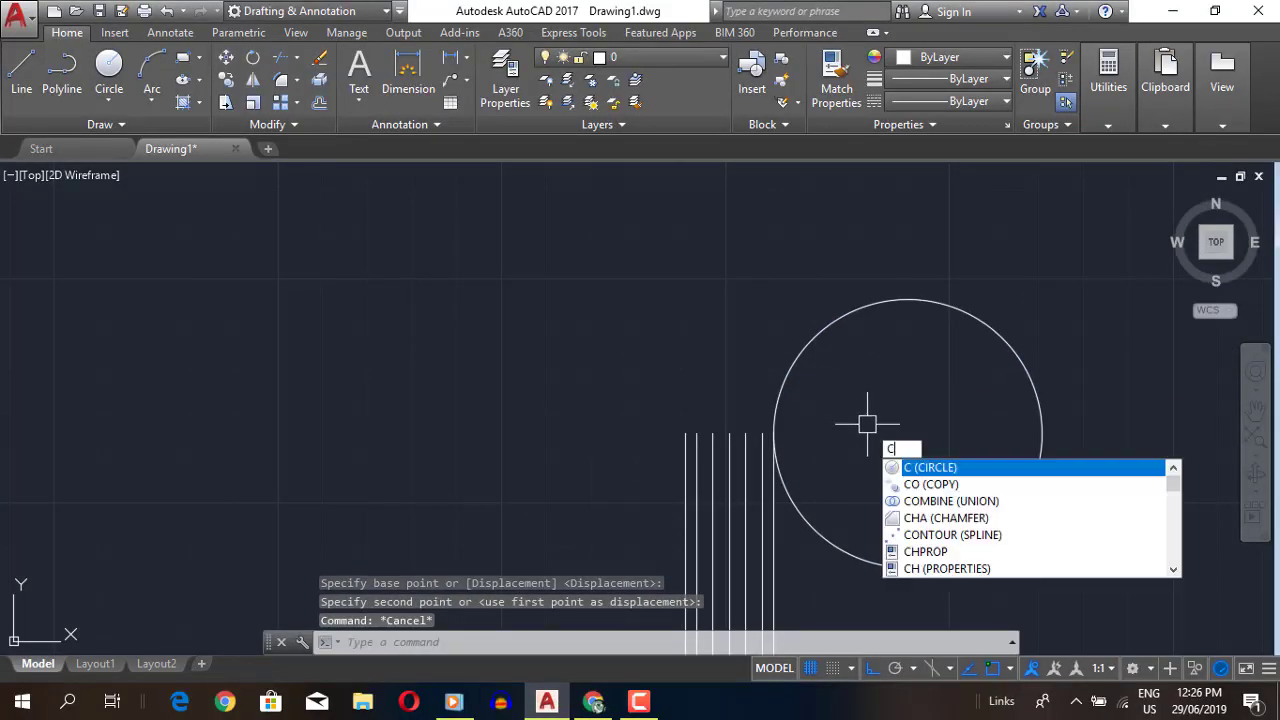
- Copy the circle to the left side of the road
key("c")
key("o")
key("Return")
left_click(1043, 432)
key("Return")
left_click(908, 432)
left_click(551, 432)
- Check the PDF reference again and return to the drawing
scroll(843, 495, "down", 4)
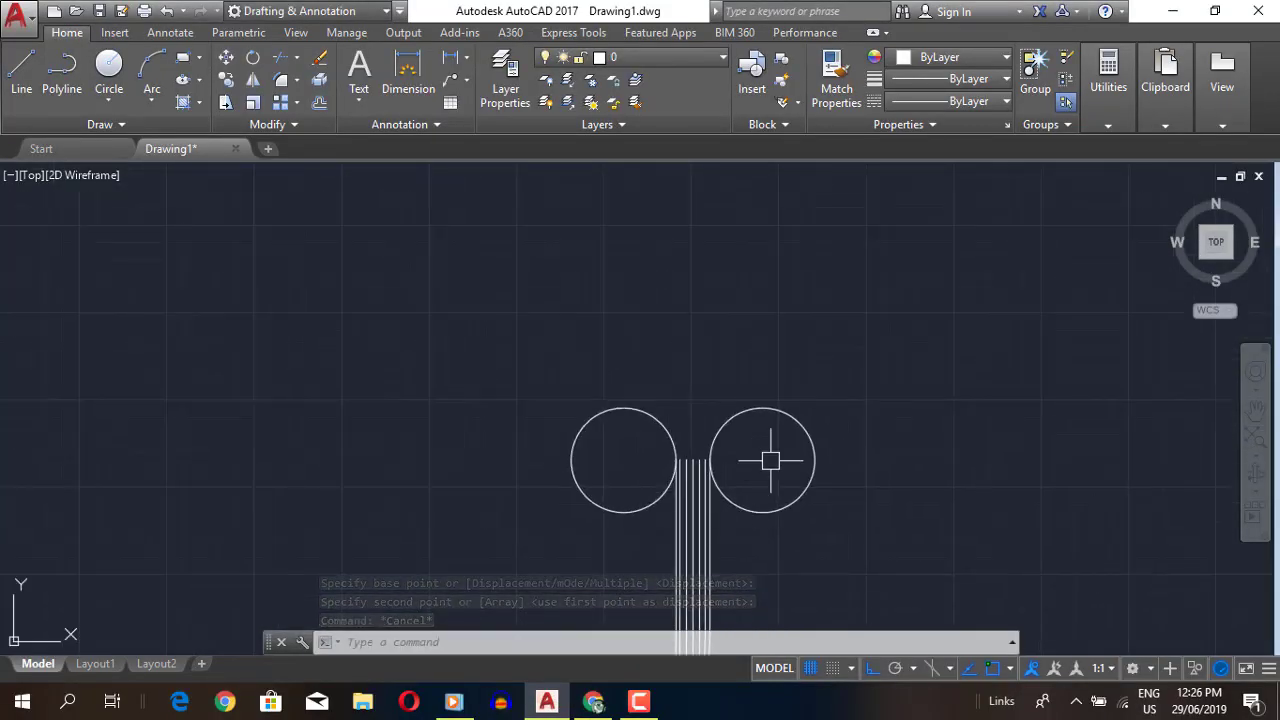
left_click(552, 703)
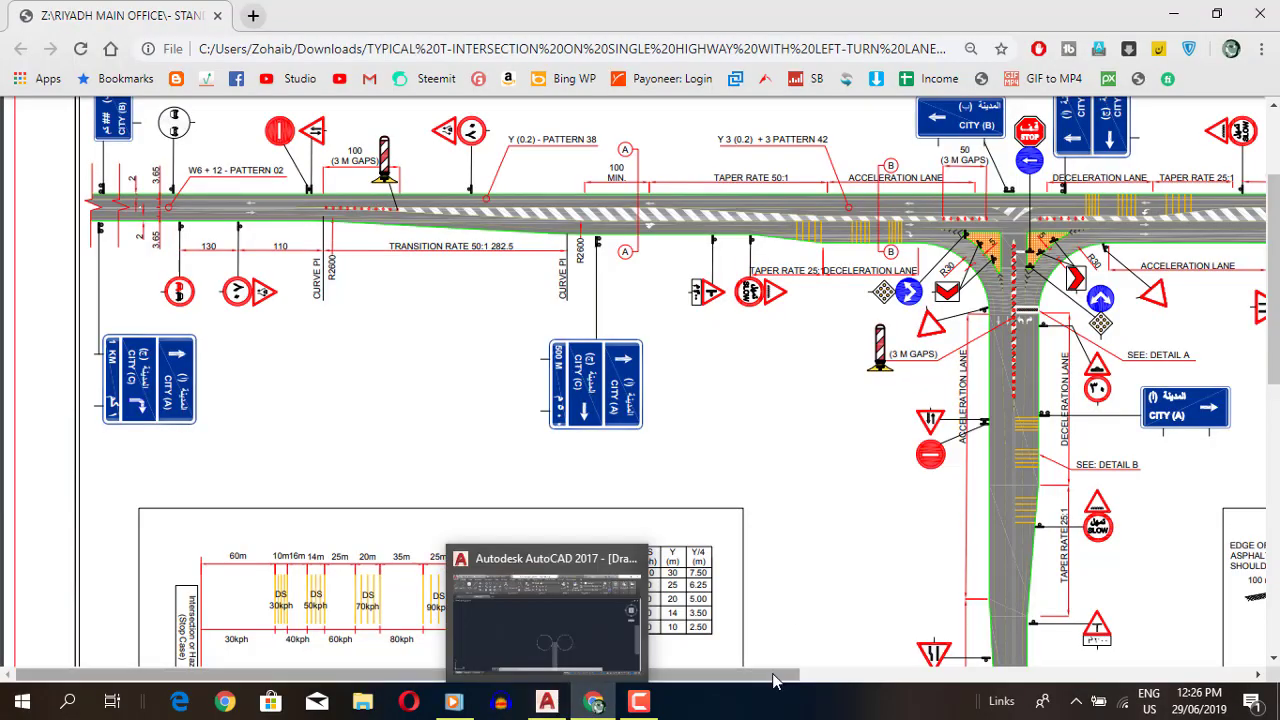
left_click_drag(760, 676, 972, 676)
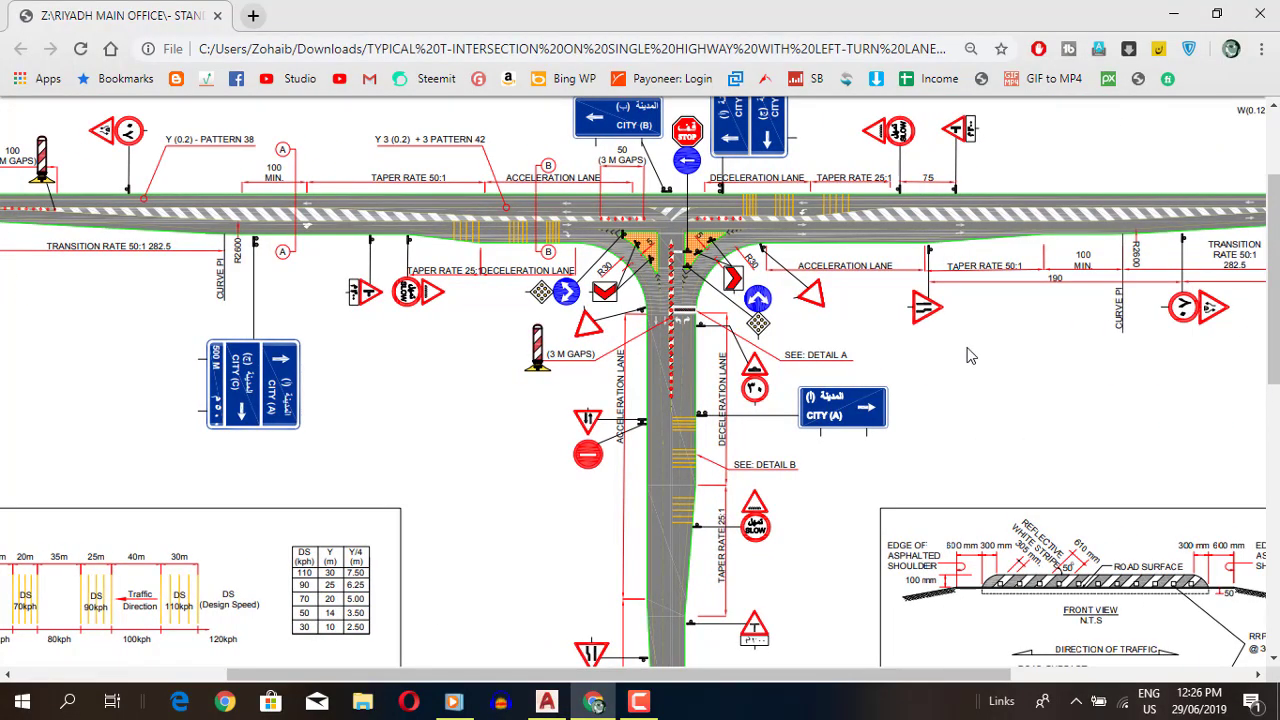
key("alt+Tab")
- Draw the right road edge from the circle top and trim the right circle to an arc
type("l")
key("Return")
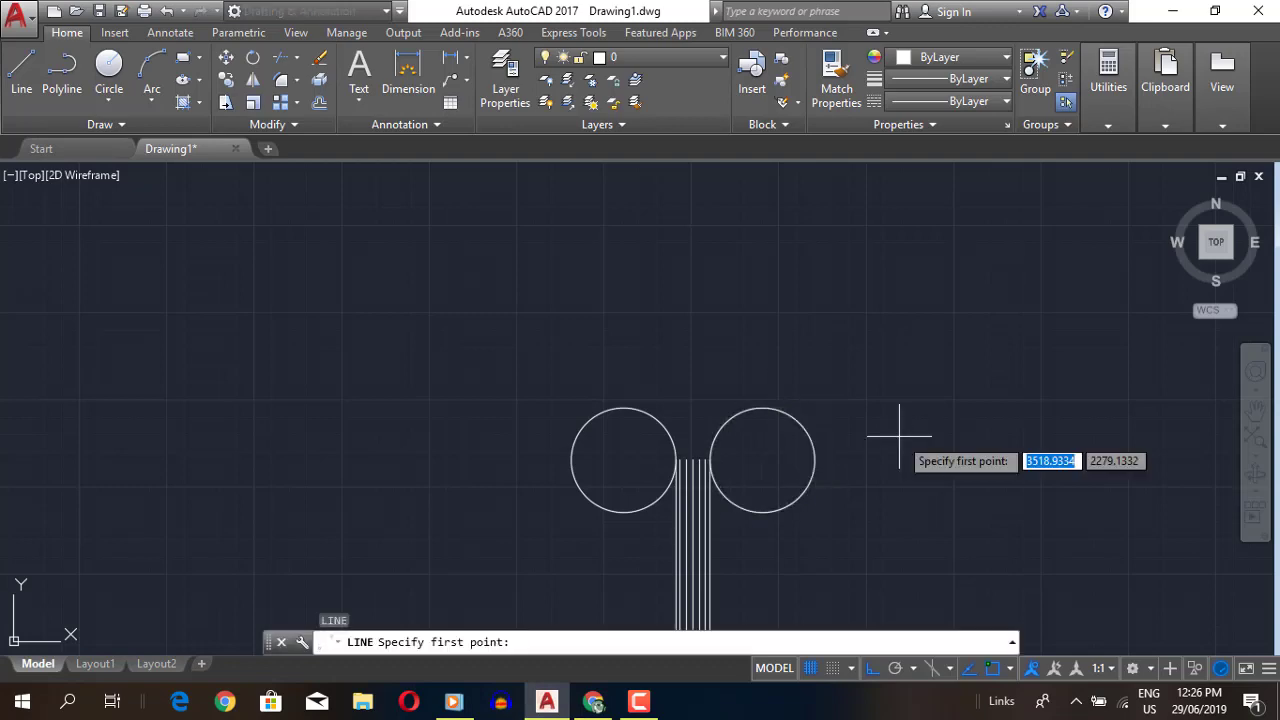
left_click(762, 407)
key("Return")
key("Escape")
type("tr")
key("Return")
key("Return")
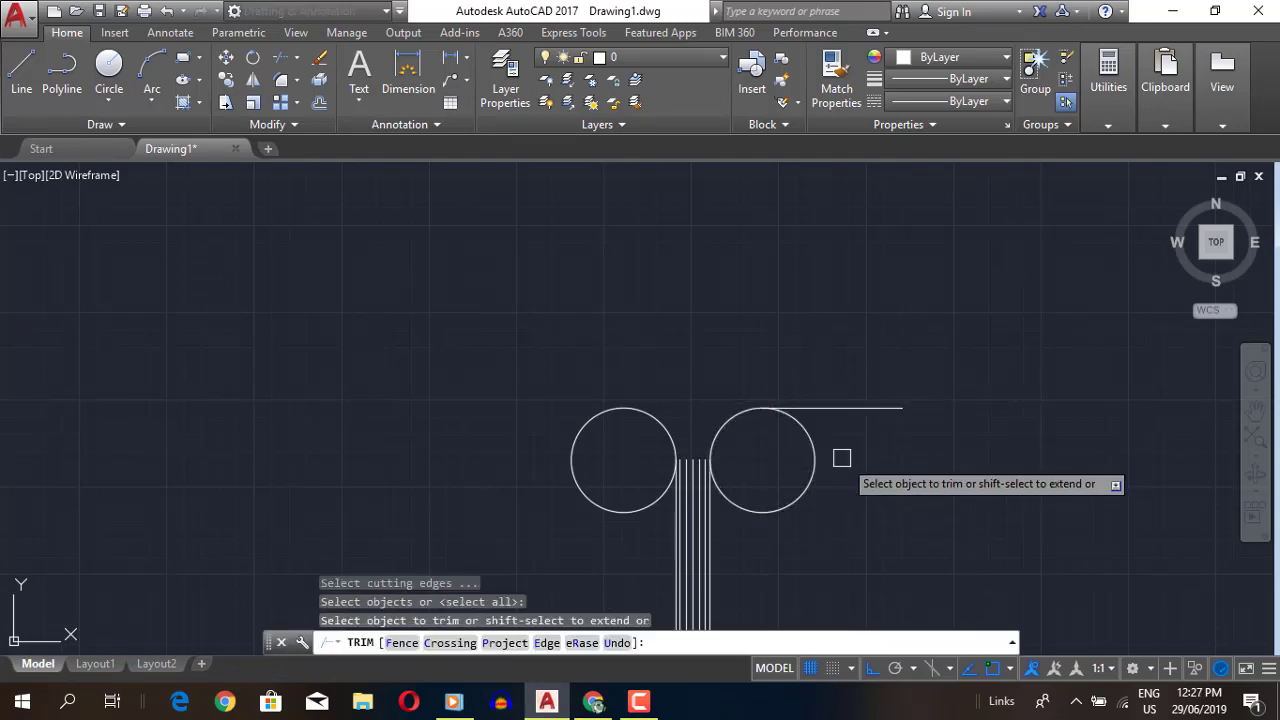
left_click(814, 470)
key("Escape")
- Draw an 80-long left road edge and trim the left circle into a curb arc
key("alt+Tab")
key("alt+Tab")
key("l")
key("Return")
left_click(623, 408)
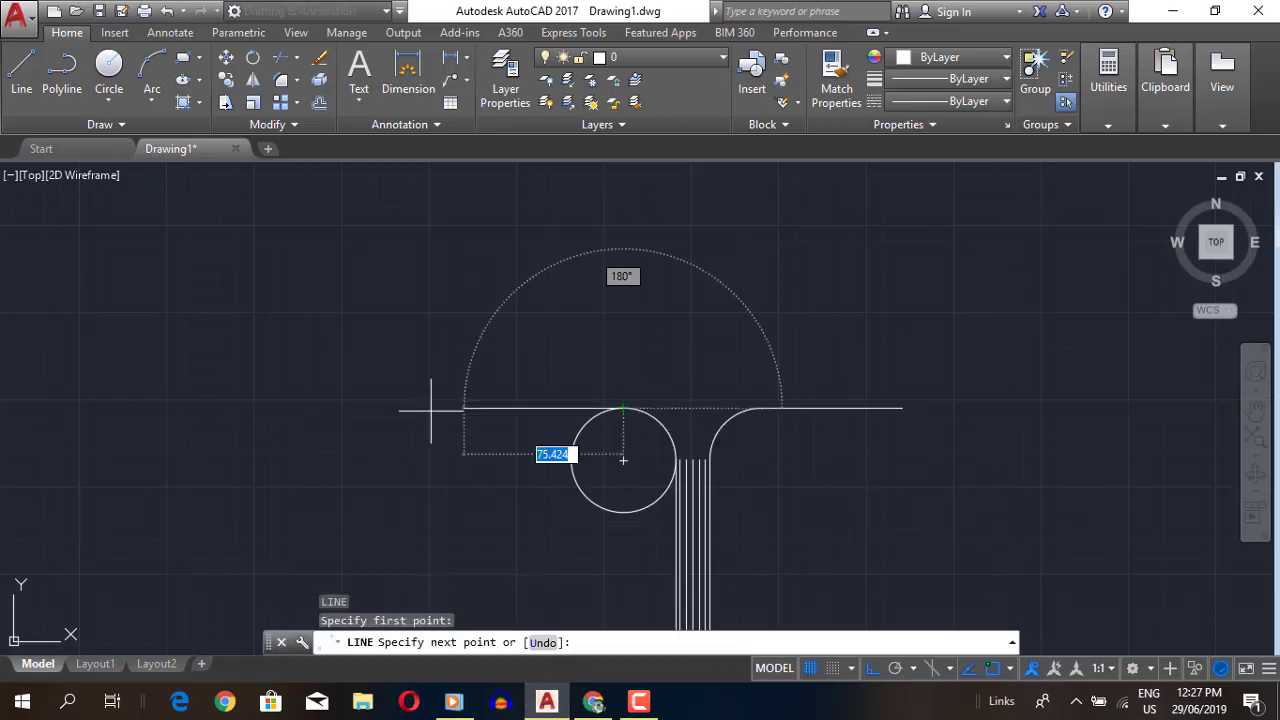
key("8")
key("0")
key("Return")
key("Return")
key("t")
key("r")
- Offset the curb line and the left road edge 2.5 to double them
key("Return")
key("Return")
left_click(590, 490)
key("Escape")
type("o")
key("Return")
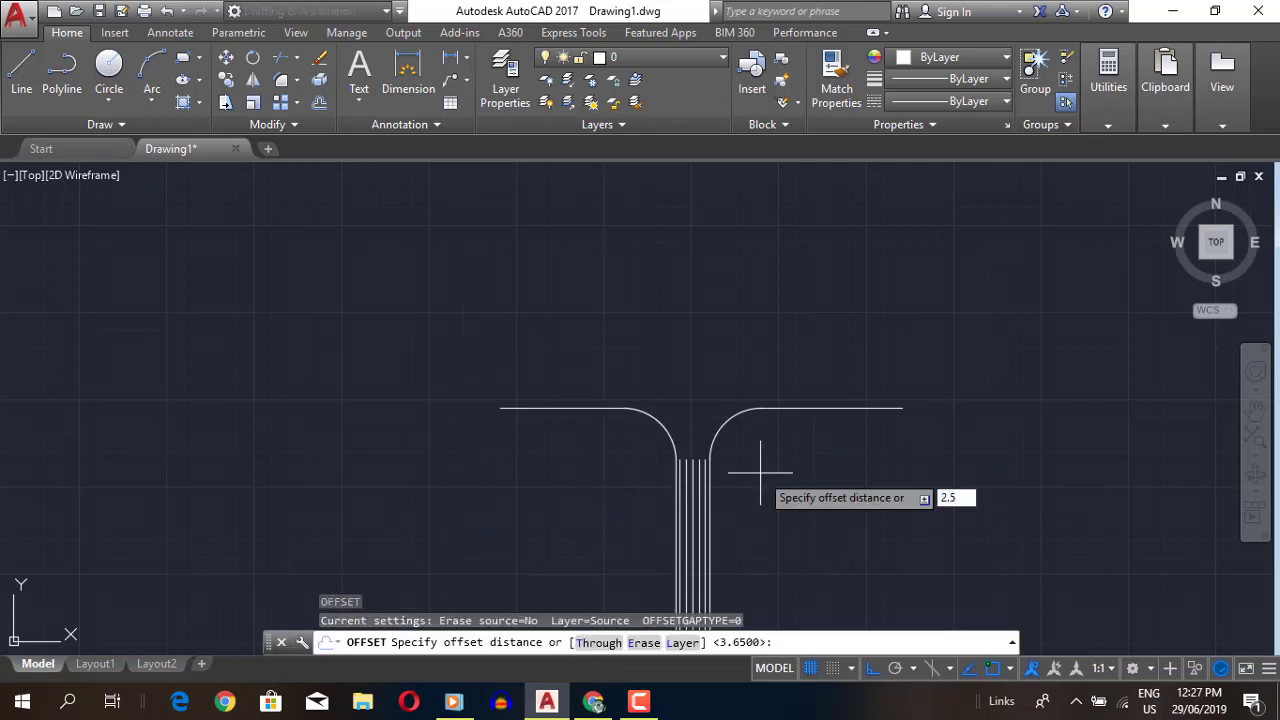
left_click(686, 363)
key("Escape")
type("o")
key("Return")
key("Return")
left_click(560, 408)
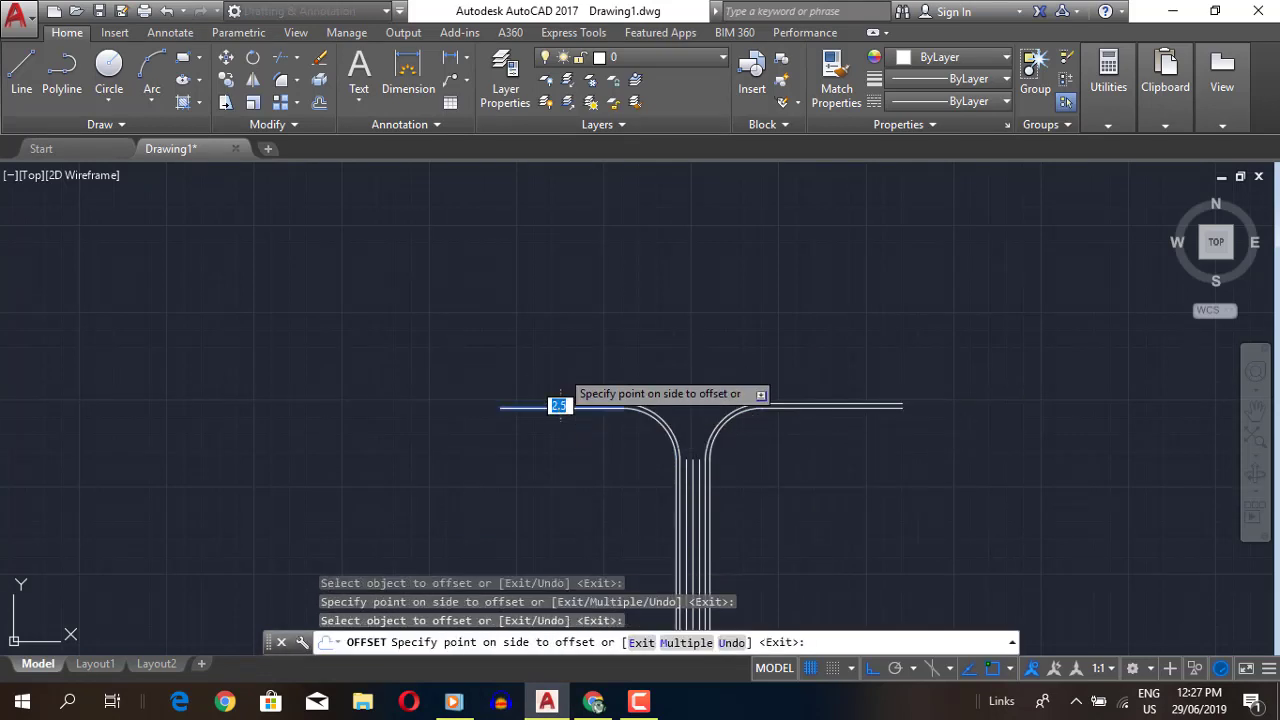
key("Escape")
key("alt+Tab")
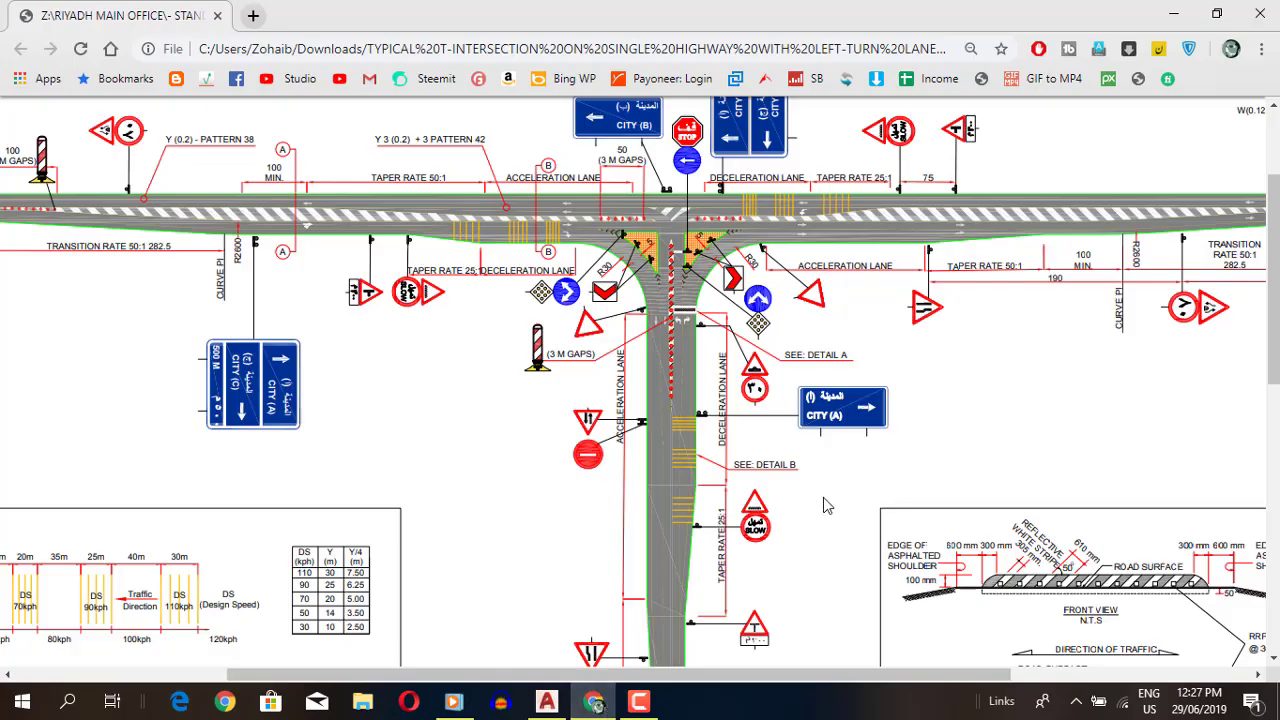
scroll(823, 505, "down", 10)
- Begin offsetting a road line, checking the PDF reference for the lane spacing
left_click(547, 701)
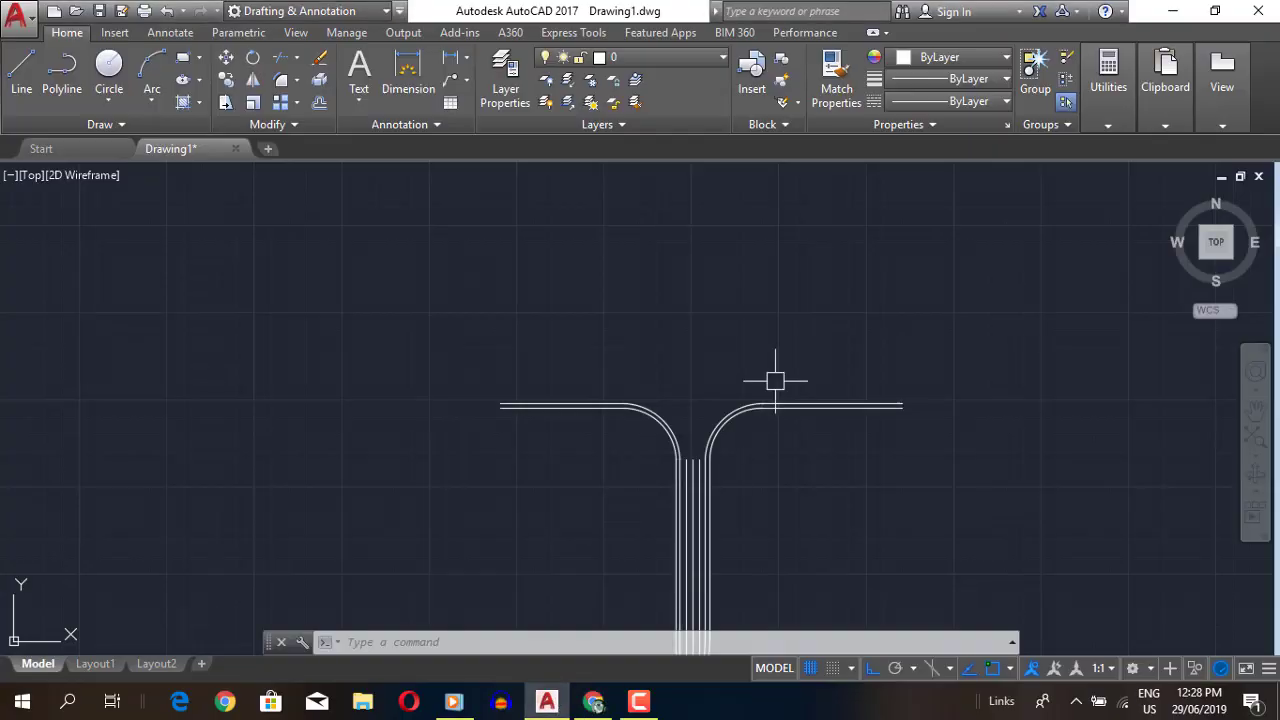
type("o")
key("Return")
key("Return")
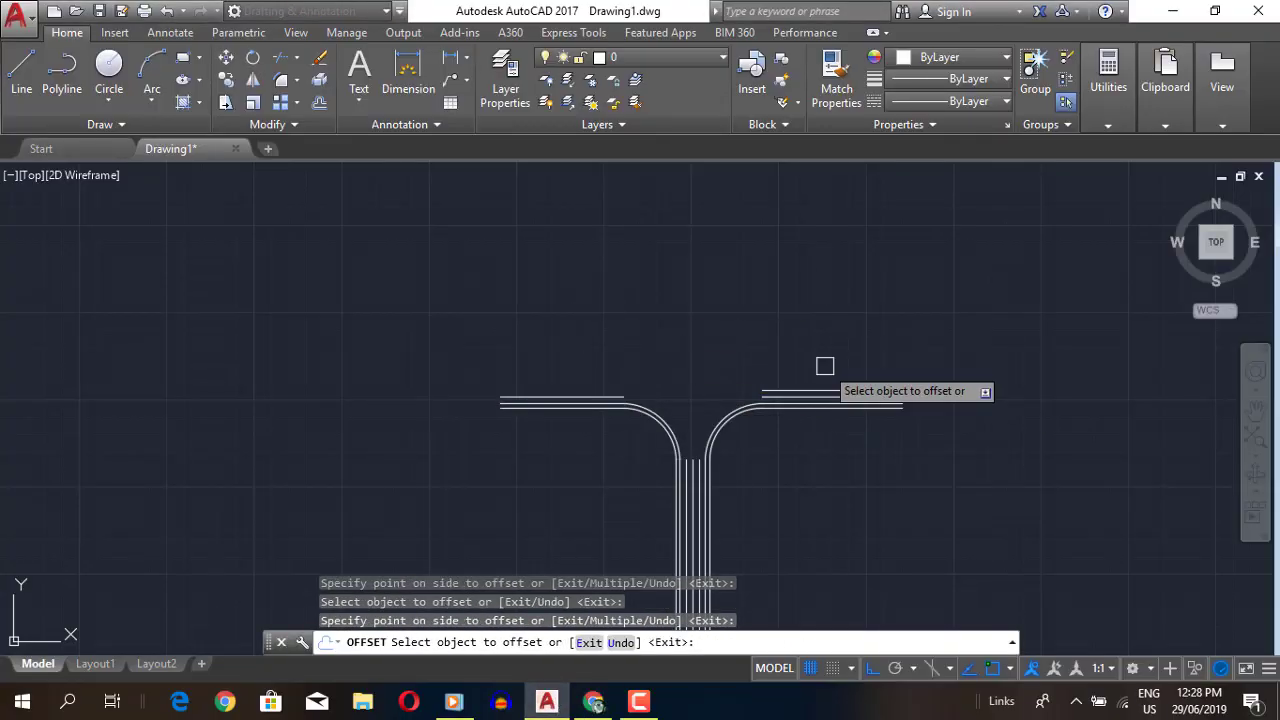
key("Escape")
type("o")
key("Return")
key("Return")
left_click(766, 393)
key("alt+Tab")
scroll(1277, 228, "up", 10)
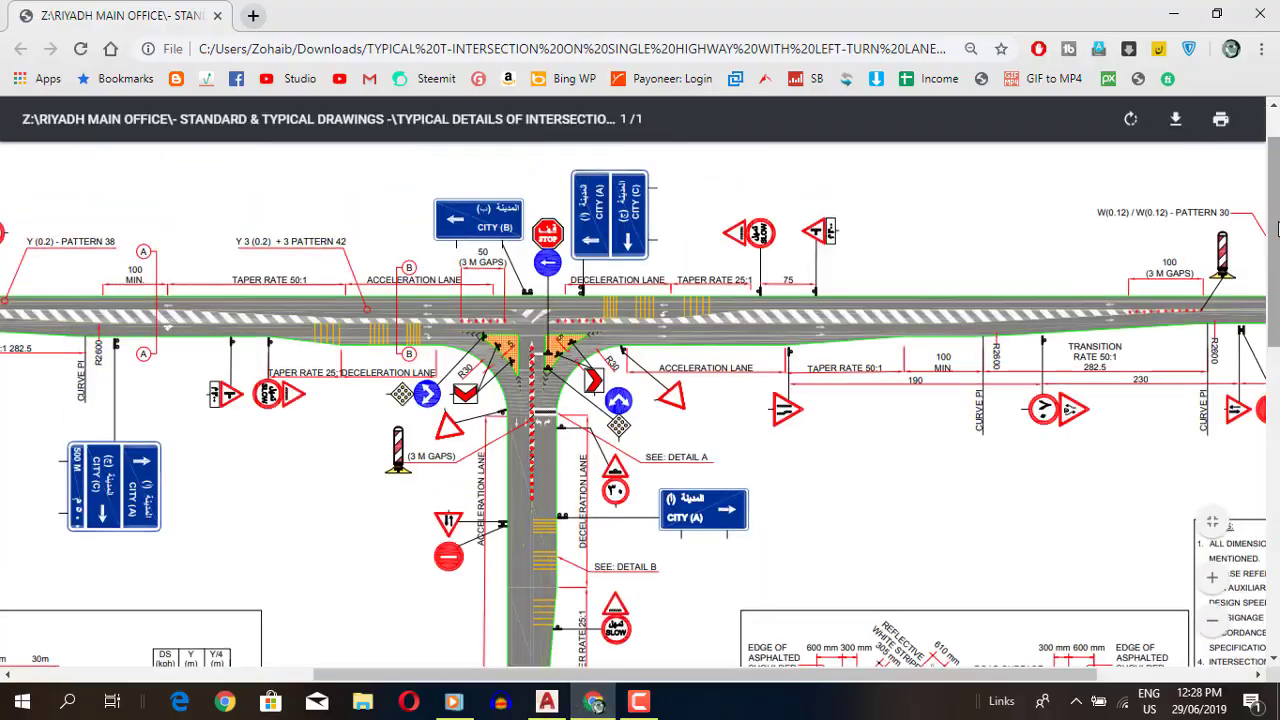
key("alt+Tab")
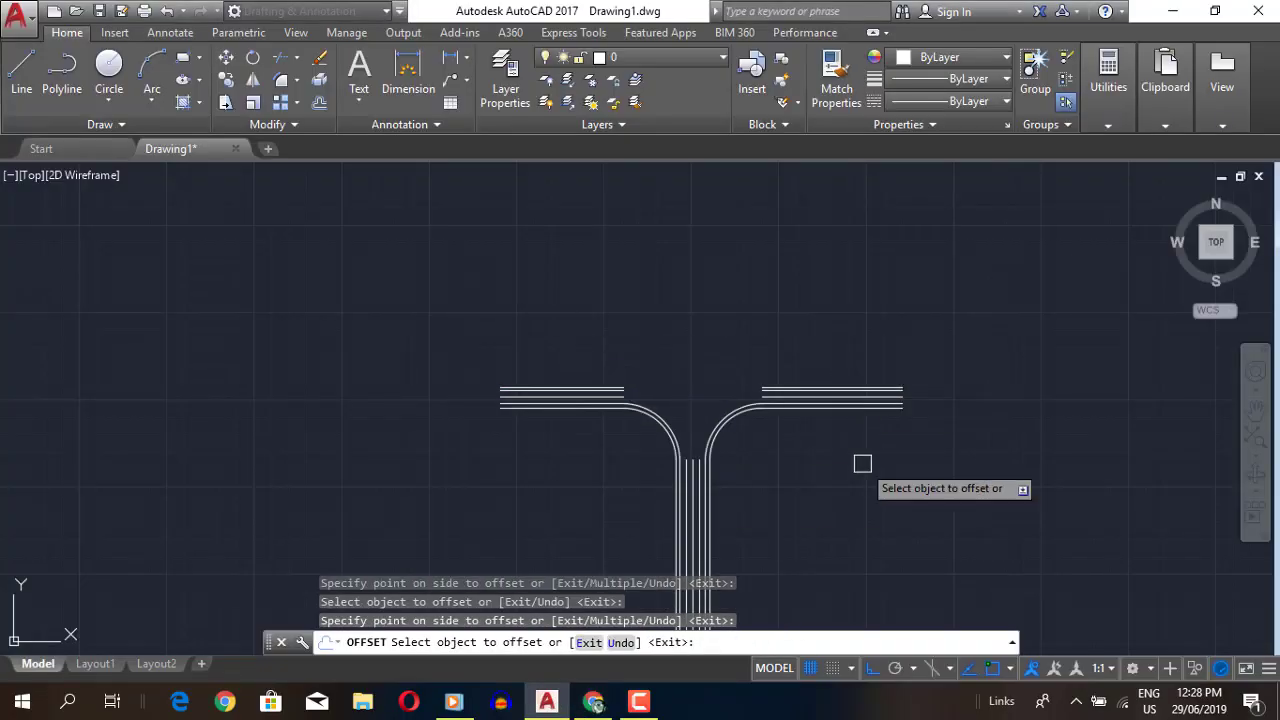
key("Escape")
- Offset the top road lines upward to add lane lines at 3.65 and 2.5 spacing
type("o")
key("Return")
type("3.")
type("5")
key("Return")
scroll(862, 463, "up", 4)
left_click(243, 354)
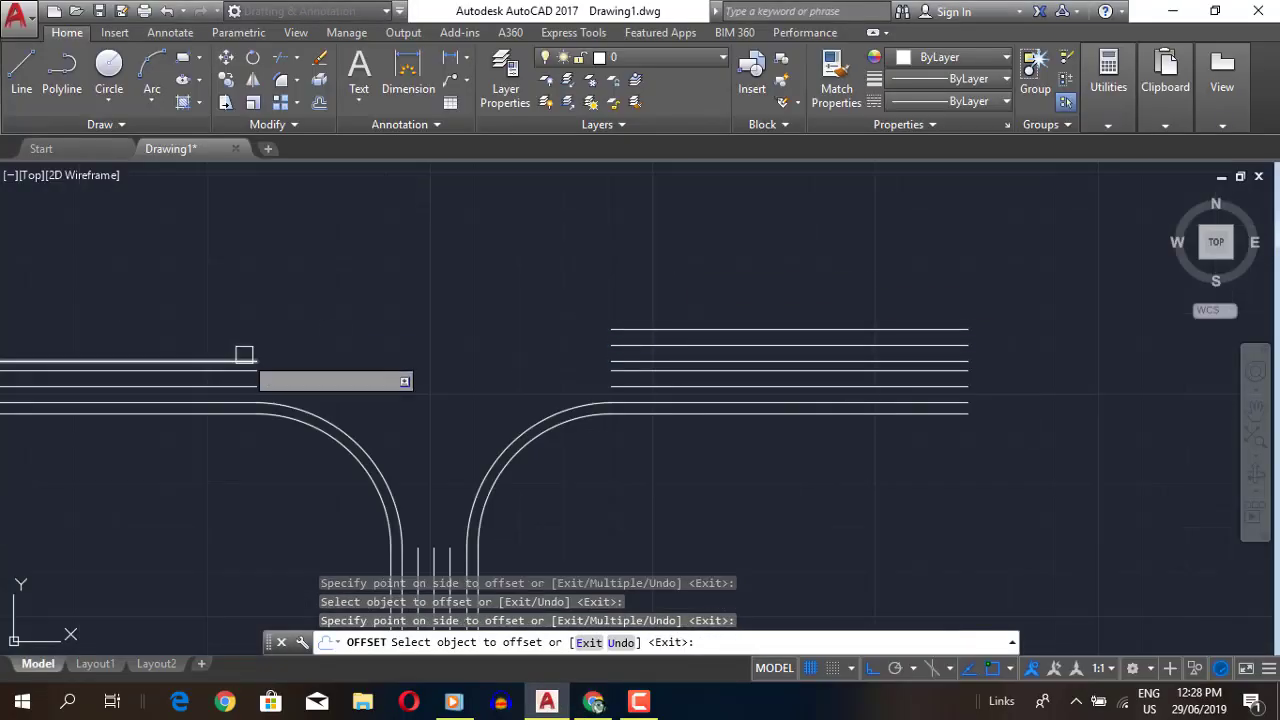
left_click(300, 300)
type("2.5")
key("Return")
left_click(620, 328)
left_click(617, 263)
key("Escape")
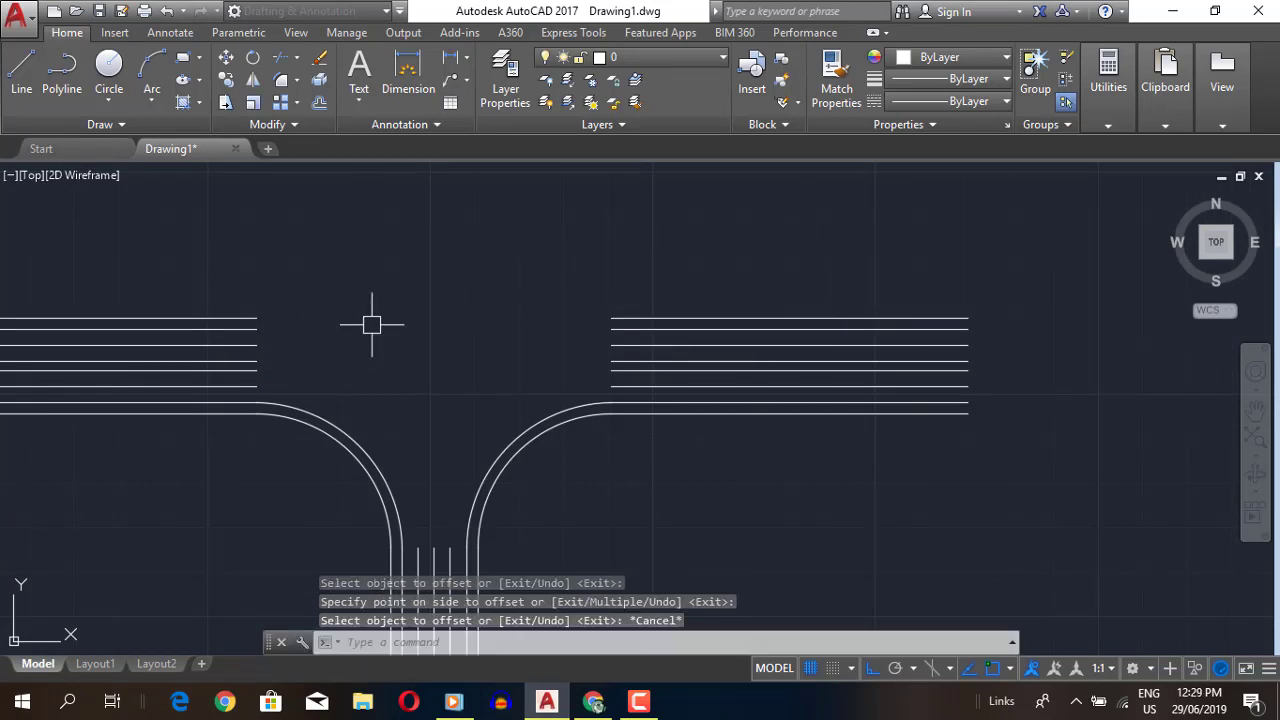
- Try extending lines to a boundary, then cancel and check the PDF reference
type("ex")
key("Return")
key("Return")
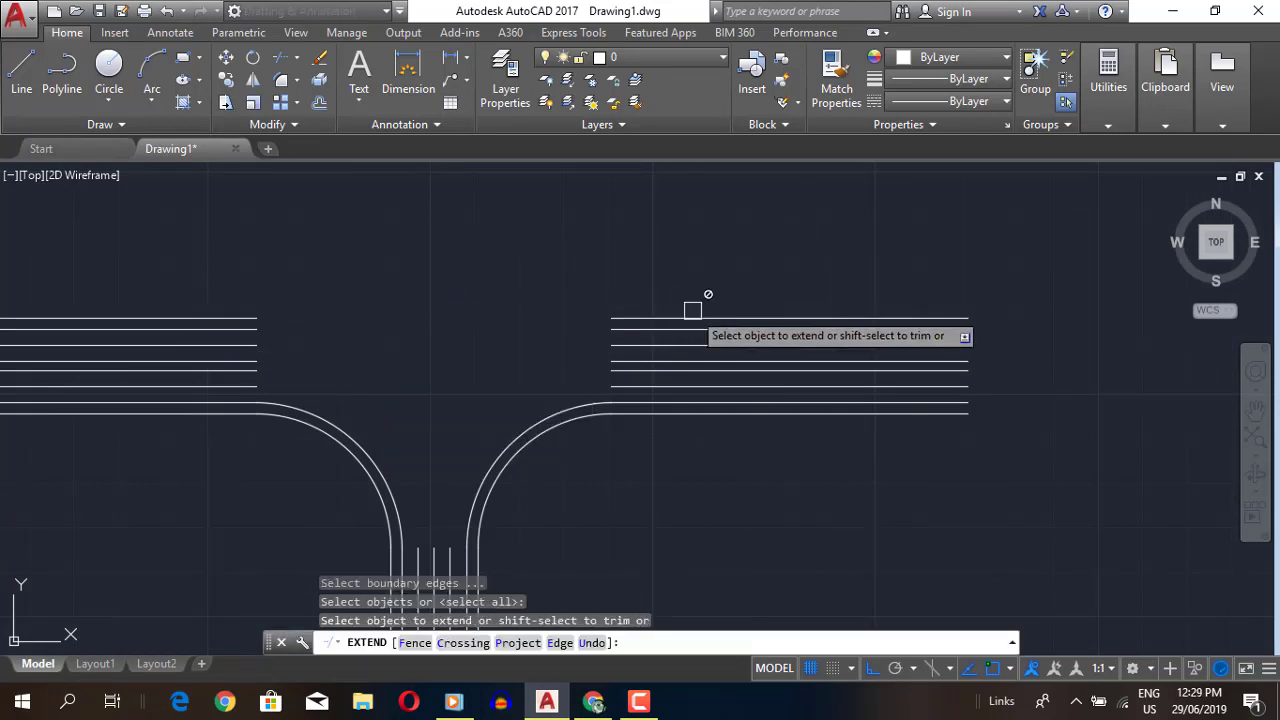
key("Escape")
left_click(607, 697)
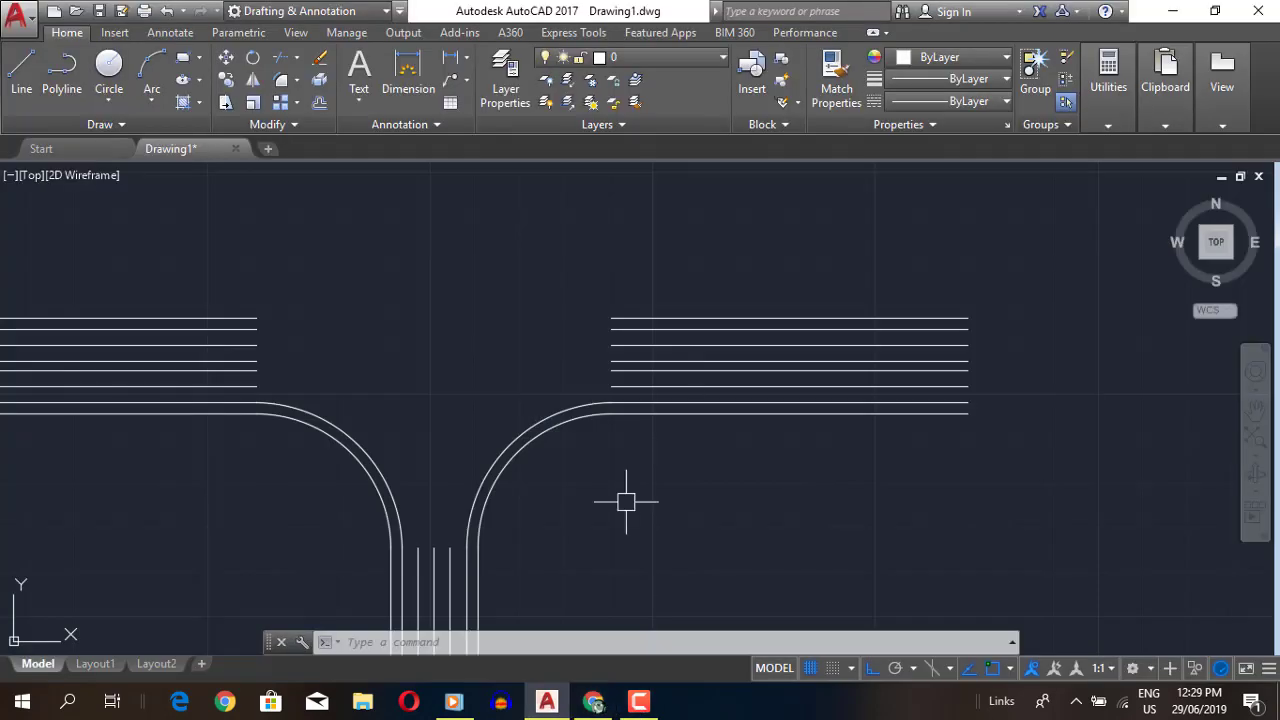
- Offset the inner right curb arc by 3.65 to add a third arc
type("o")
key("Return")
type("3.65")
key("Return")
left_click(530, 418)
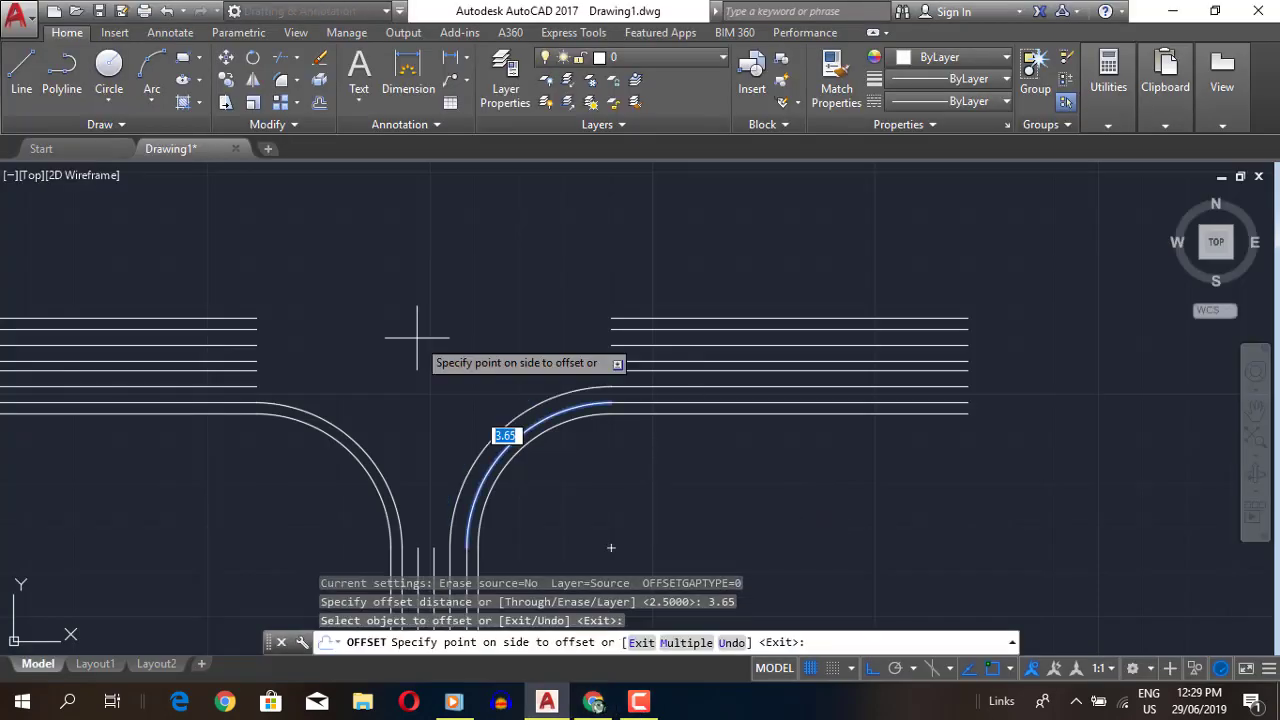
left_click(417, 337)
key("Escape")
- Draw a horizontal line across the junction mouth and a vertical centre line up to it
type("l")
key("Return")
left_click(612, 386)
left_click(258, 386)
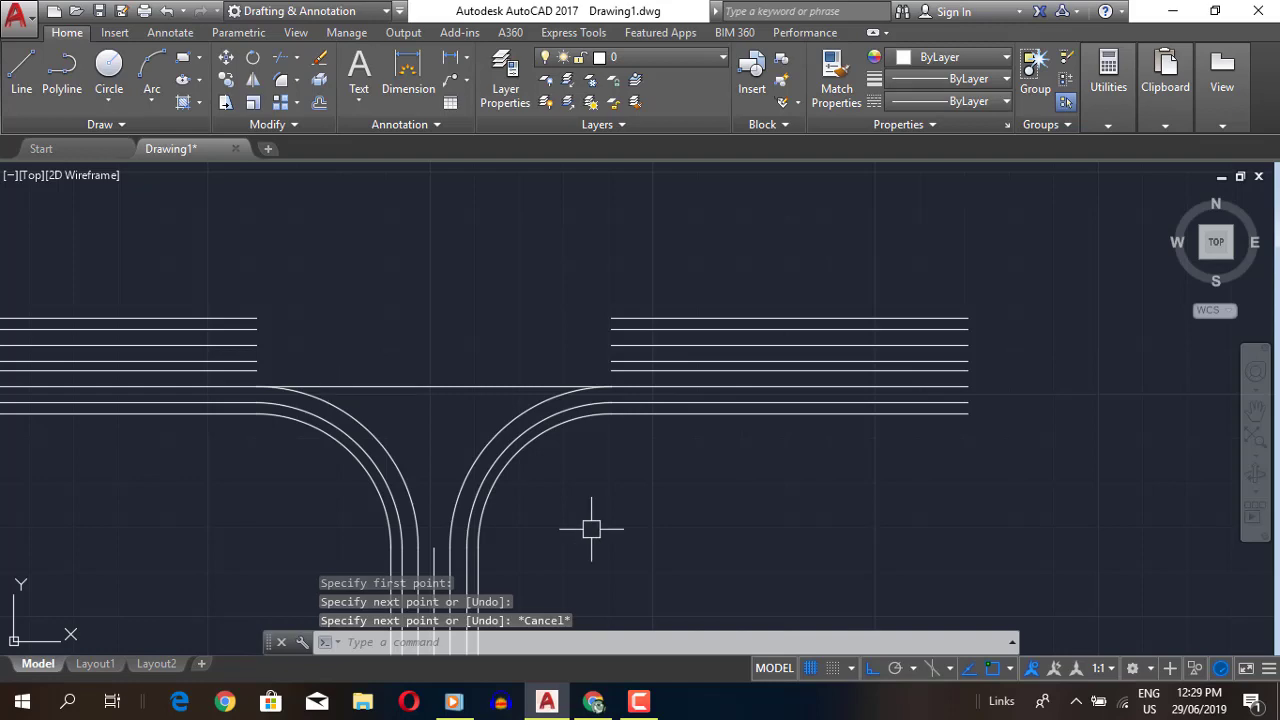
key("Return")
left_click(434, 548)
left_click(434, 386)
key("Return")
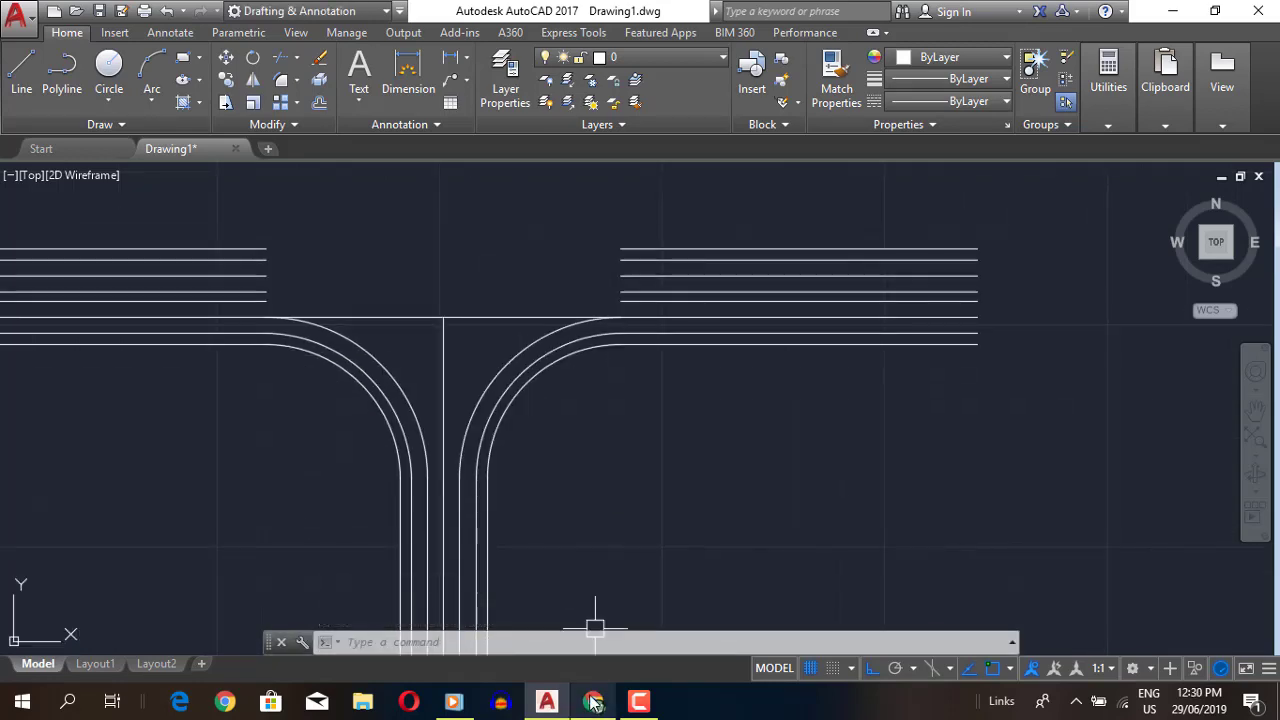
- Compare with the PDF reference, then start another vertical centre line
left_click(594, 702)
left_click(553, 702)
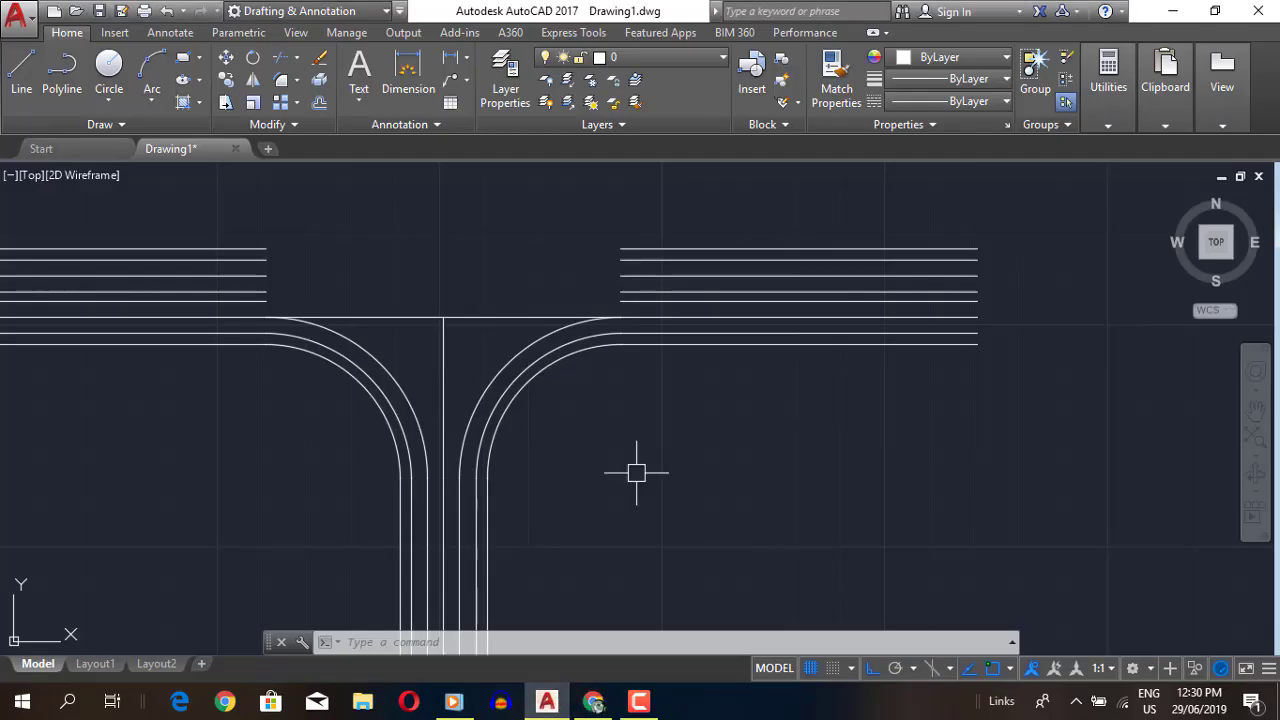
type("l")
key("Return")
left_click(457, 371)
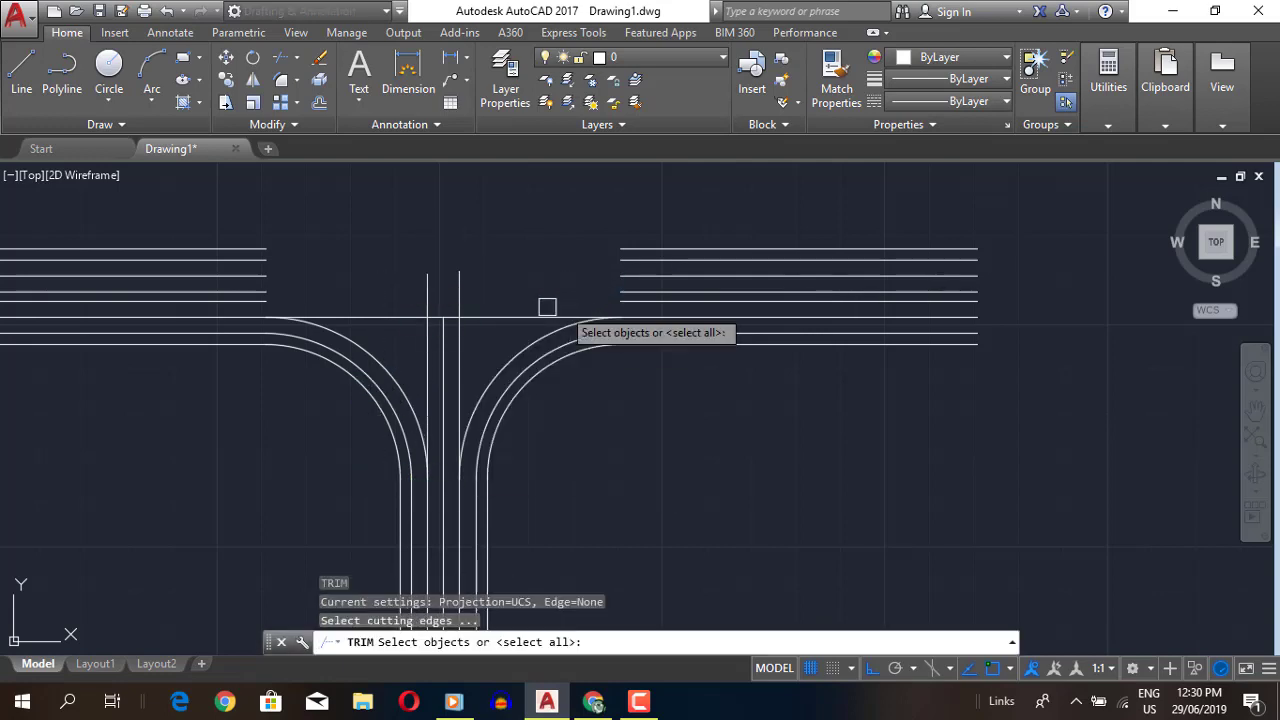
- Start trimming with all objects as cutting edges, then cancel the trim
key("Return")
scroll(409, 354, "up", 5)
scroll(817, 439, "down", 3)
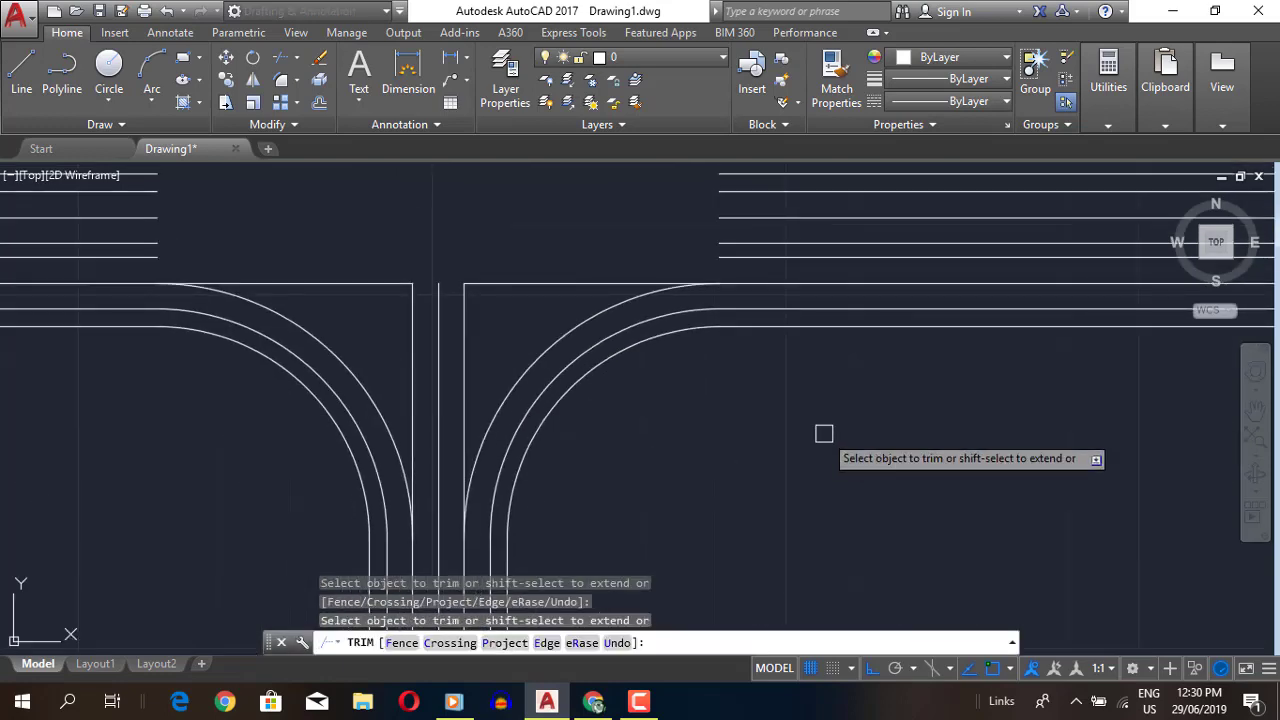
key("Escape")
key("Return")
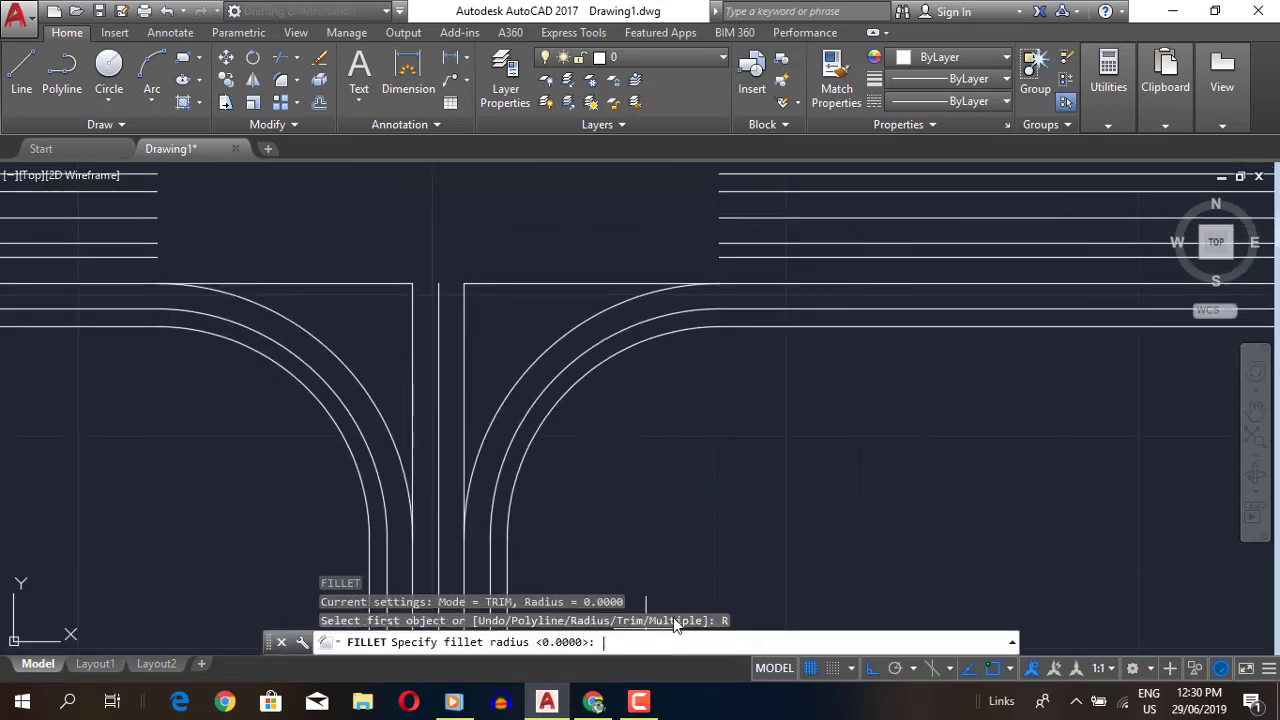
- Fillet the right traffic island's corners with a radius of 1
type("r")
key("Return")
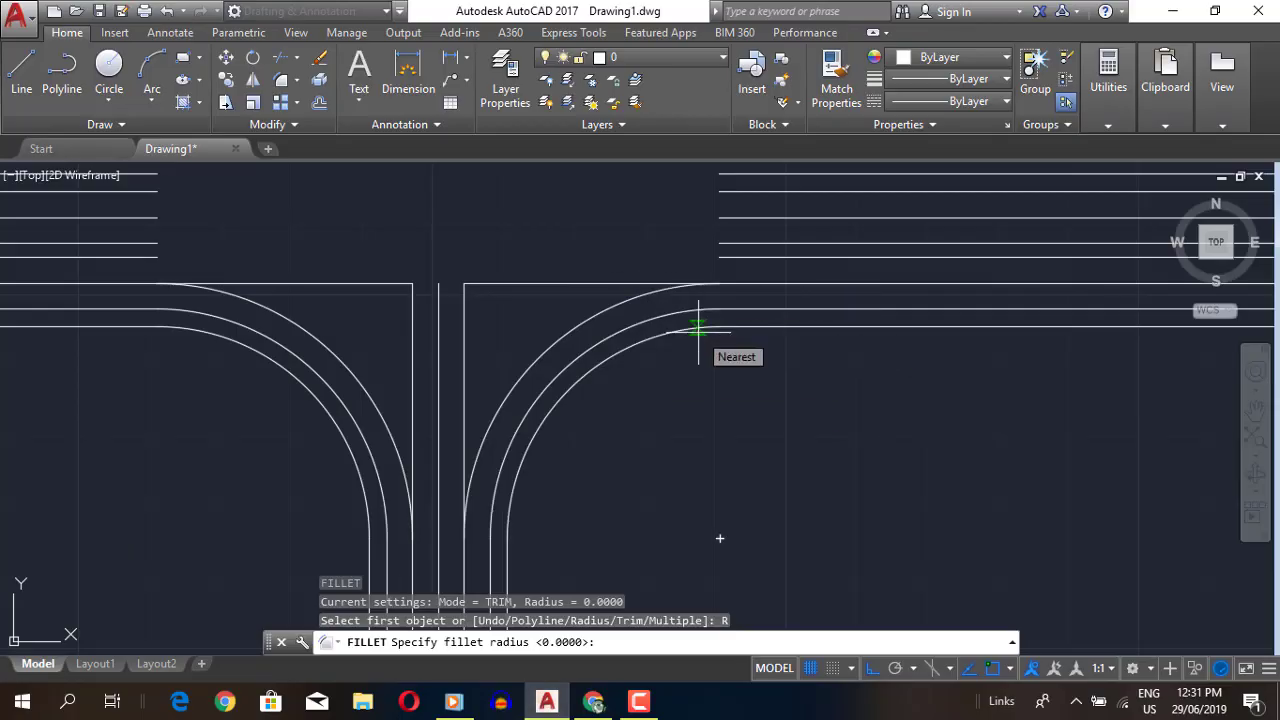
type("5")
key("Return")
left_click(614, 287)
key("Escape")
key("Return")
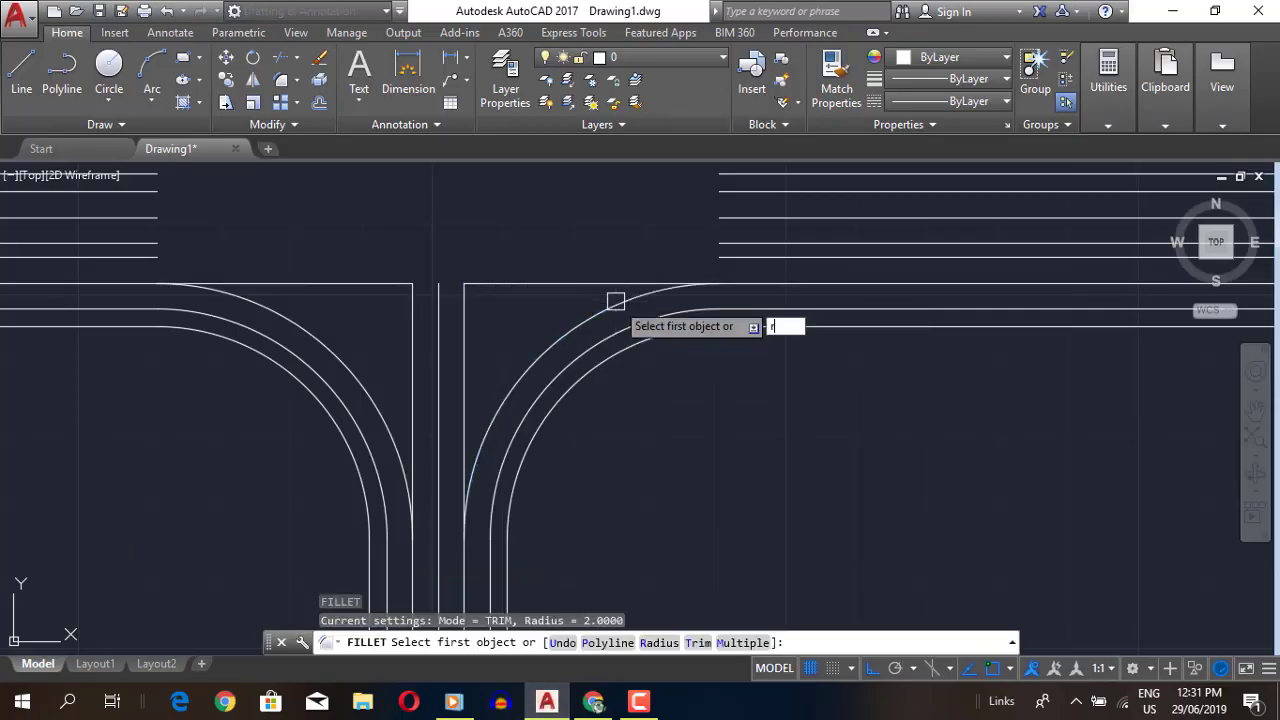
type("r")
key("Return")
key("Return")
left_click(600, 286)
left_click(523, 337)
- Fillet the inner curb arc to the centre line and round the left island's corners
key("Return")
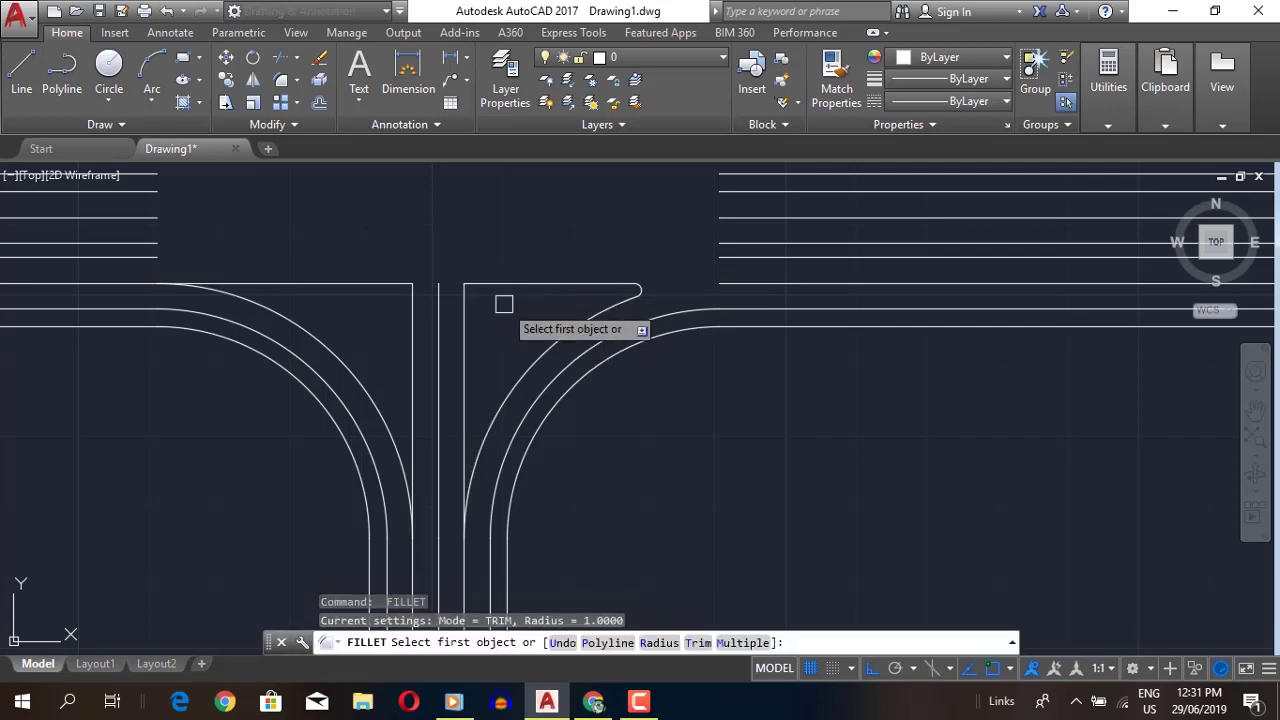
type("r")
key("Return")
key("Return")
left_click(503, 392)
left_click(464, 400)
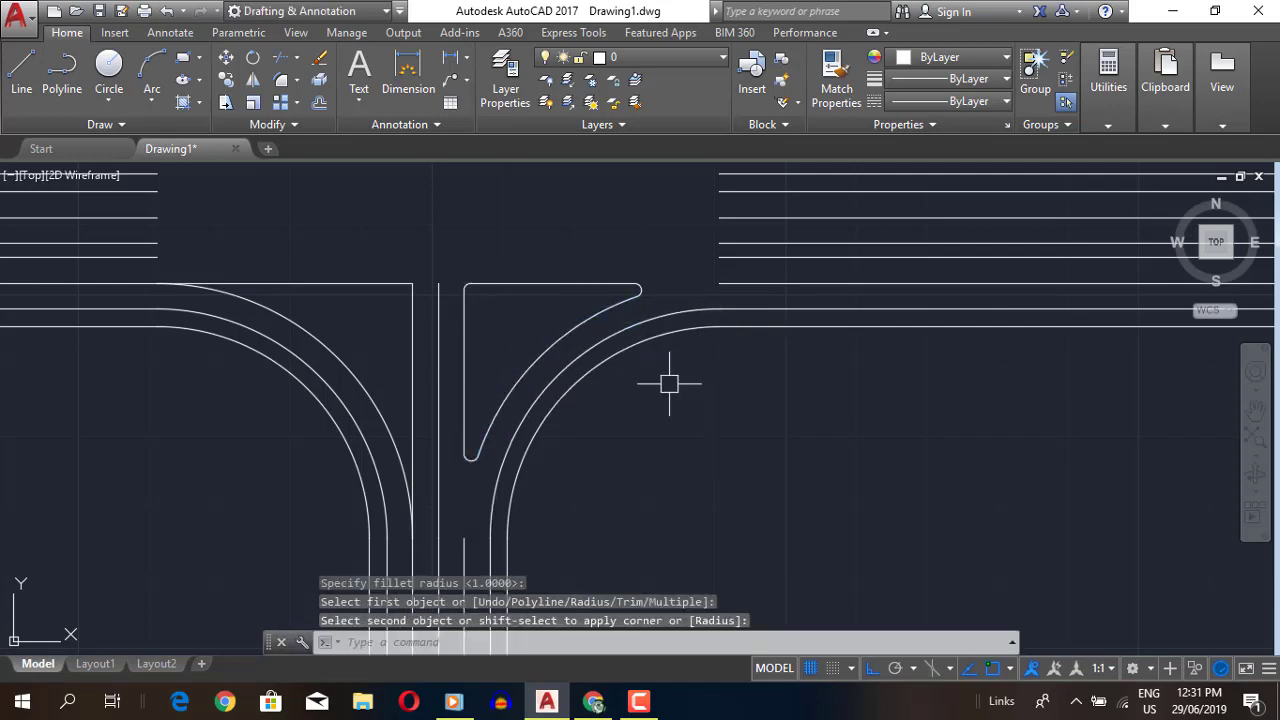
key("Return")
key("Escape")
key("Return")
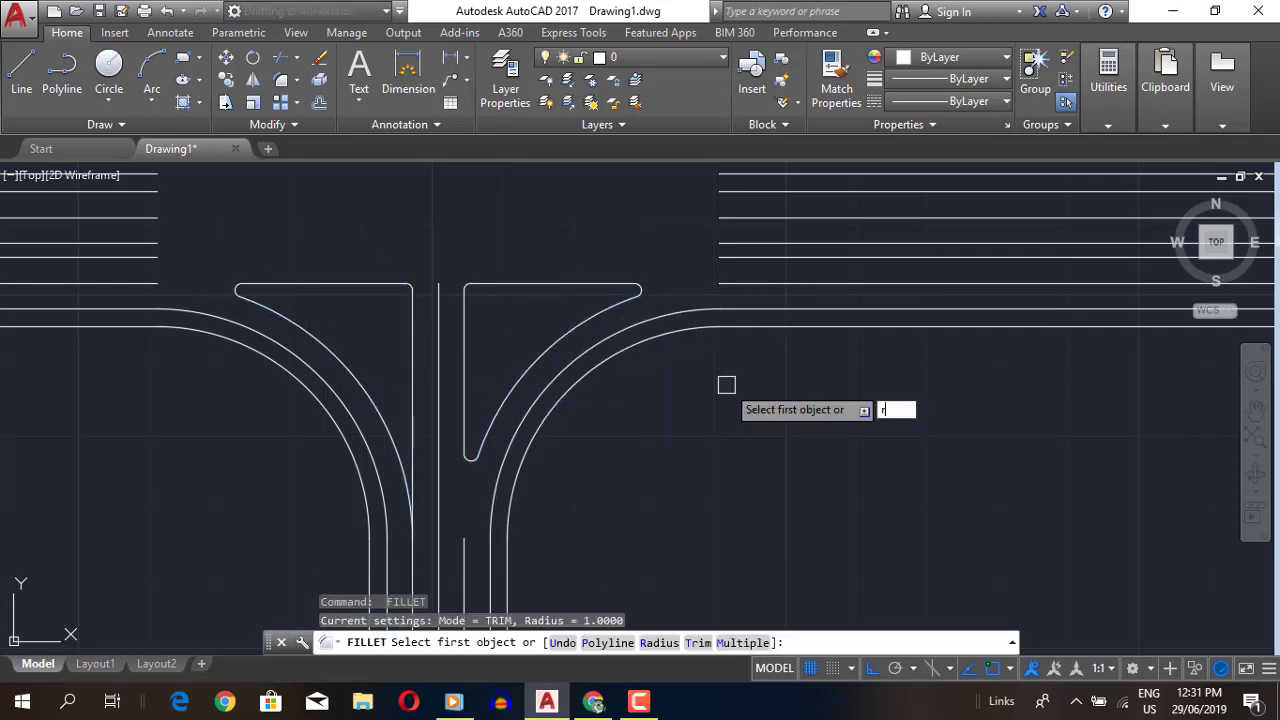
key("Escape")
- Zoom out to the full road and finish the long line above the main road lanes
scroll(614, 474, "down", 2)
scroll(657, 494, "down", 1)
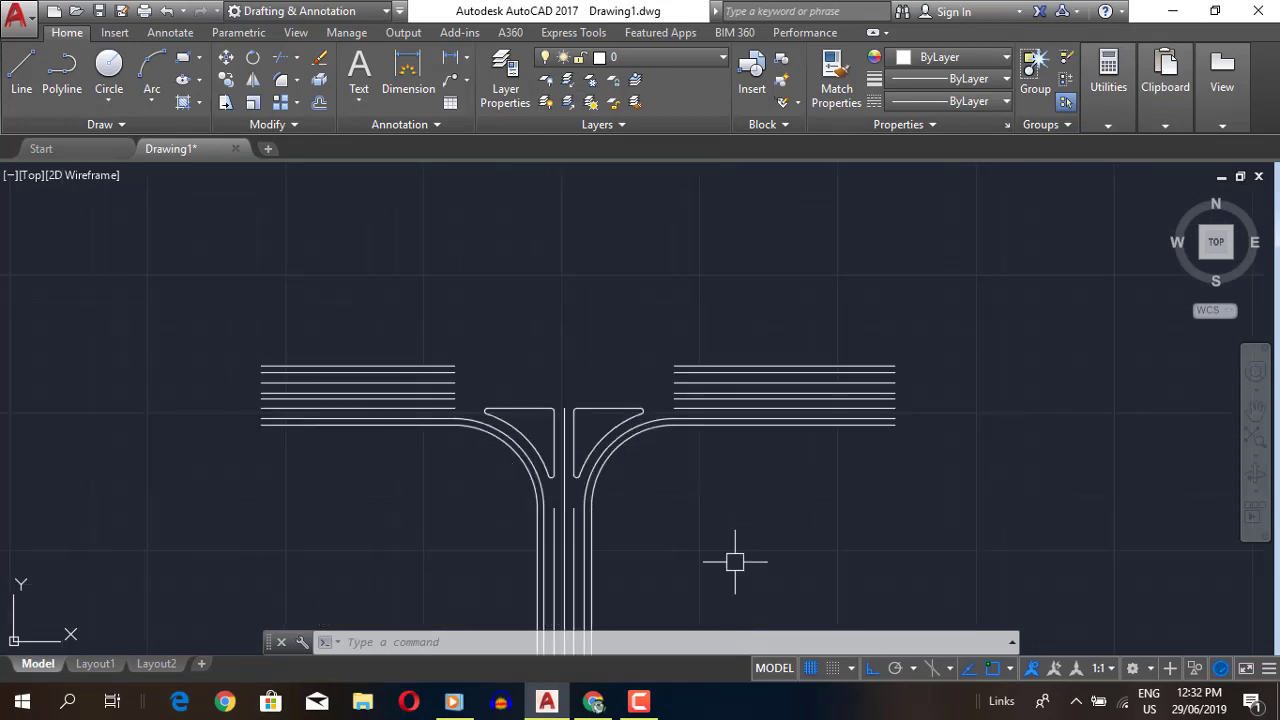
scroll(607, 425, "up", 2)
right_click(466, 303)
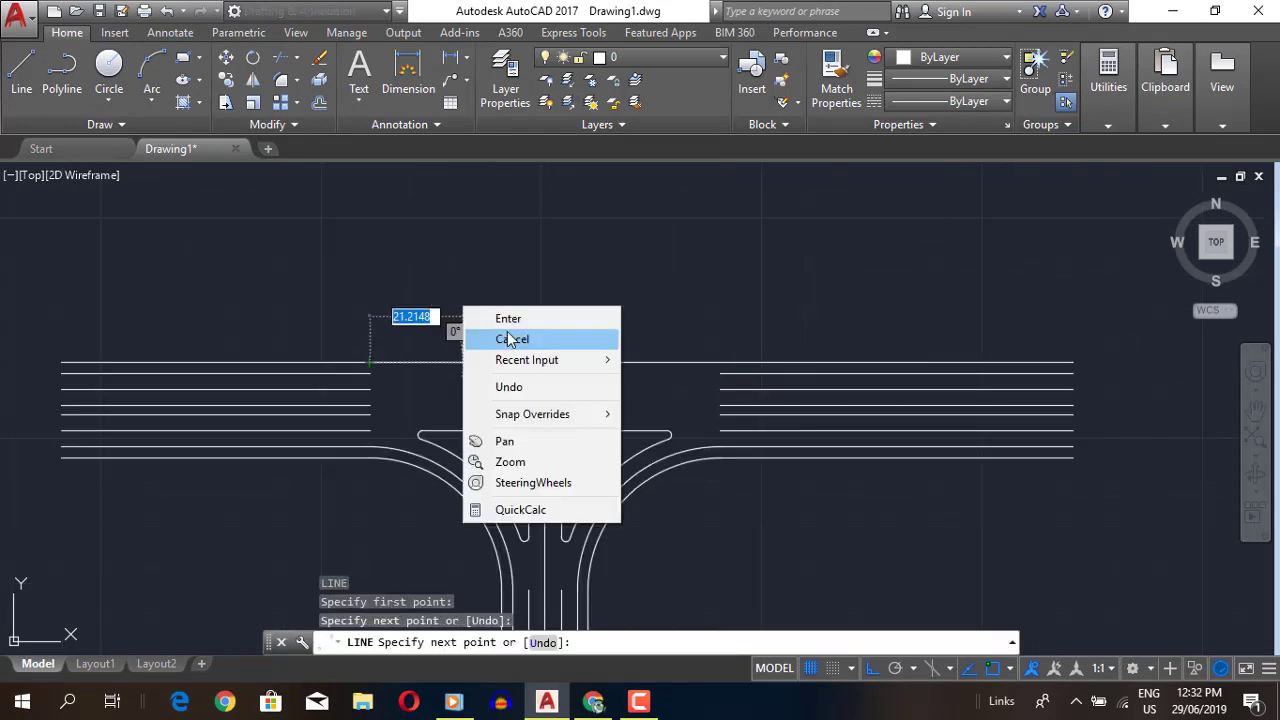
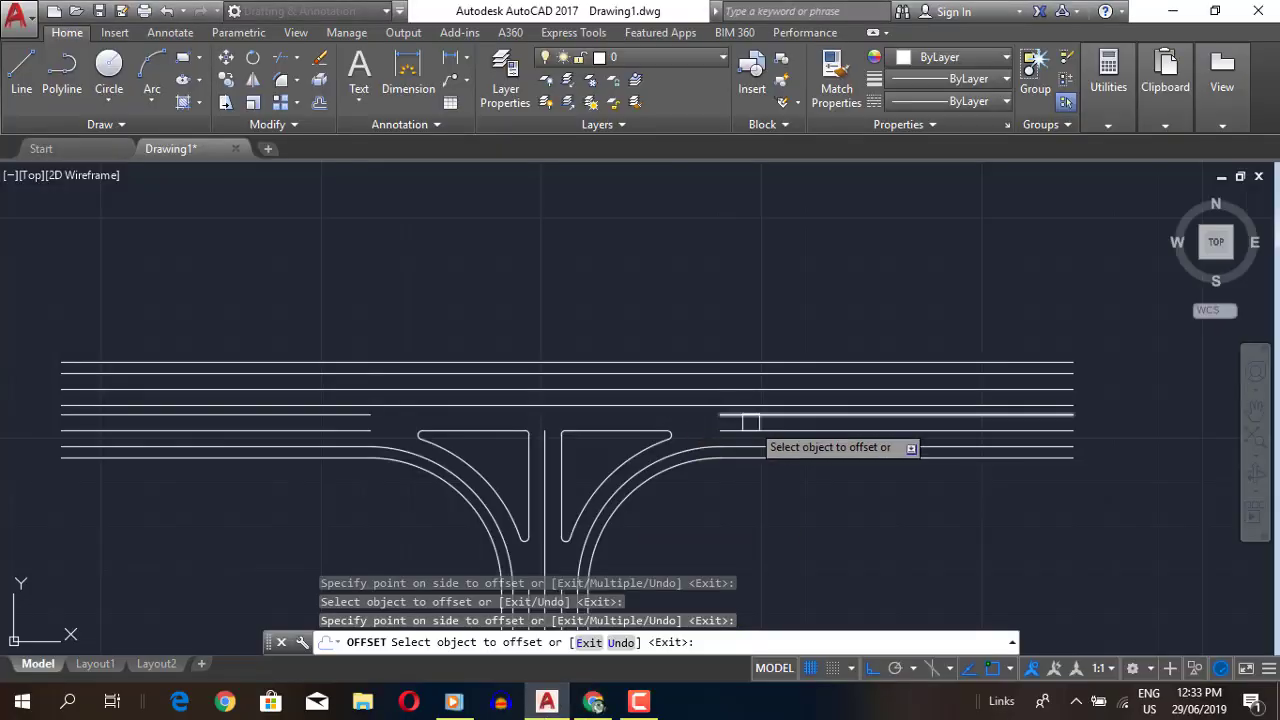
- After checking the reference PDF, offset the highway lane line 2 units to the chosen side
left_click(594, 702)
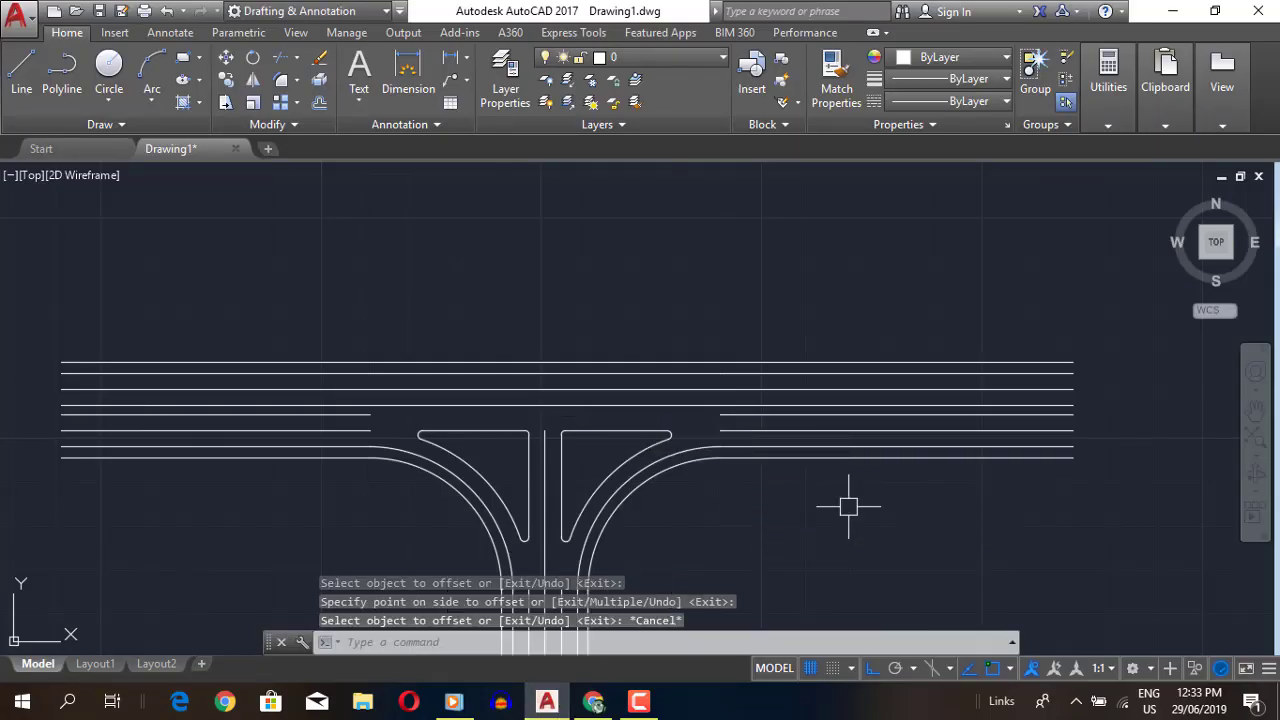
left_click(668, 407)
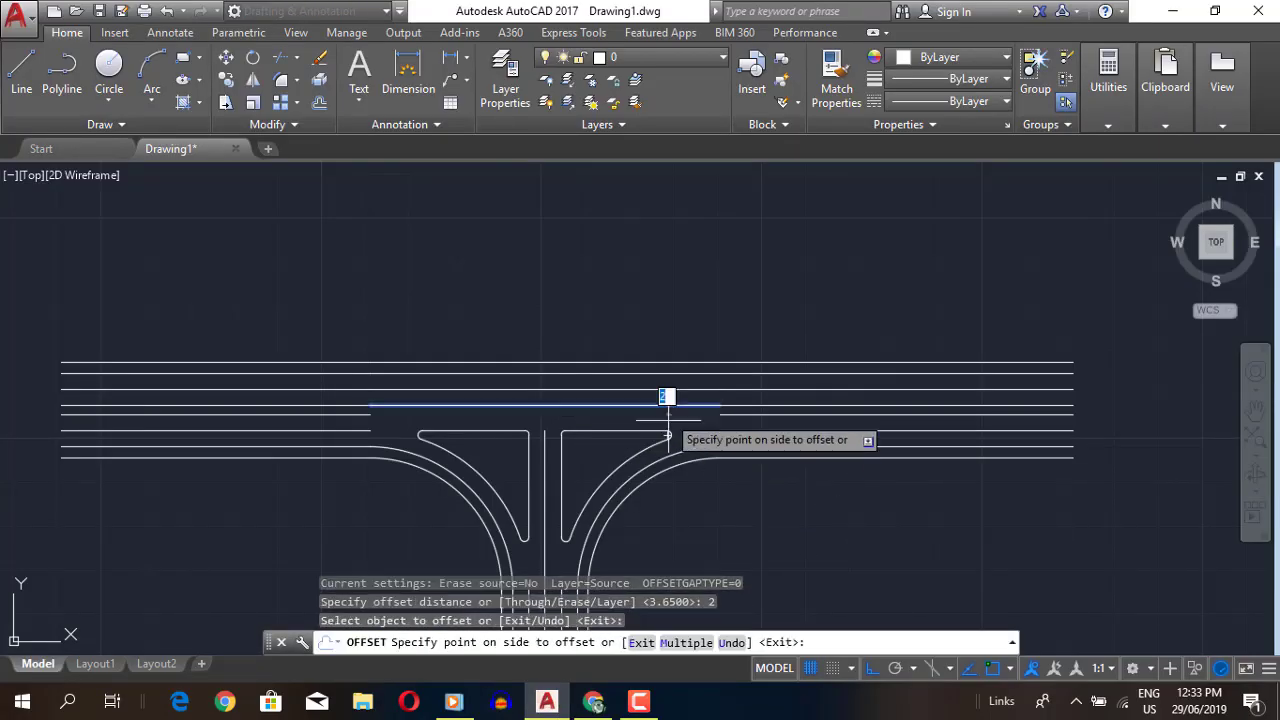
left_click(668, 420)
key("Escape")
type("ex")
key("Return")
key("Return")
key("Escape")
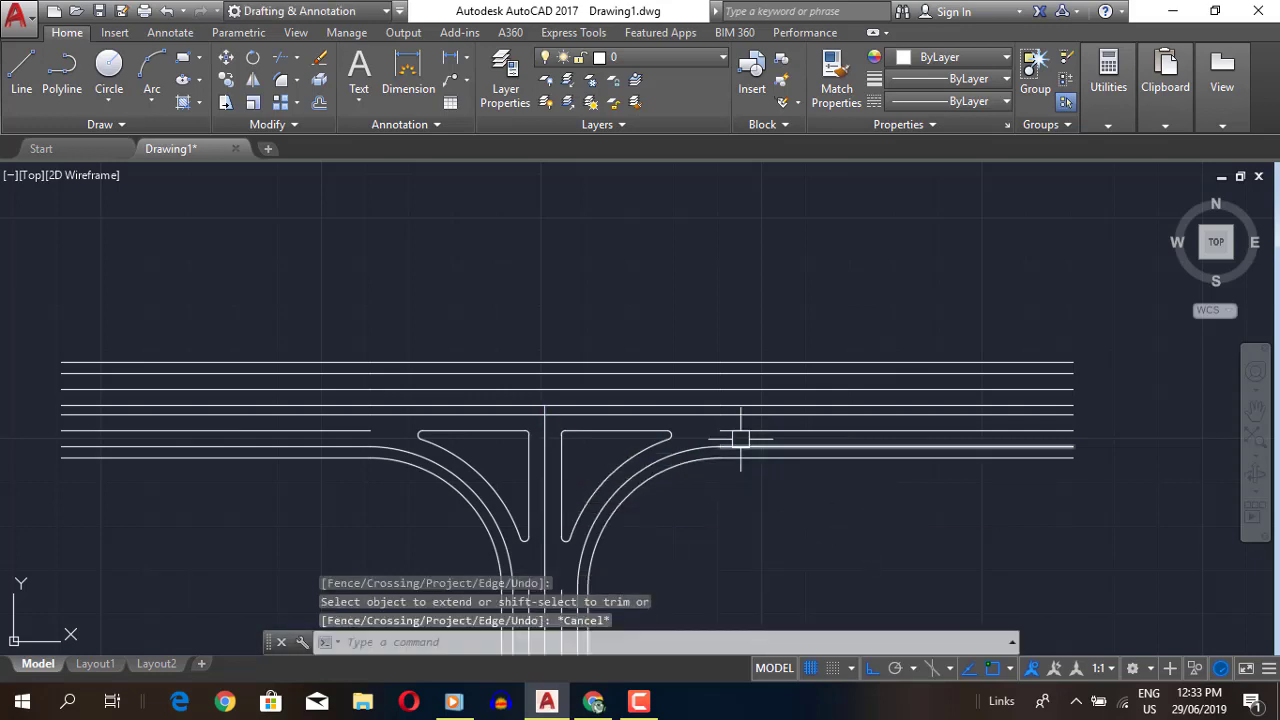
scroll(540, 414, "up", 3)
- Break the highway centre line at the side-road junction
left_click(267, 124)
left_click(230, 146)
left_click(546, 414)
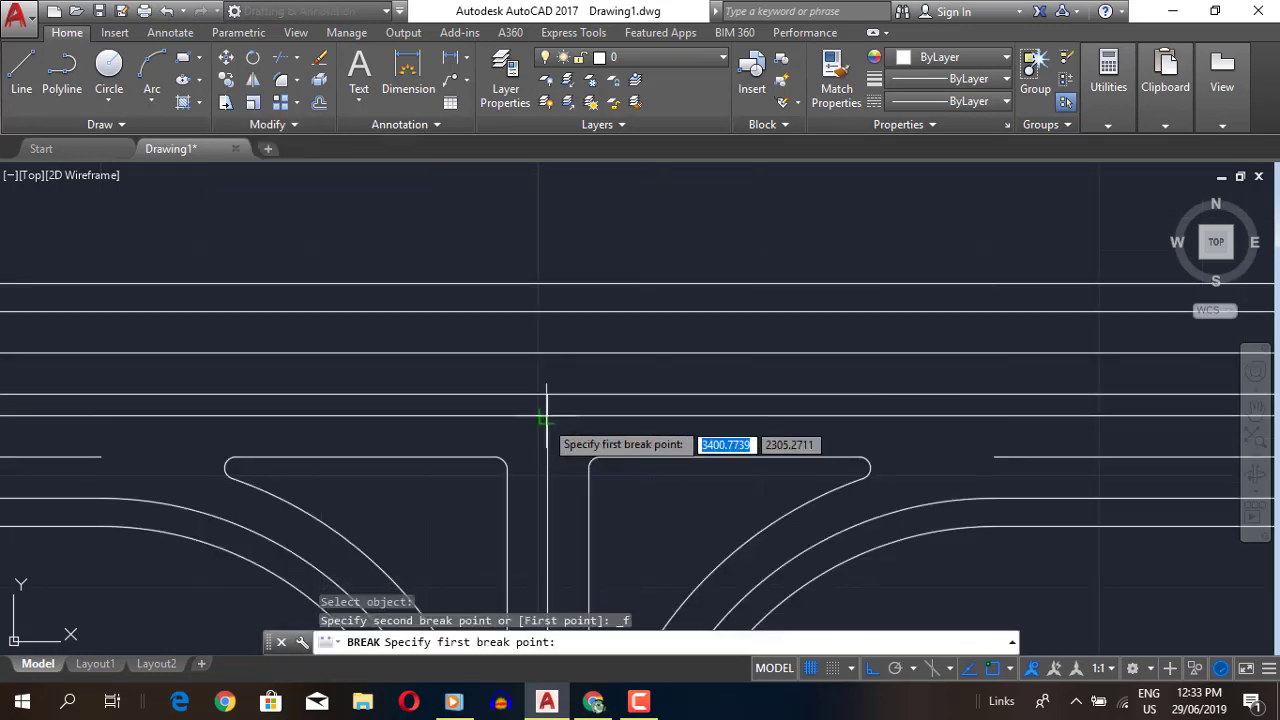
left_click(546, 414)
type("o")
key("Return")
key("Return")
- Offset the vertical centre line 3 units to each side as gap edges
left_click(547, 405)
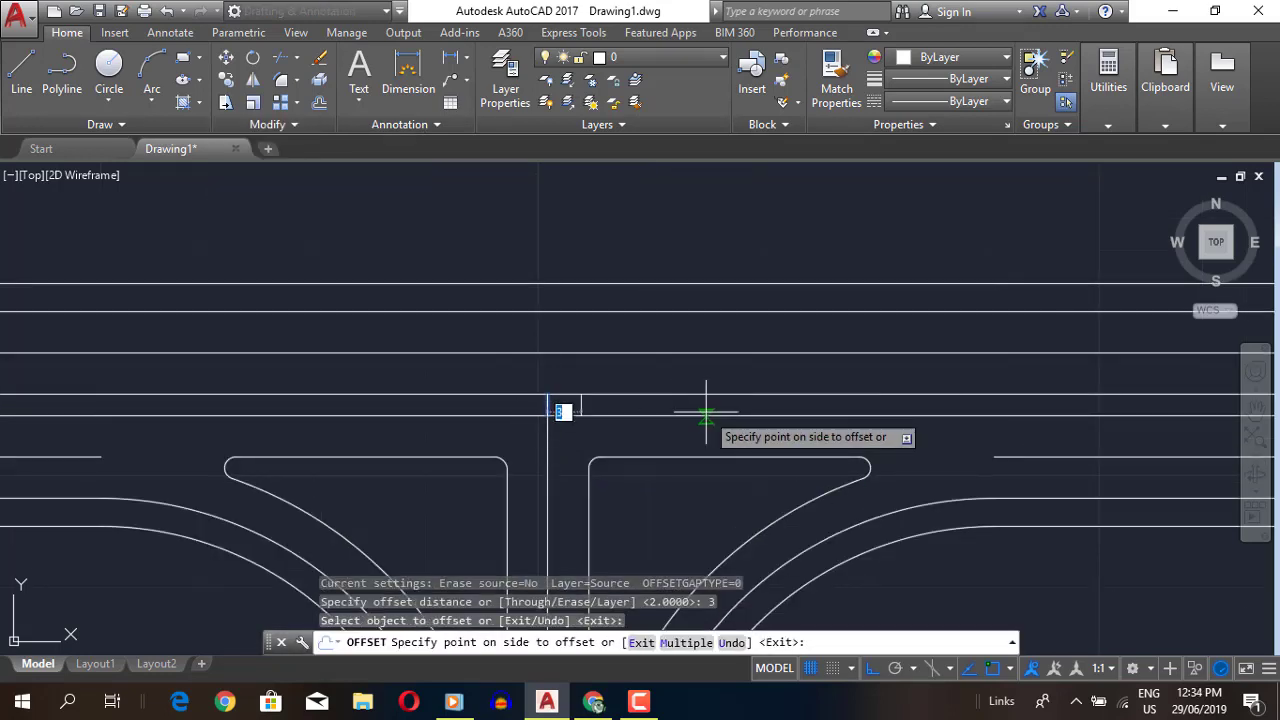
left_click(611, 406)
left_click(547, 405)
left_click(510, 405)
key("Escape")
- Trim the median lines between the new edges to open the gap
key("Escape")
left_click(547, 405)
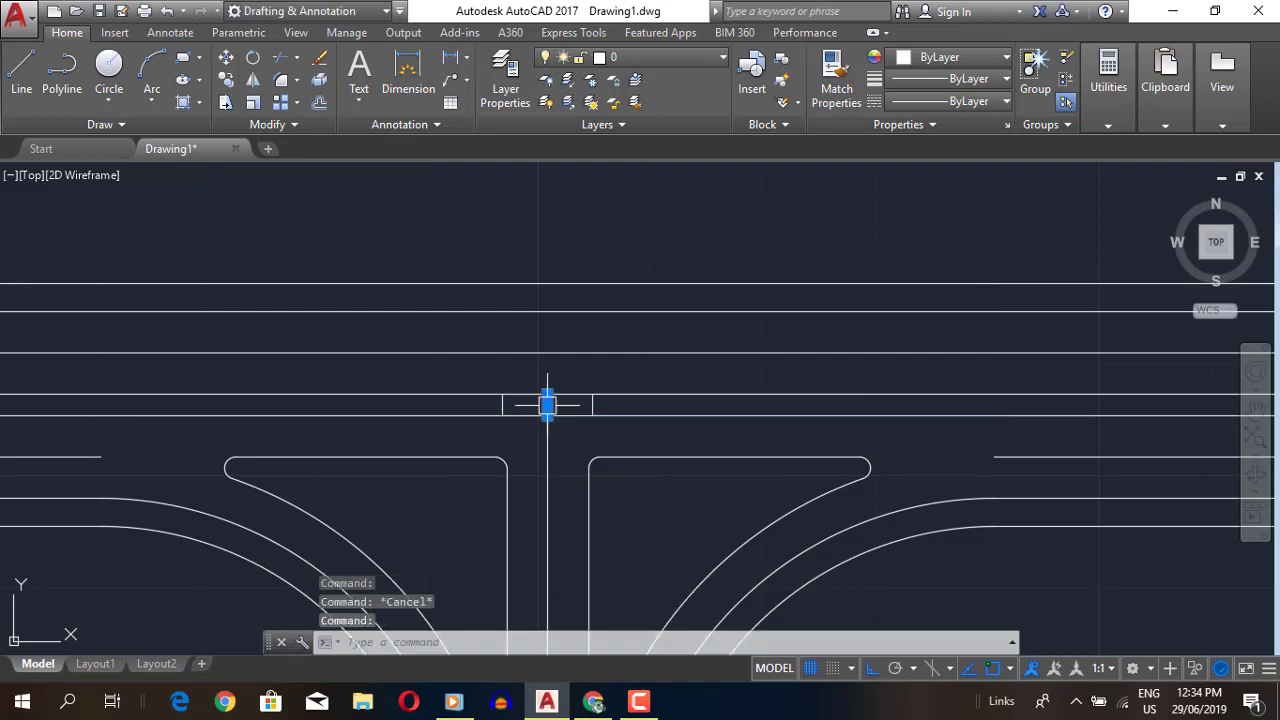
type("tr")
key("Return")
key("Return")
left_click(560, 403)
left_click(530, 420)
key("Escape")
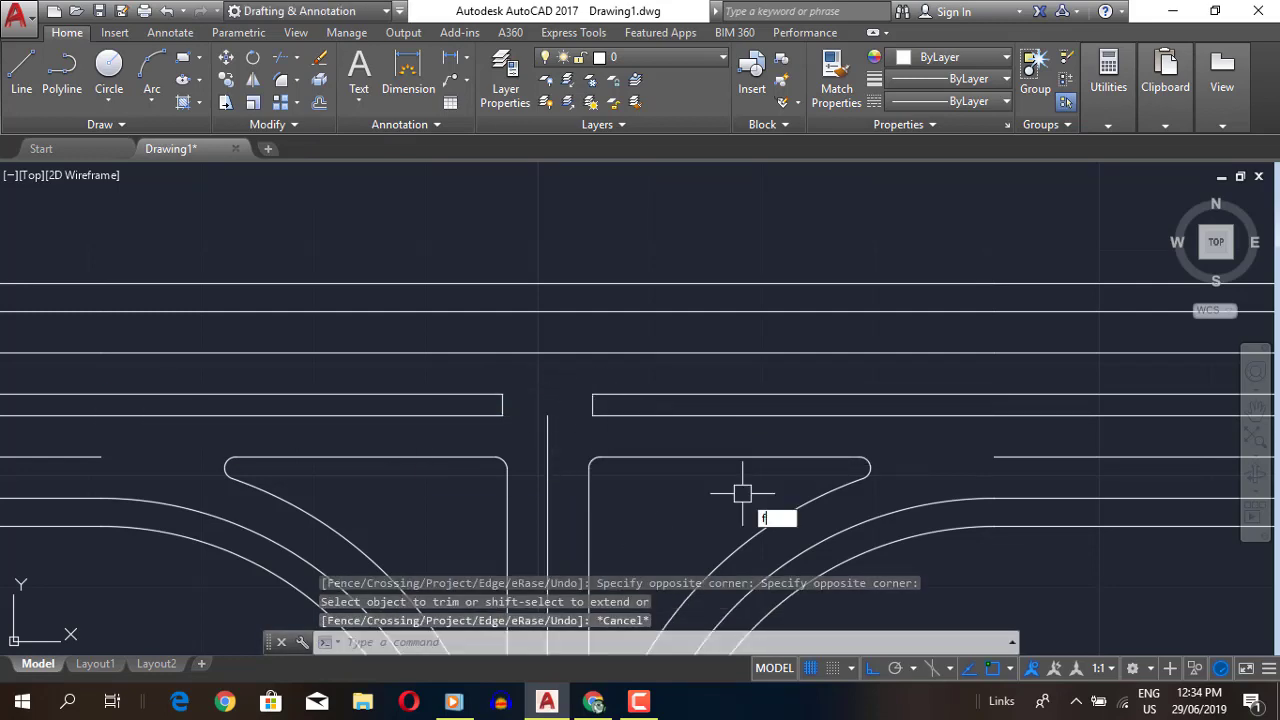
- Begin filleting the right median end, comparing against the reference drawing
key("Return")
type("r")
key("Return")
key("Return")
left_click(700, 406)
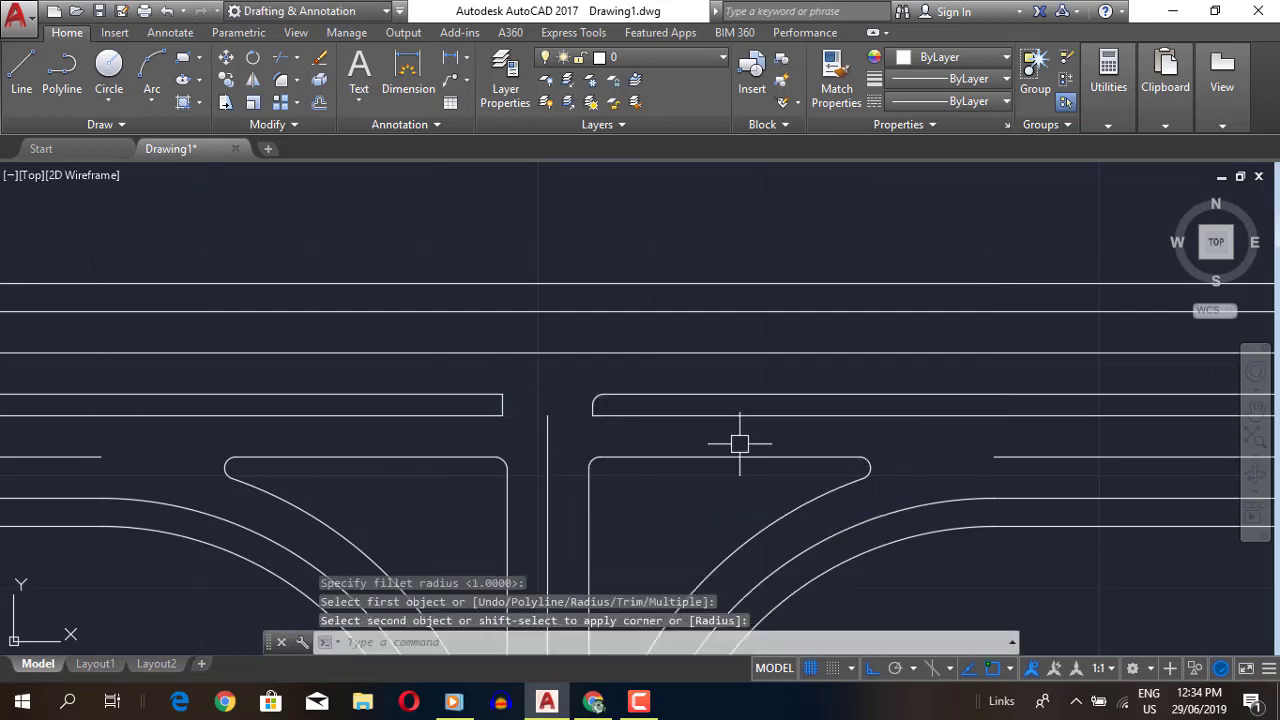
left_click(596, 704)
left_click(547, 702)
key("Return")
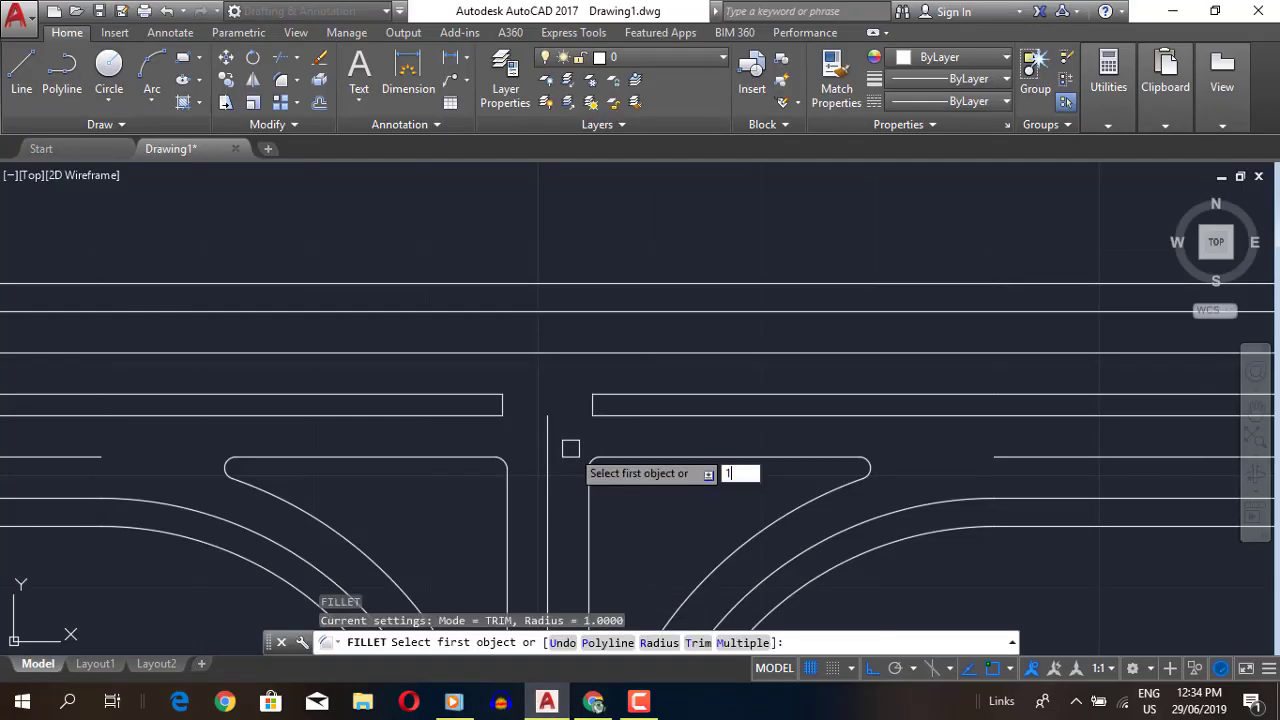
left_click(626, 394)
- Round the median ends beside the gap with a 1.5 fillet radius
type("r")
key("Return")
type("1.5")
key("Return")
left_click(634, 394)
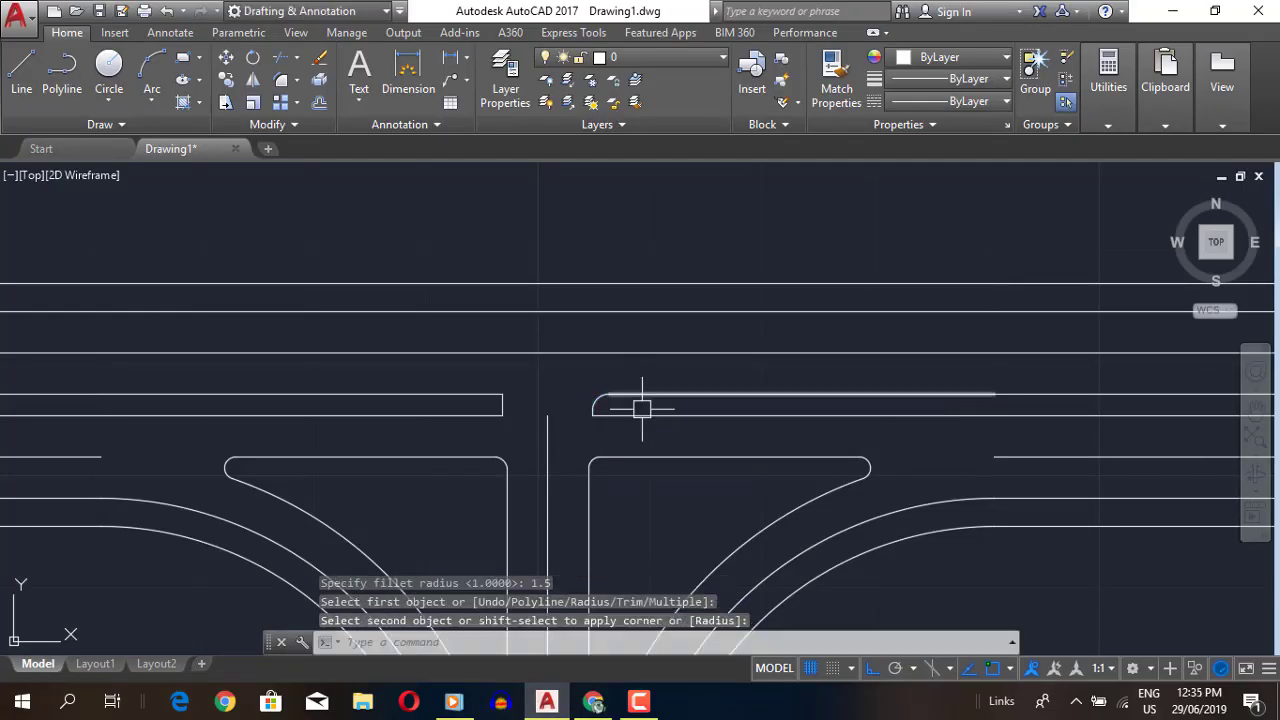
left_click(478, 394)
key("Escape")
- Zoom out and compare the median gap with the reference drawing
scroll(834, 571, "down", 2)
scroll(843, 540, "down", 1)
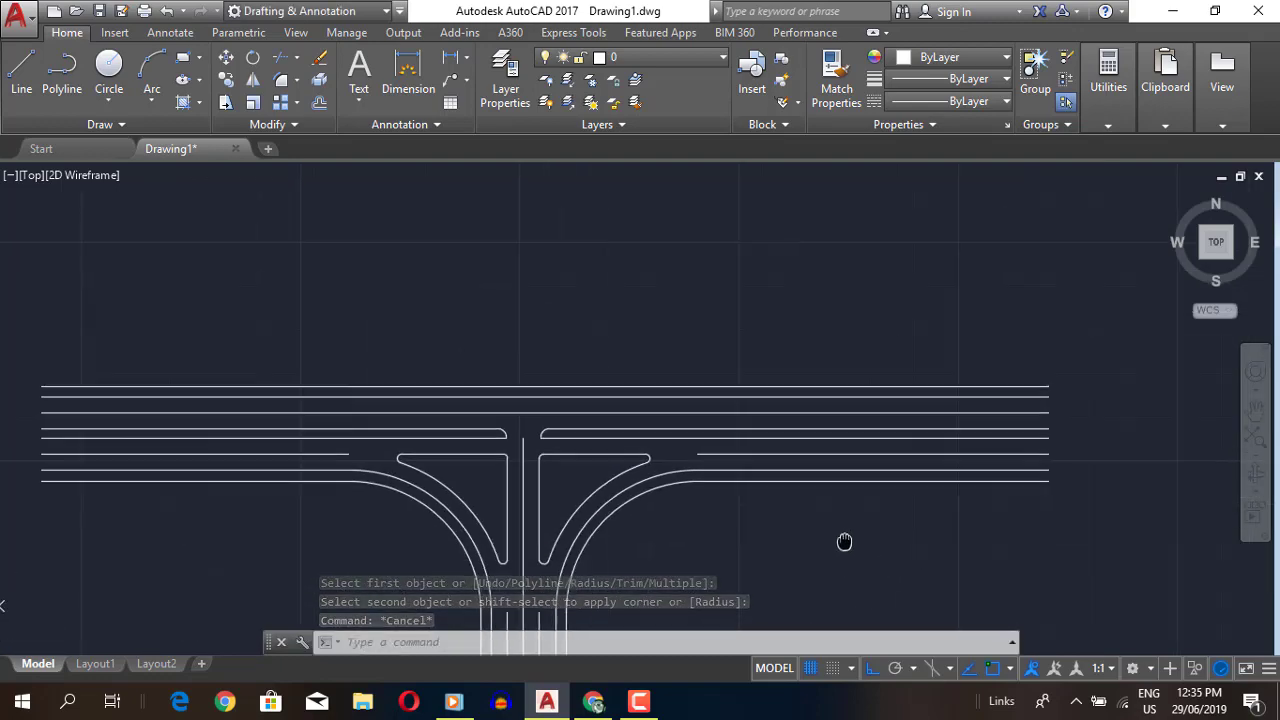
scroll(789, 480, "up", 1)
scroll(814, 465, "up", 1)
left_click(593, 702)
left_click(547, 702)
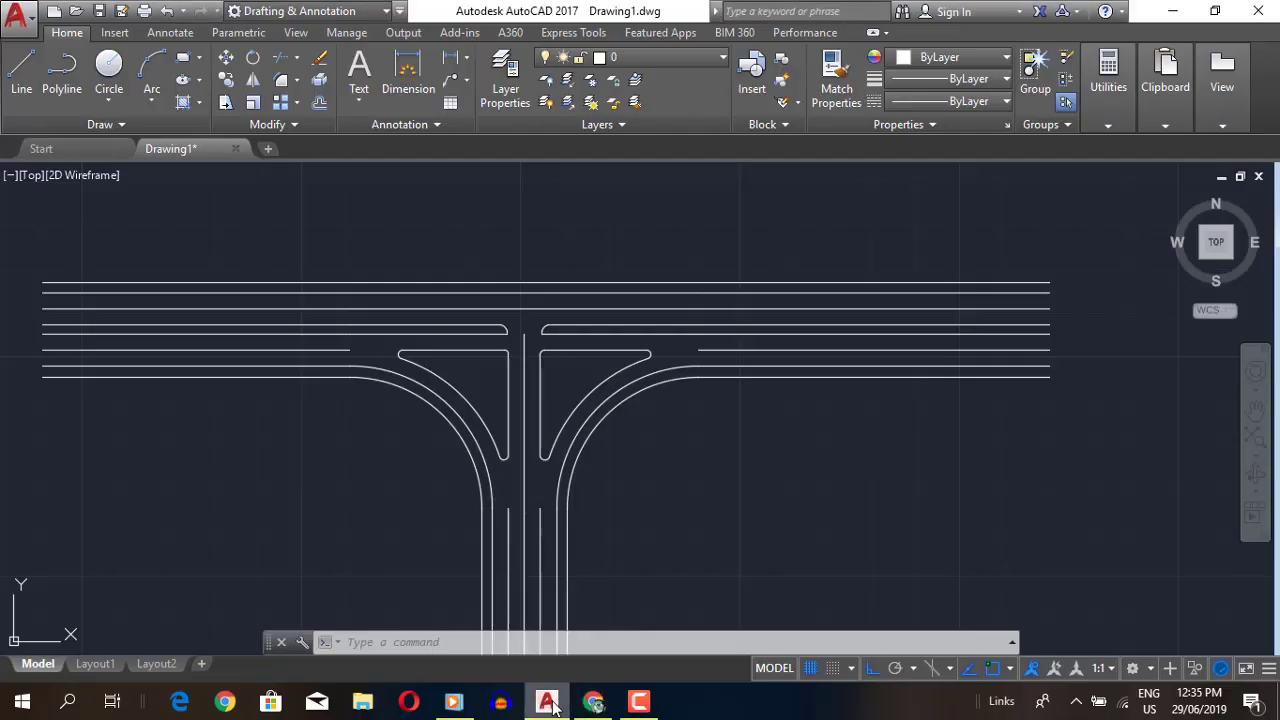
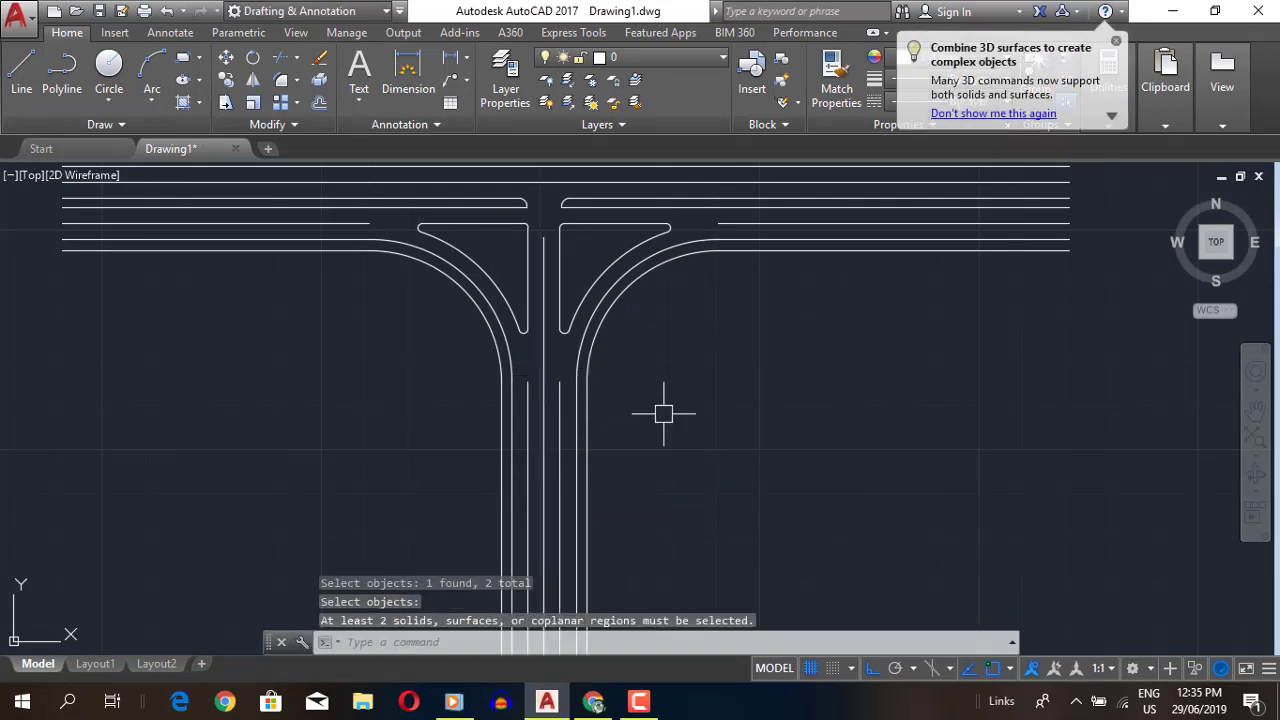
key("Return")
key("Return")
- Complete the join of the picked centre-line lines
scroll(538, 389, "up", 2)
scroll(540, 380, "up", 2)
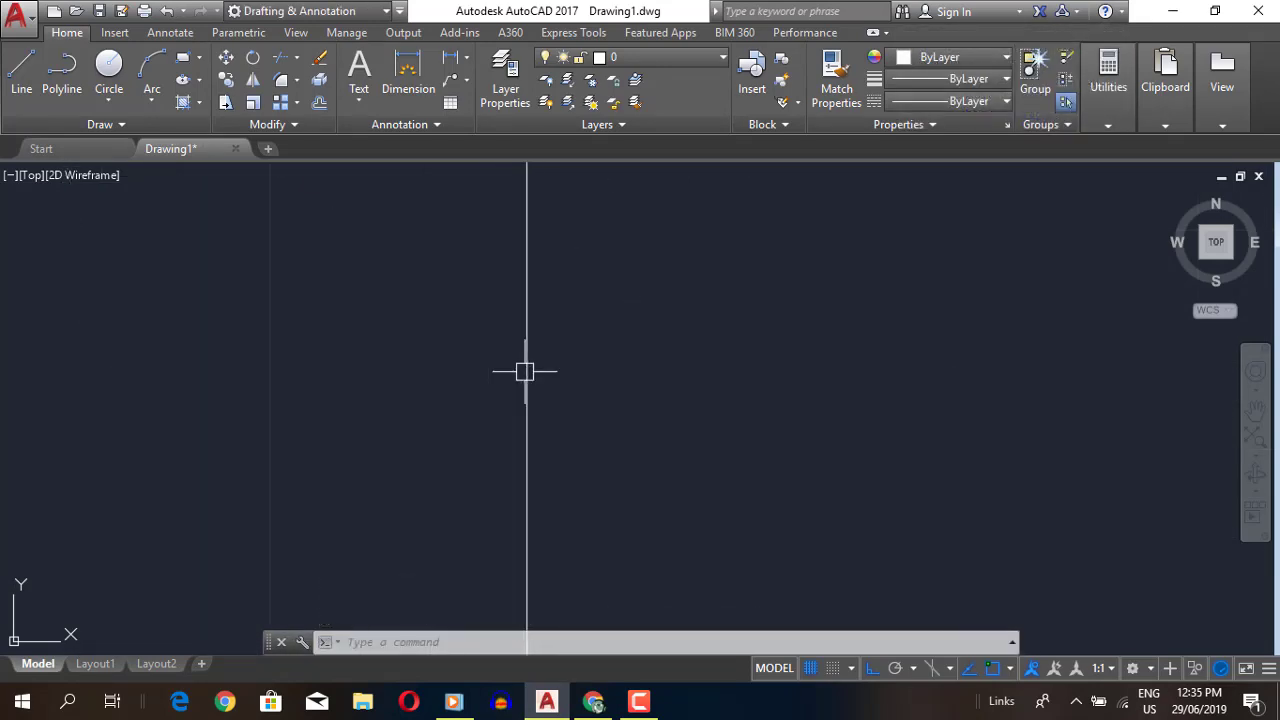
scroll(513, 350, "down", 3)
scroll(585, 357, "up", 1)
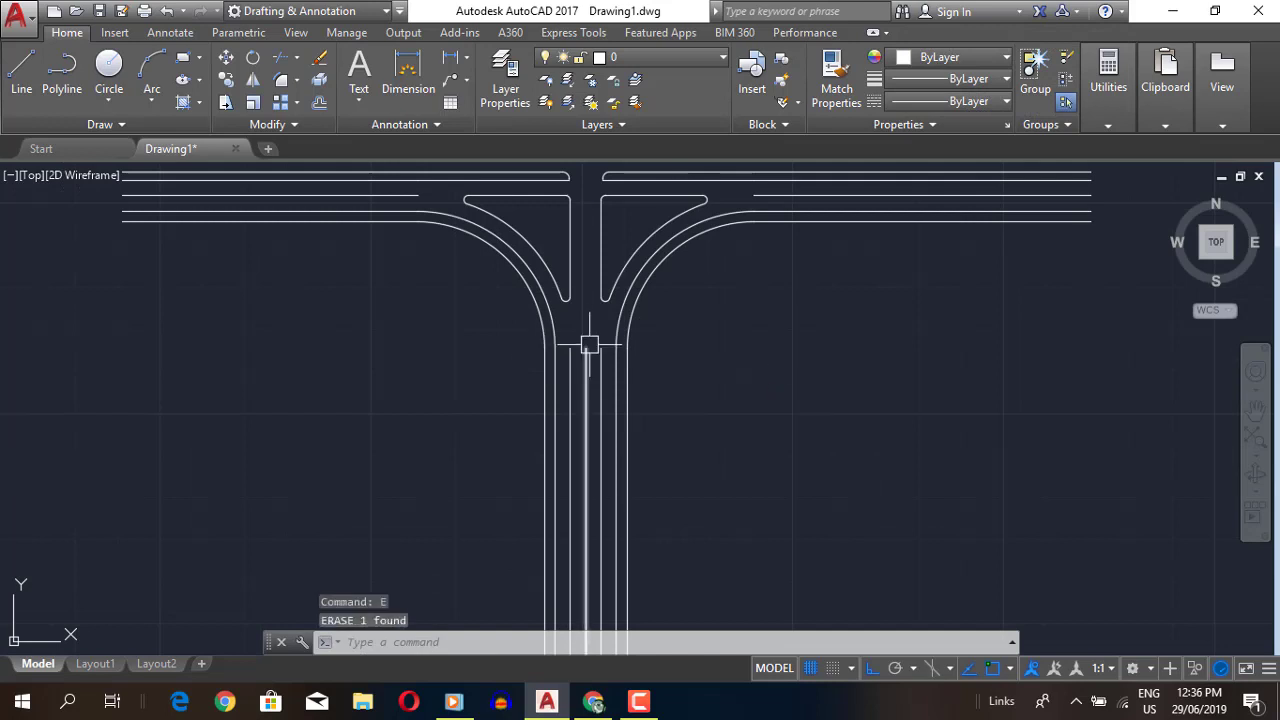
- Draw a vertical line up the side road's centre line and join it to the centre line
type("l")
key("Return")
left_click(585, 346)
left_click(585, 223)
type("on")
key("Return")
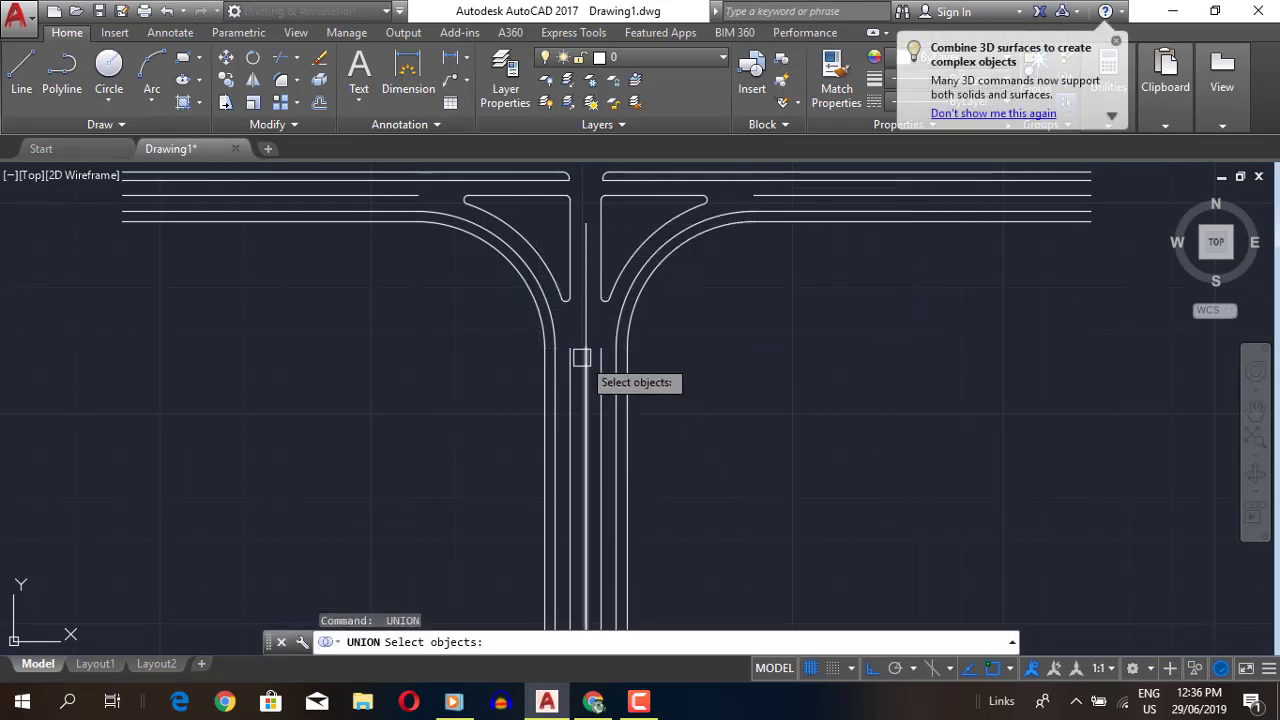
left_click(585, 355)
key("Return")
left_click(278, 129)
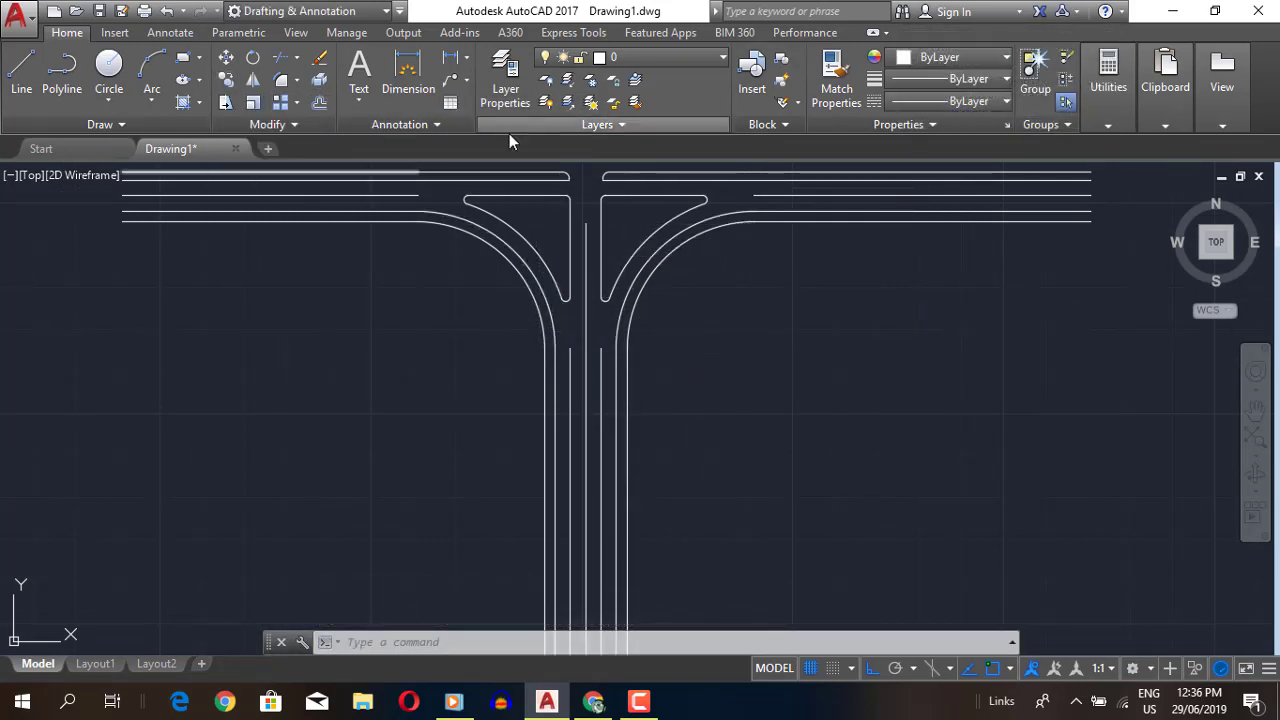
- Check the layout against the reference intersection drawing
scroll(580, 229, "up", 5)
scroll(703, 342, "down", 2)
scroll(703, 342, "down", 3)
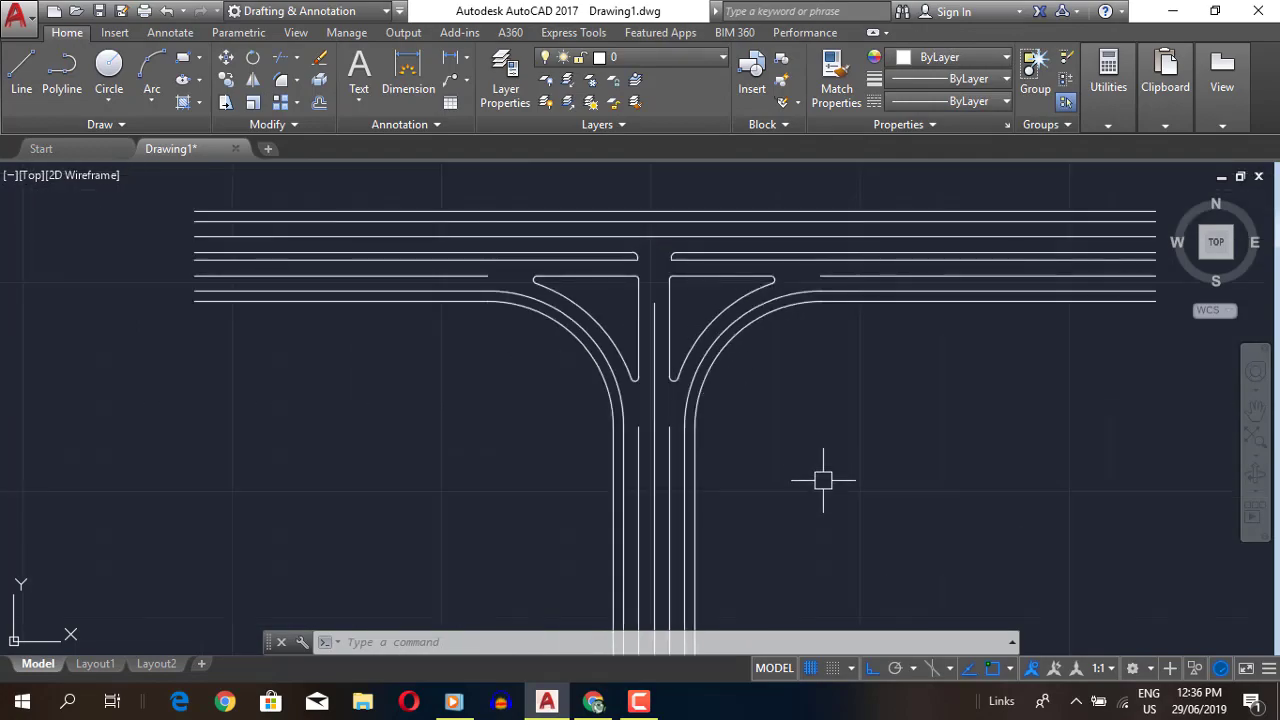
left_click(597, 702)
left_click(605, 705)
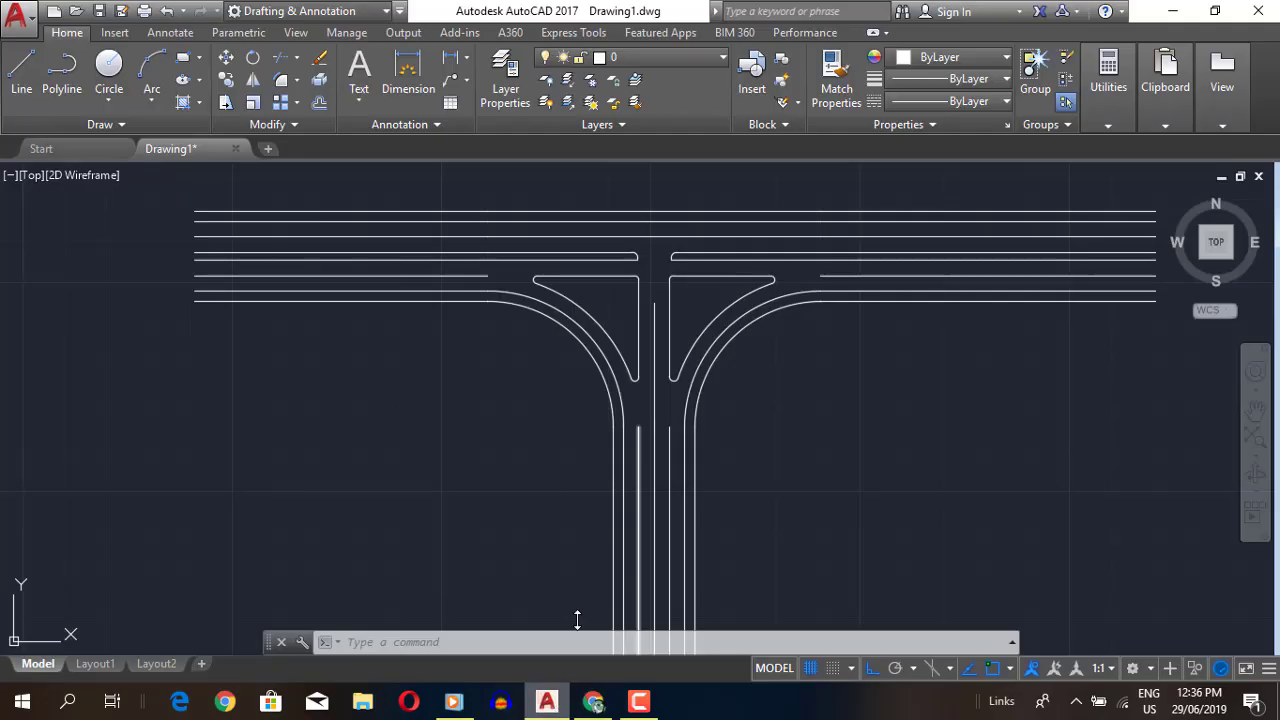
scroll(657, 366, "up", 3)
scroll(654, 345, "up", 3)
- Draw a 0.5-long horizontal segment at the median
type("l")
key("Return")
left_click(646, 302)
type(".5")
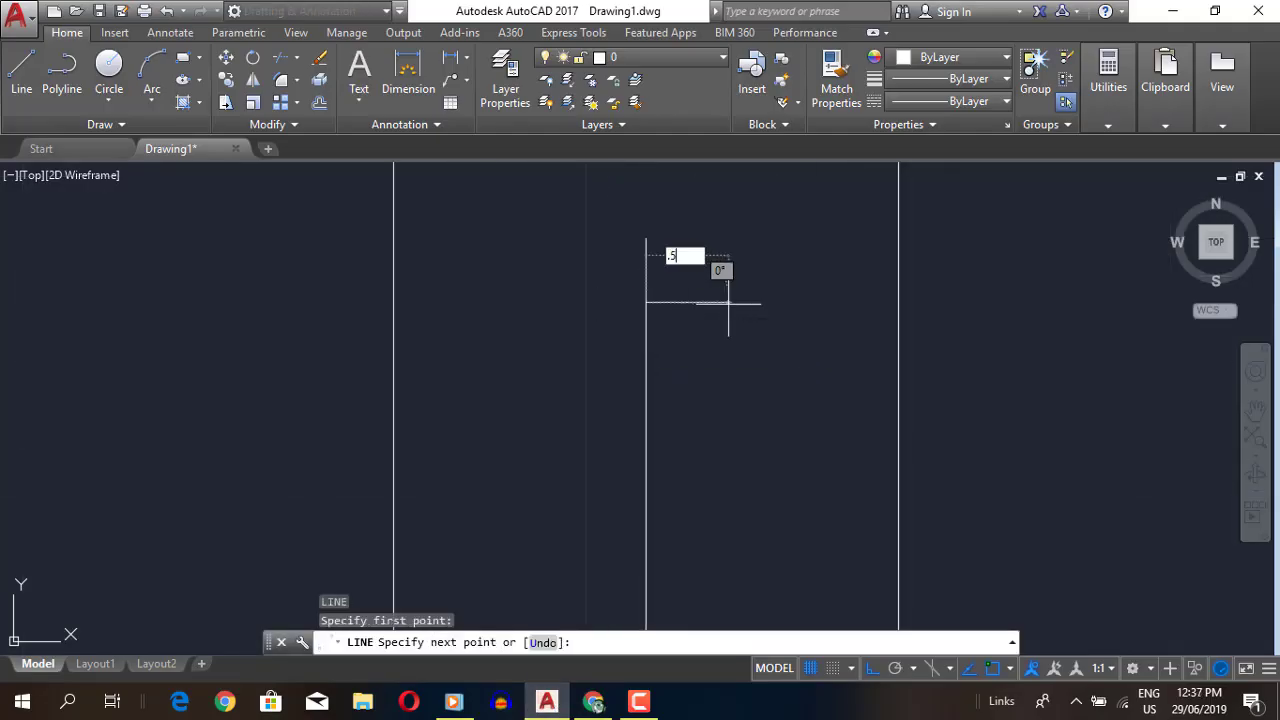
key("Return")
key("Escape")
scroll(700, 423, "down", 3)
scroll(772, 293, "up", 2)
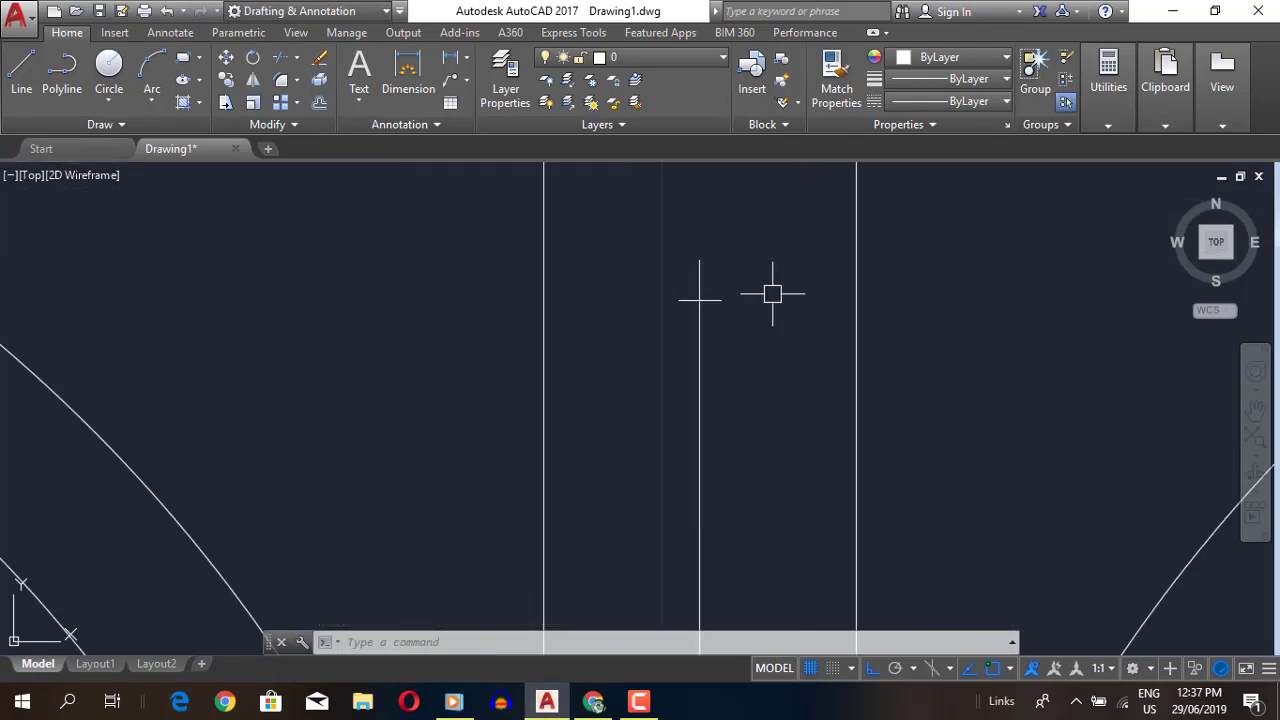
- Erase the two unwanted median lines
left_click(686, 262)
key("Escape")
scroll(686, 371, "down", 3)
left_click(586, 277)
type("e")
key("Return")
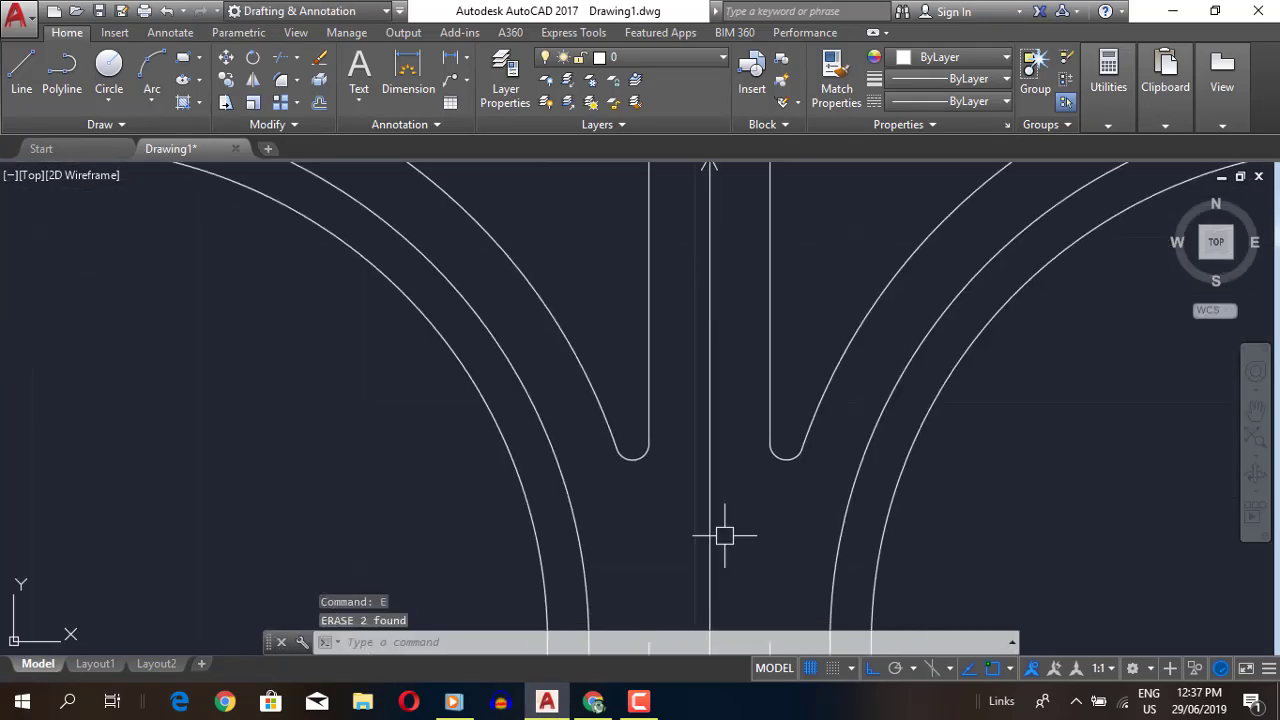
scroll(724, 536, "down", 3)
- Break the side road's centre line at the median nose point
type("br")
key("Return")
left_click(774, 477)
left_click(743, 509)
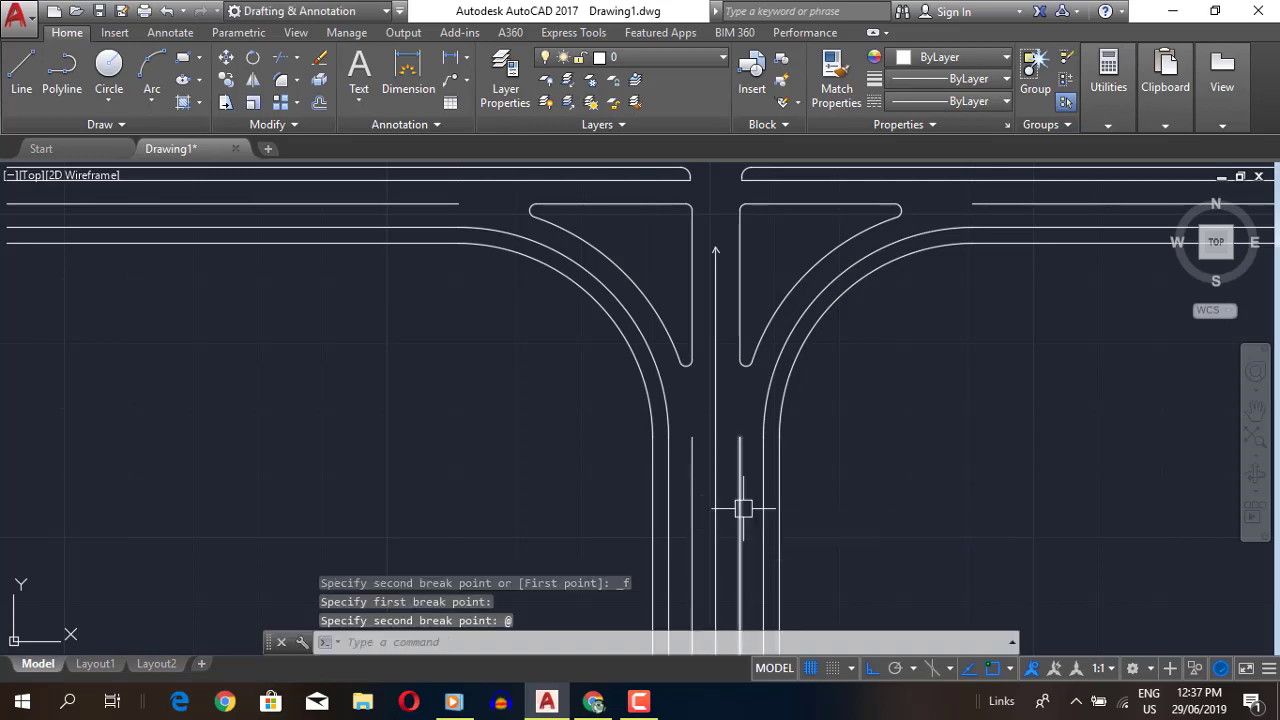
- Draw a short line from the break point to shape the median nose
type("l")
key("Return")
left_click(714, 508)
key("Return")
key("Return")
left_click(714, 508)
right_click(968, 470)
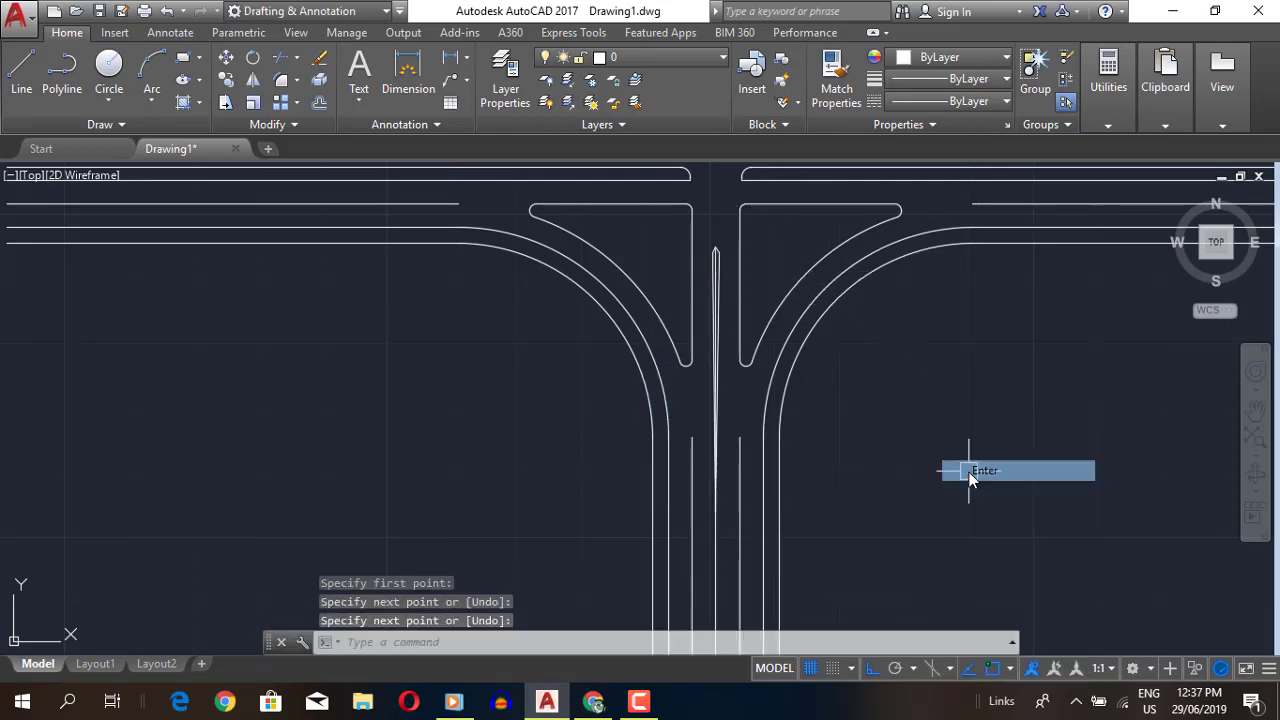
left_click(984, 470)
scroll(671, 491, "up", 3)
- Erase the leftover line above the median nose
left_click(709, 357)
type("e")
key("Return")
scroll(1010, 583, "down", 3)
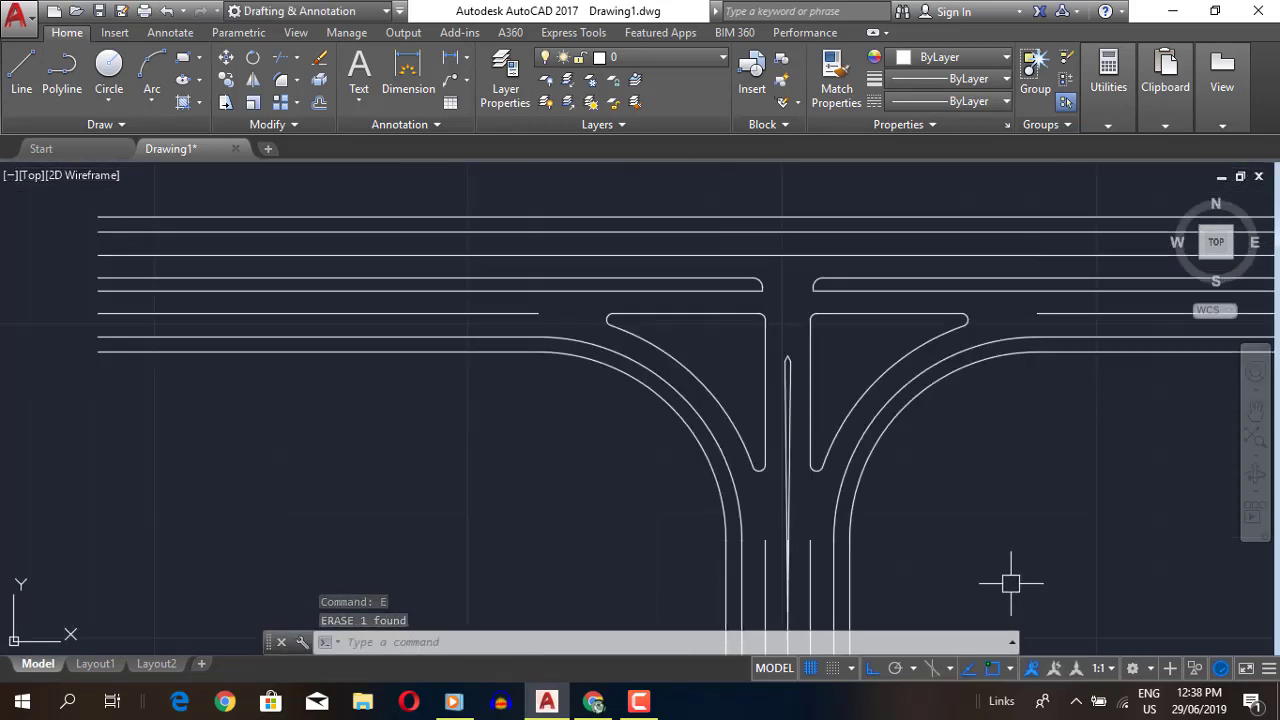
scroll(826, 480, "up", 5)
scroll(1015, 545, "down", 6)
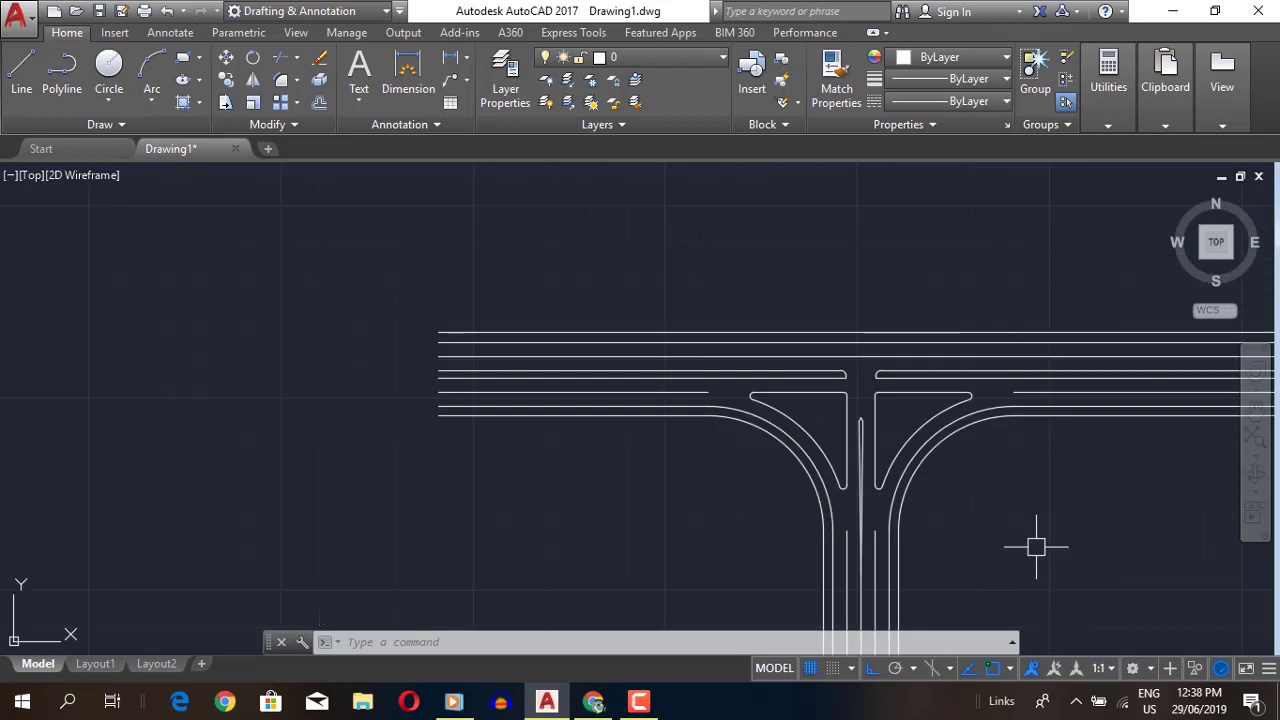
mouse_move(1058, 547)
middle_mouse_down()
mouse_move(749, 480)
mouse_move(714, 423)
mouse_move(757, 287)
mouse_move(838, 367)
middle_mouse_up()
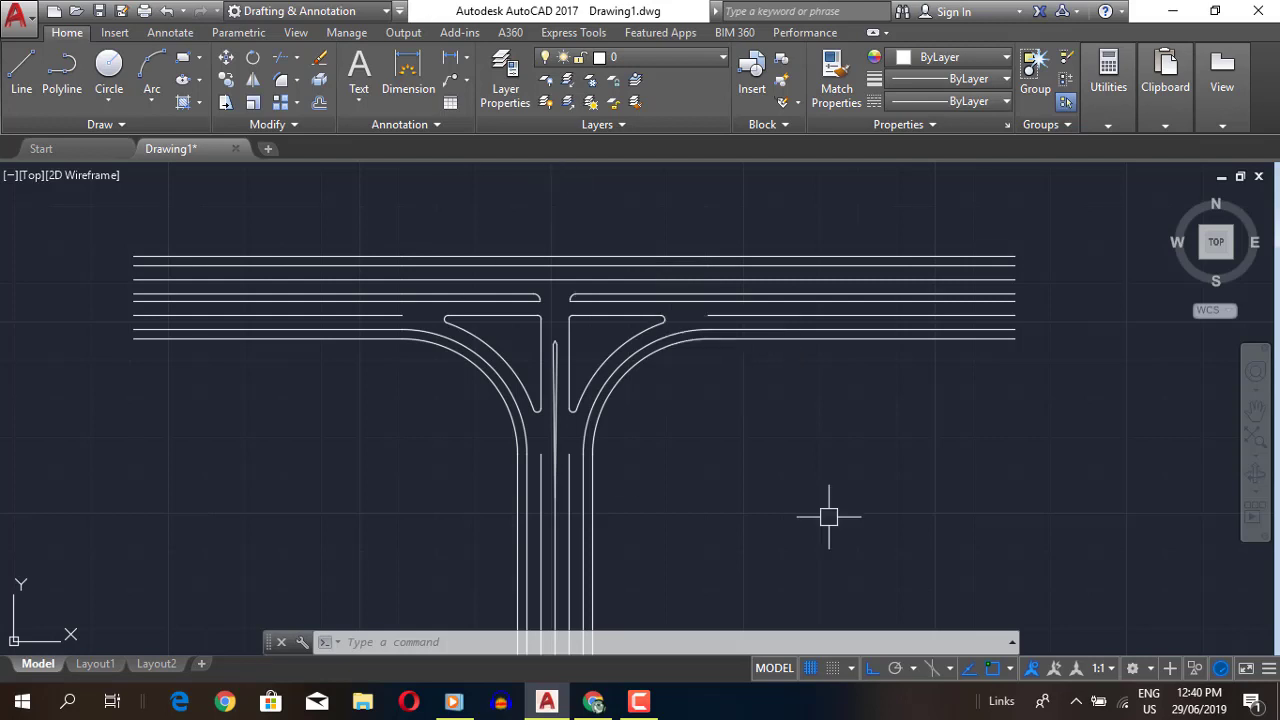
mouse_move(826, 476)
middle_mouse_down()
mouse_move(924, 491)
mouse_move(818, 476)
middle_mouse_up()
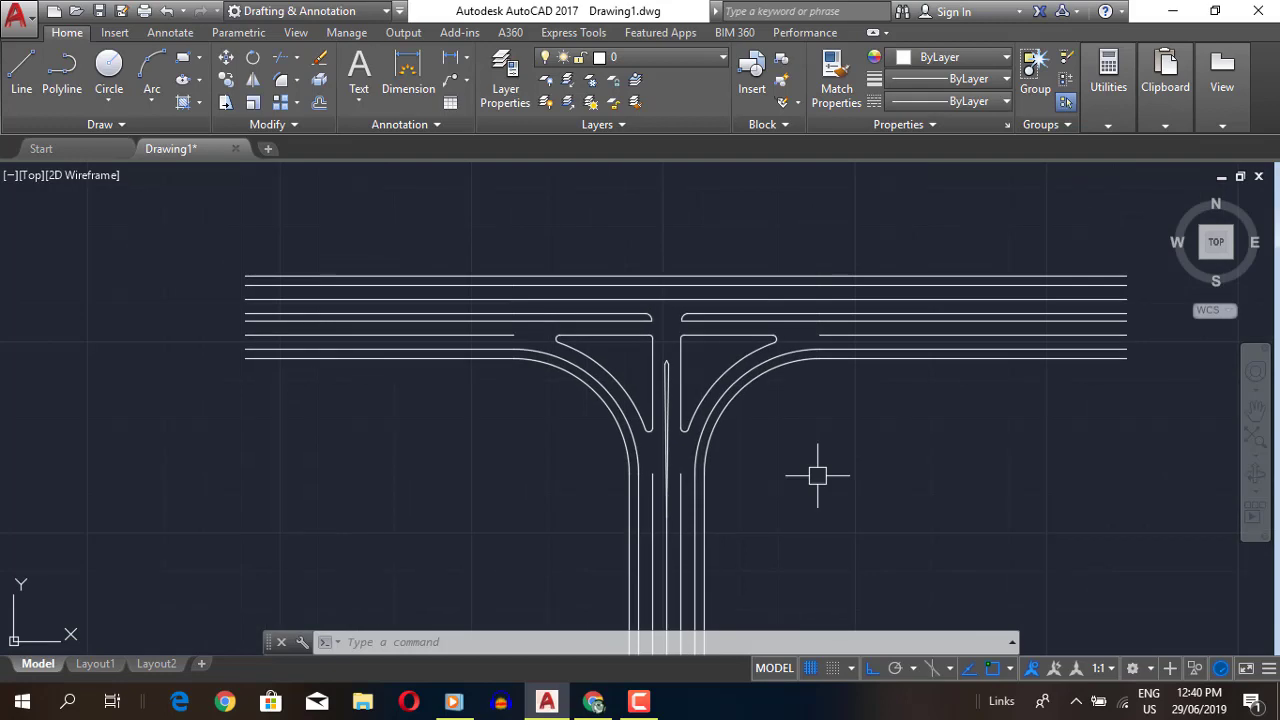
scroll(818, 476, "up", 1)
scroll(791, 474, "down", 5)
scroll(766, 531, "up", 6)
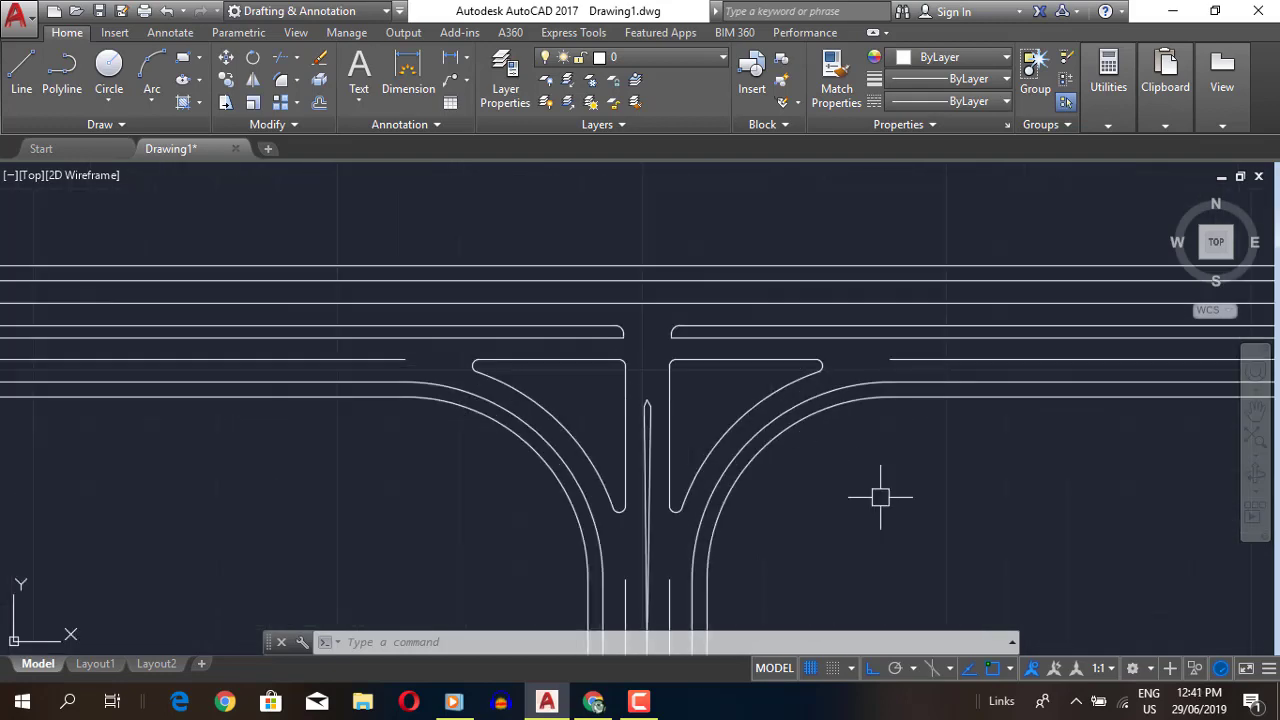
key("alt+Tab")
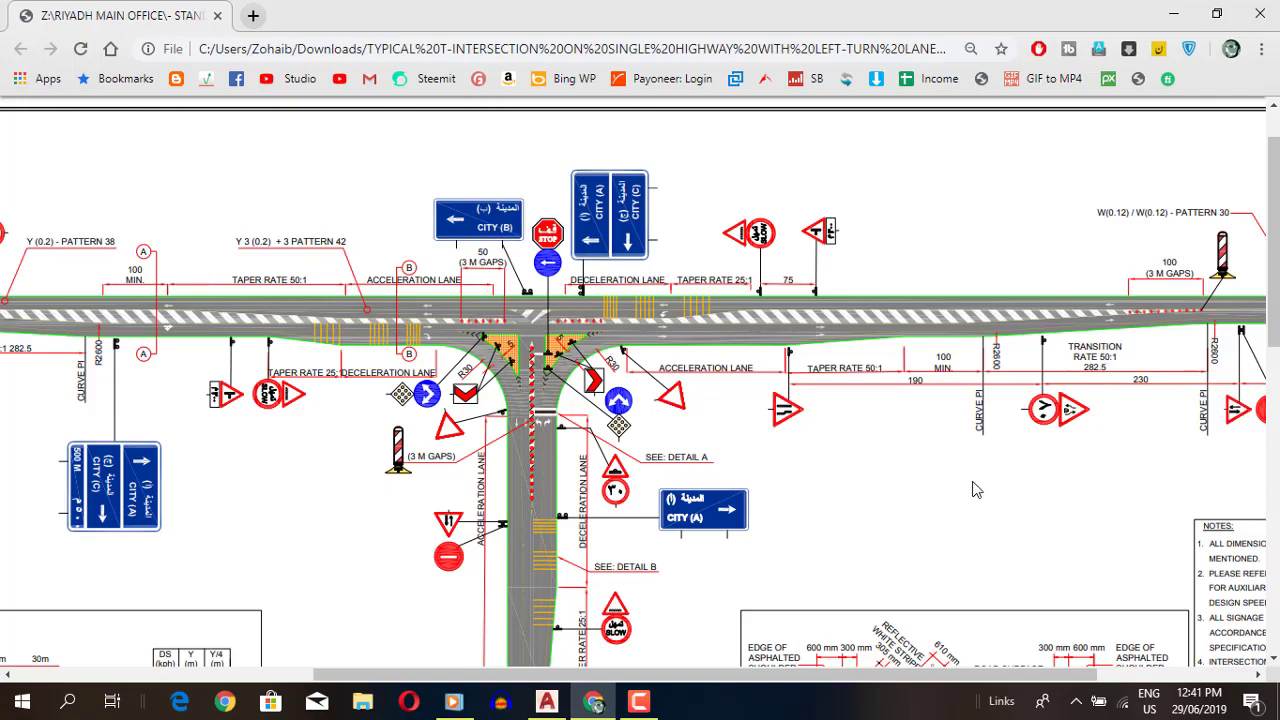
left_click(547, 701)
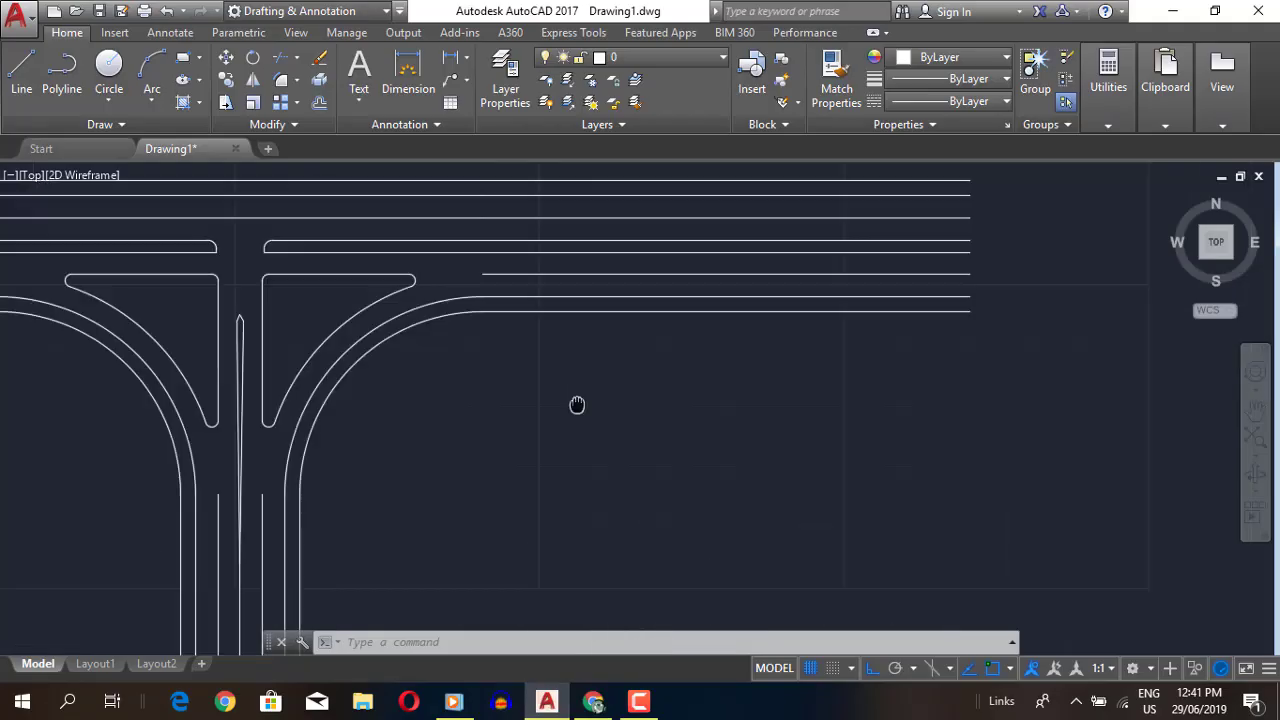
- Try a 1-unit line from the outer lane line's end, then cancel it
key("l")
key("Return")
left_click(822, 456)
type("1")
key("Return")
key("Escape")
scroll(826, 450, "up", 3)
scroll(830, 490, "up", 4)
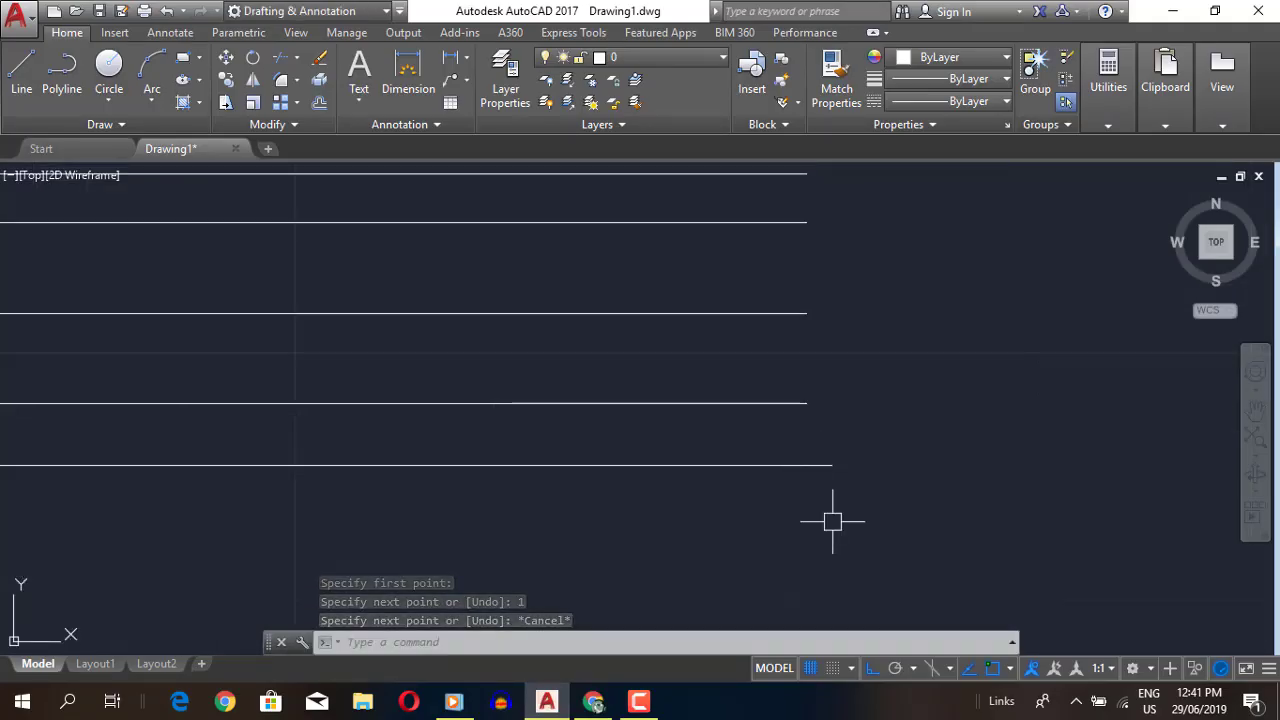
- Try a 0.08-long line instead, then cancel it
key("l")
key("Return")
type("0.08")
key("Return")
key("Escape")
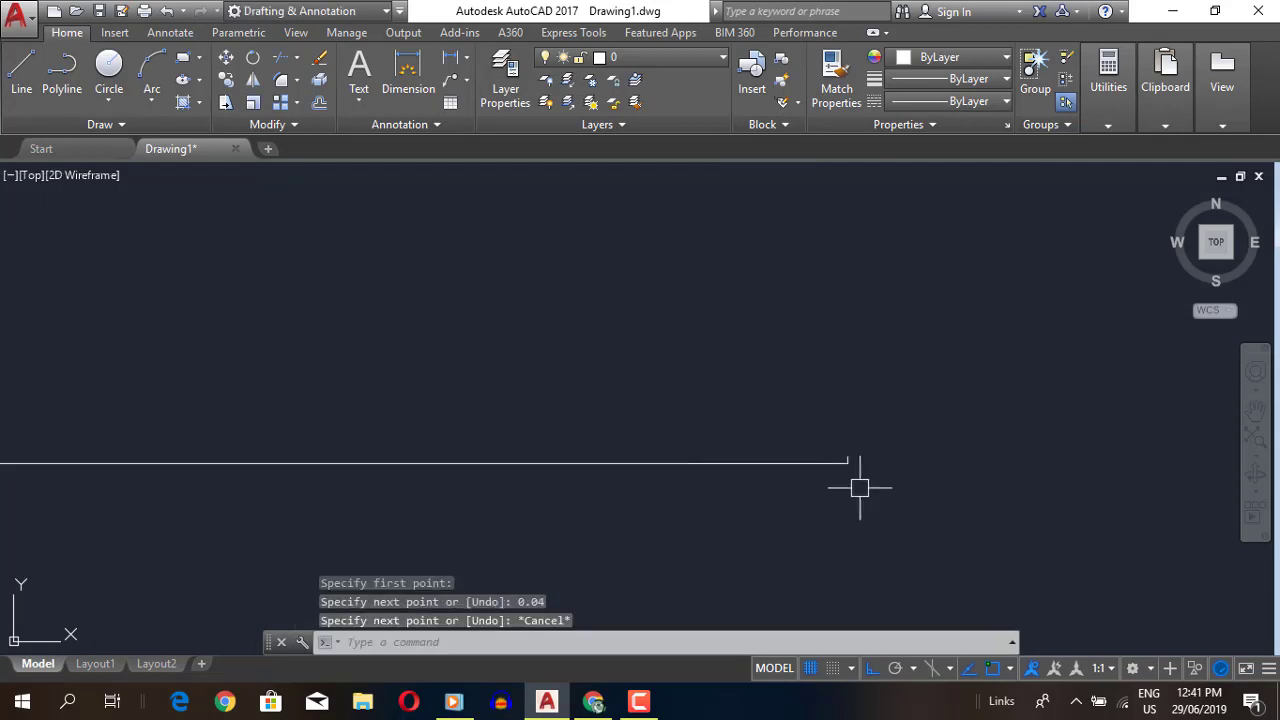
- Draw the sloped taper segment from the outer lane end and compare with the reference PDF
key("l")
key("Return")
left_click(848, 458)
left_click(687, 463)
key("Escape")
scroll(1000, 496, "down", 2)
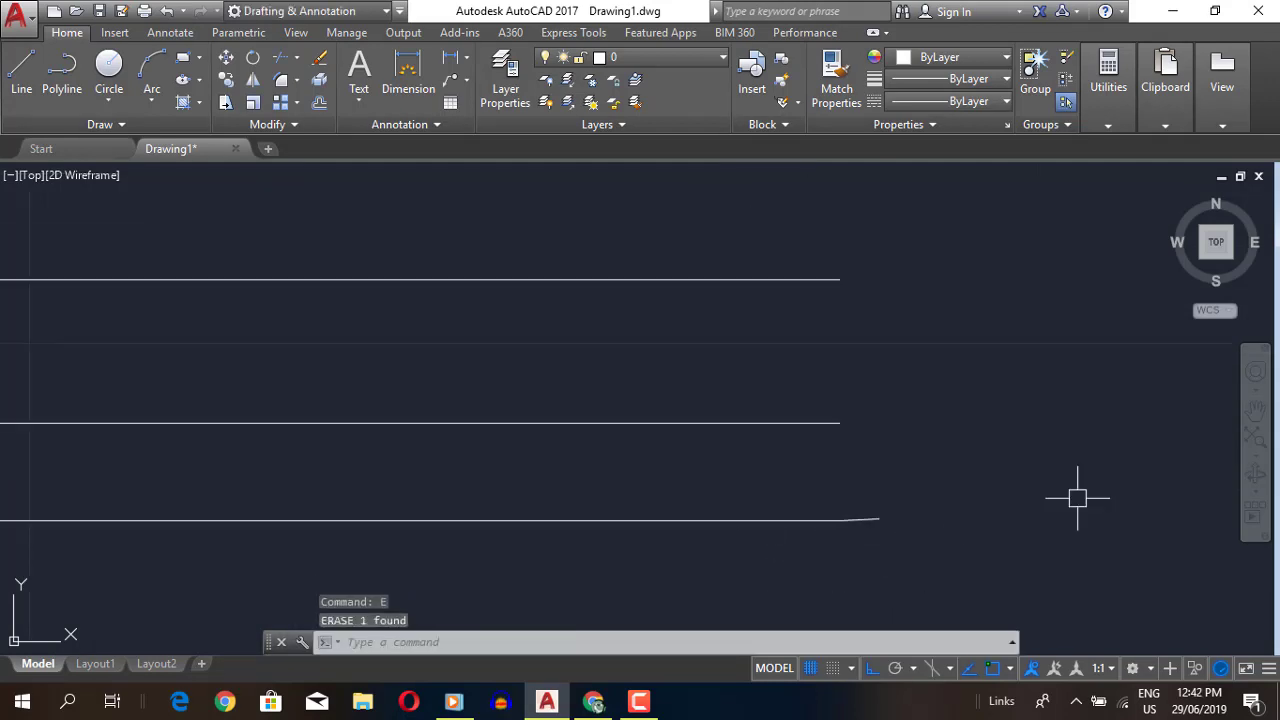
scroll(950, 505, "down", 2)
scroll(820, 525, "down", 2)
key("alt+Tab")
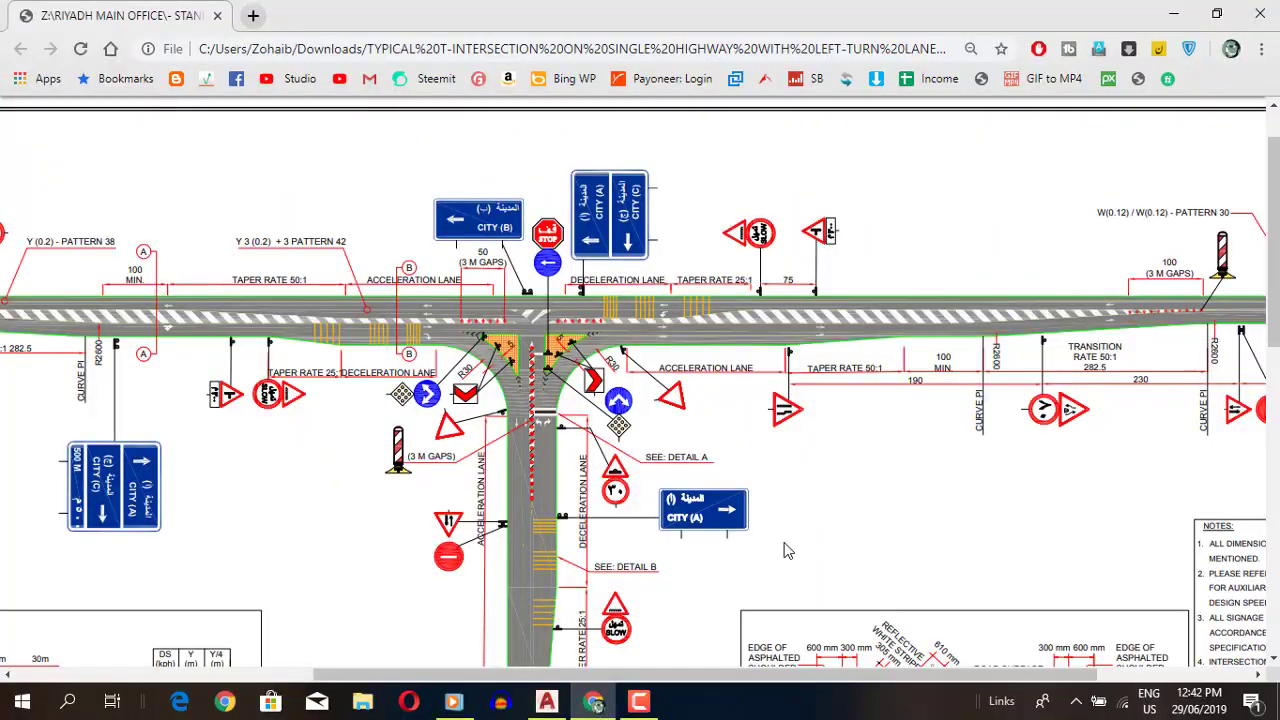
key("alt+Tab")
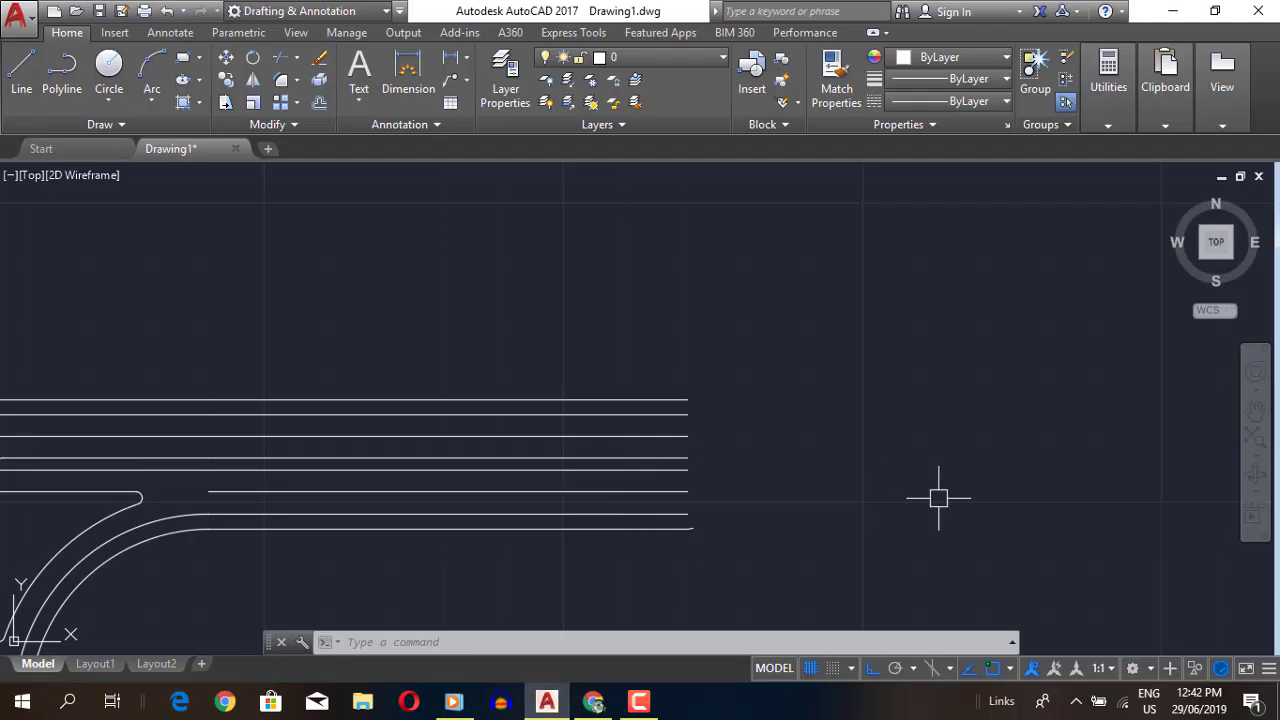
scroll(517, 429, "down", 5)
scroll(503, 563, "up", 4)
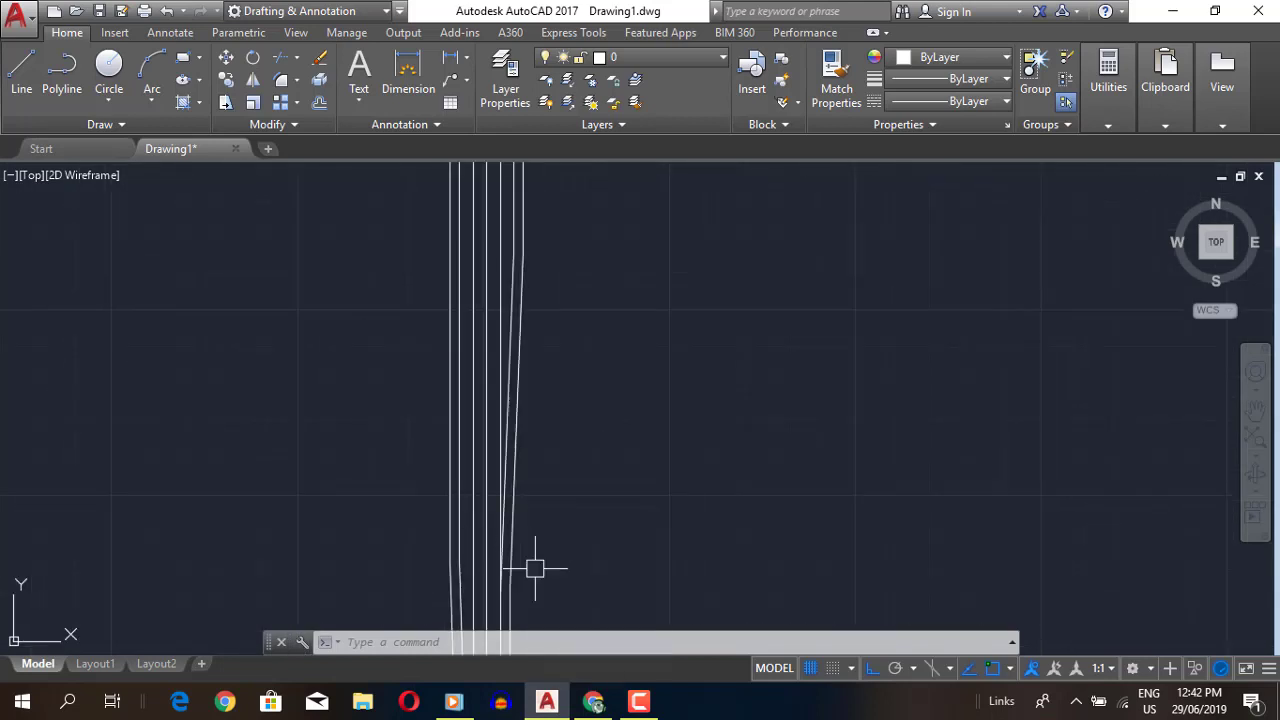
middle_click_drag(531, 566, 689, 546)
scroll(643, 449, "down", 3)
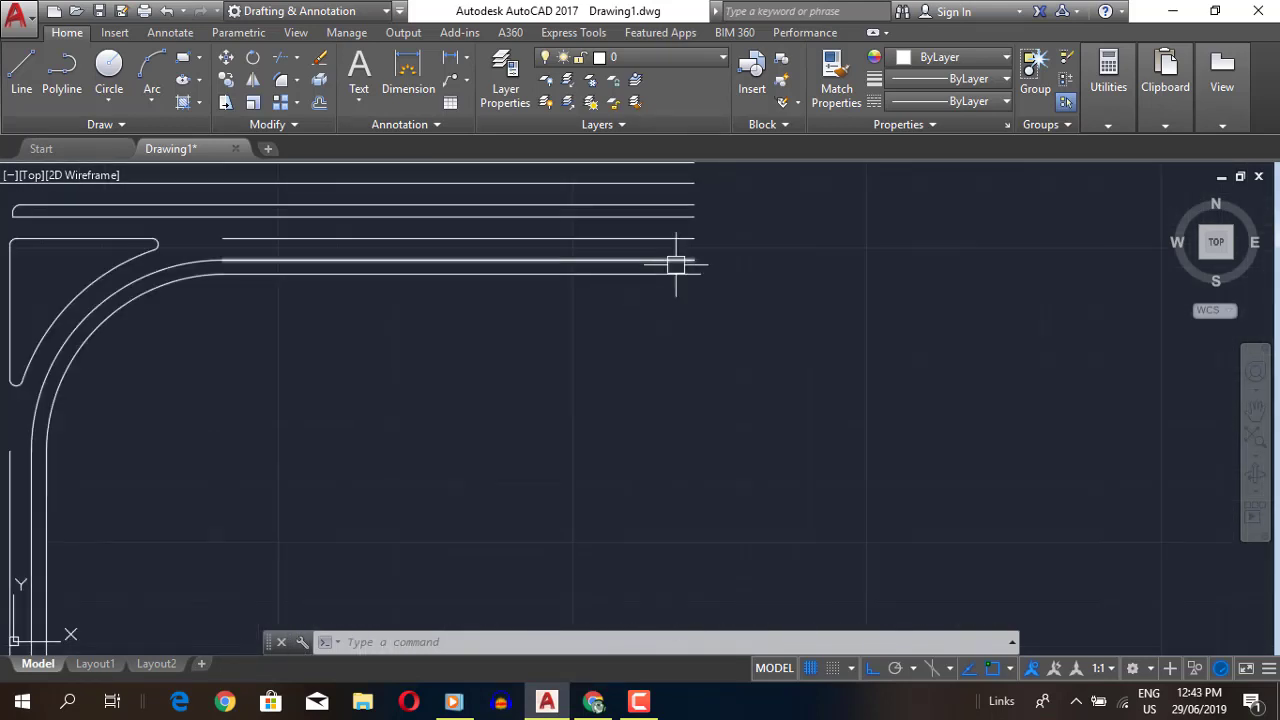
scroll(680, 266, "up", 5)
type("l")
key("Return")
left_click(676, 365)
left_click(1160, 370)
key("Escape")
type("ex")
key("Return")
key("Return")
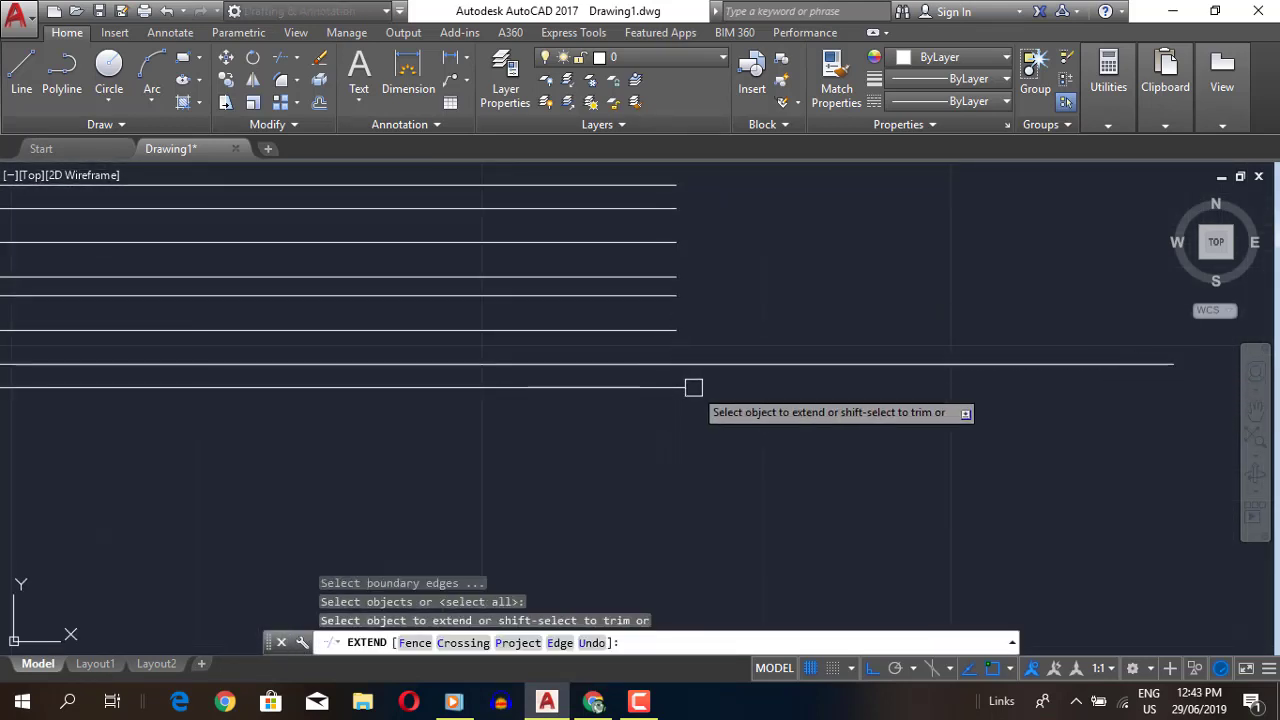
middle_click_drag(691, 383, 510, 456)
scroll(510, 456, "up", 2)
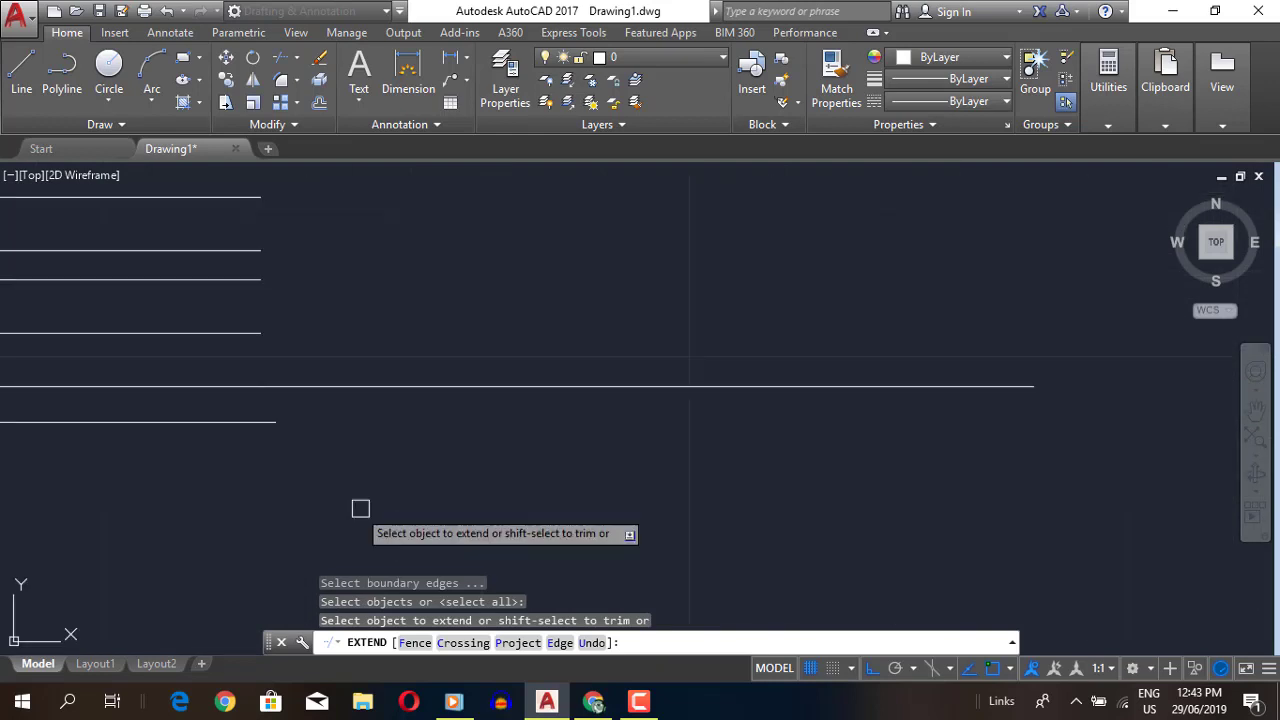
key("Escape")
left_click(766, 383)
key("Delete")
type("l")
key("Return")
left_click(459, 349)
left_click(1006, 509)
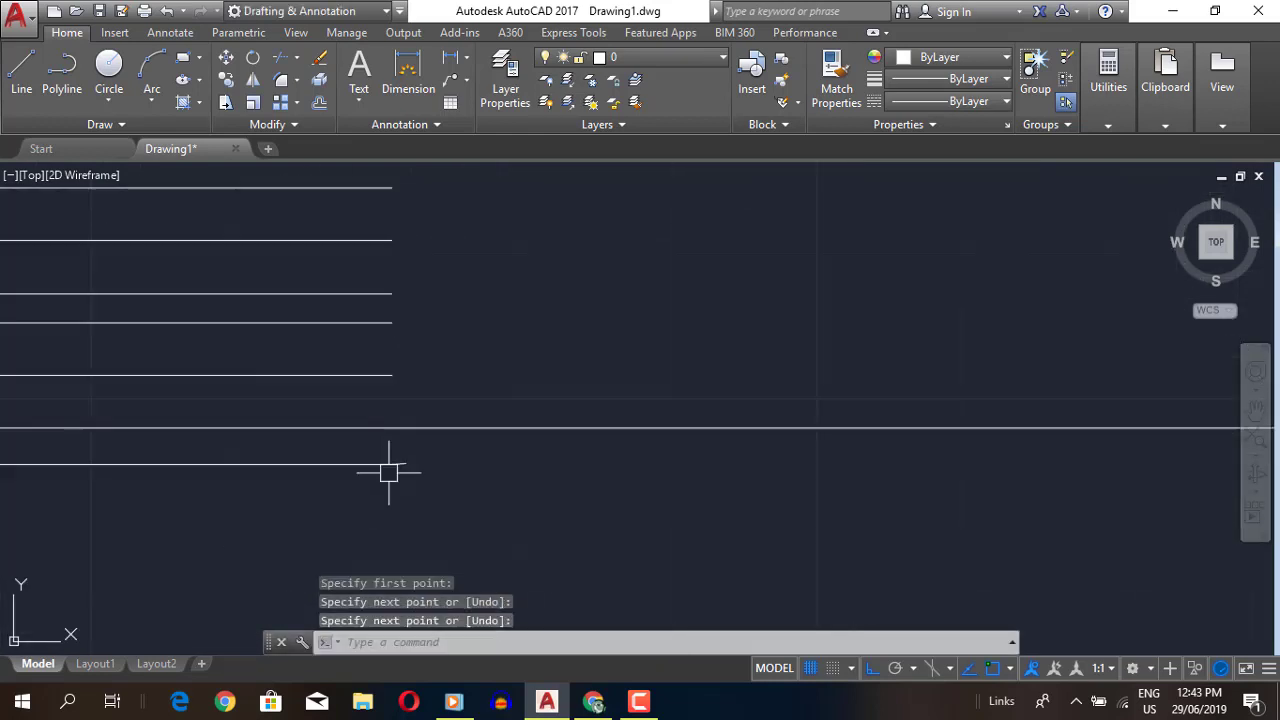
key("Escape")
type("ex")
key("Return")
key("Return")
key("Escape")
middle_click_drag(921, 466, 652, 466)
left_click(652, 466)
type("e")
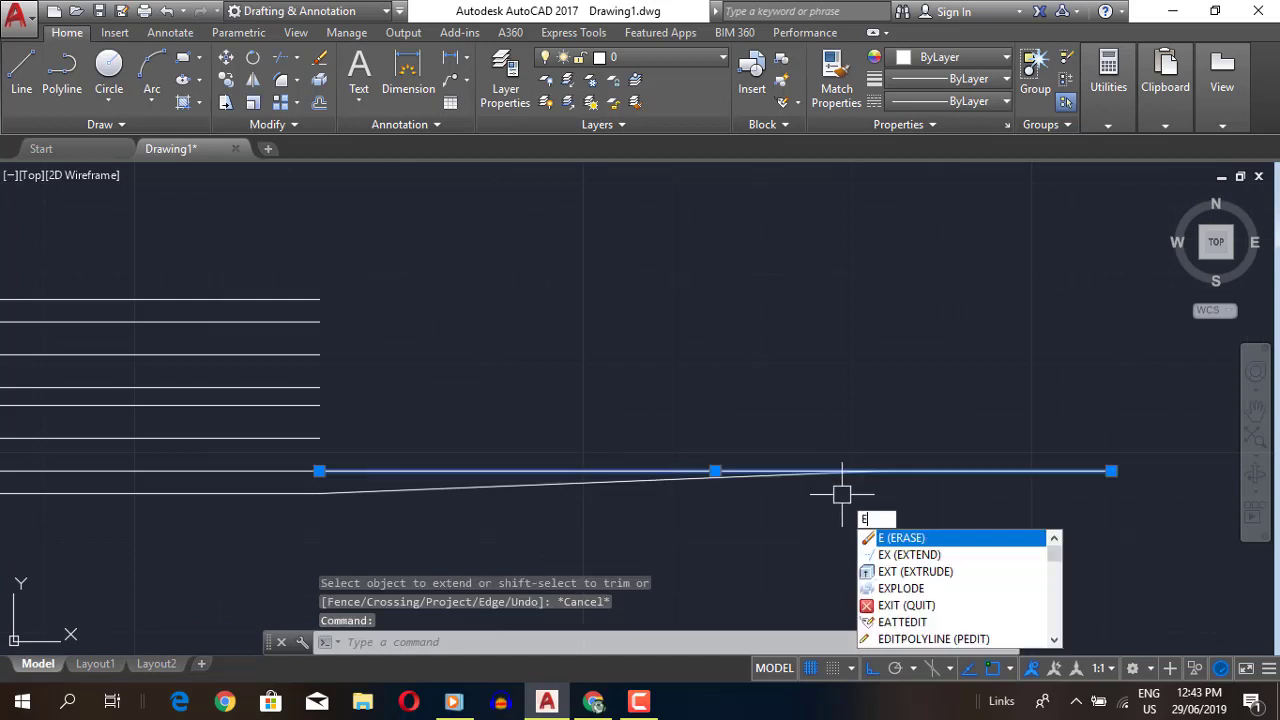
key("Return")
type("o")
key("Return")
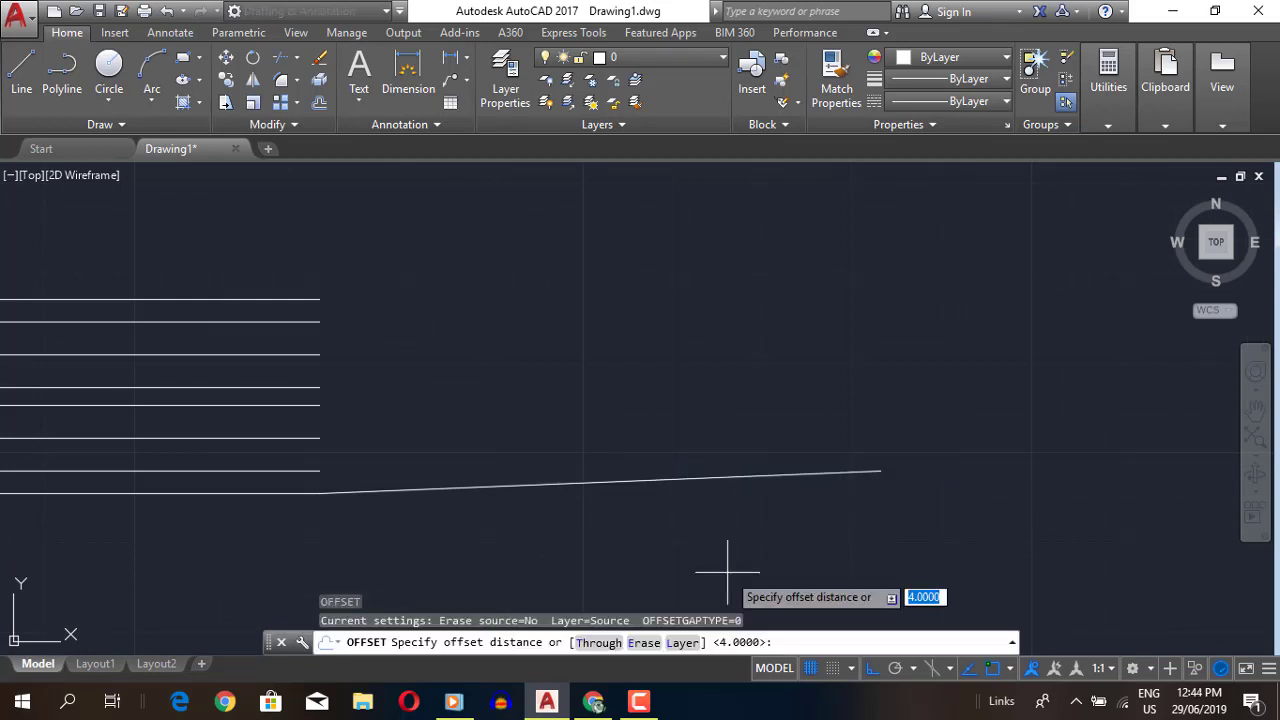
key("alt+Tab")
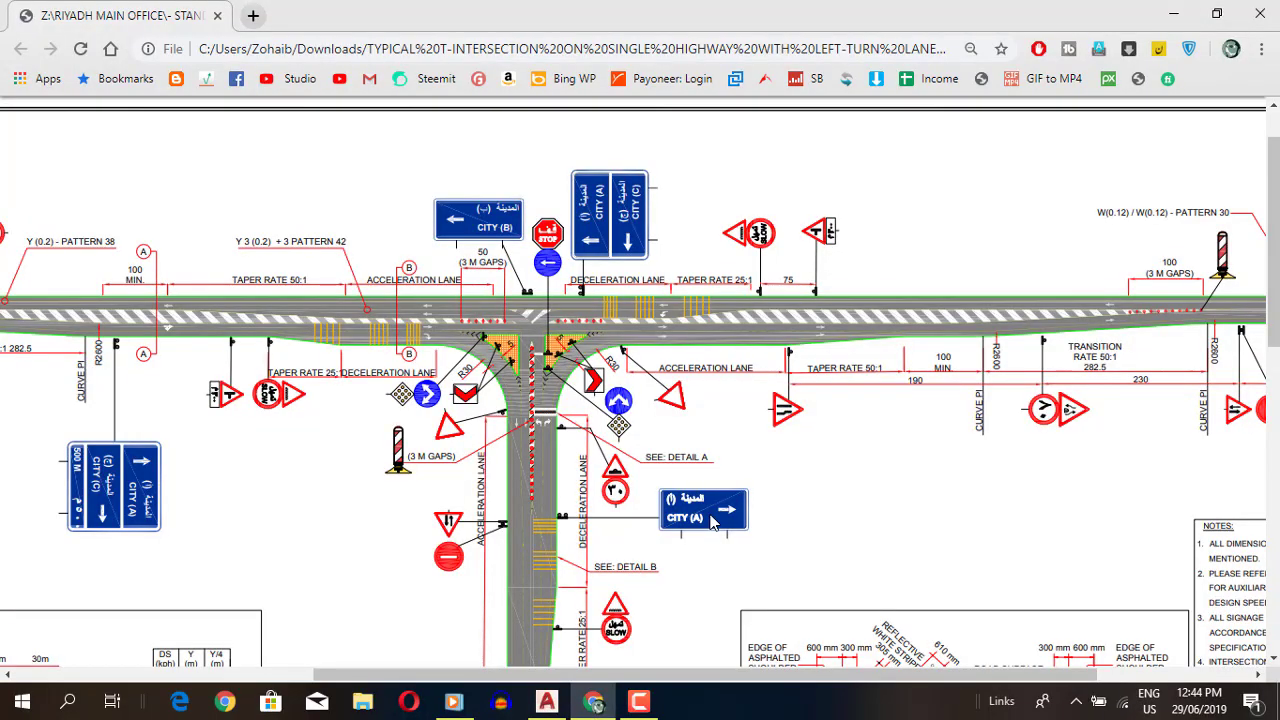
left_click(547, 701)
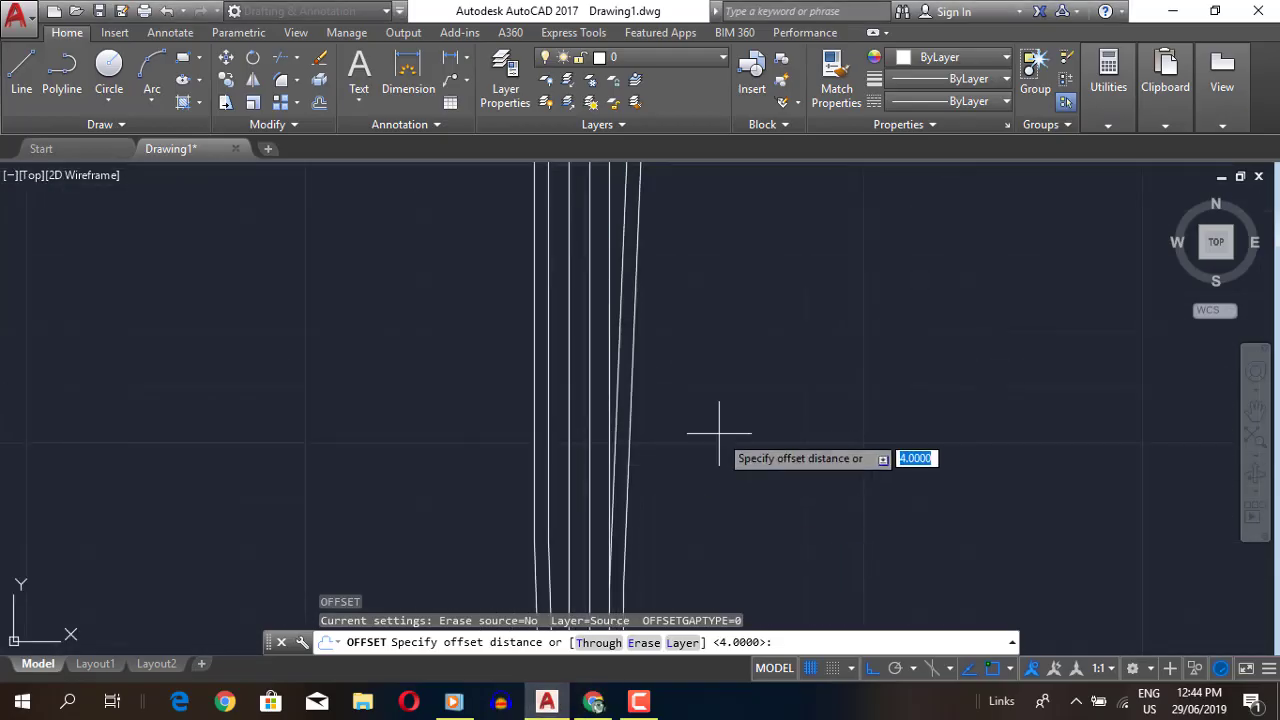
- Offset the sloped taper line 3.65 to place a parallel copy above it
mouse_move(686, 398)
middle_mouse_down()
mouse_move(433, 523)
mouse_move(743, 423)
middle_mouse_up()
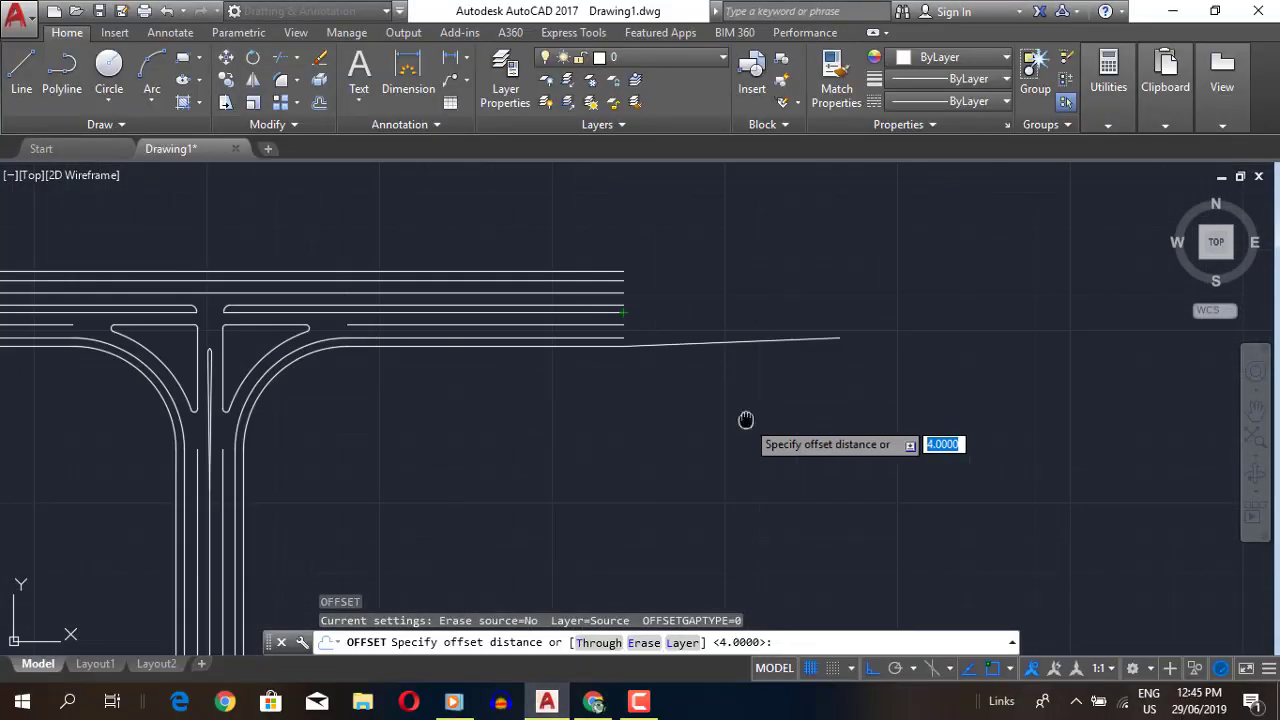
scroll(588, 510, "up", 2)
key("alt+Tab")
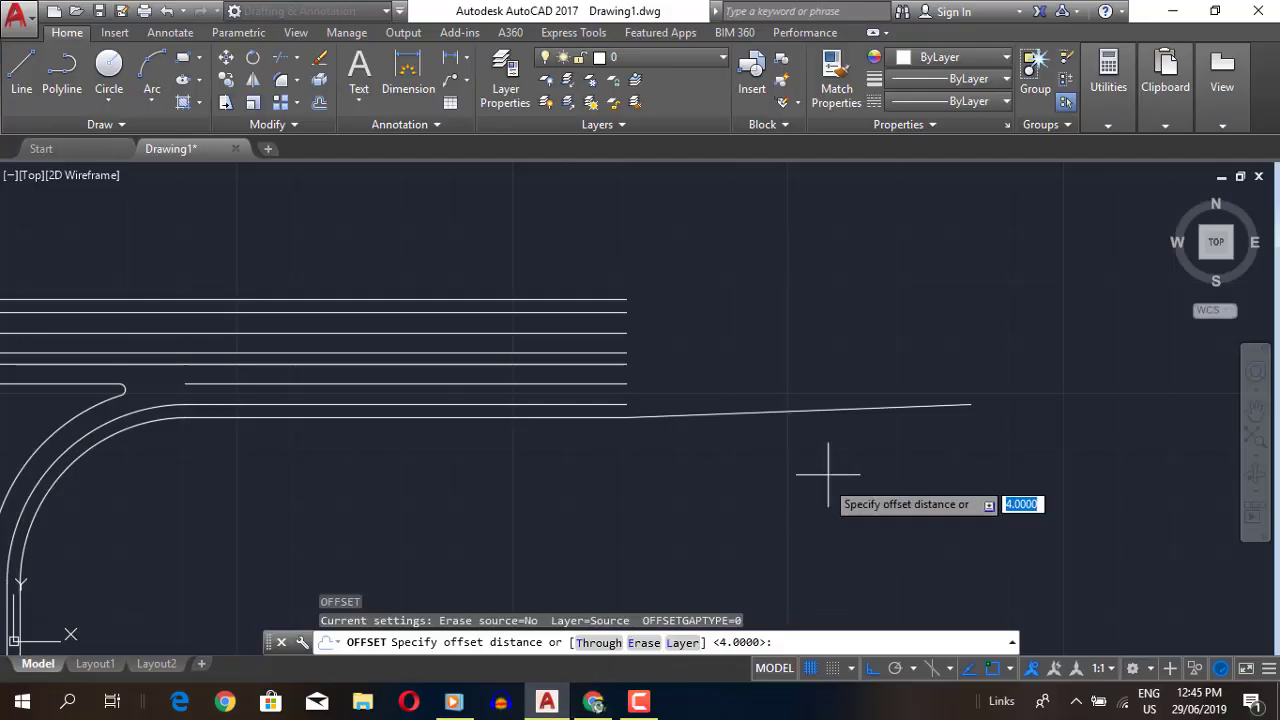
key("Return")
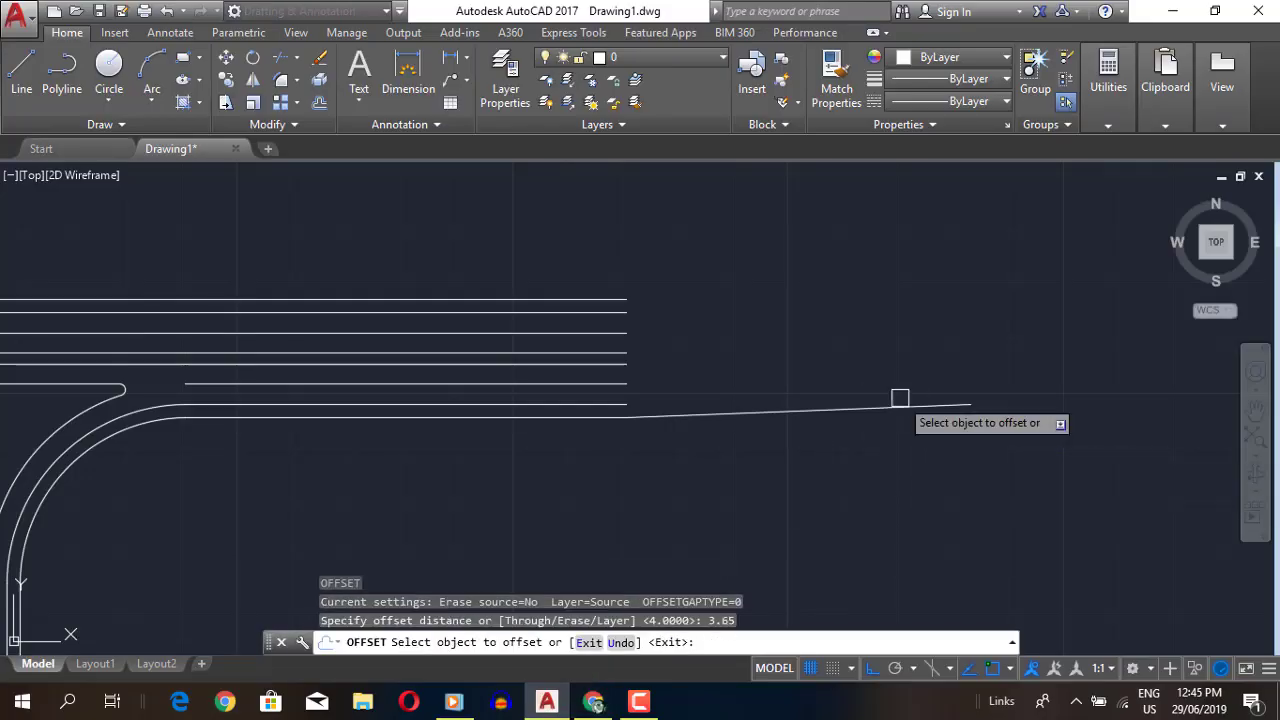
left_click(900, 403)
left_click(910, 390)
key("Escape")
- Draw horizontal helper lines running right, beyond the taper
type("l")
key("Return")
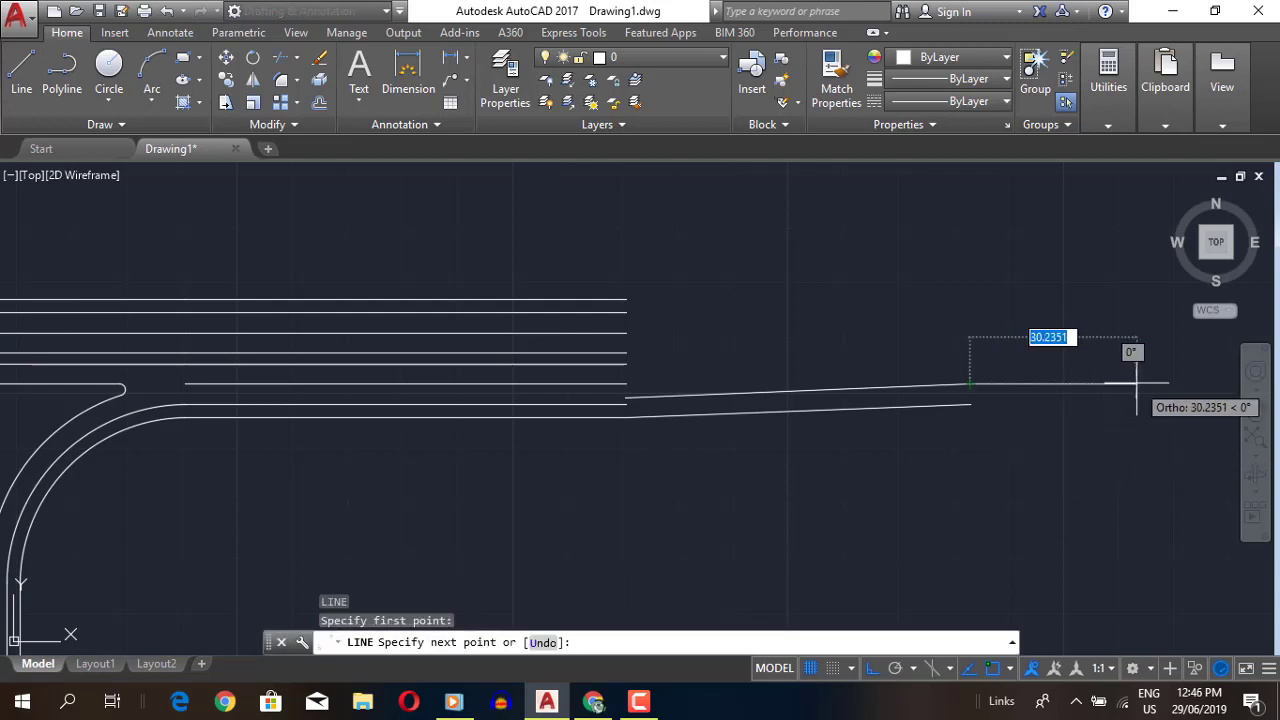
left_click(1182, 383)
key("Escape")
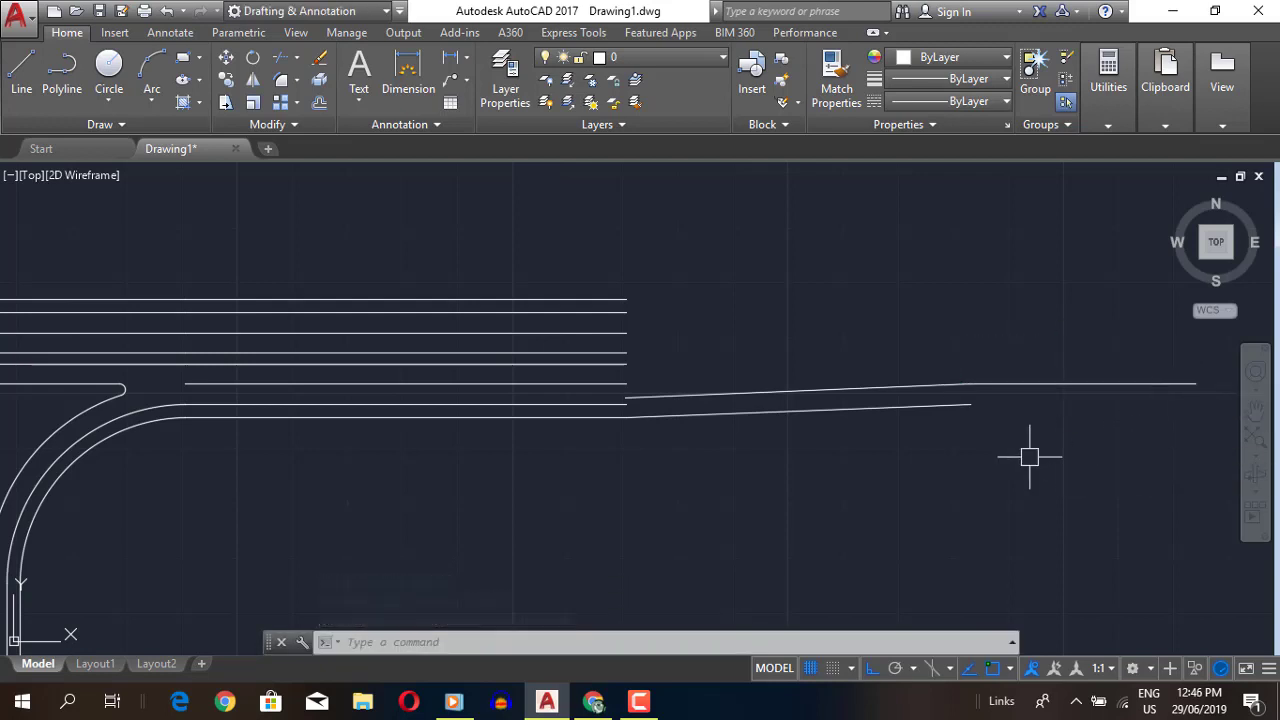
type("Eo")
key("Return")
type("3.")
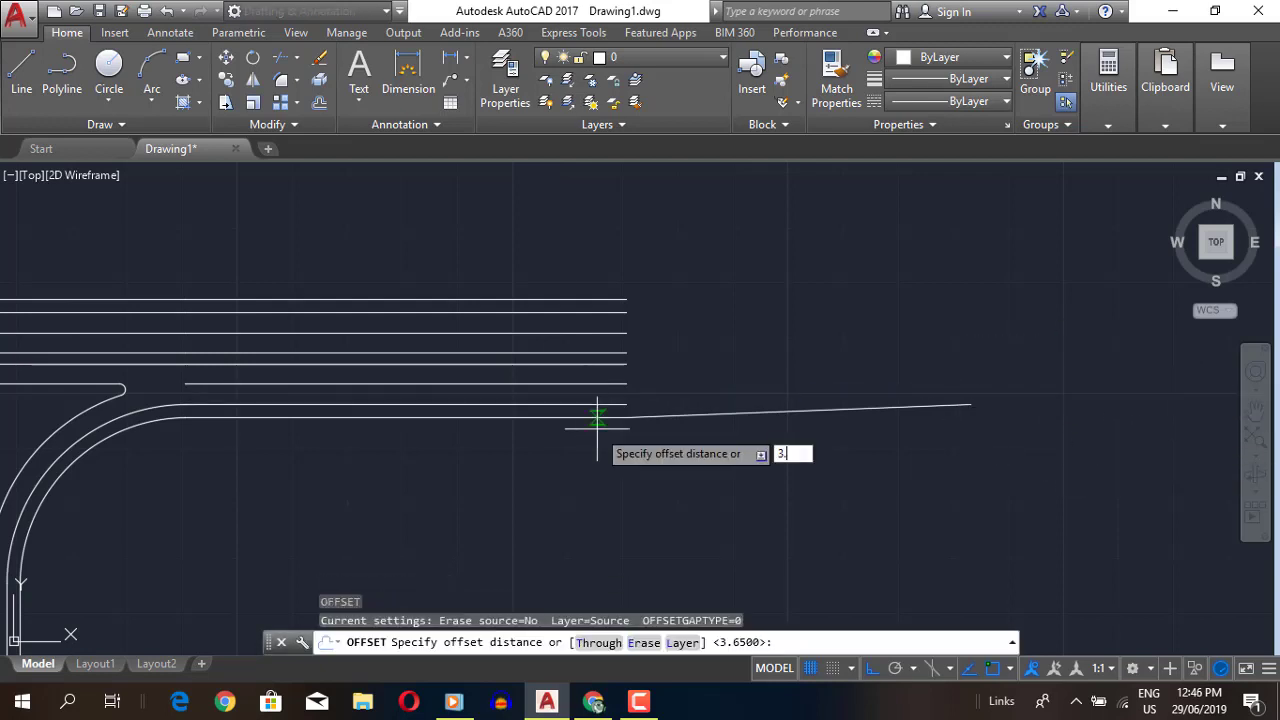
key("Return")
type("l")
key("Return")
left_click(1155, 397)
- Extend the sloped line to the chosen boundary
key("e")
key("x")
key("Return")
key("Return")
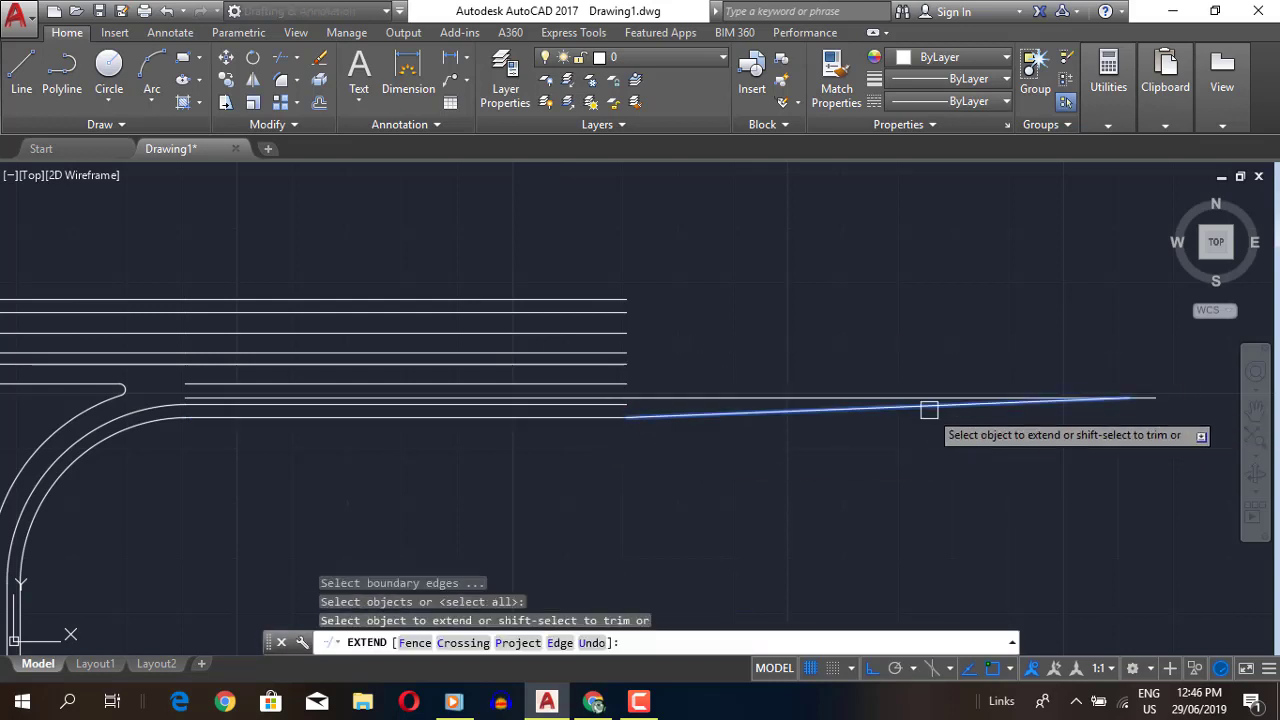
left_click(929, 409)
key("Escape")
left_click(651, 394)
- Undo the accidental erase and delete the two helper lines
key("Delete")
key("o")
key("Return")
key("Escape")
key("ctrl+z")
key("ctrl+z")
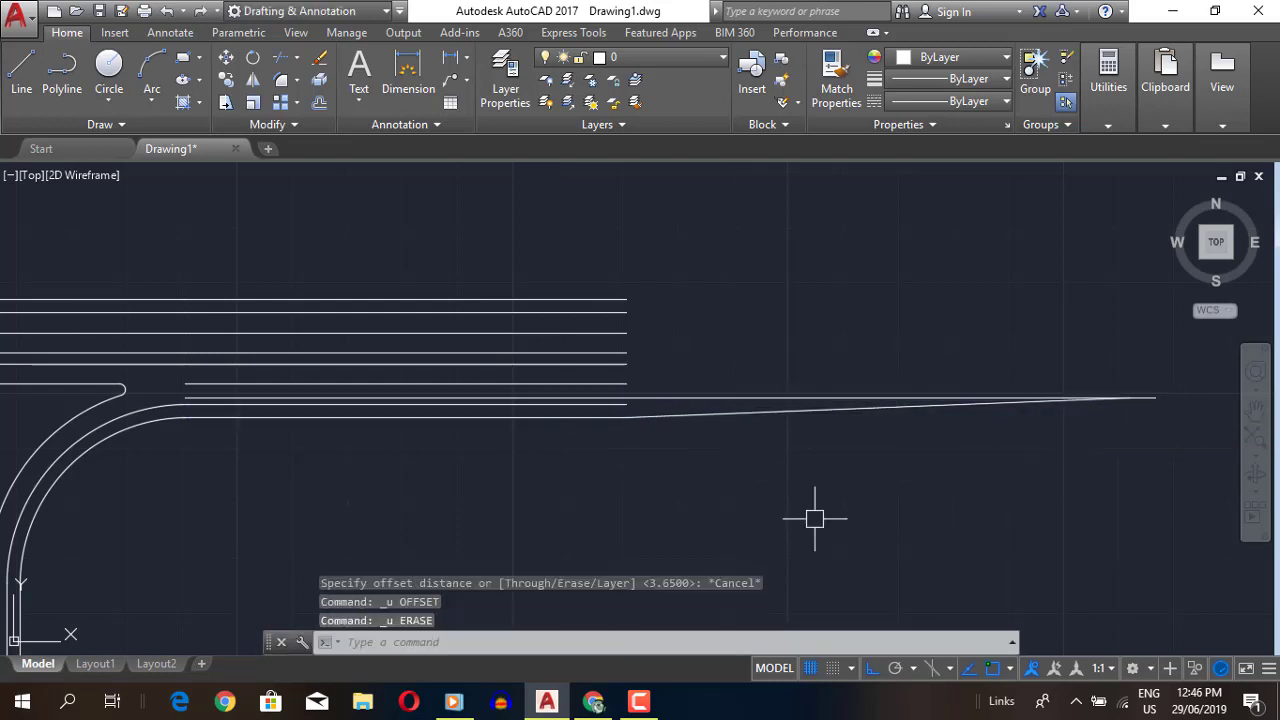
scroll(661, 392, "down", 2)
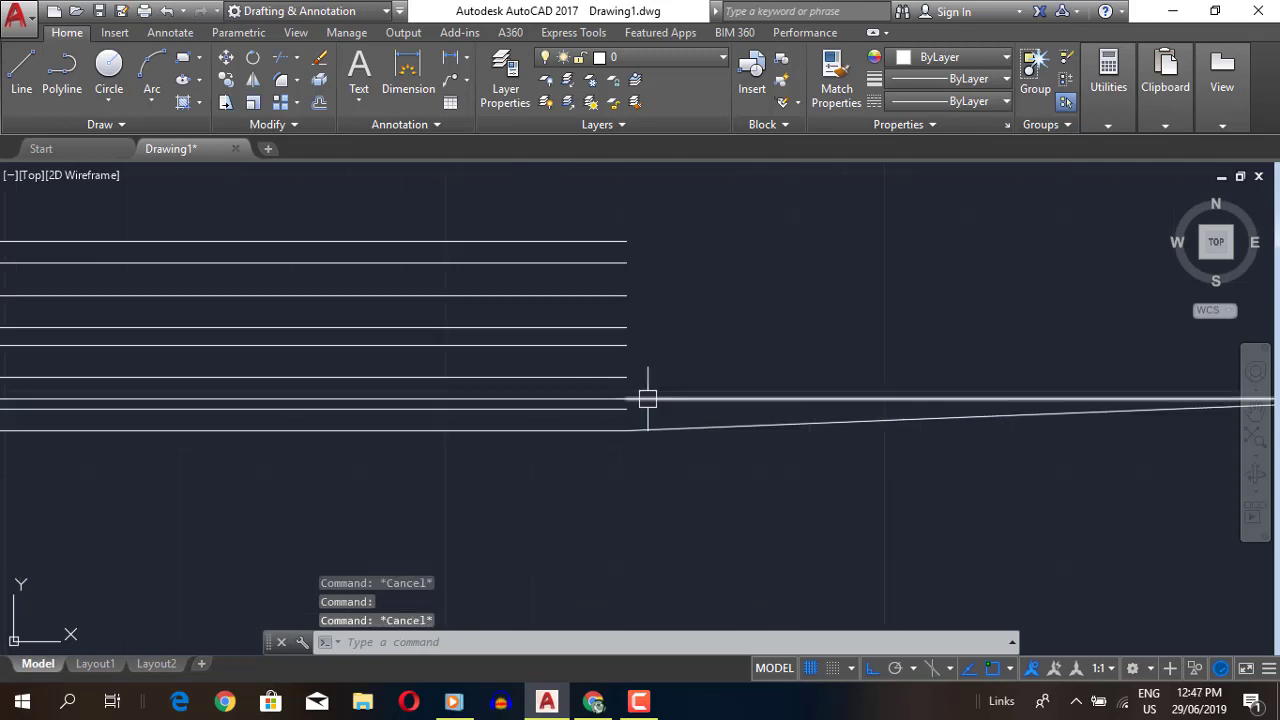
key("e")
key("Return")
- Offset the taper line 2.5 to create a parallel copy above it
key("o")
key("Return")
type("2.5")
key("Return")
left_click(900, 409)
left_click(950, 385)
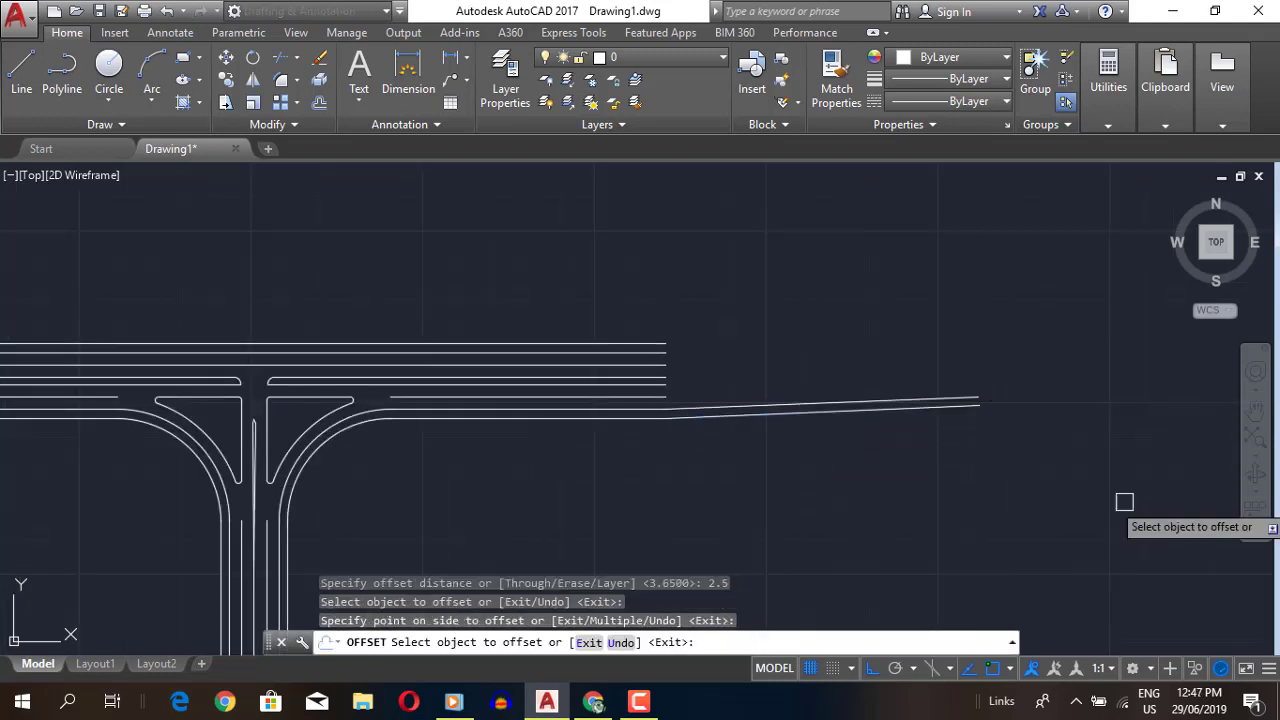
key("Escape")
- Offset the sloped line 3.65 to its upper side, checking the reference PDF
key("Return")
type("3.65")
key("Return")
left_click(749, 403)
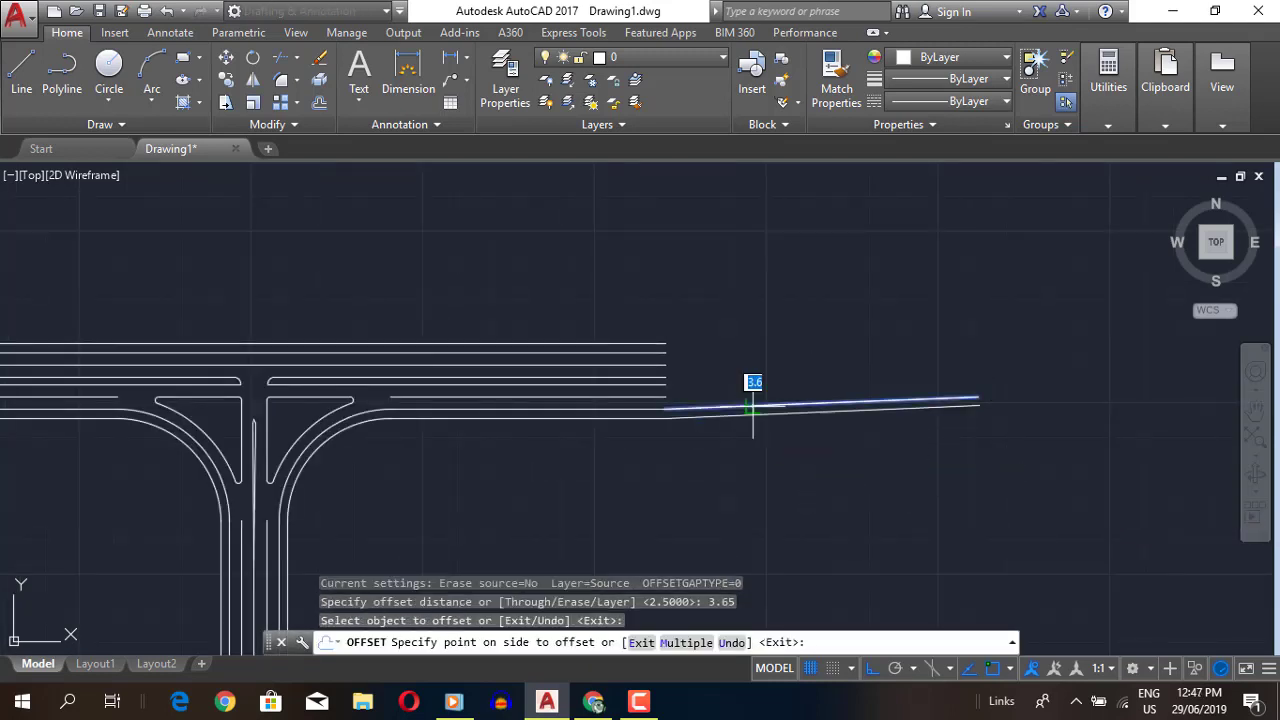
left_click(749, 382)
left_click(593, 701)
left_click(547, 701)
left_click(831, 388)
key("e")
key("Return")
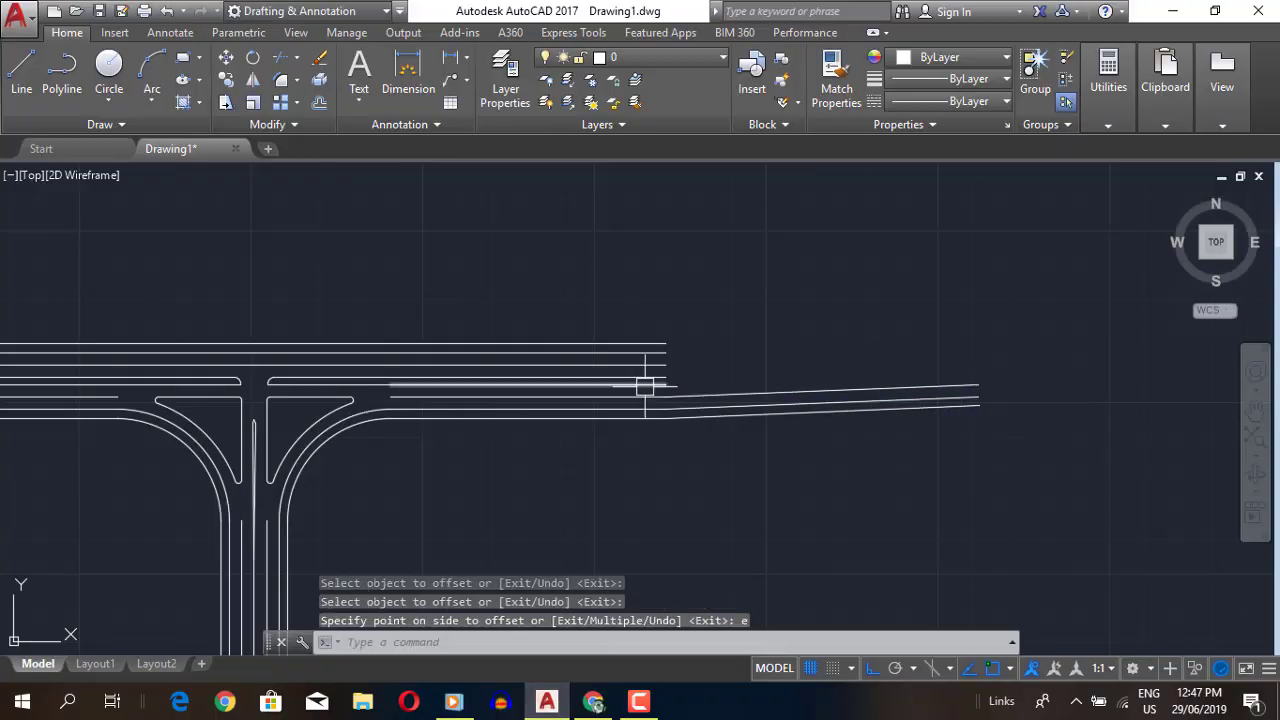
type("ex")
- Start and cancel the EXTEND and LINE commands
key("Return")
key("Return")
key("Escape")
type("l")
key("Return")
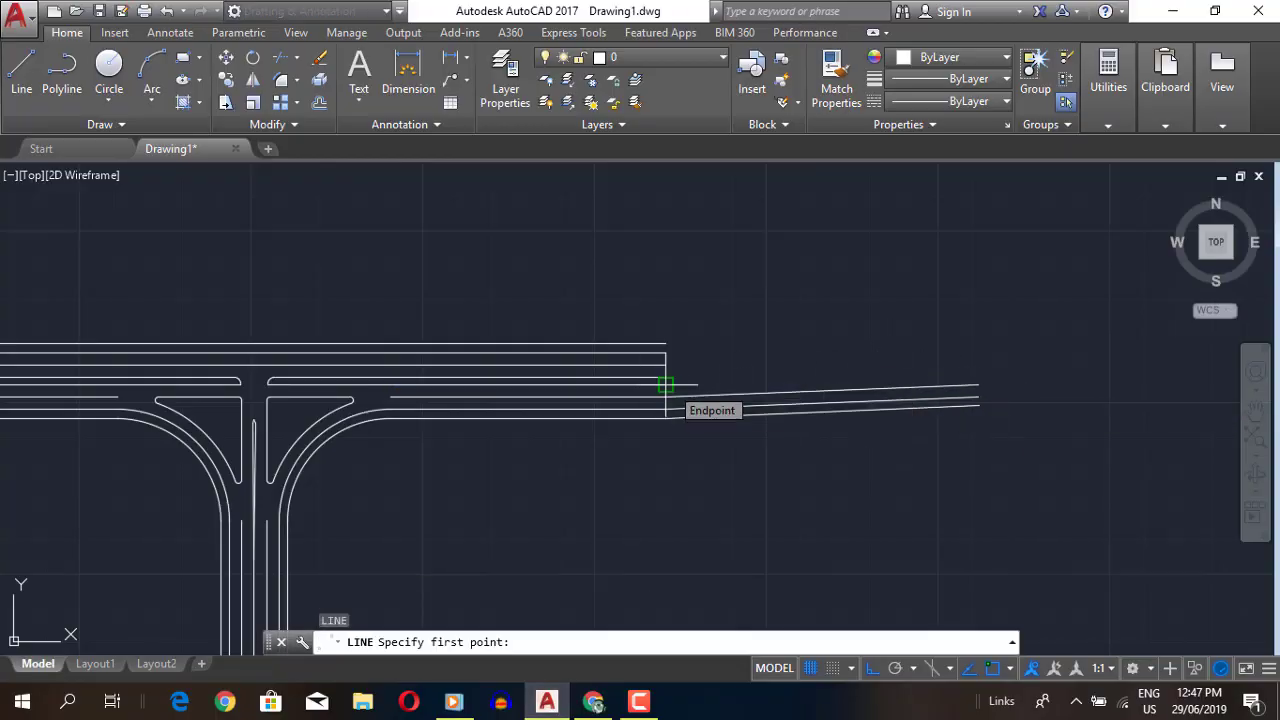
key("Escape")
type("ex")
key("Return")
key("Escape")
- Draw a horizontal line from the lane line's endpoint out to the right
key("l")
key("Return")
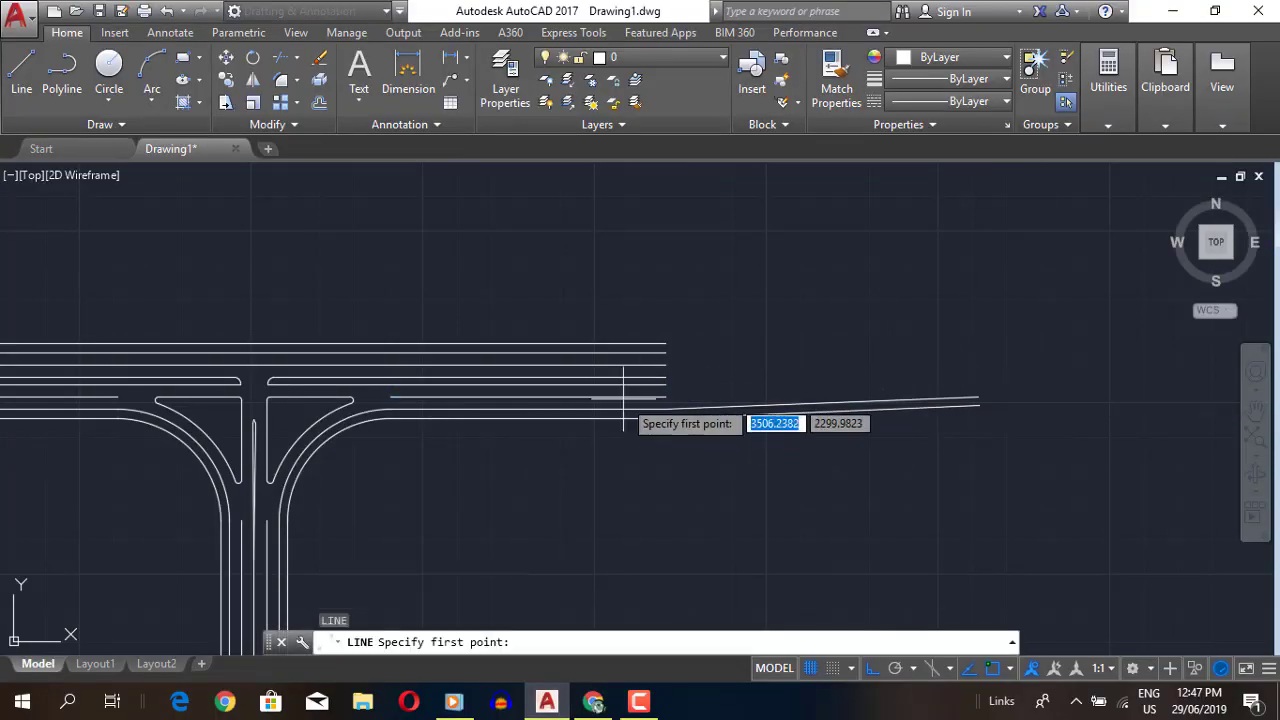
left_click(665, 397)
left_click(979, 397)
right_click(1093, 336)
left_click(1115, 337)
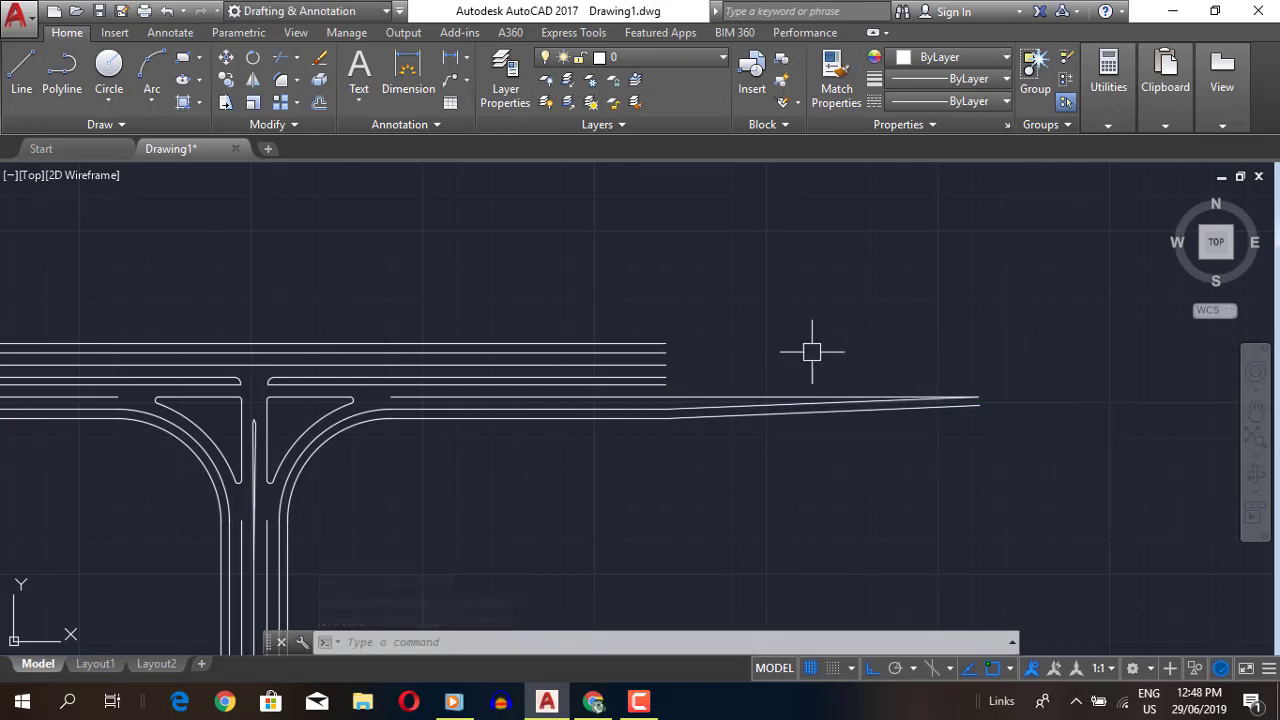
left_click(665, 383)
middle_click_drag(665, 383, 275, 383)
left_click(1149, 381)
key("Return")
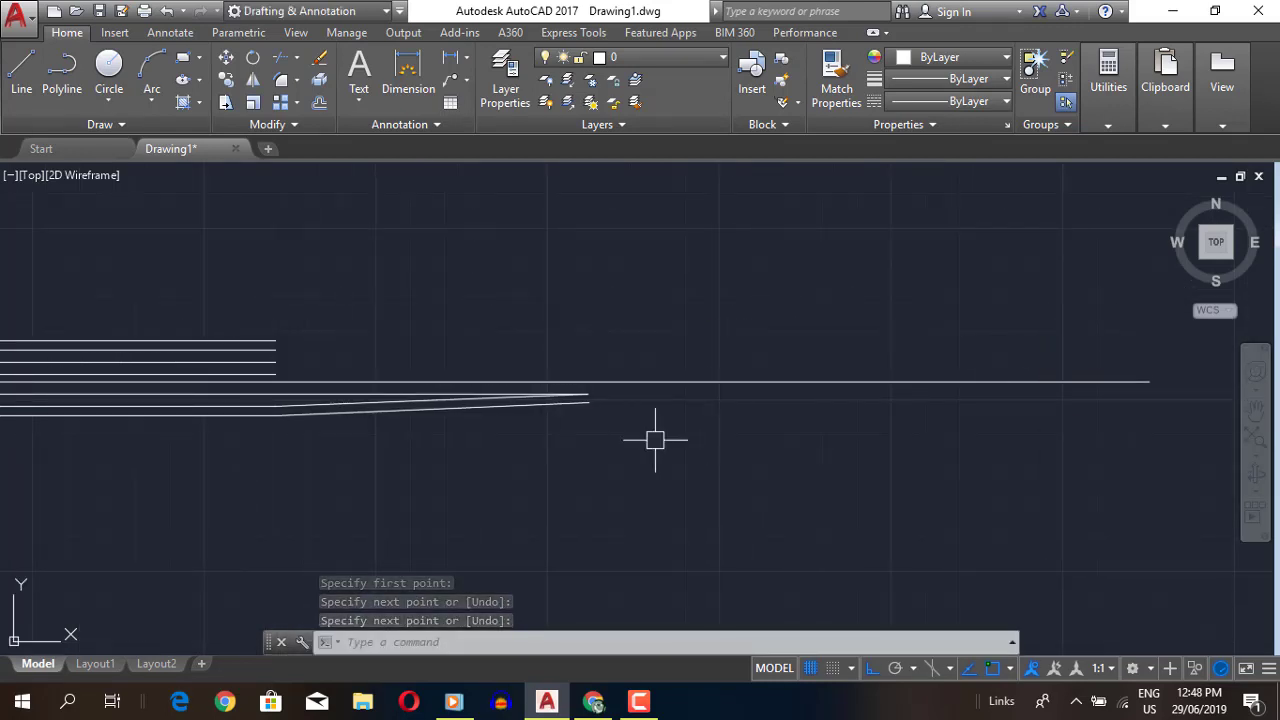
- Draw a 50-unit line from the taper's end, after checking the reference PDF
left_click(595, 704)
key("alt+Tab")
left_click(586, 391)
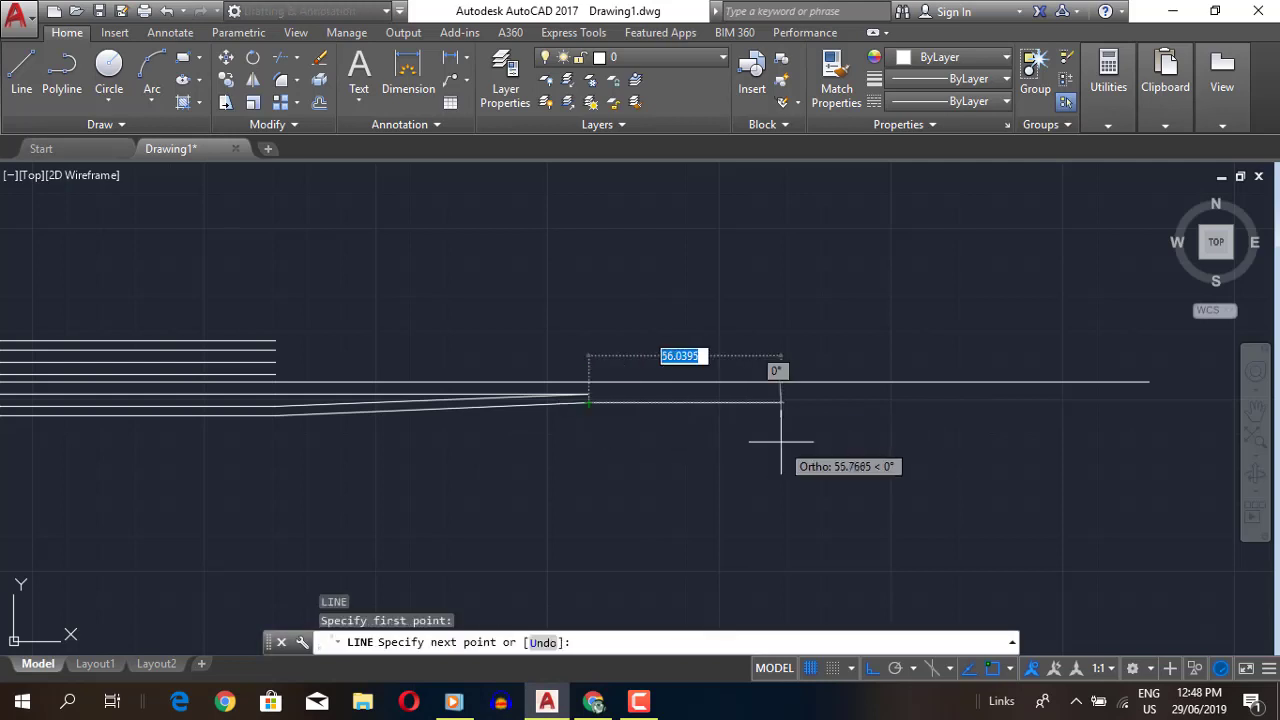
type("50")
key("Return")
key("Escape")
scroll(831, 443, "up", 2)
key("space")
key("Escape")
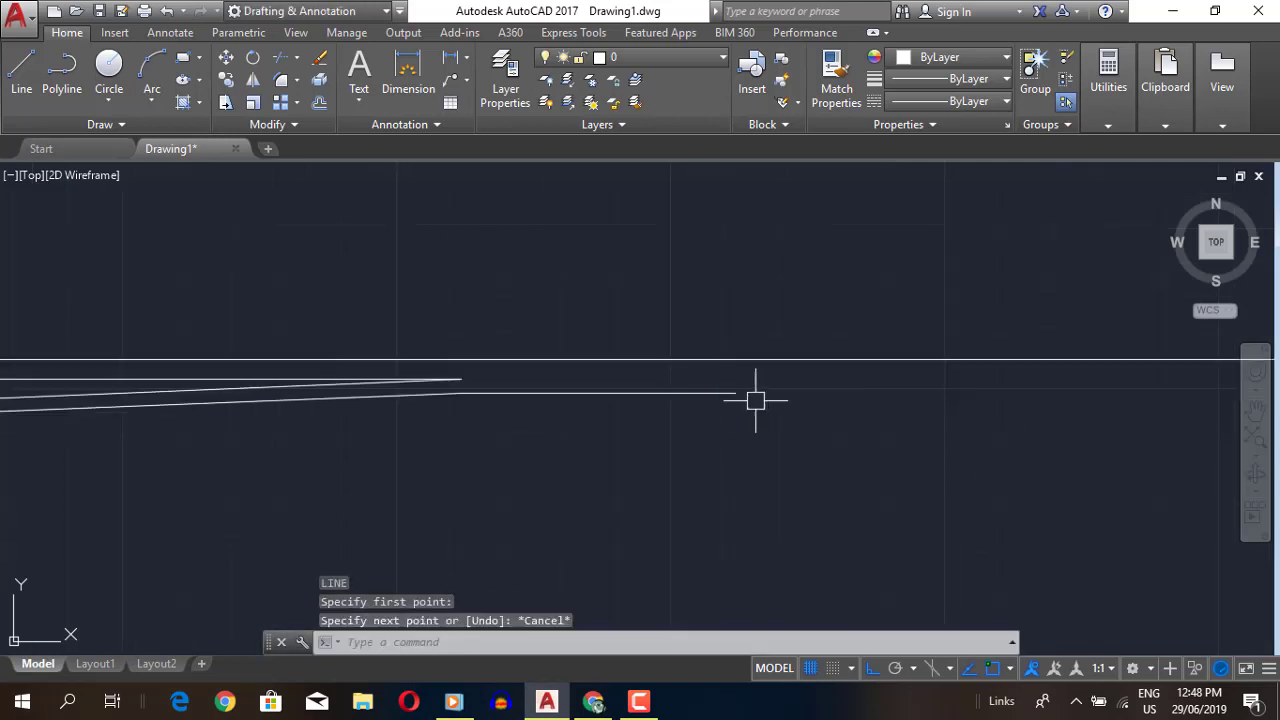
- Erase the stray short segments near the taper
scroll(760, 400, "up", 4)
key("space")
scroll(715, 385, "up", 5)
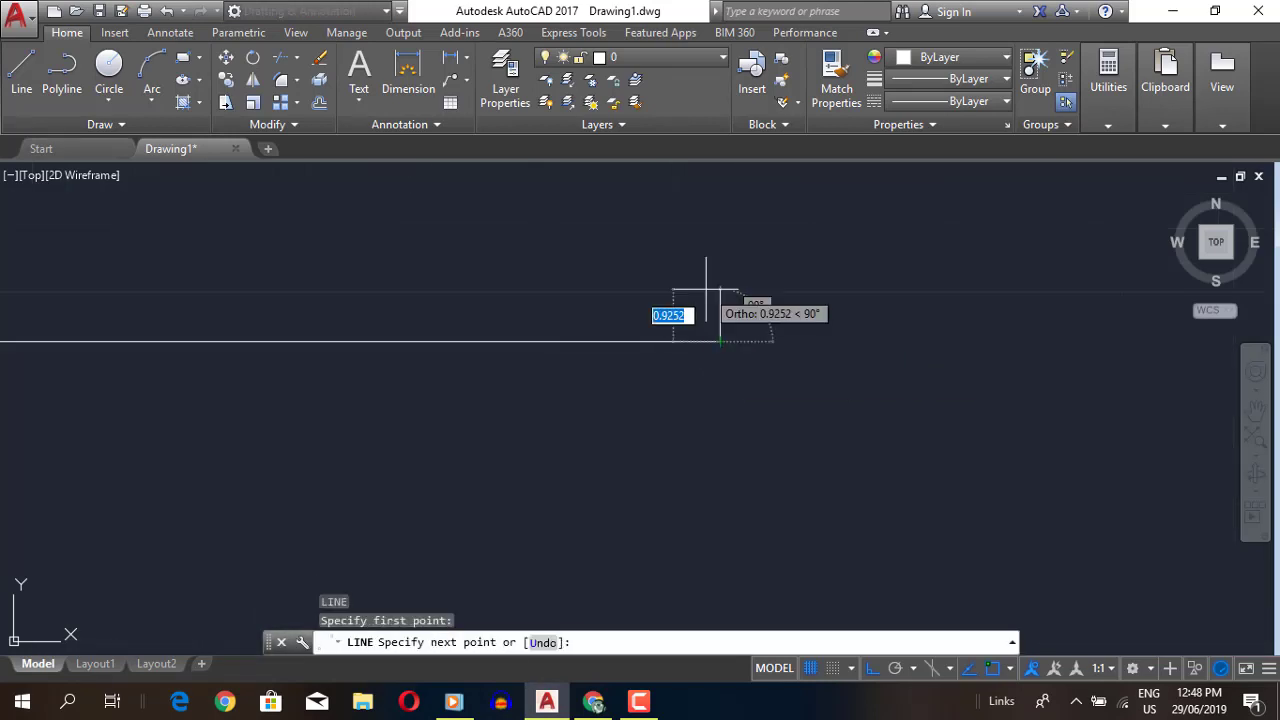
key("Return")
scroll(706, 300, "down", 5)
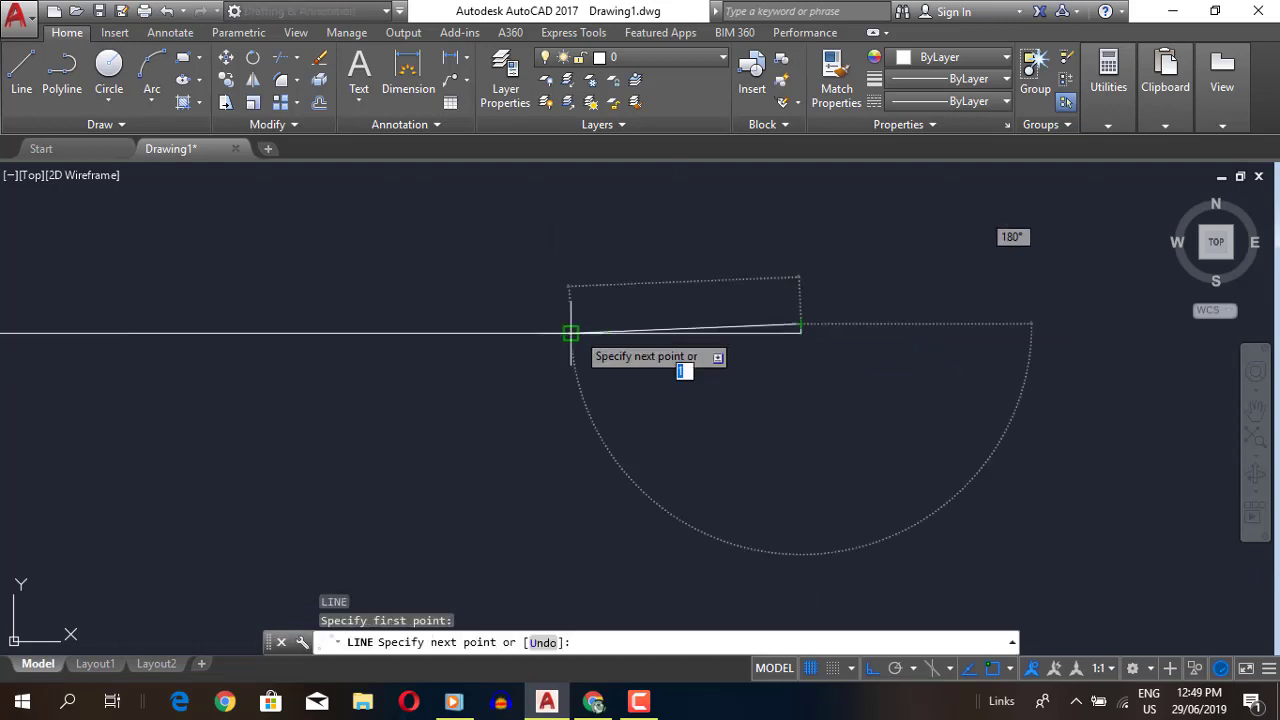
key("Escape")
left_click(794, 334)
scroll(816, 317, "up", 5)
type("e")
key("Return")
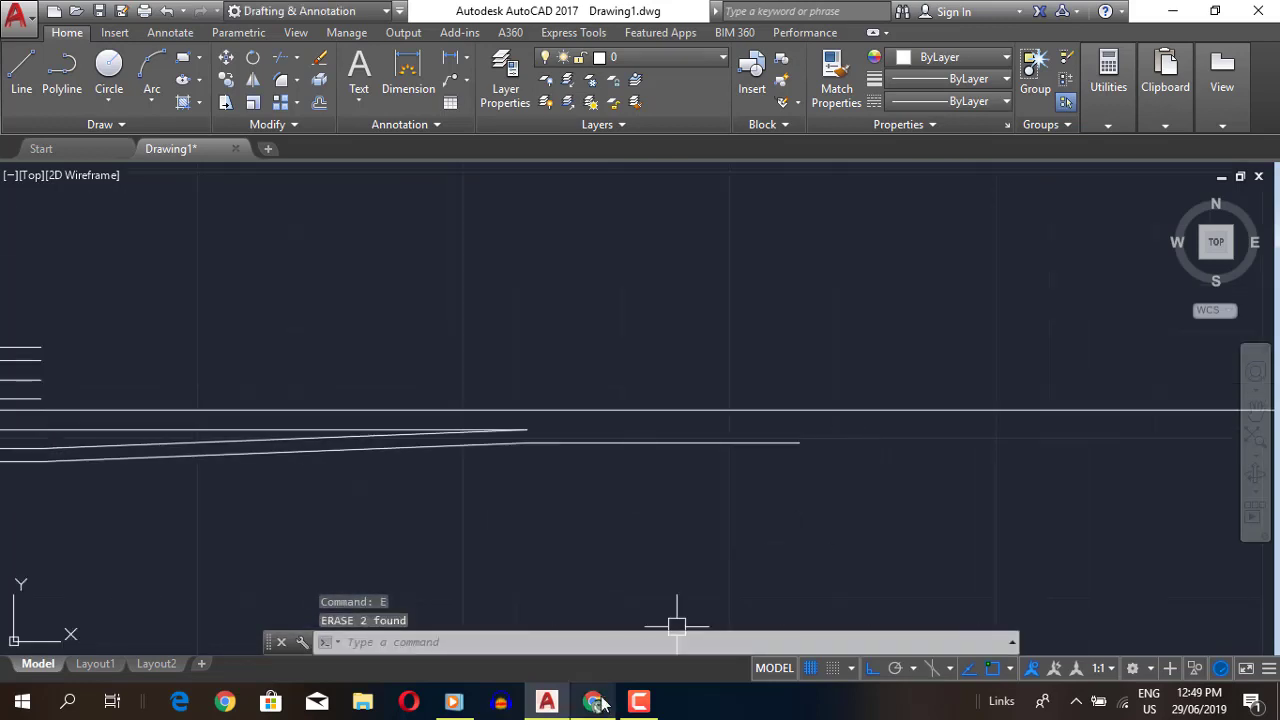
- Draw a long horizontal lane edge line from the lane's end westward
left_click(593, 701)
key("alt+Tab")
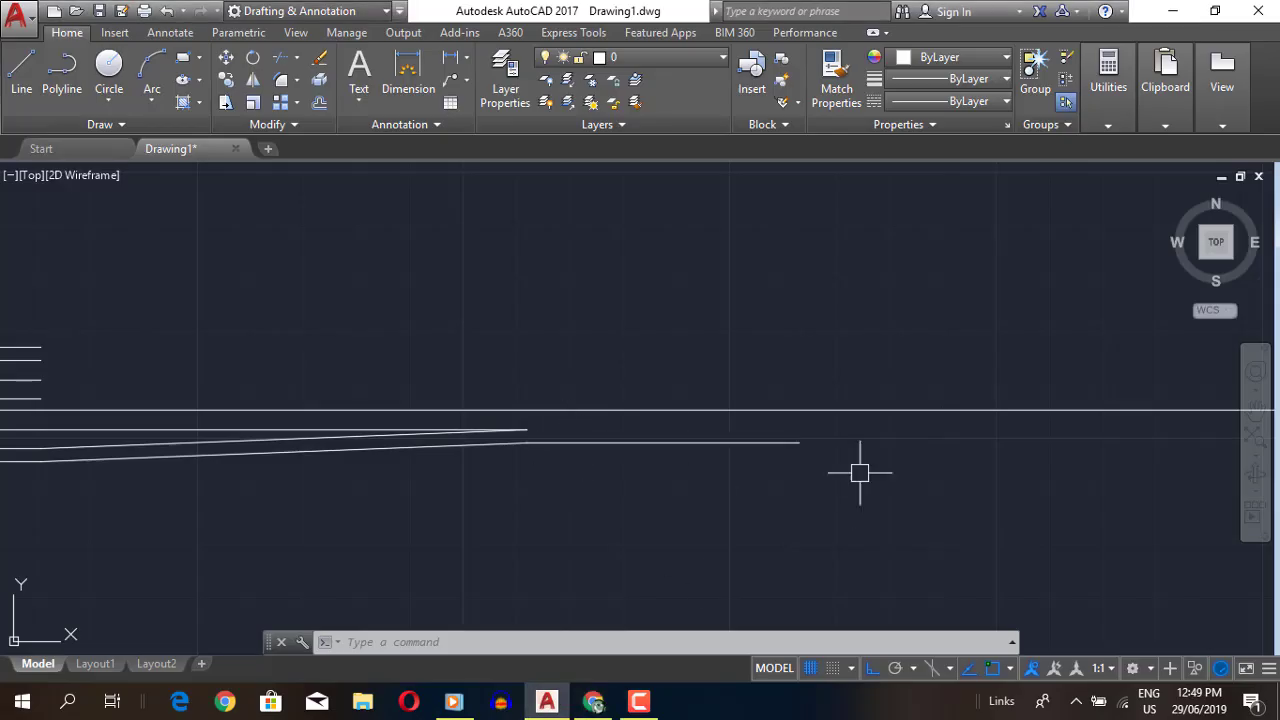
key("o")
key("Return")
key("Return")
left_click(780, 442)
key("Escape")
key("l")
key("Return")
left_click(1184, 422)
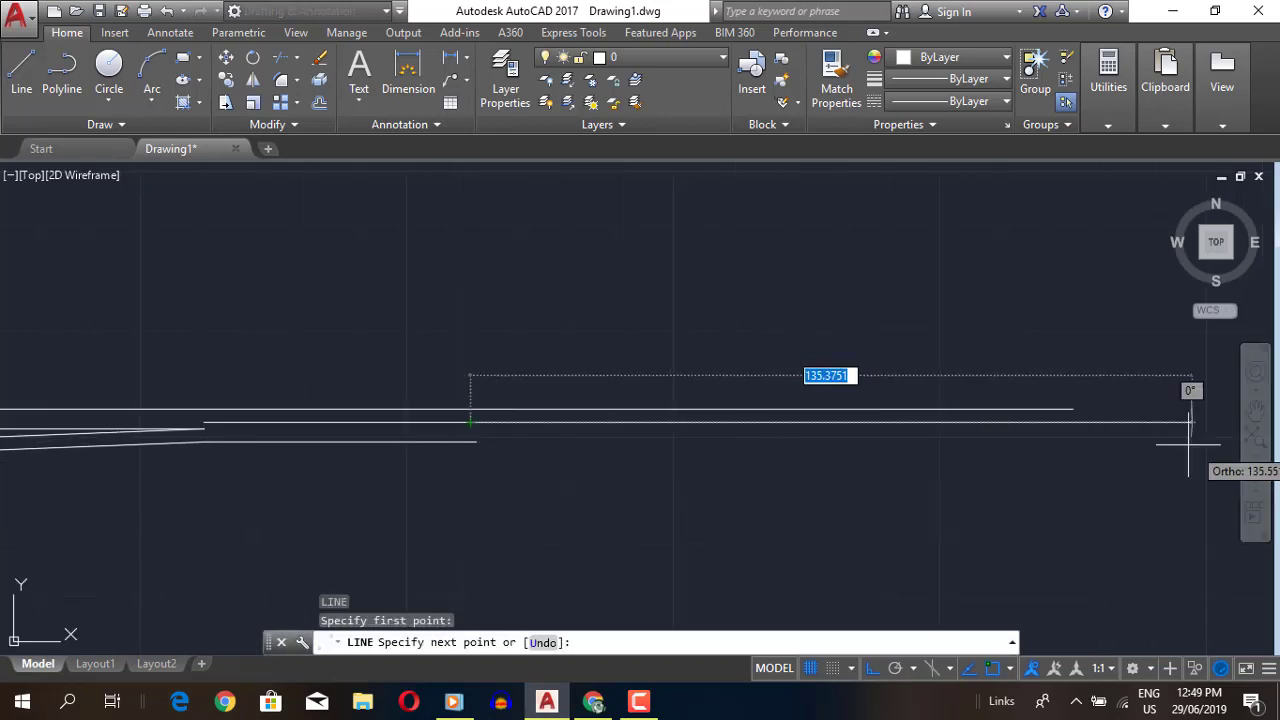
left_click(470, 422)
- Extend the short sloped line to the new lane edge line
type("x")
key("Return")
key("Return")
left_click(470, 442)
key("Escape")
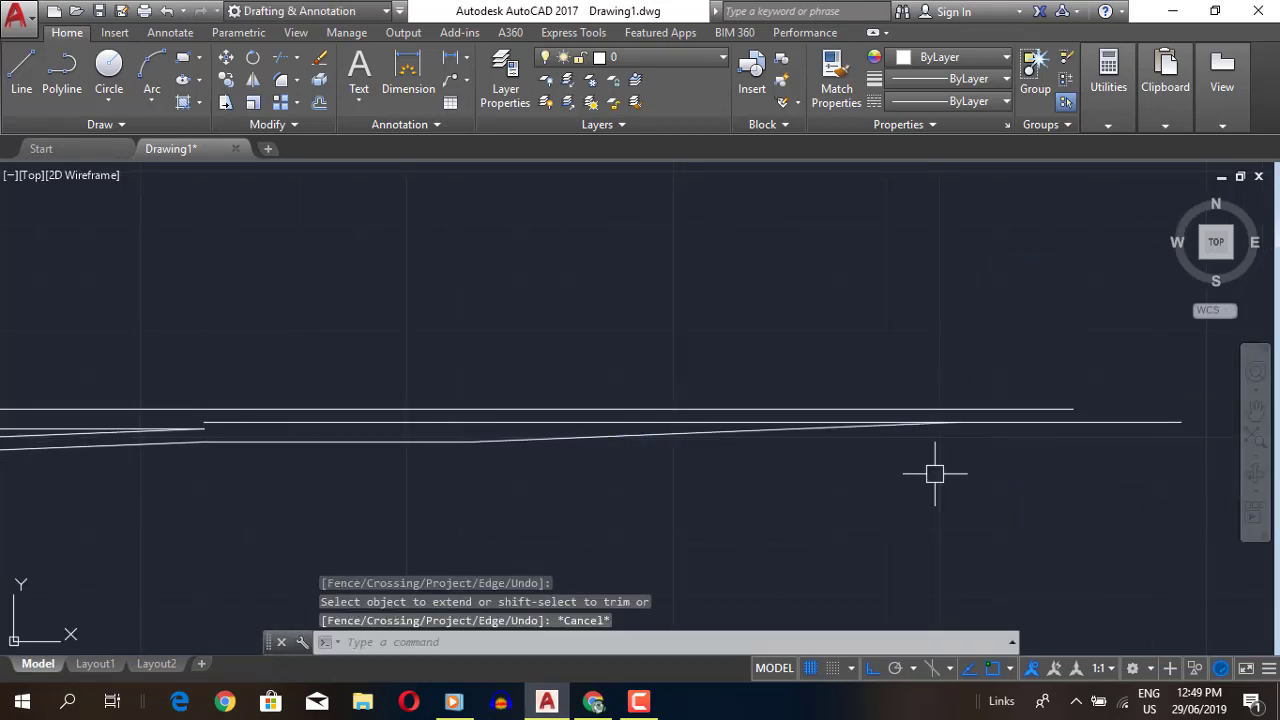
left_click(857, 423)
- Offset the new horizontal line upward at the default distance
type("t")
key("Return")
type("2.")
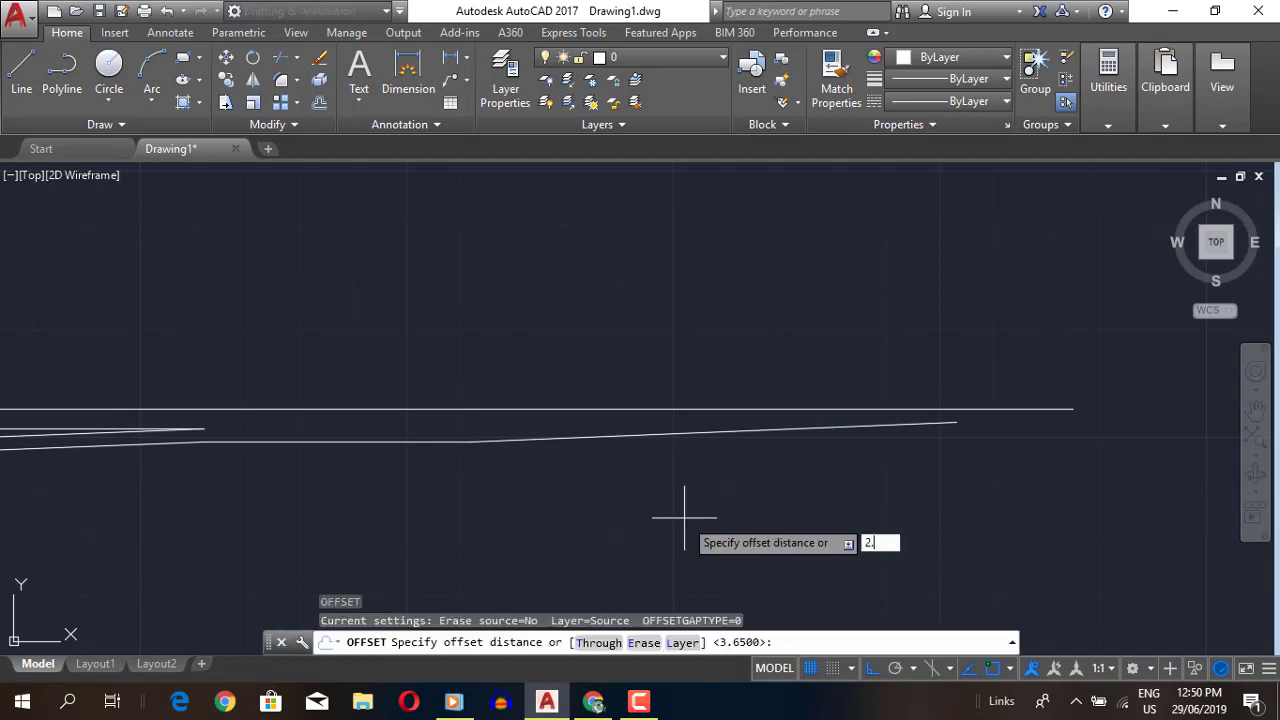
key("Return")
left_click(500, 424)
left_click(494, 378)
key("Escape")
- Offset another parallel lane line above and extend the left lane line to its boundary
scroll(497, 409, "down", 4)
scroll(586, 395, "up", 4)
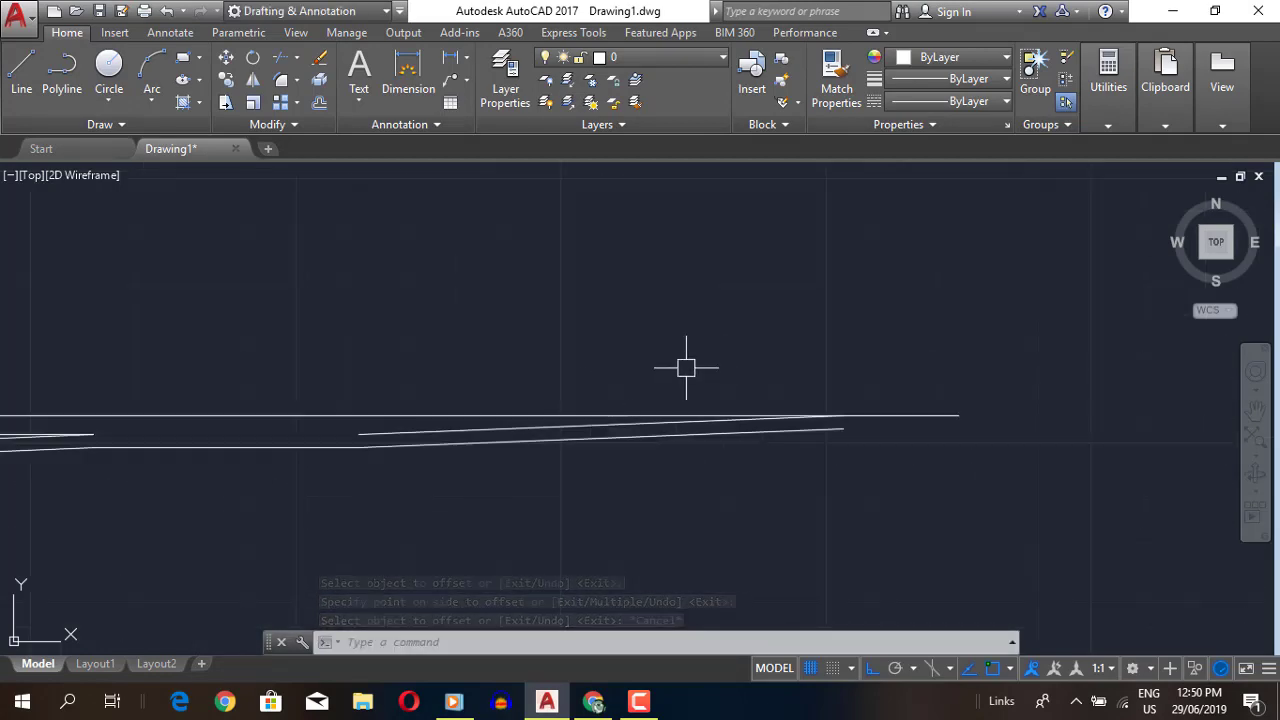
key("Return")
key("Return")
left_click(566, 418)
left_click(571, 333)
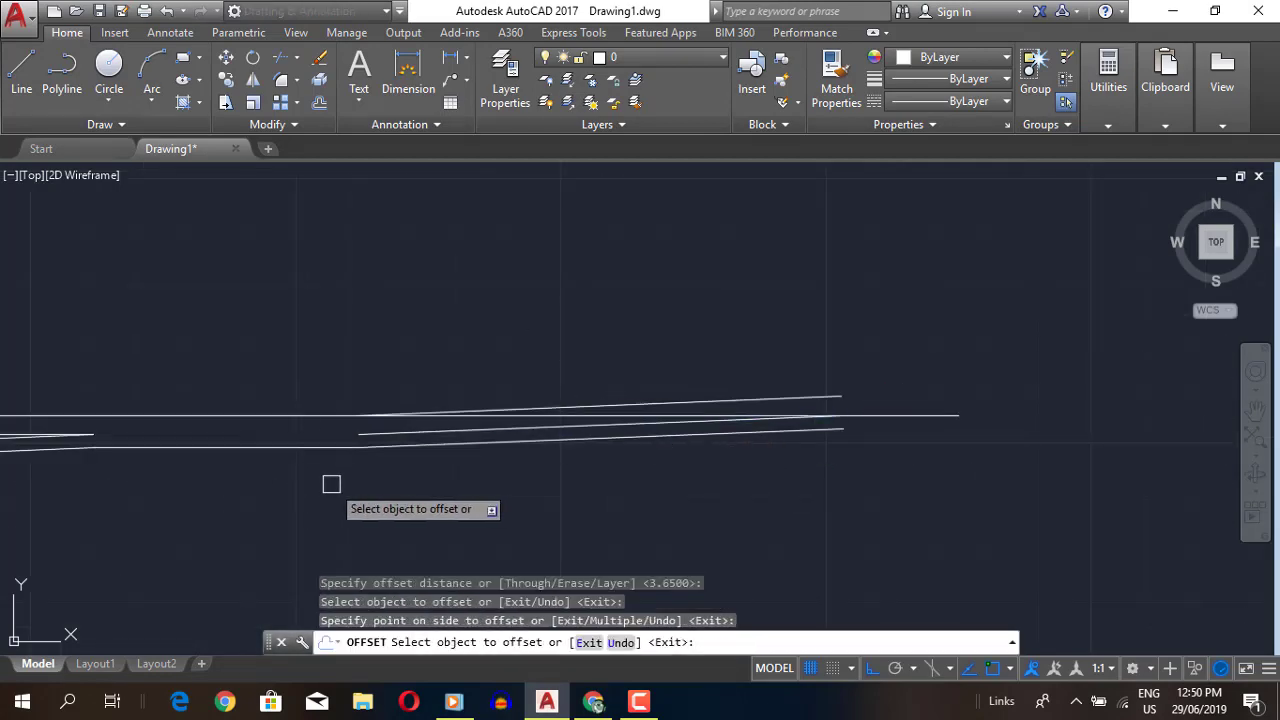
type("ex")
key("Return")
key("Return")
left_click(303, 448)
- Set up a 2.5 offset for the lane lines, discarding an unfinished line
type("o2.5")
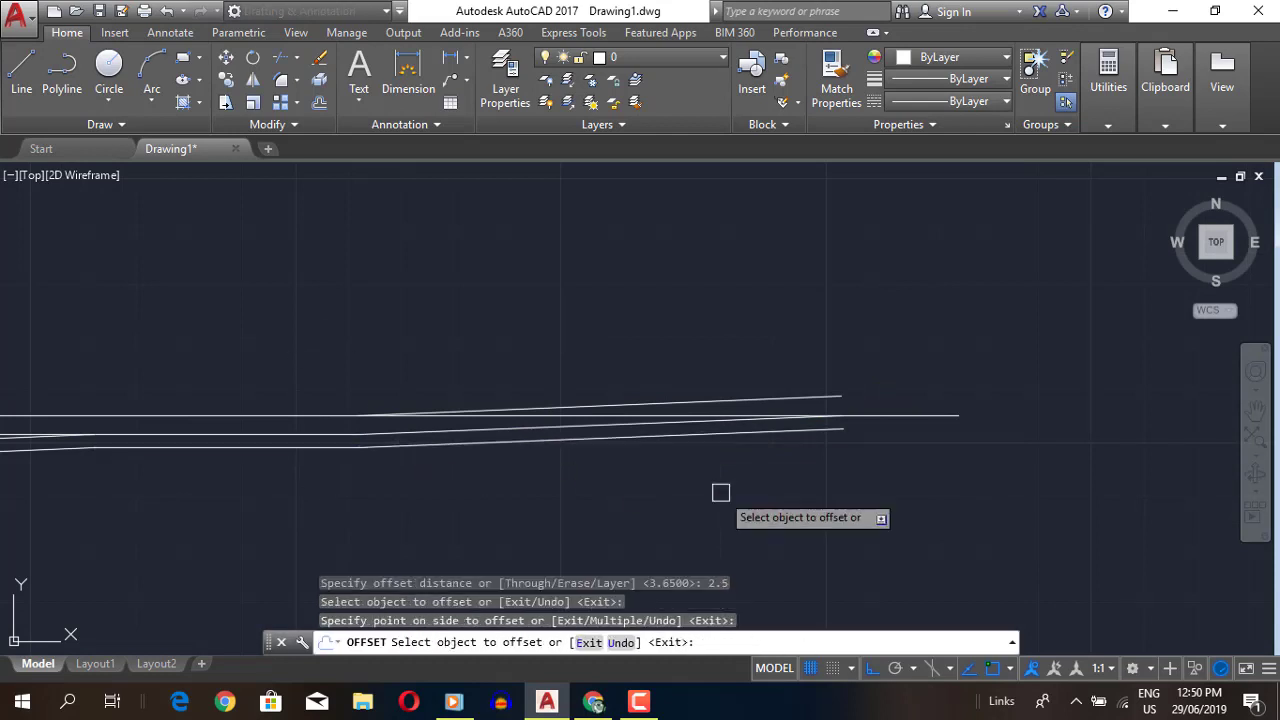
key("Escape")
scroll(734, 380, "up", 3)
type("l")
left_click(623, 374)
left_click(845, 375)
key("Escape")
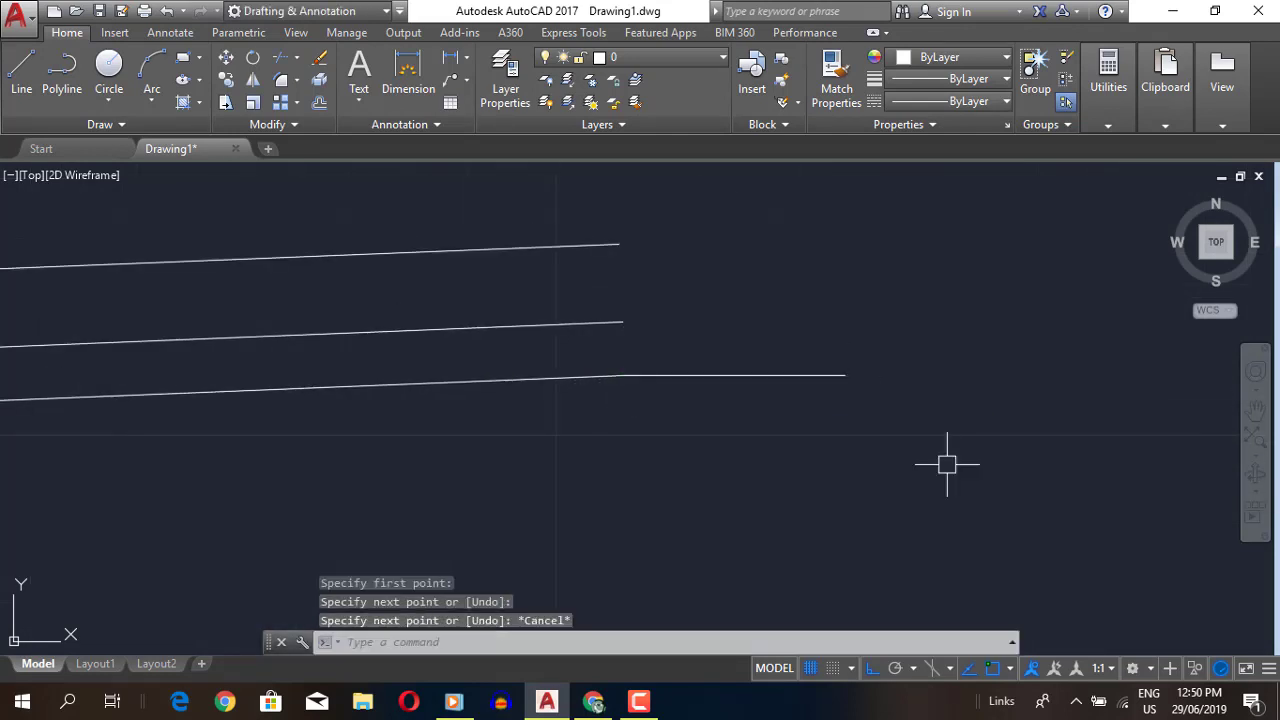
type("o")
key("Return")
key("Return")
- Draw a connecting line from the top line's endpoint, then view the reference PDF
scroll(649, 349, "up", 3)
left_click(649, 349)
type("exl")
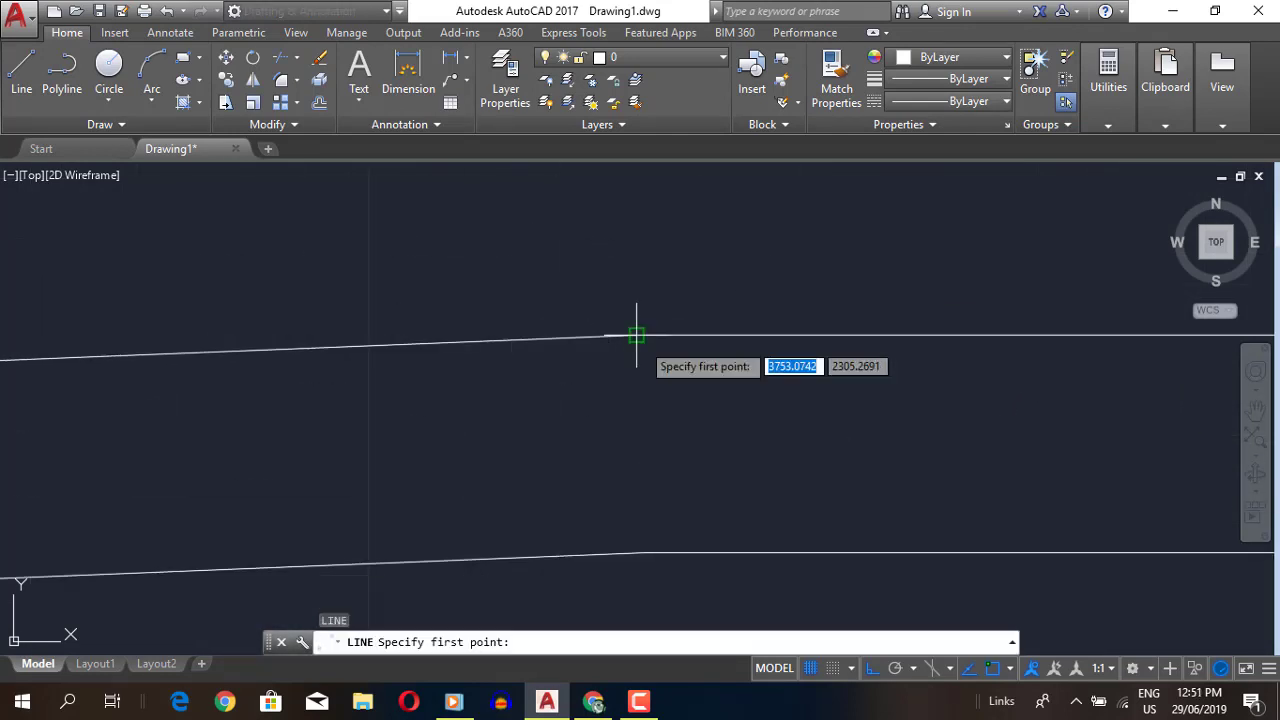
scroll(734, 277, "down", 3)
left_click(676, 246)
left_click(1031, 281)
key("Escape")
scroll(903, 577, "down", 3)
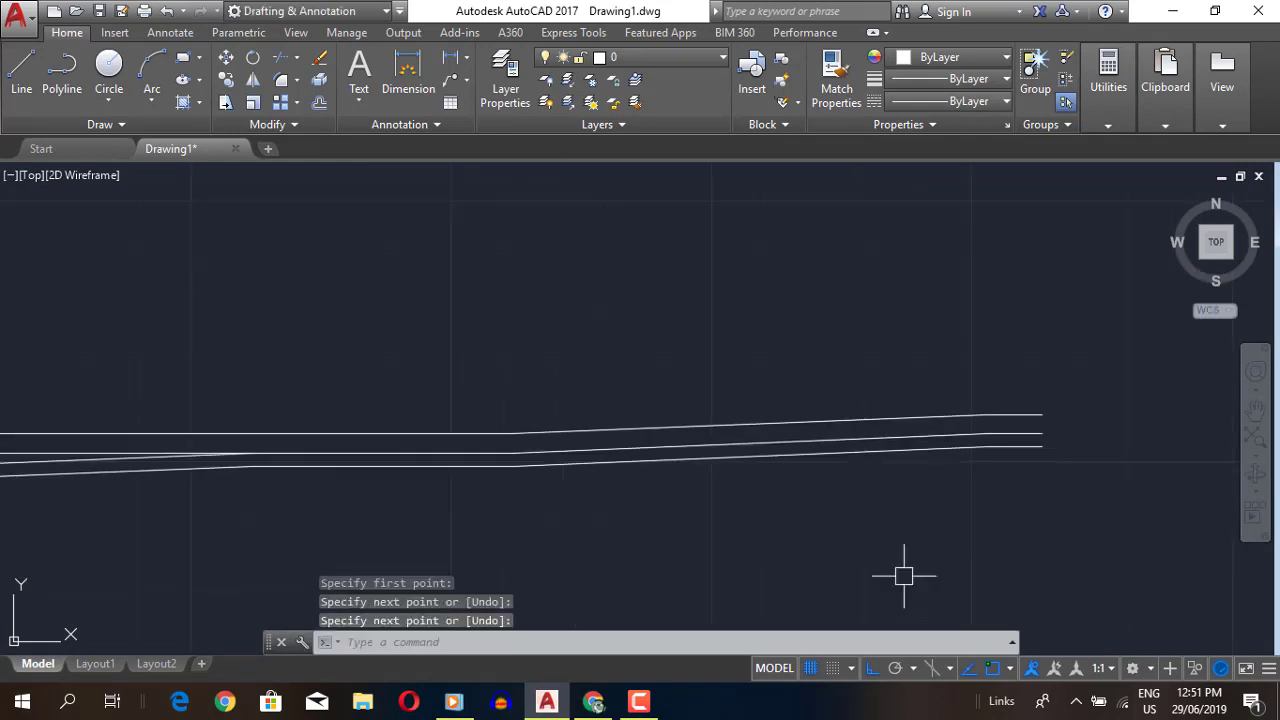
scroll(803, 609, "down", 3)
scroll(651, 563, "up", 3)
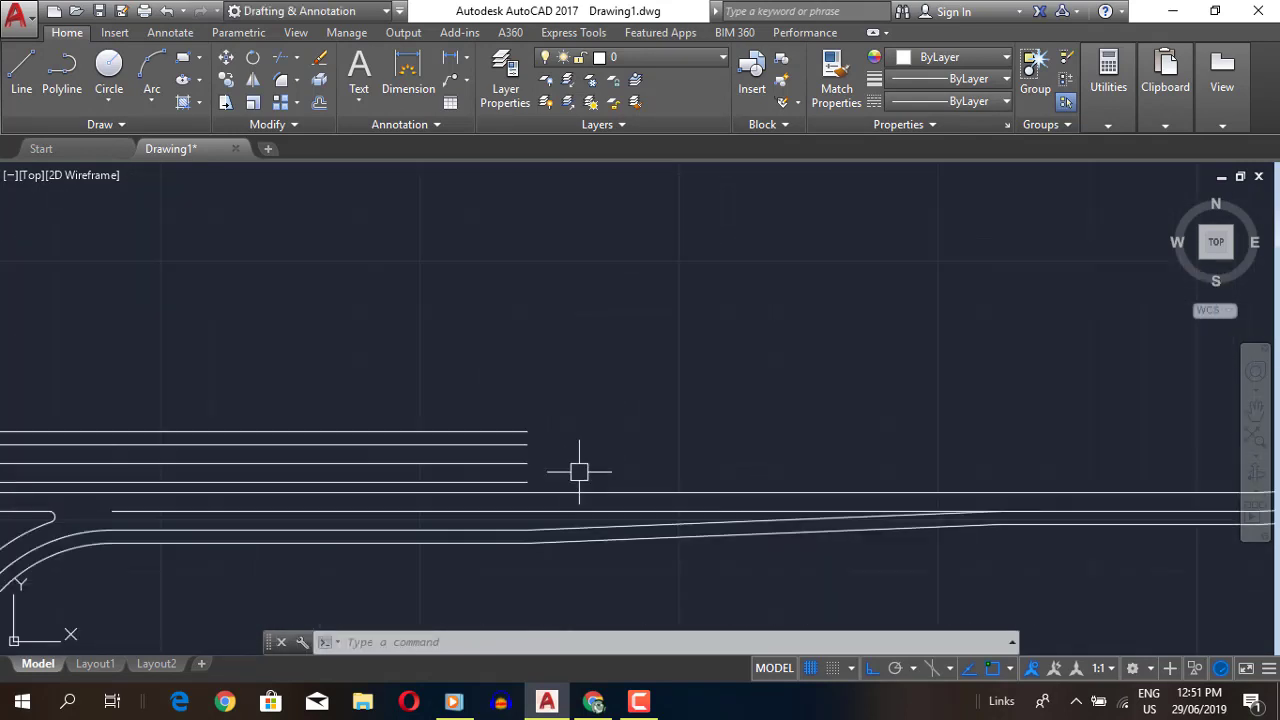
left_click(594, 702)
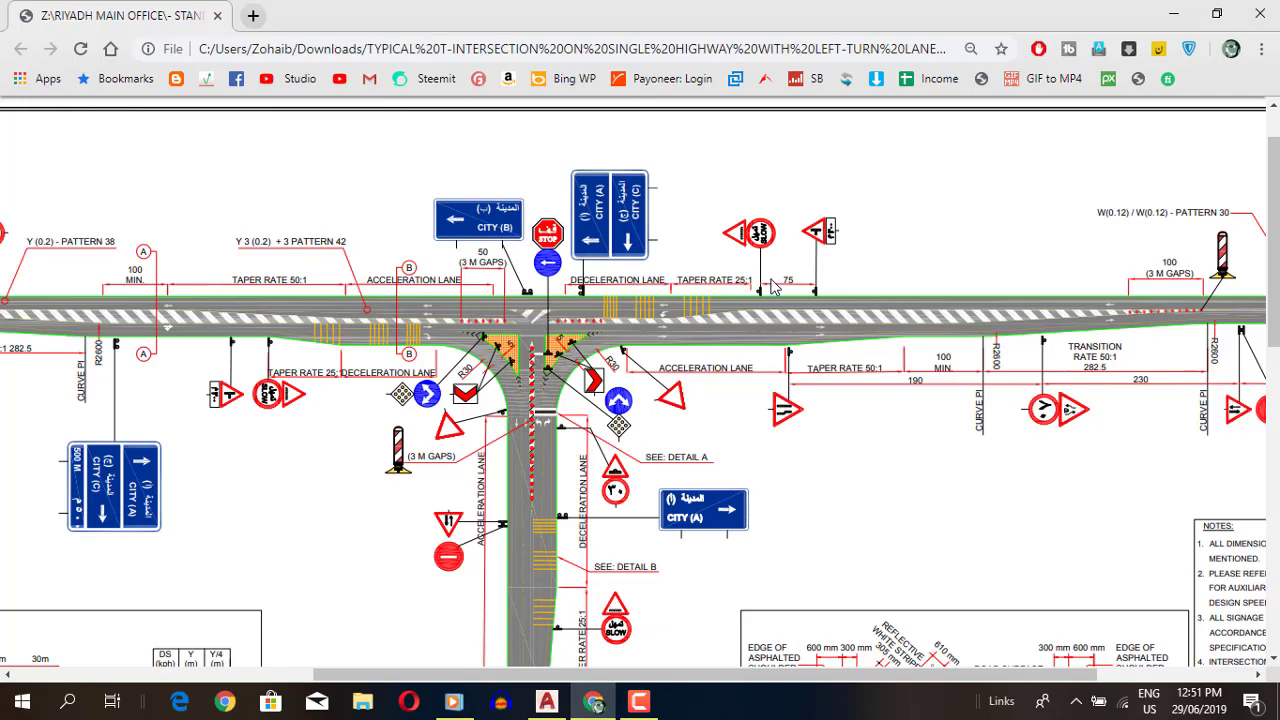
- Check the reference intersection plan PDF, then bring the road drawing back into view
left_click(547, 702)
middle_click_drag(614, 594, 683, 389)
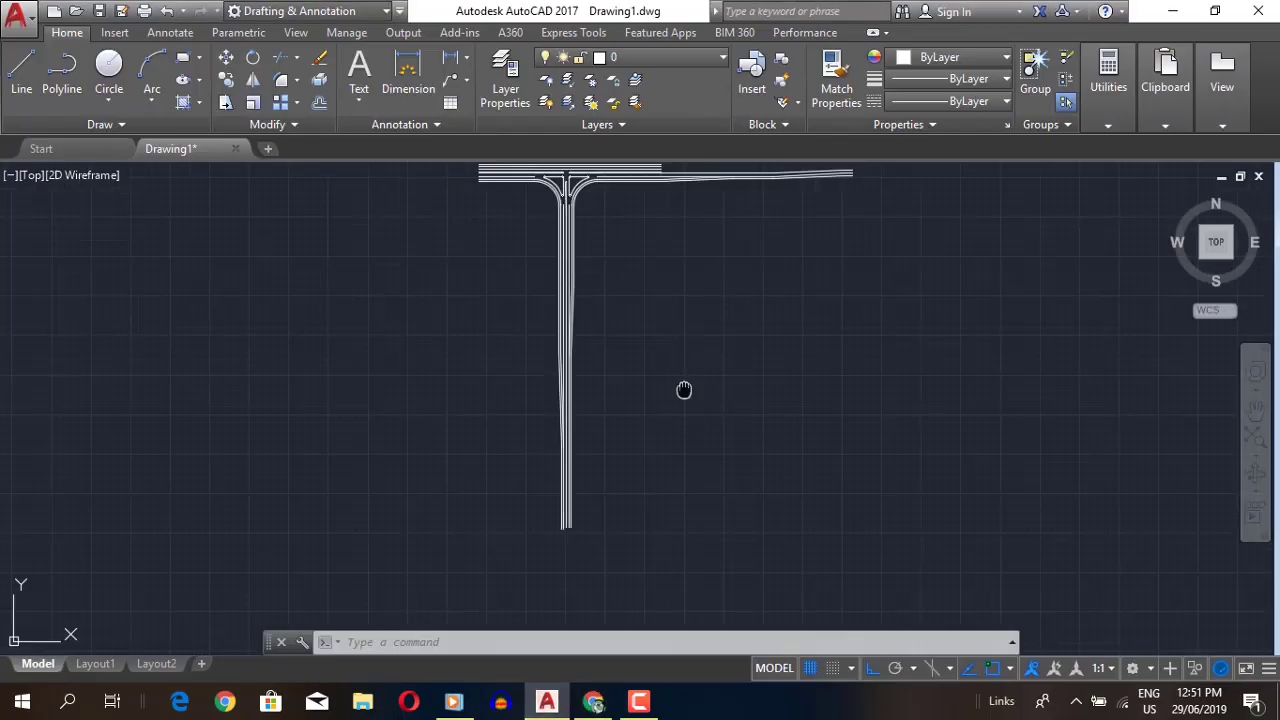
scroll(638, 396, "up", 3)
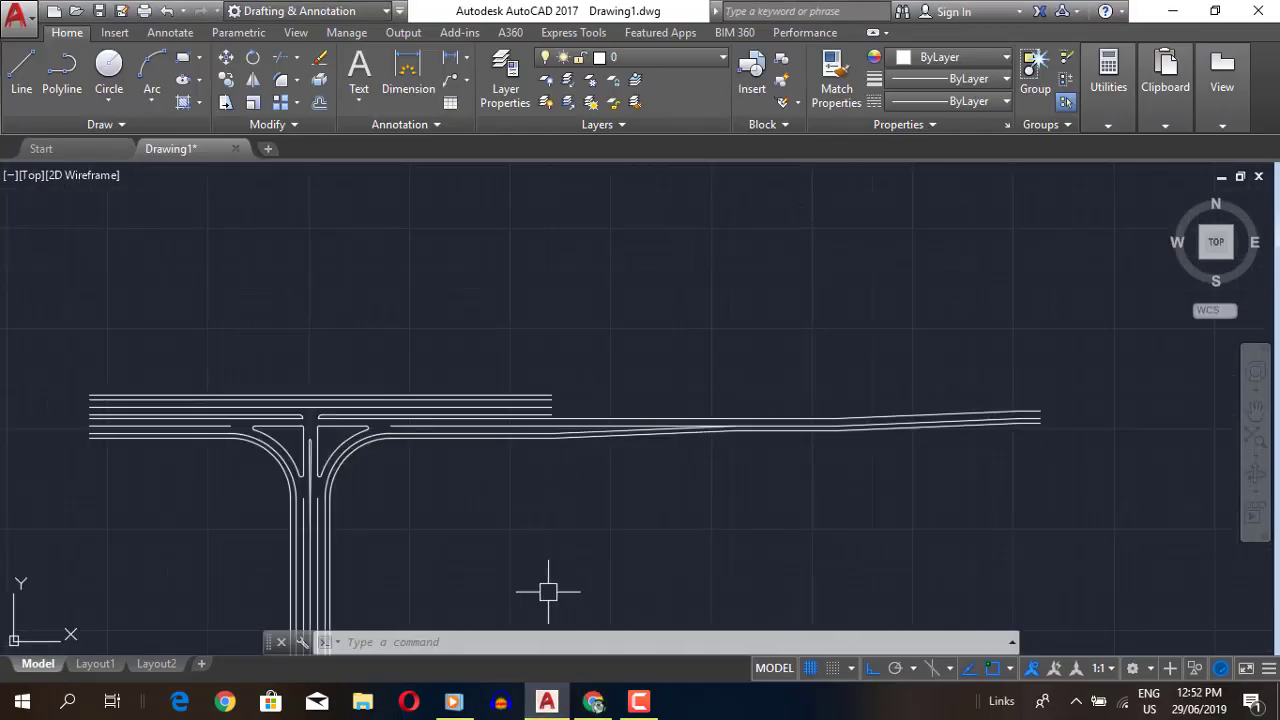
key("alt+Tab")
key("alt+Tab")
scroll(465, 413, "up", 4)
key("alt+Tab")
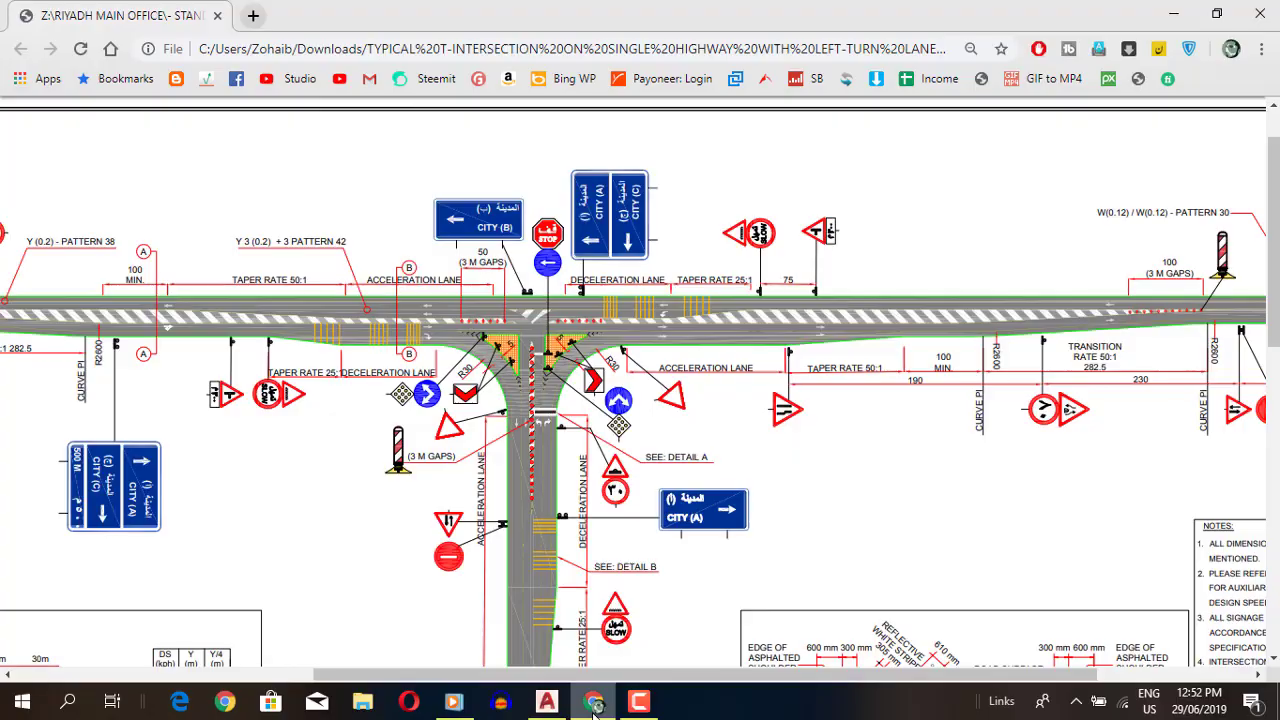
key("alt+Tab")
- Break the upper main-road lane line at a single point near the junction
left_click(267, 124)
left_click(232, 142)
left_click(490, 430)
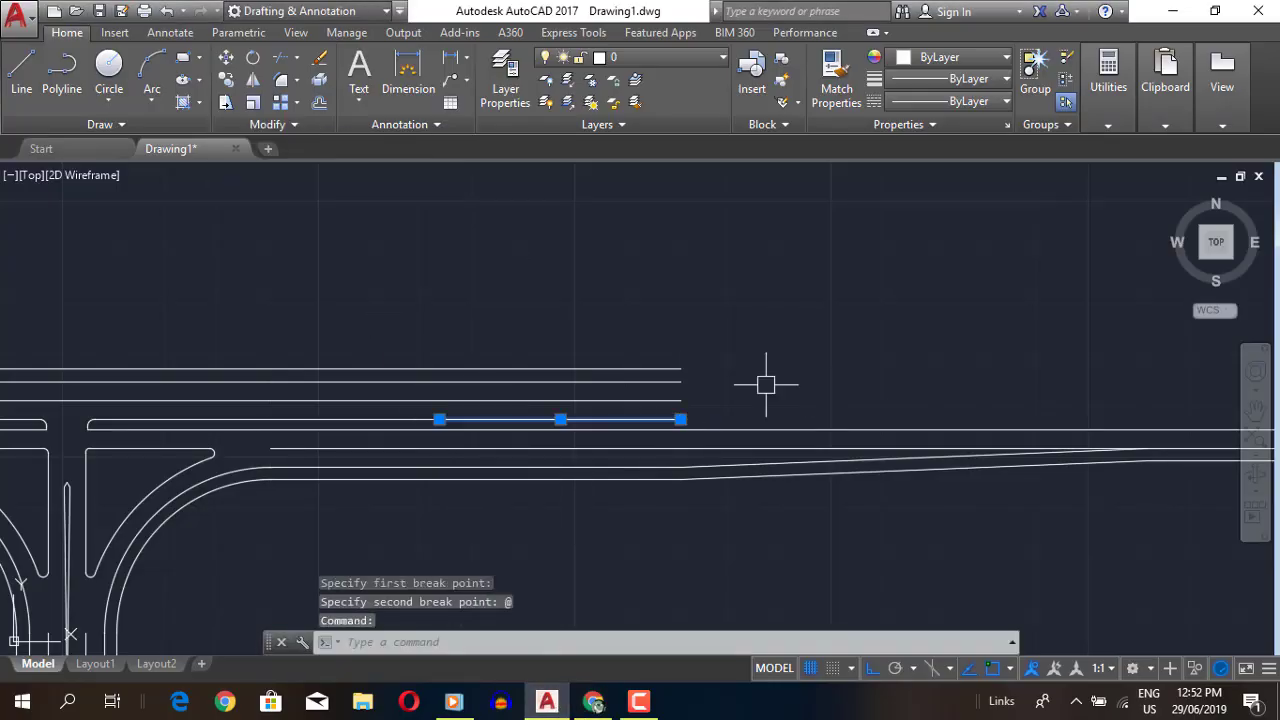
- Erase the split-off piece of the upper lane line
key("Delete")
scroll(446, 420, "up", 6)
left_click(433, 421)
type("e")
key("Return")
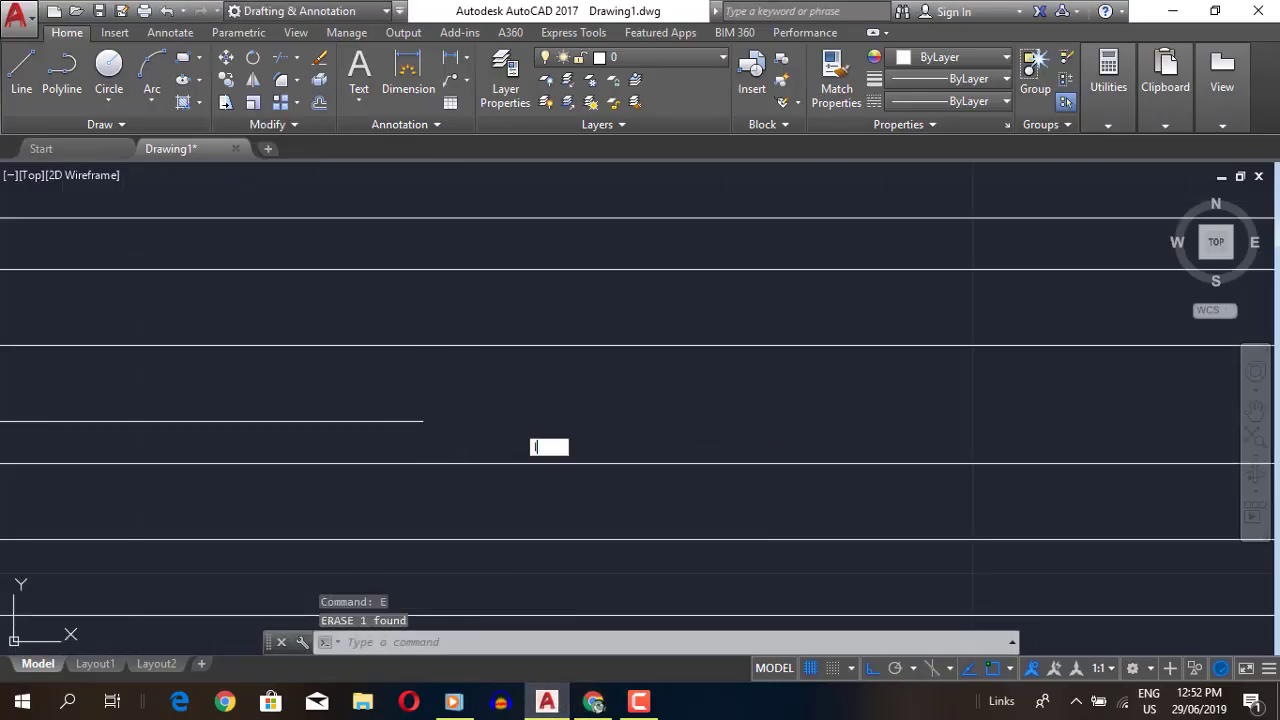
key("Return")
left_click(423, 421)
key("Escape")
- Draw a short taper line from the upper lane line's end
scroll(442, 426, "up", 4)
key("Return")
left_click(390, 413)
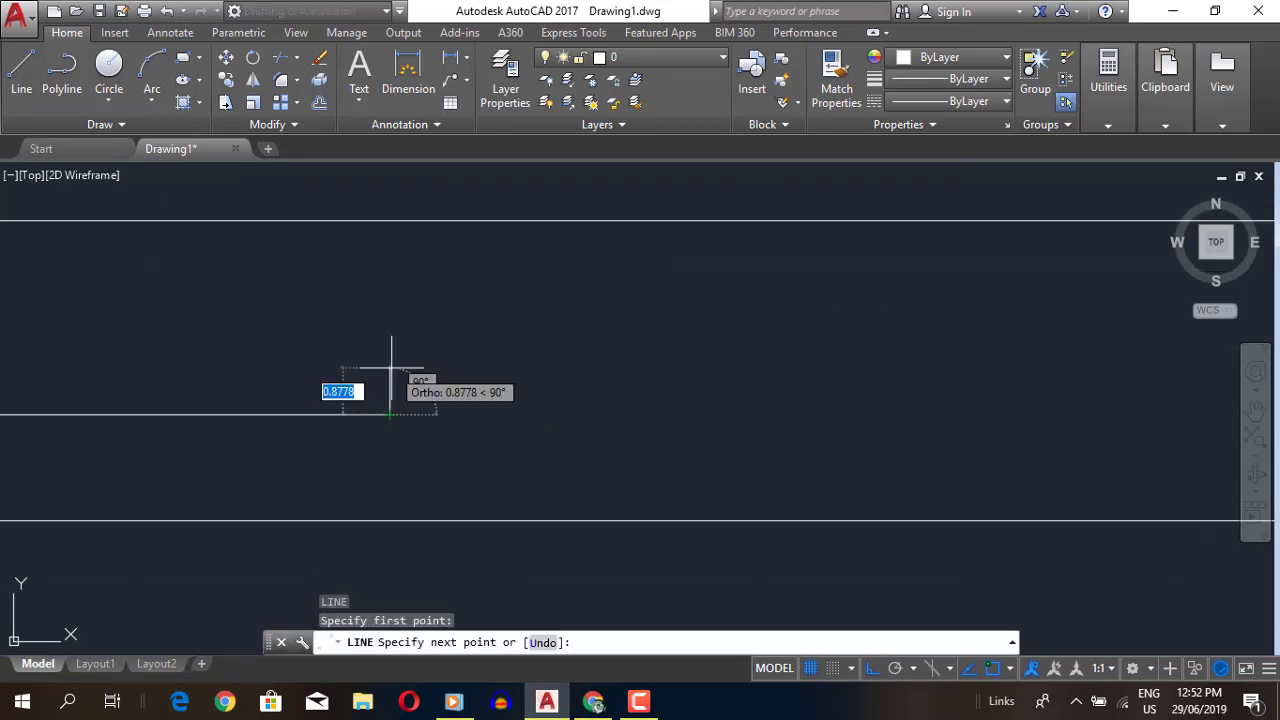
key("Escape")
scroll(354, 417, "up", 3)
key("Return")
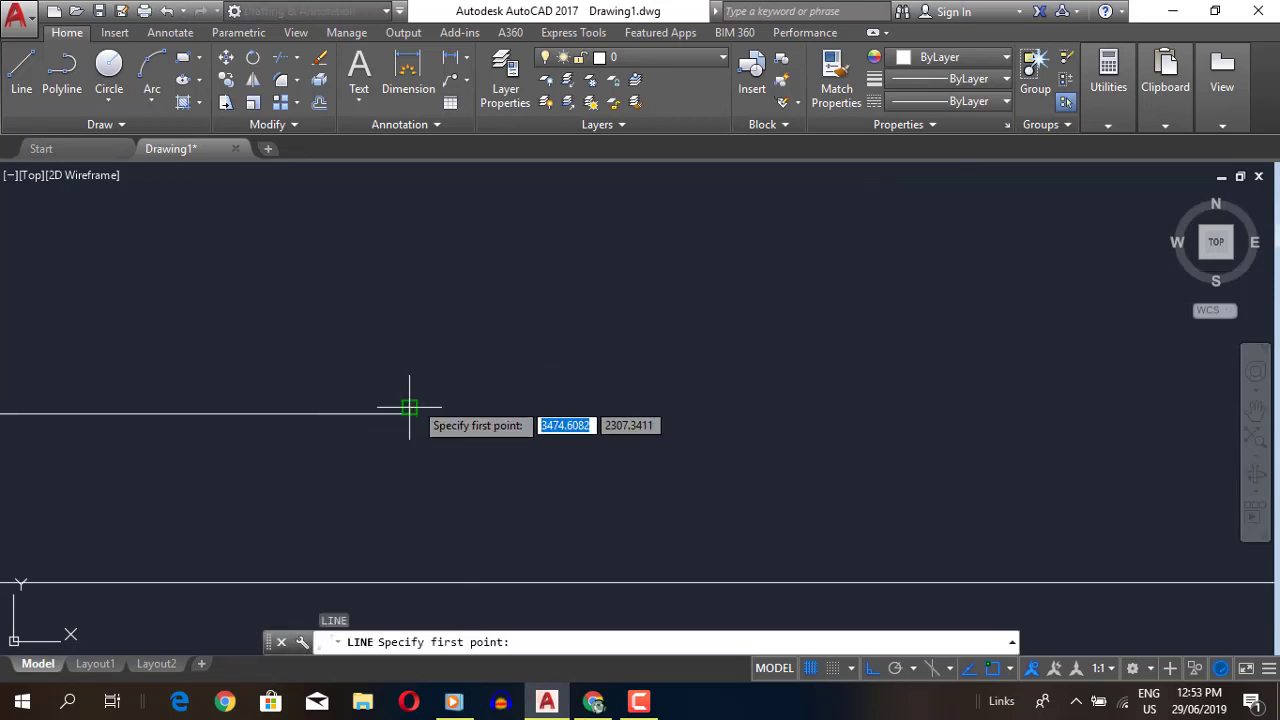
left_click(323, 366)
left_click(438, 370)
key("Return")
key("Escape")
scroll(657, 417, "down", 3)
scroll(674, 434, "down", 3)
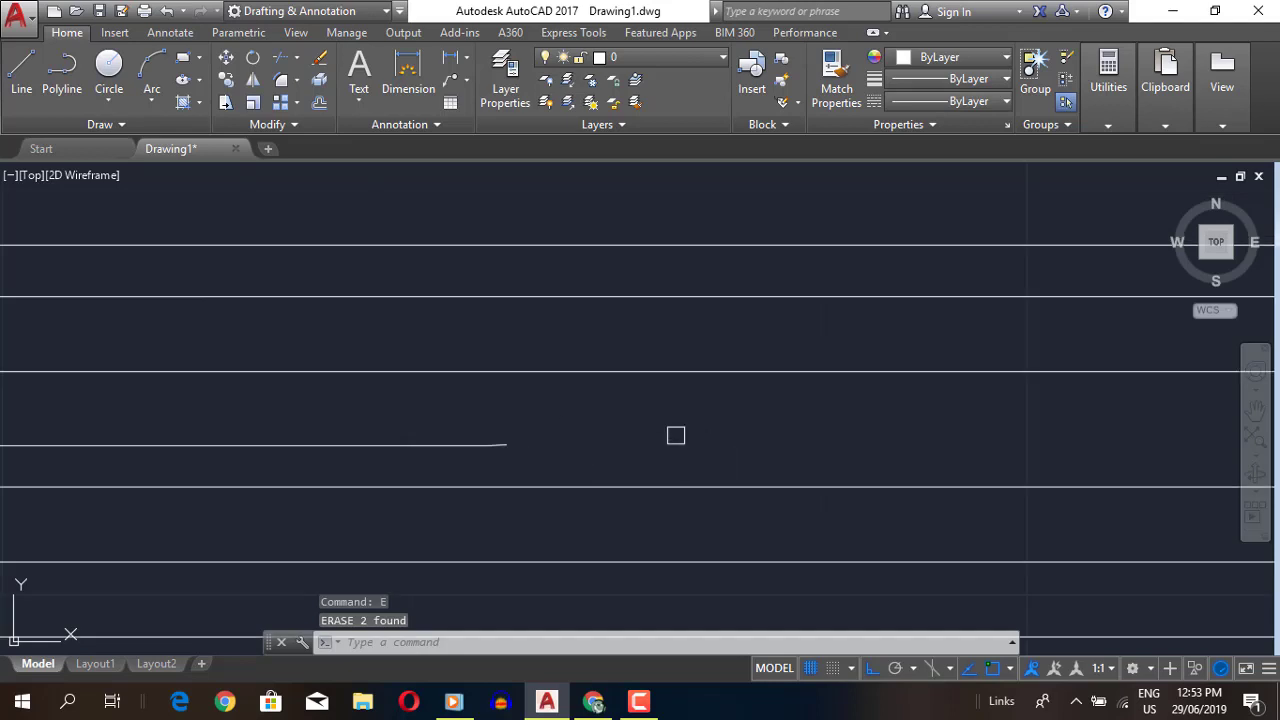
- Try extending the lane lines and erase a leftover line piece
type("ex")
key("Return")
key("Return")
key("Escape")
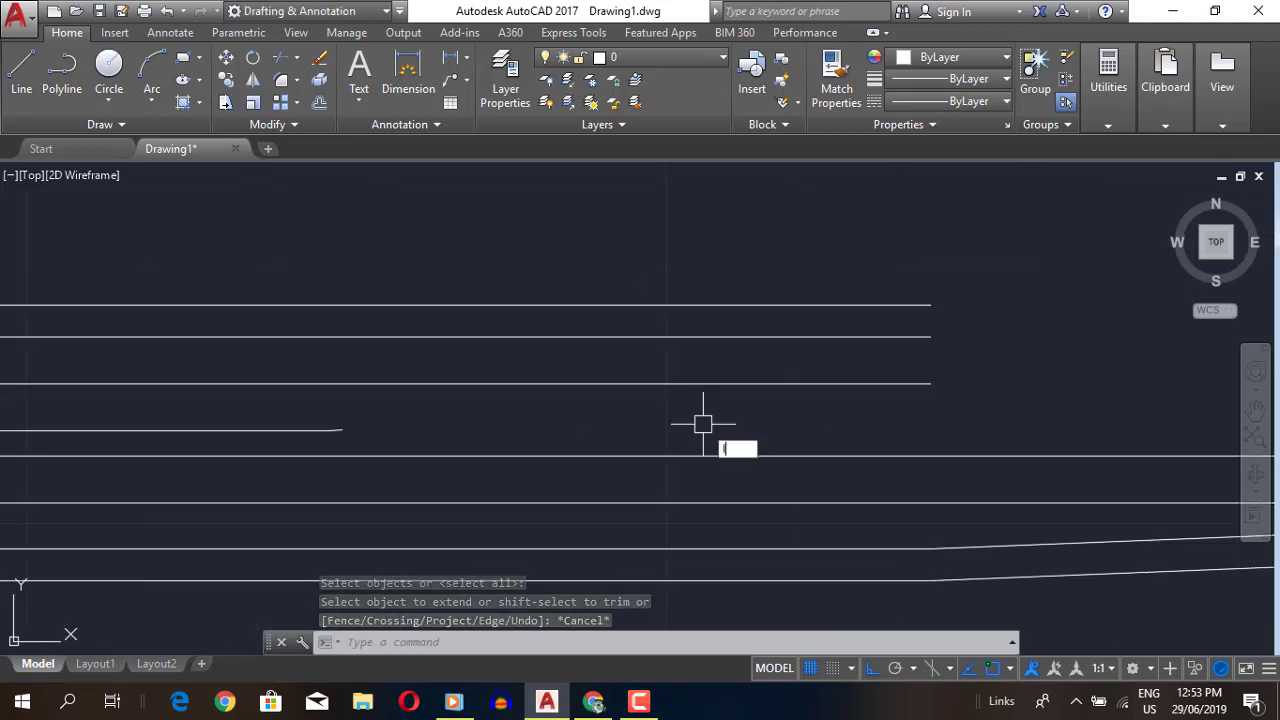
type("e")
key("Return")
middle_click_drag(340, 434, 368, 431)
type("l")
key("Return")
- Draw a short line segment from the left lane line's endpoint
left_click(424, 423)
key("Escape")
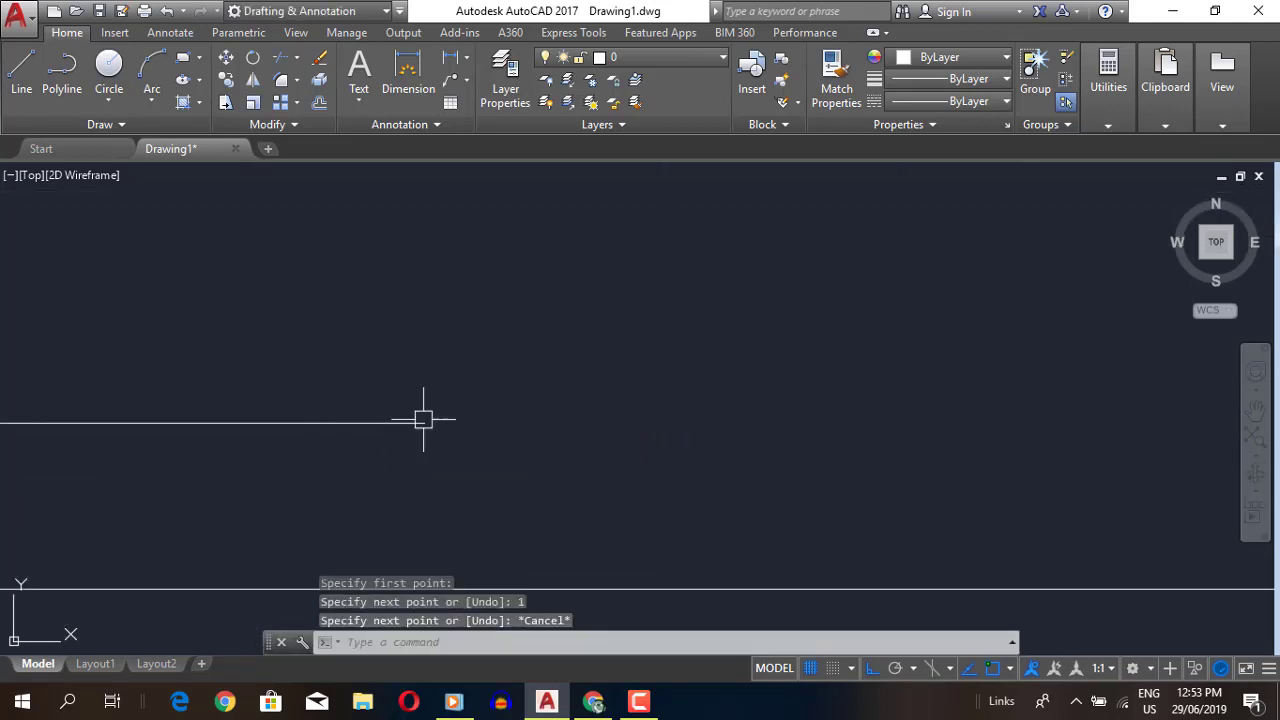
key("Return")
key("Escape")
key("Return")
left_click(424, 423)
type("0.08")
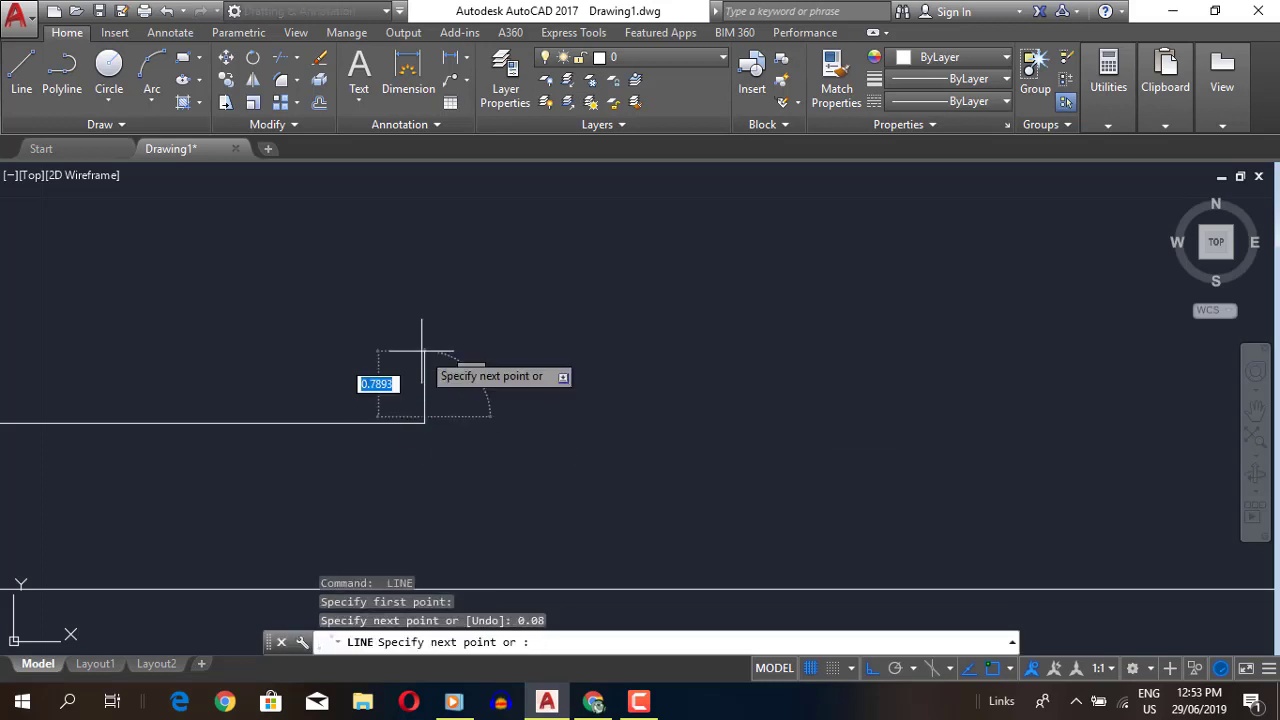
key("Return")
key("Return")
right_click(543, 386)
left_click(554, 412)
- Extend the two stray short lines to all edges and attempt a trim
type("ex")
key("Return")
key("Return")
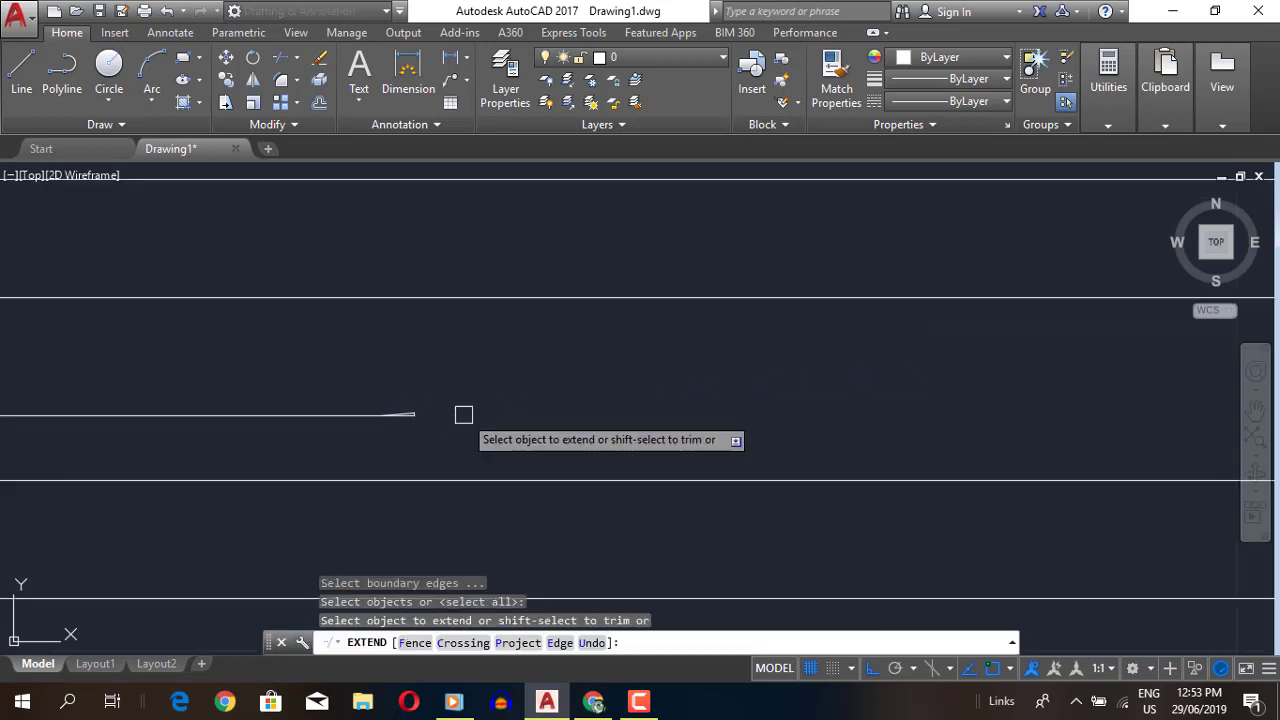
left_click(410, 416)
key("Escape")
type("e")
key("Return")
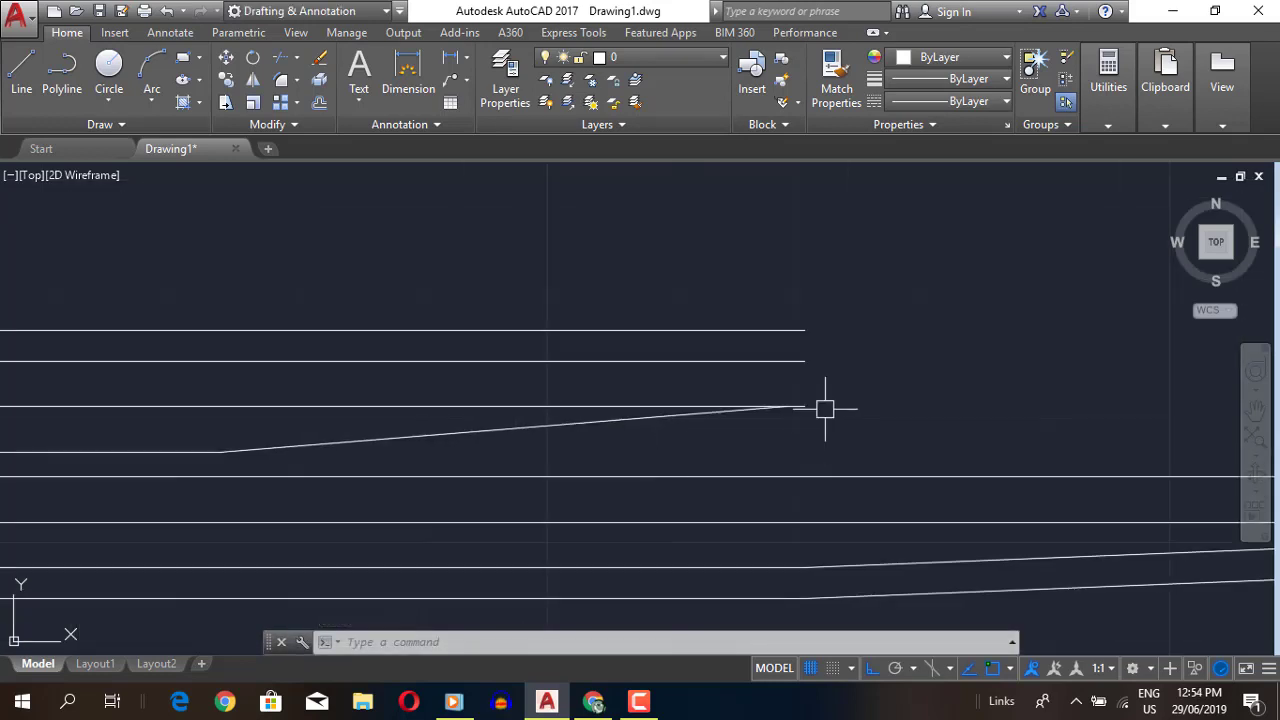
type("tr")
- Draw a horizontal lane line 252.3244 units east from the taper's end
key("Return")
key("Return")
key("Escape")
scroll(789, 420, "down", 3)
key("l")
key("Return")
left_click(414, 349)
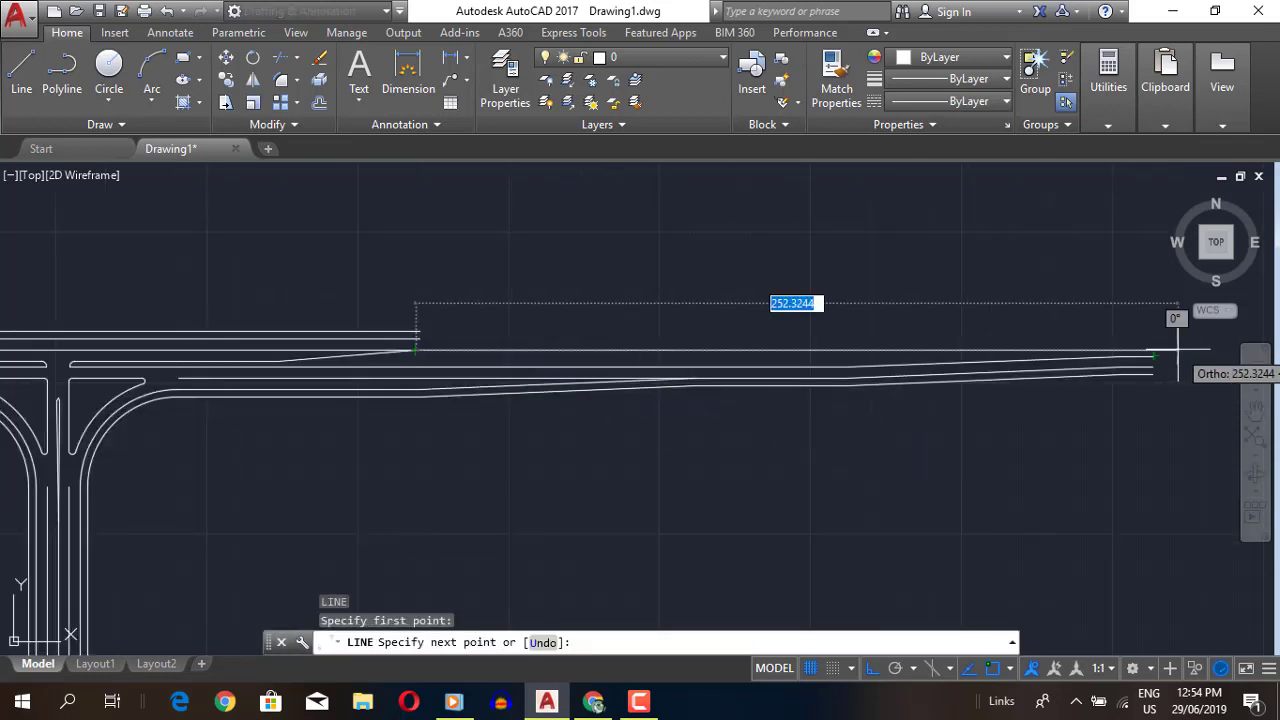
left_click(1178, 349)
key("Return")
- Compare with the reference plan PDF and pan back to the T-junction
left_click(593, 701)
left_click(547, 701)
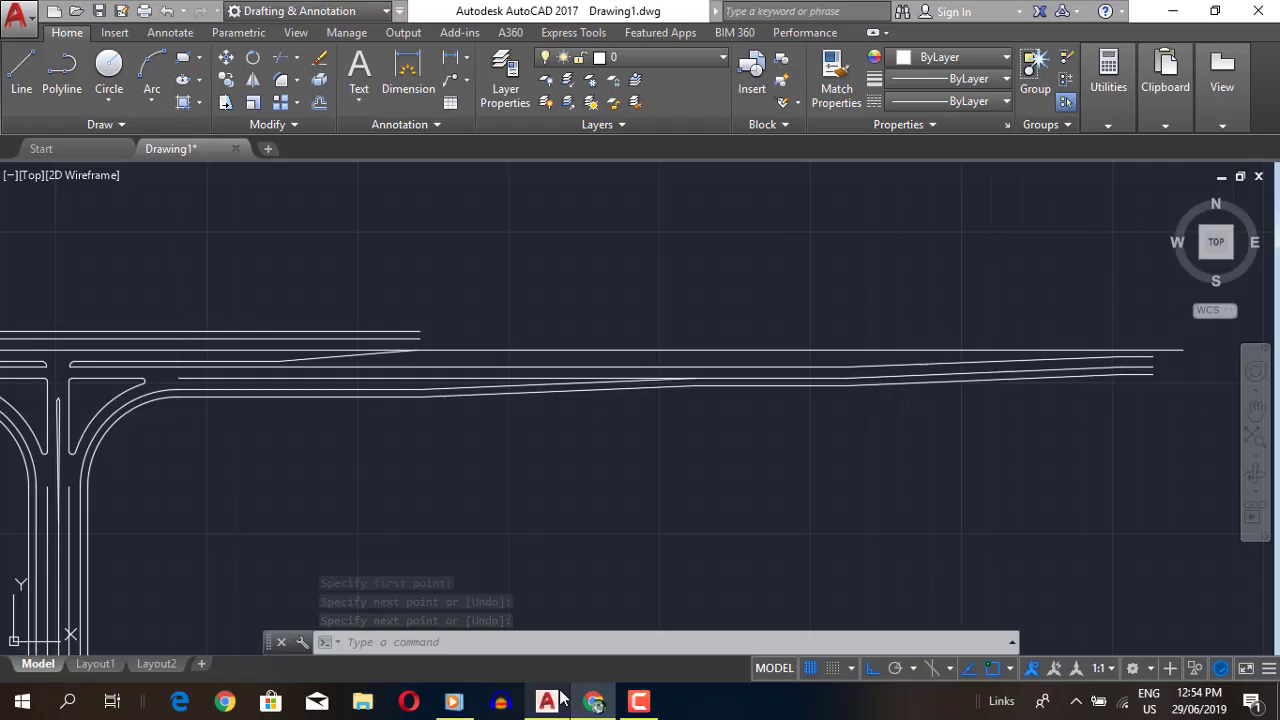
middle_click_drag(834, 595, 666, 625)
left_click(593, 701)
left_click(547, 701)
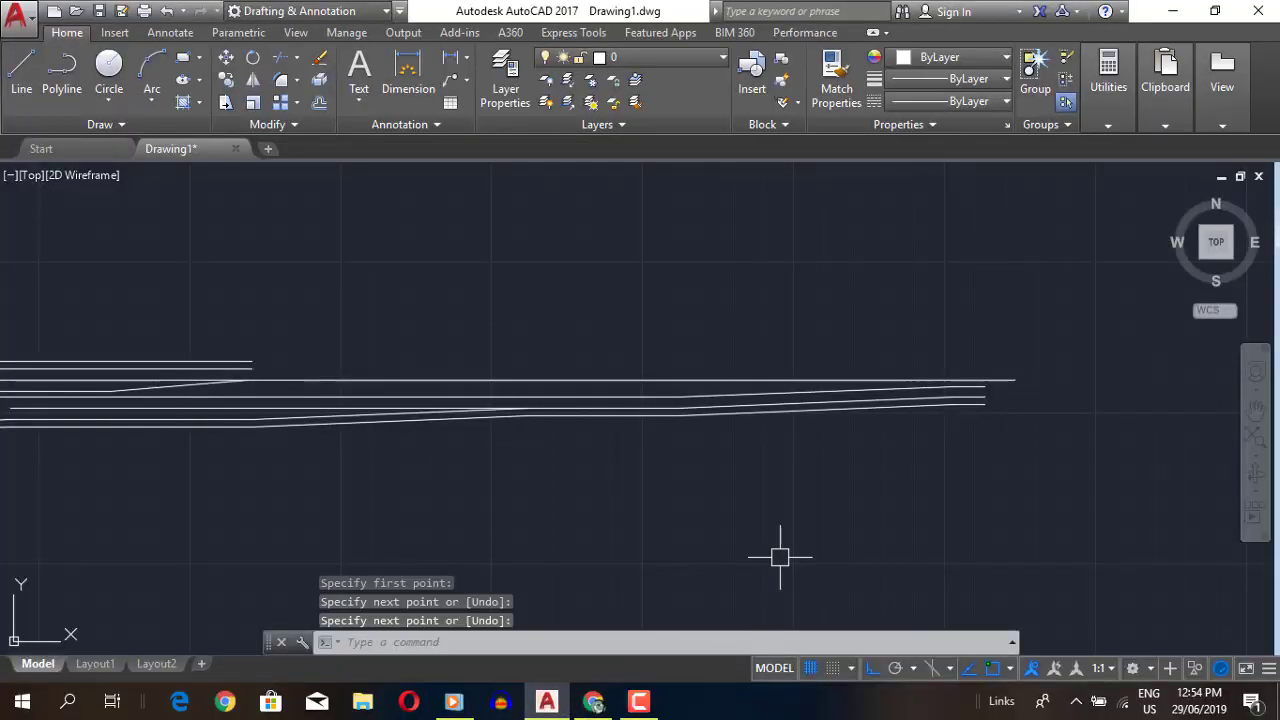
middle_click_drag(717, 530, 894, 517)
- Compare the tapered lane lines against the reference intersection plan PDF again
left_click(590, 703)
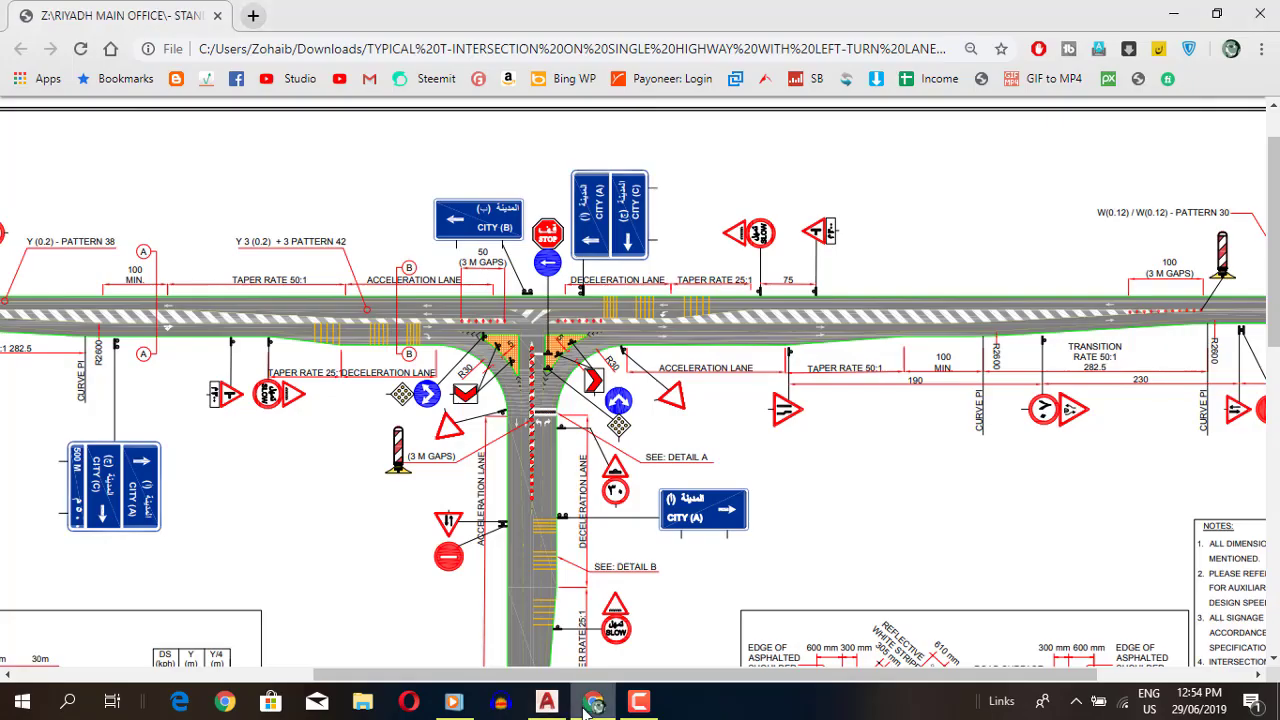
left_click(547, 701)
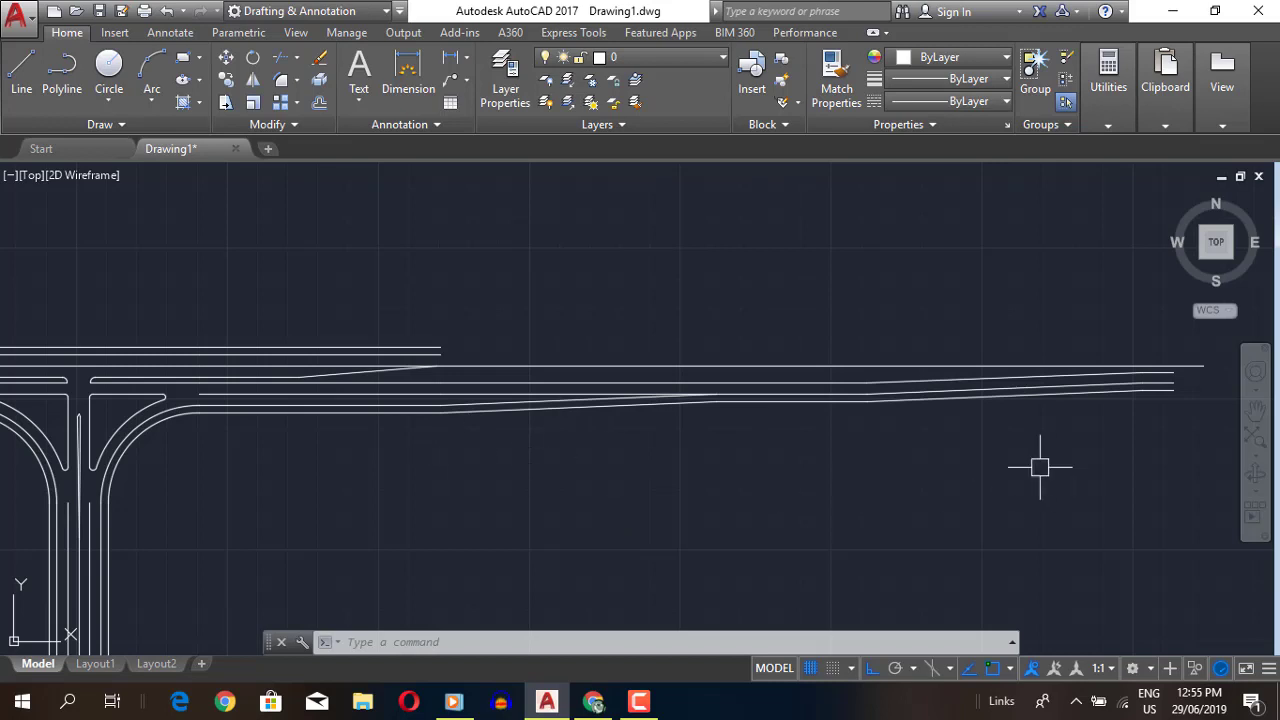
scroll(747, 480, "down", 2)
key("alt+Tab")
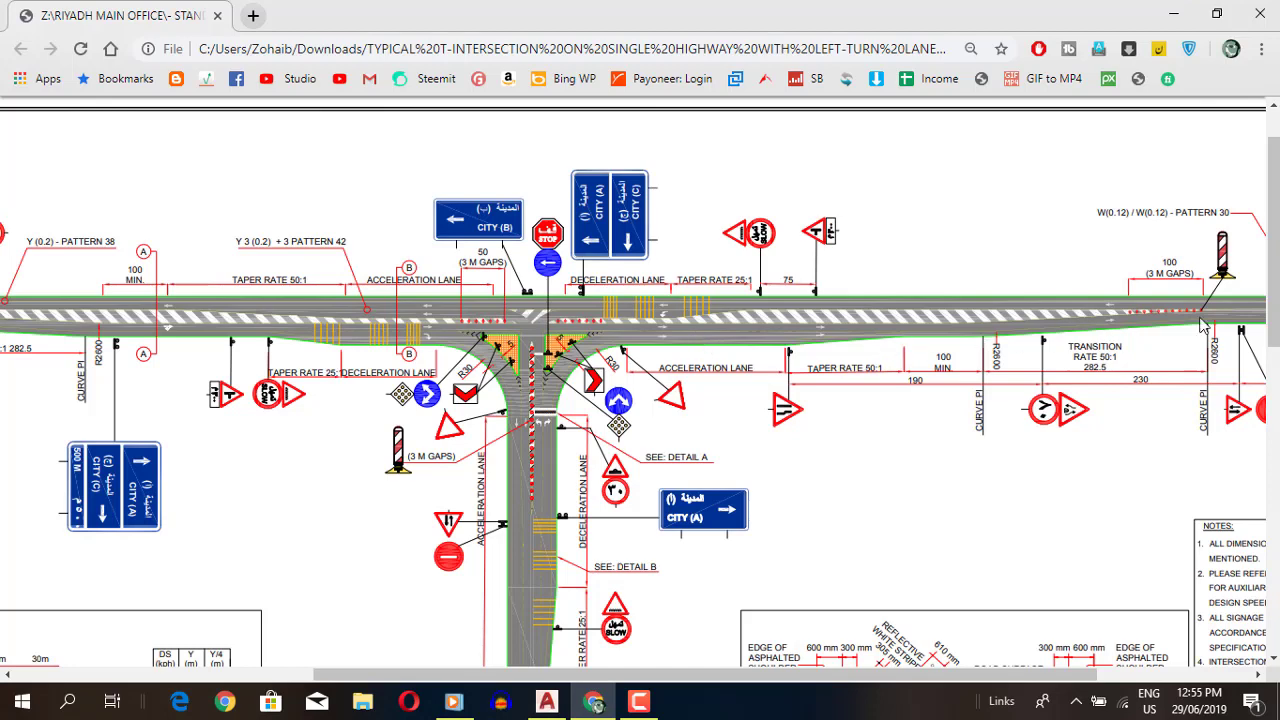
- Review the reference plan PDF once more before resuming the drawing
left_click(550, 703)
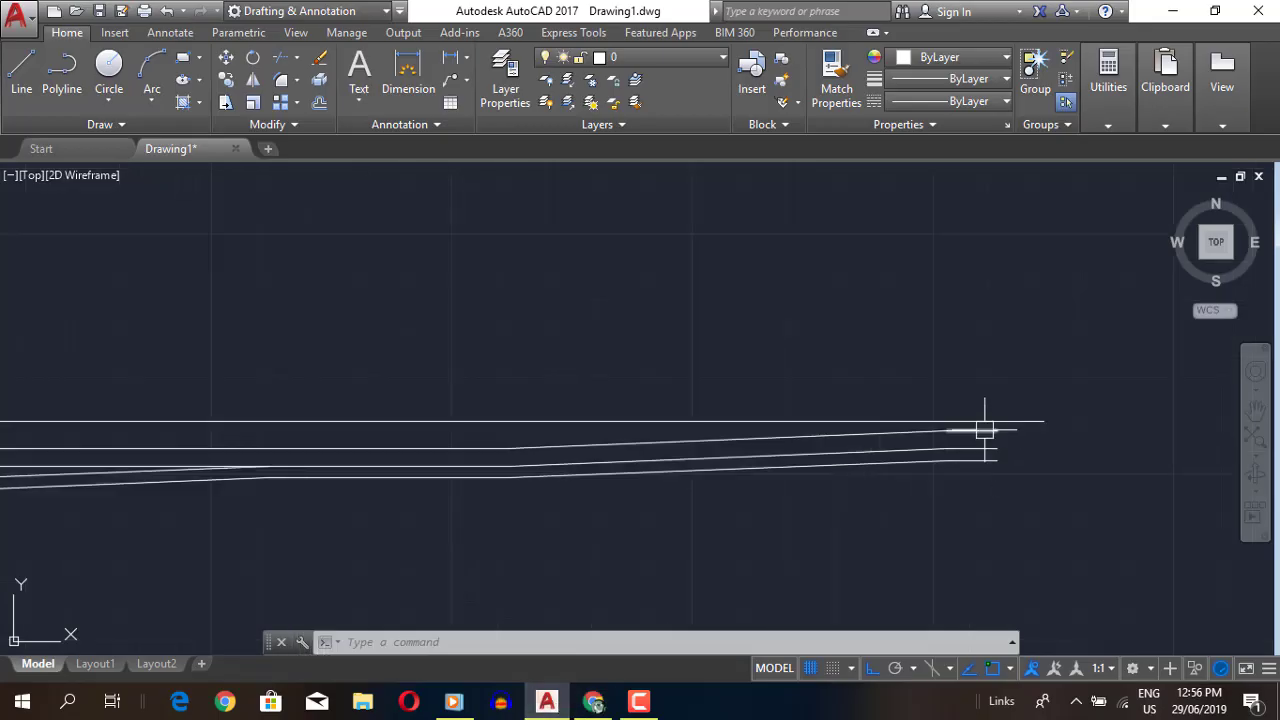
scroll(1046, 462, "down", 1)
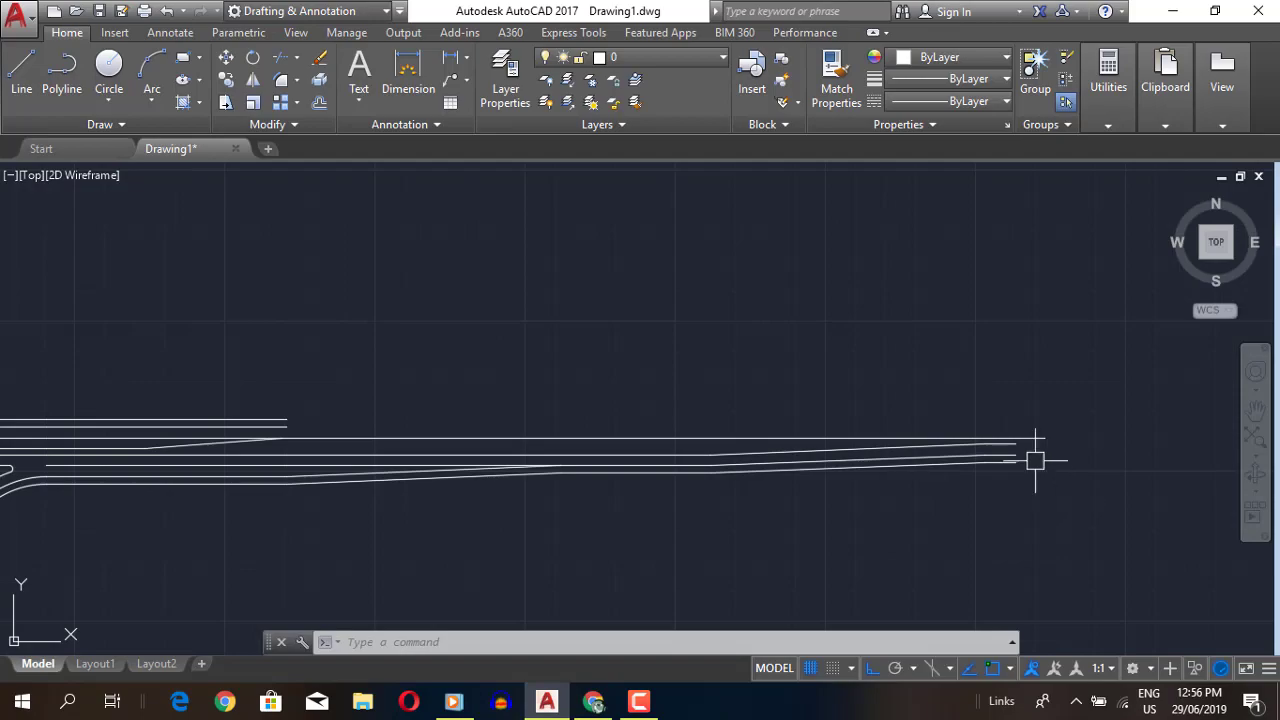
scroll(1035, 460, "up", 1)
key("alt+Tab")
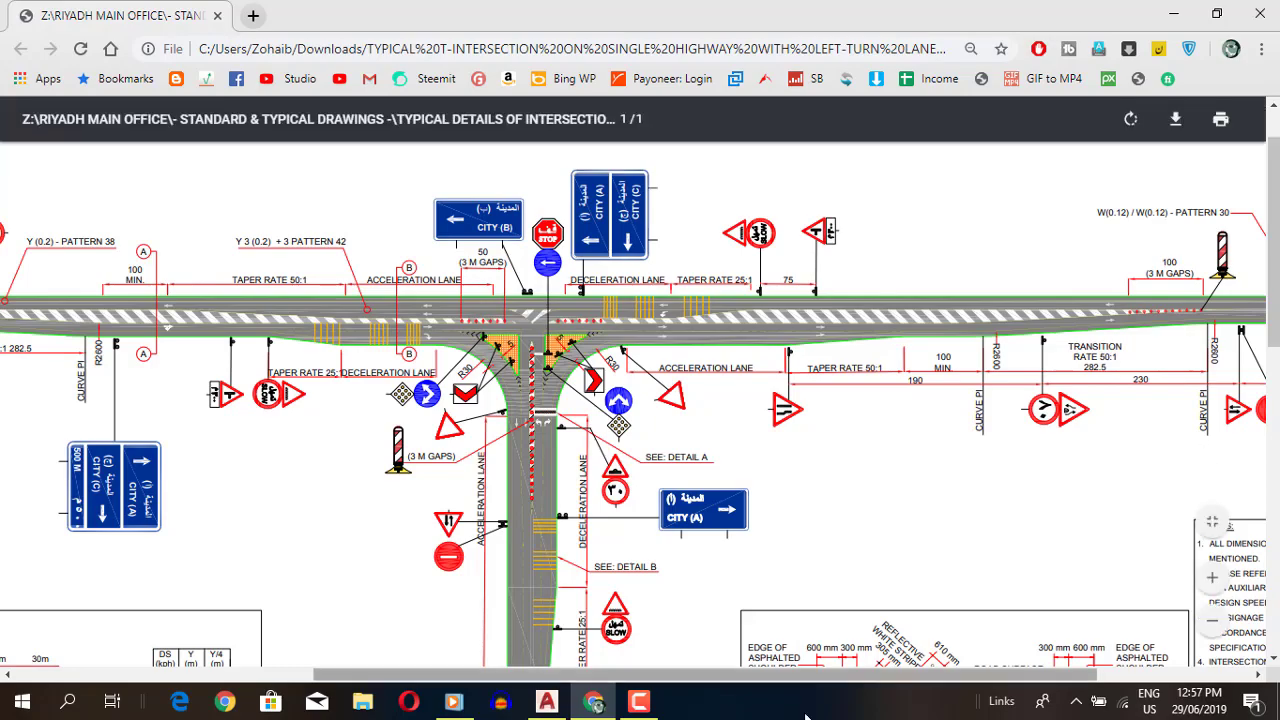
left_click(547, 701)
- Draw a horizontal line eastward from the lower lane line's end
key("space")
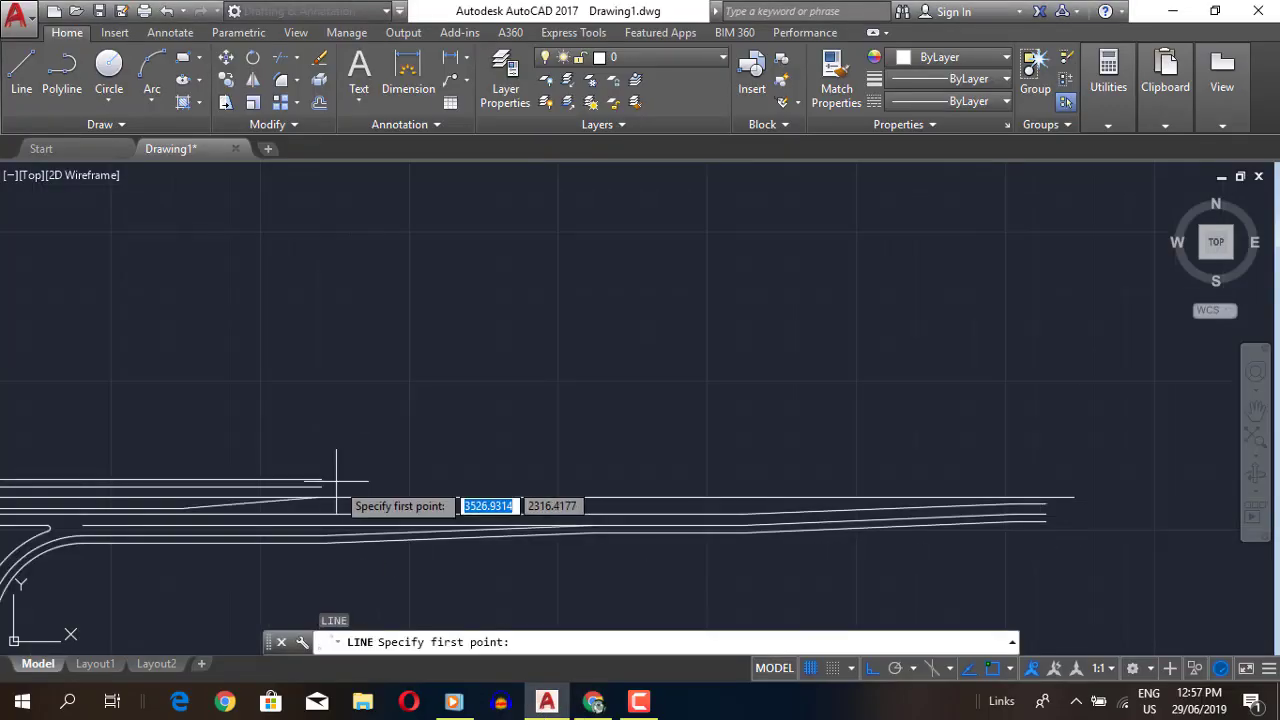
left_click(322, 481)
left_click(1075, 485)
key("space")
key("space")
left_click(1075, 487)
right_click(1093, 447)
left_click(1096, 449)
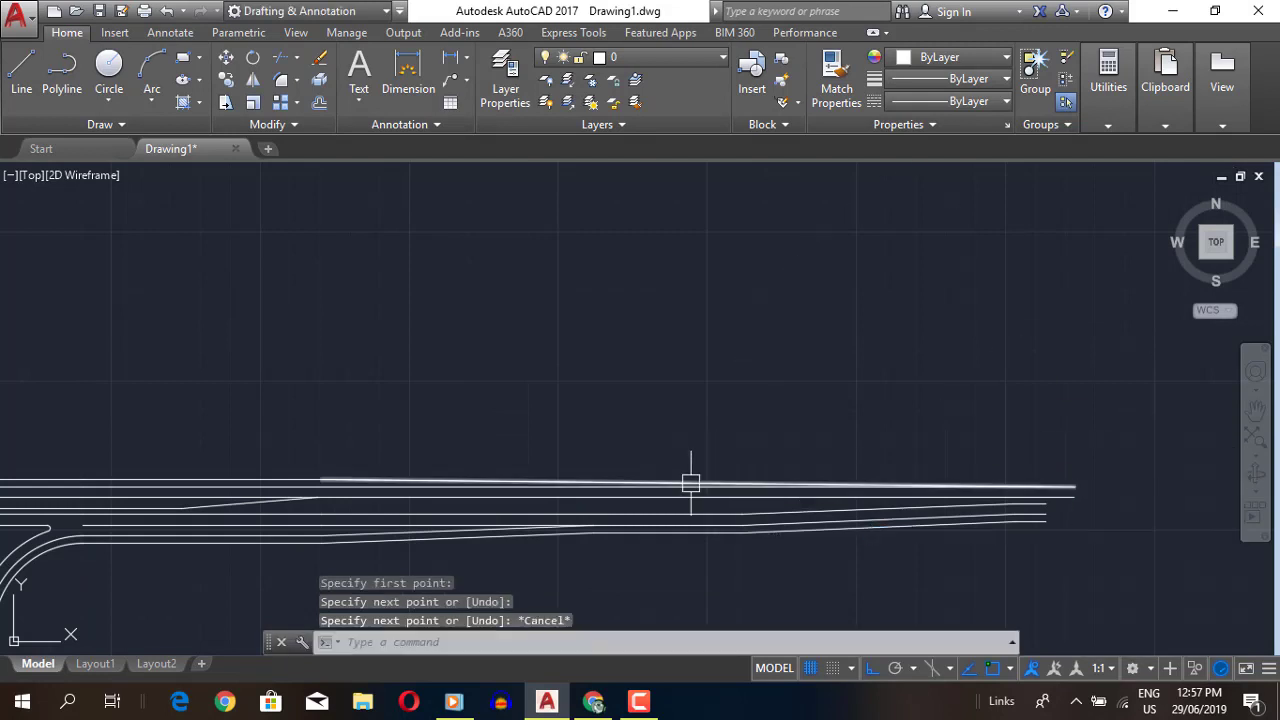
key("e")
key("space")
key("Escape")
- Redraw the eastward lane line and erase a stray line
key("l")
key("space")
left_click(323, 483)
right_click(1093, 487)
left_click(1141, 268)
scroll(1049, 486, "up", 2)
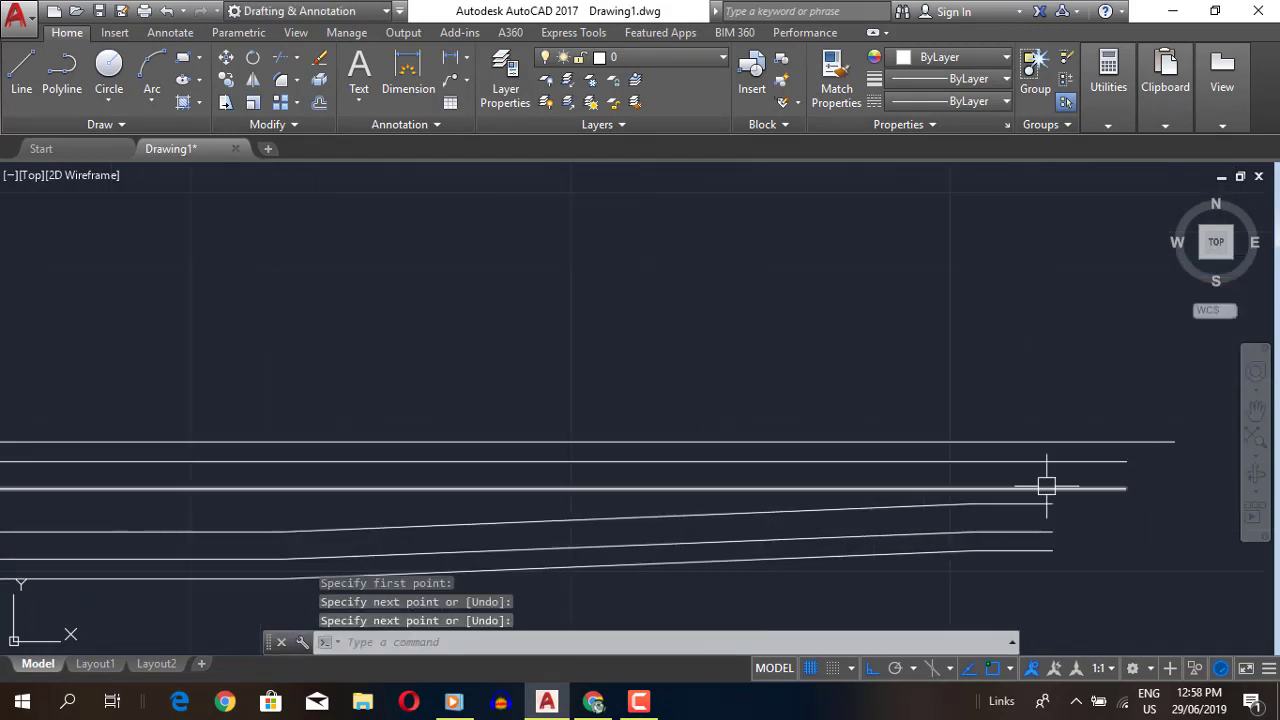
left_click(1051, 506)
key("l")
key("space")
key("Escape")
type("e")
key("space")
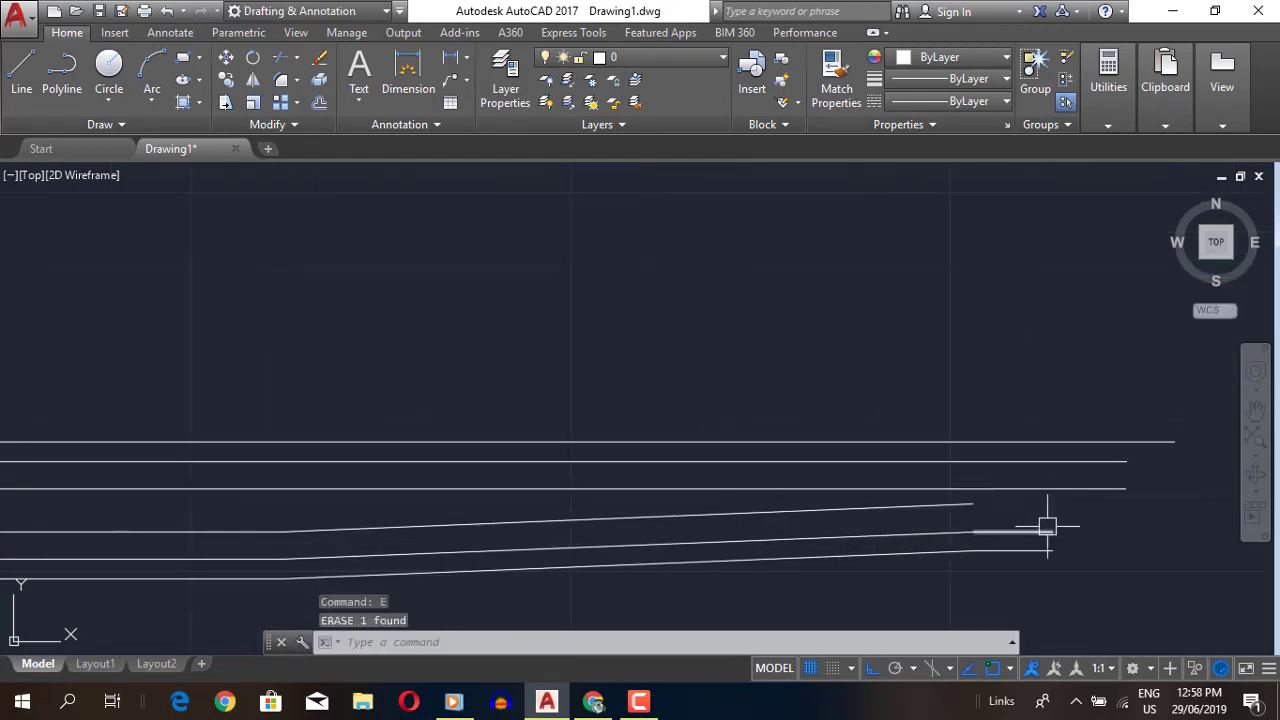
- Pan to the east lane ends and start placing a boundary line
key("l")
key("space")
left_click(975, 503)
right_click(1094, 306)
left_click(1125, 434)
left_click_drag(1044, 560, 908, 491)
key("Escape")
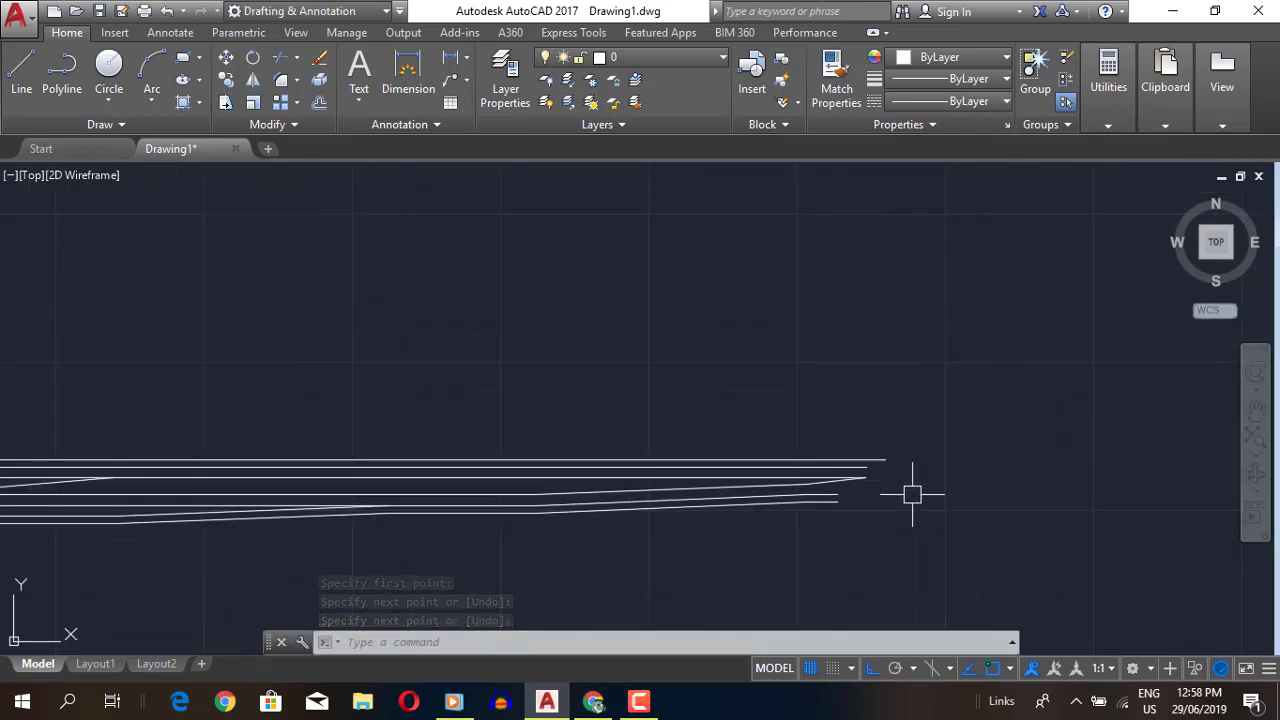
scroll(777, 454, "up", 2)
key("space")
left_click(792, 327)
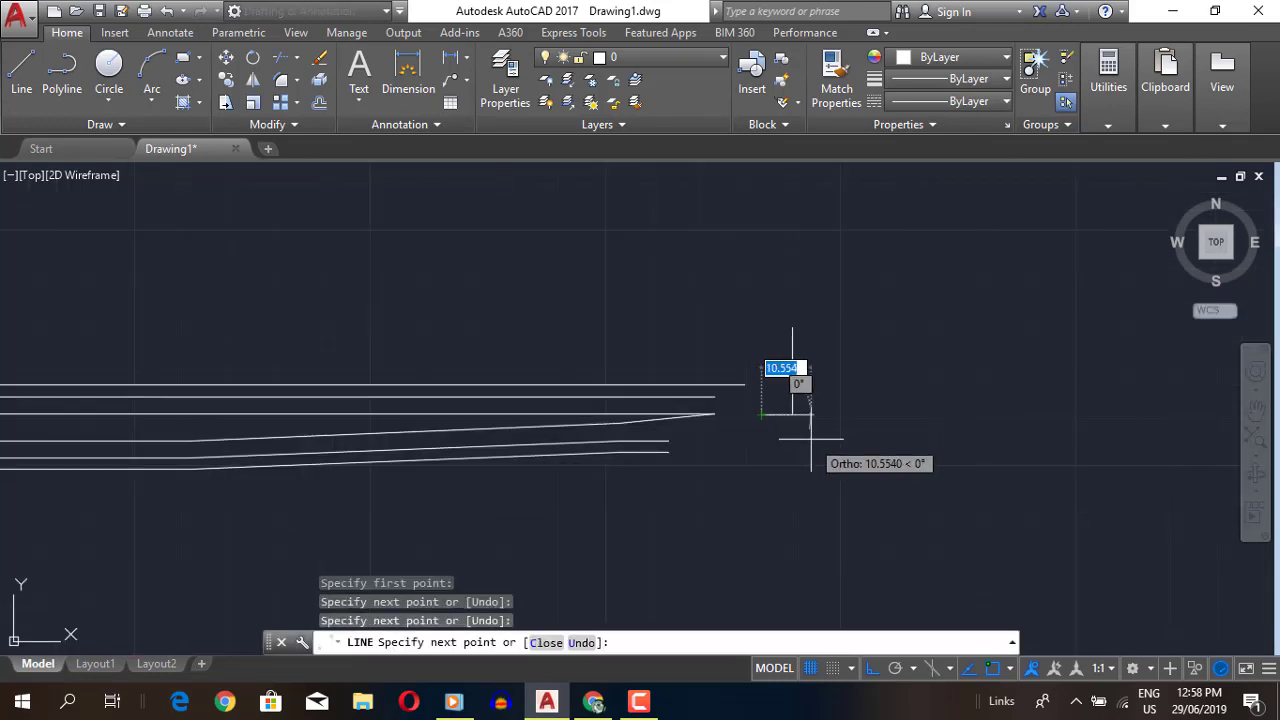
key("Escape")
- Draw a vertical cut-off line and extend the lane lines to it
key("l")
key("space")
left_click(792, 362)
left_click(792, 492)
key("space")
key("e")
key("x")
key("space")
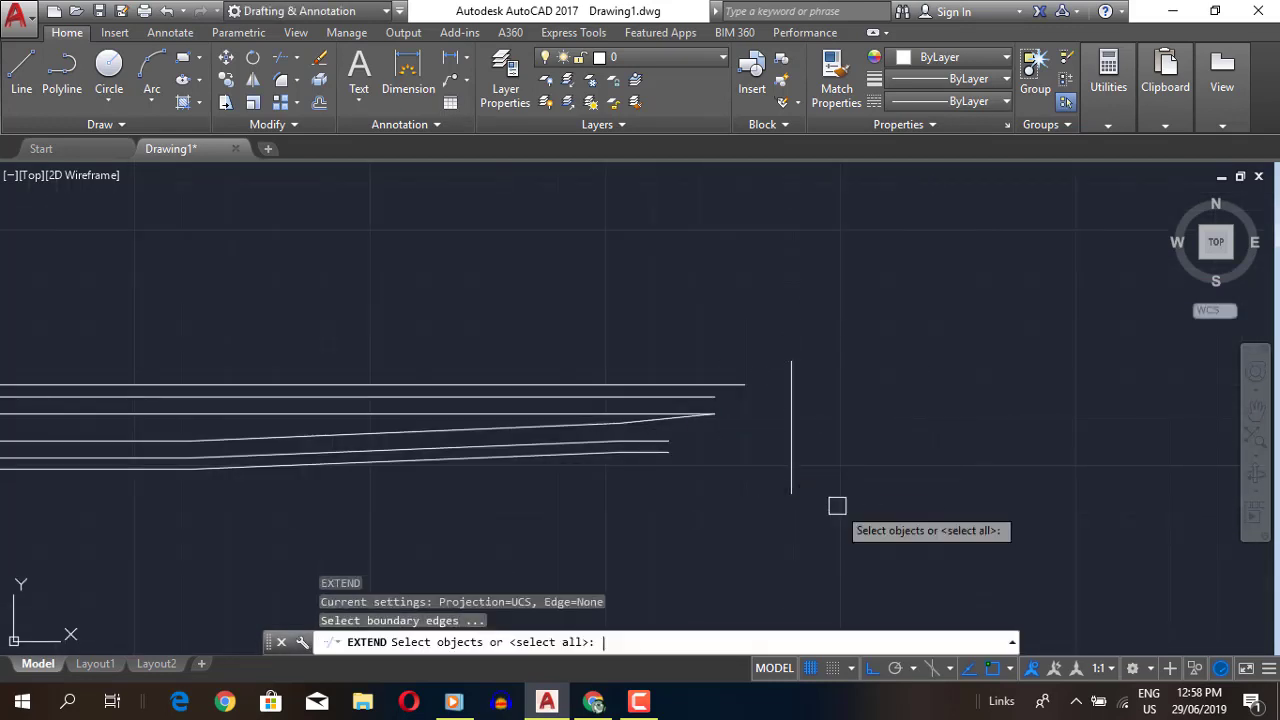
key("Return")
left_click(665, 452)
left_click(674, 397)
key("Escape")
- Erase the temporary vertical line and start a hatch on the median strip
scroll(809, 508, "down", 3)
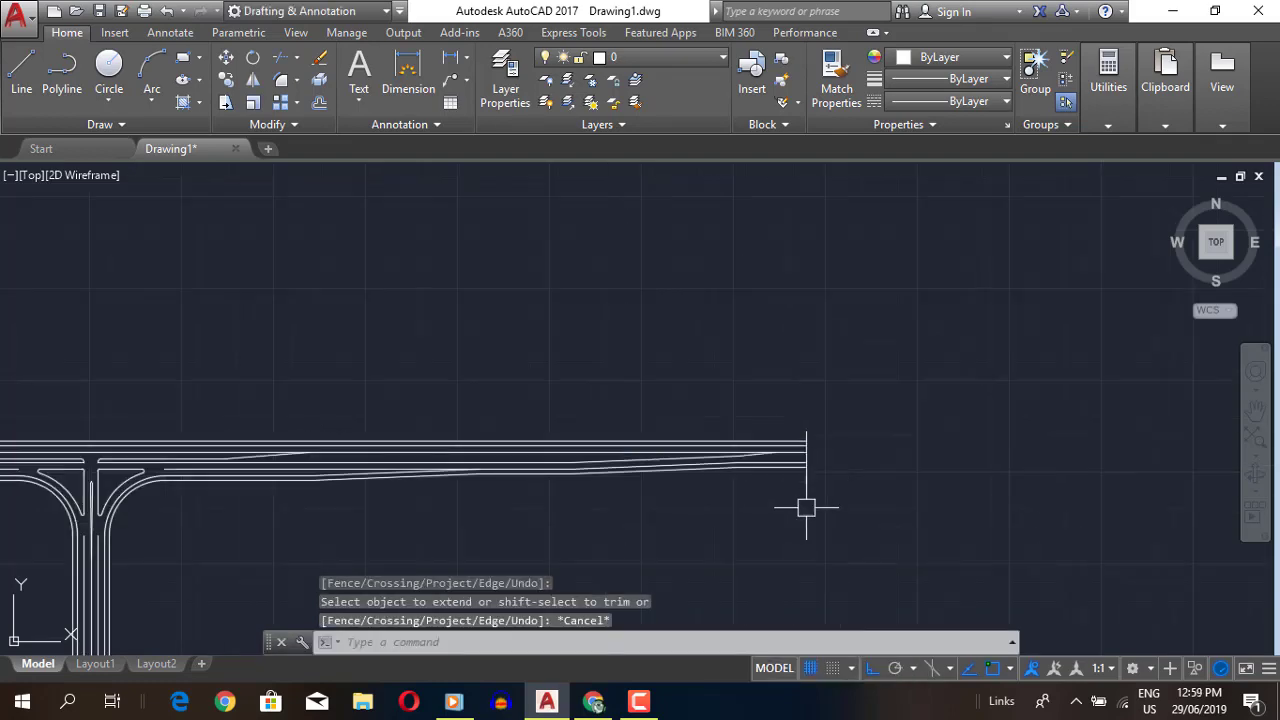
left_click(809, 480)
key("e")
key("space")
scroll(851, 494, "down", 2)
scroll(919, 263, "up", 4)
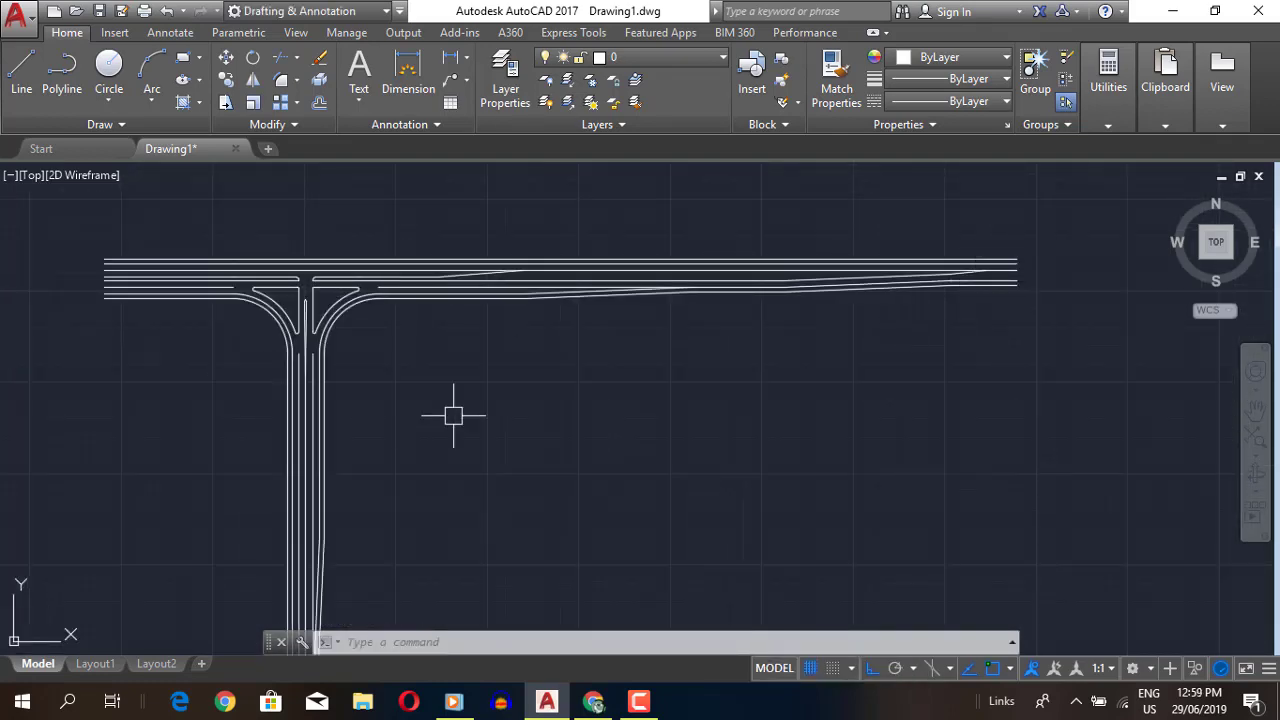
type("HATCH")
key("Return")
- Commit the diagonal hatch inside the upper median strip
left_click(540, 276)
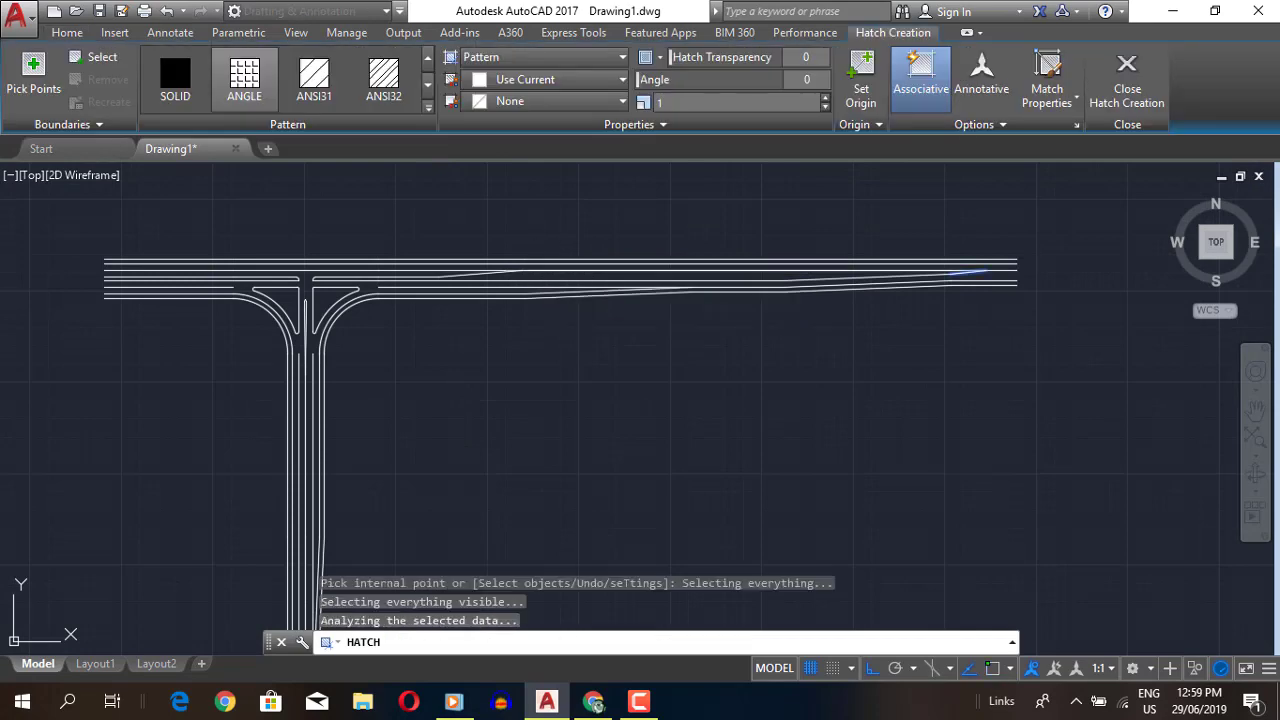
key("Return")
middle_click_drag(91, 354, 231, 374)
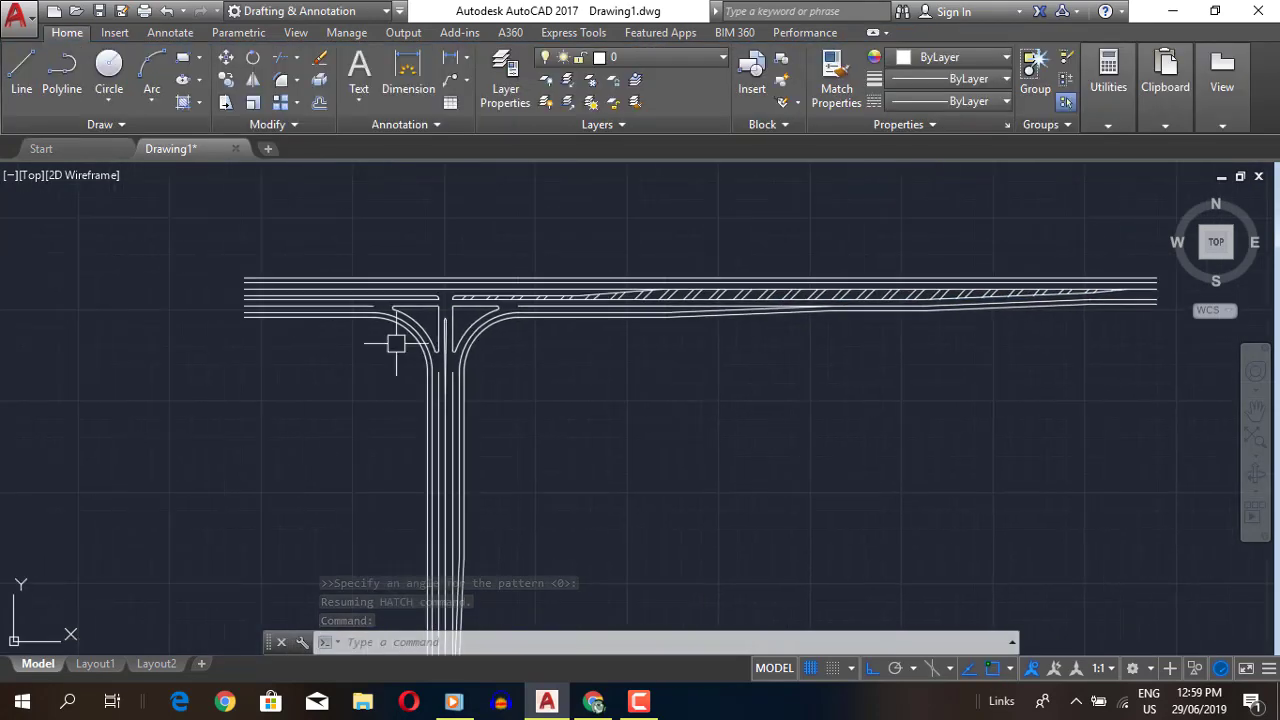
key("Return")
- Hatch the left and right corner islands with the ANGLE pattern
left_click(418, 322)
left_click(470, 330)
left_click(333, 88)
left_click(244, 75)
key("Return")
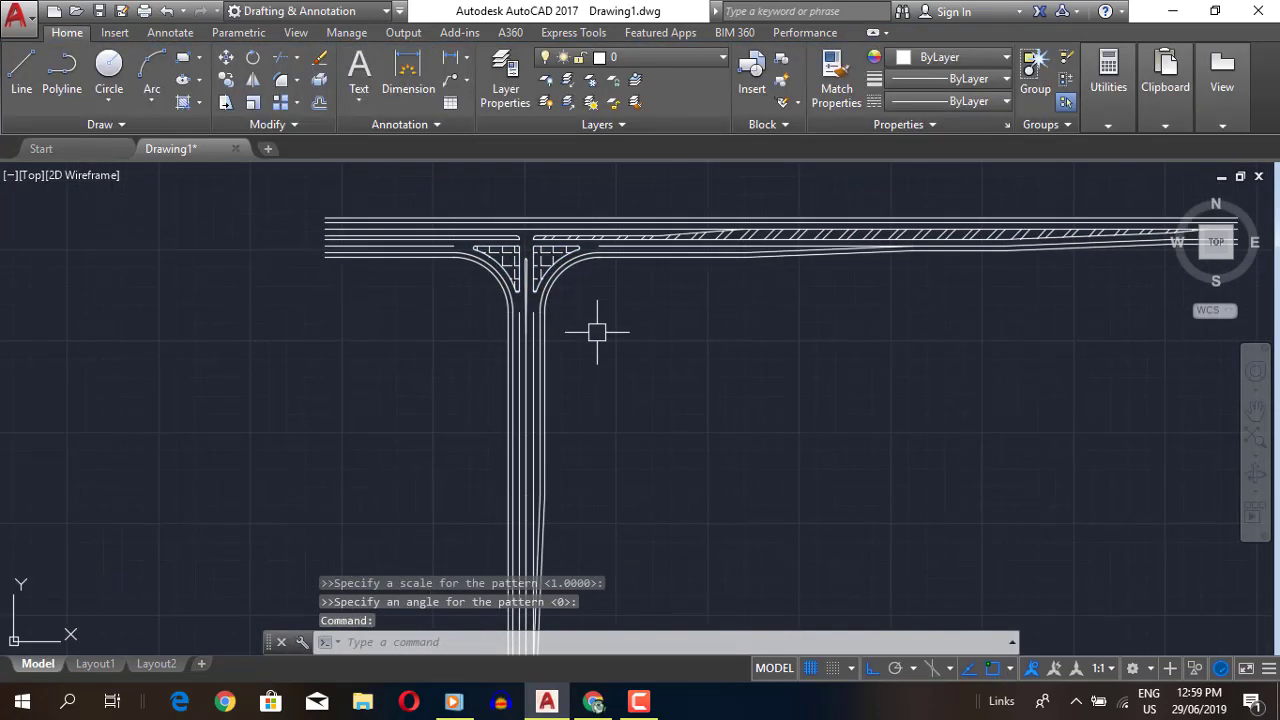
scroll(527, 265, "up", 2)
key("Return")
scroll(651, 354, "down", 3)
key("Return")
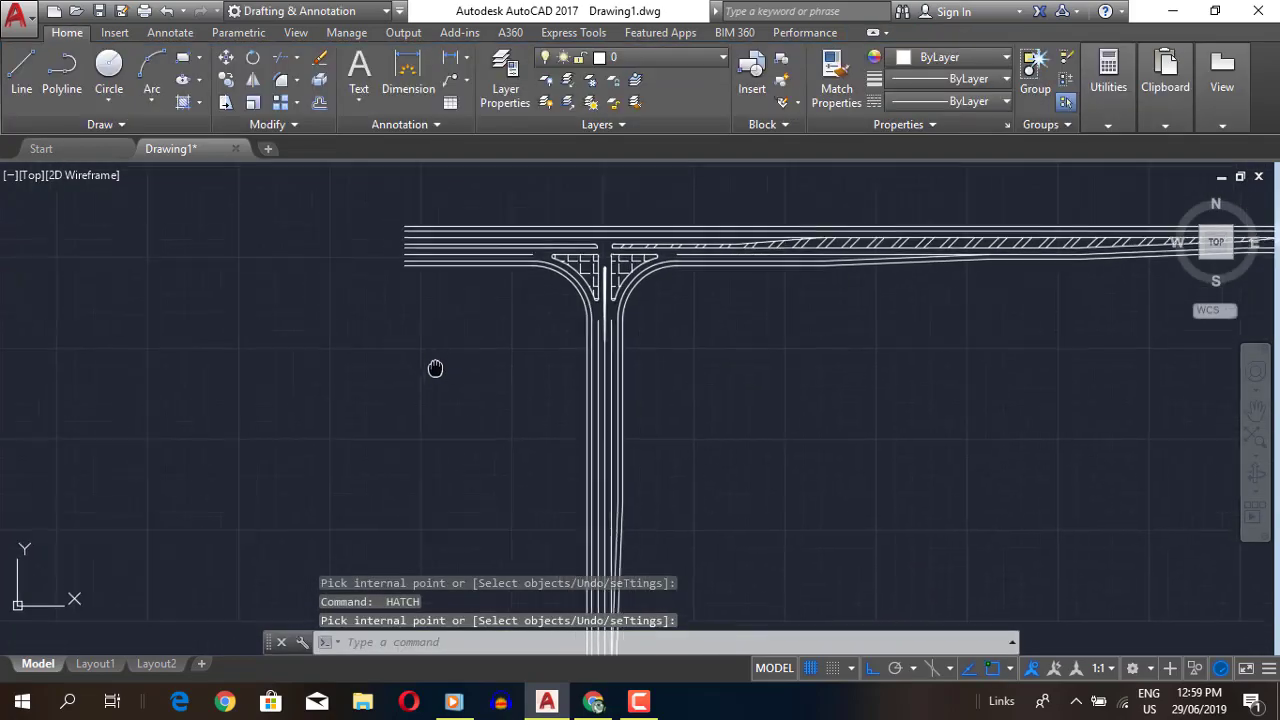
- Bring up the reference PDF in Chrome
scroll(491, 349, "down", 2)
scroll(540, 332, "up", 1)
left_click(593, 701)
scroll(575, 465, "up", 2, "ctrl")
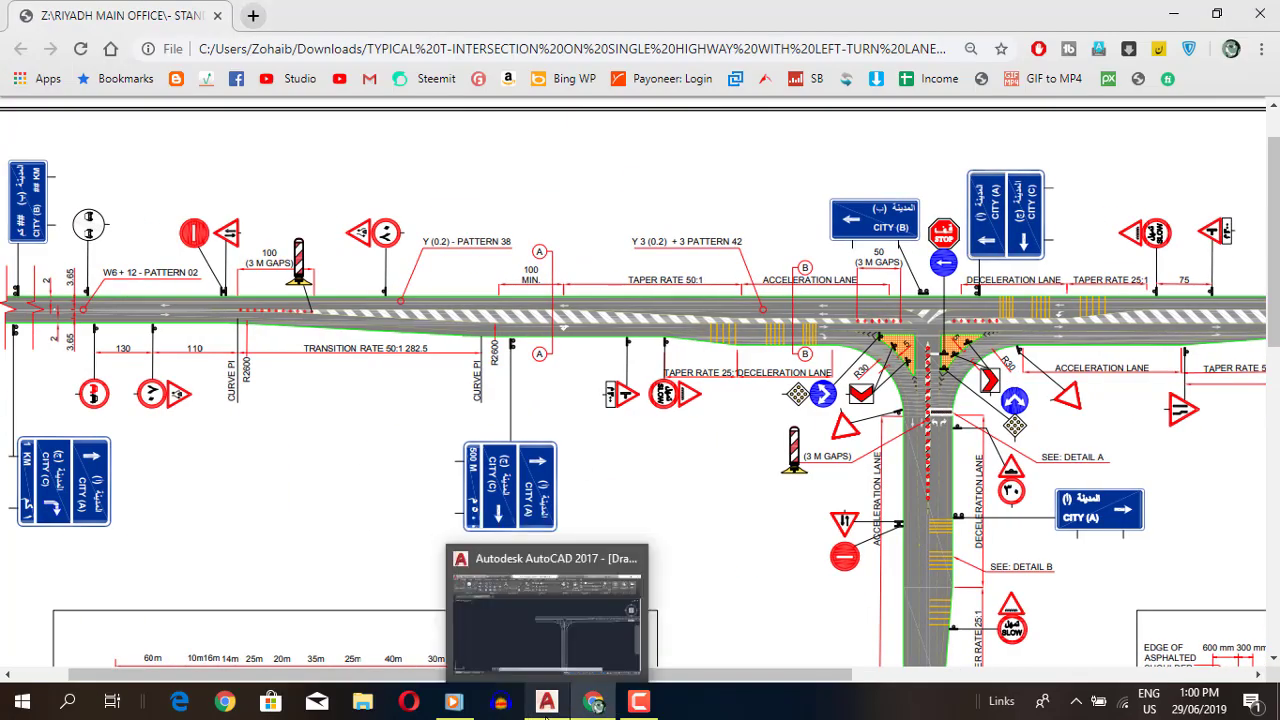
- Compare the drawing against the reference PDF, then return to AutoCAD
left_click(546, 705)
left_click(590, 705)
left_click(590, 705)
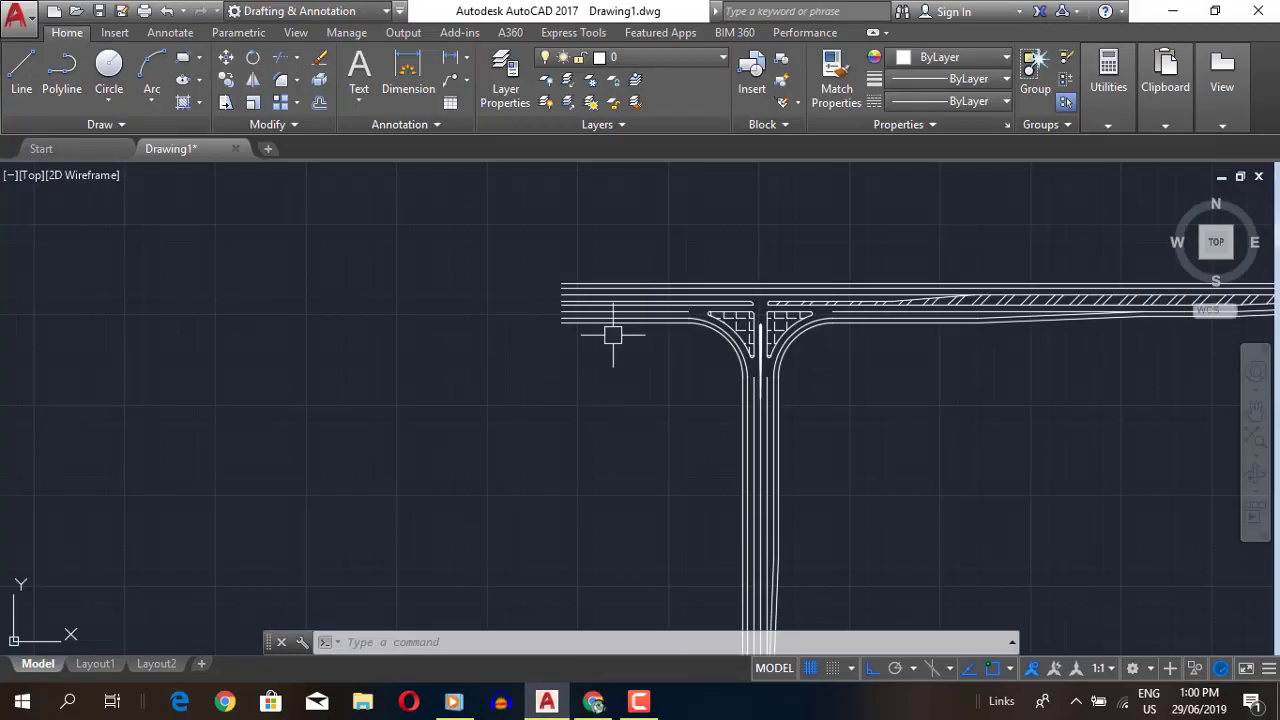
scroll(608, 345, "up", 2)
- Break the main road's edge line at a point near the junction
left_click(267, 124)
left_click(230, 145)
left_click(466, 329)
left_click(571, 329)
left_click(593, 701)
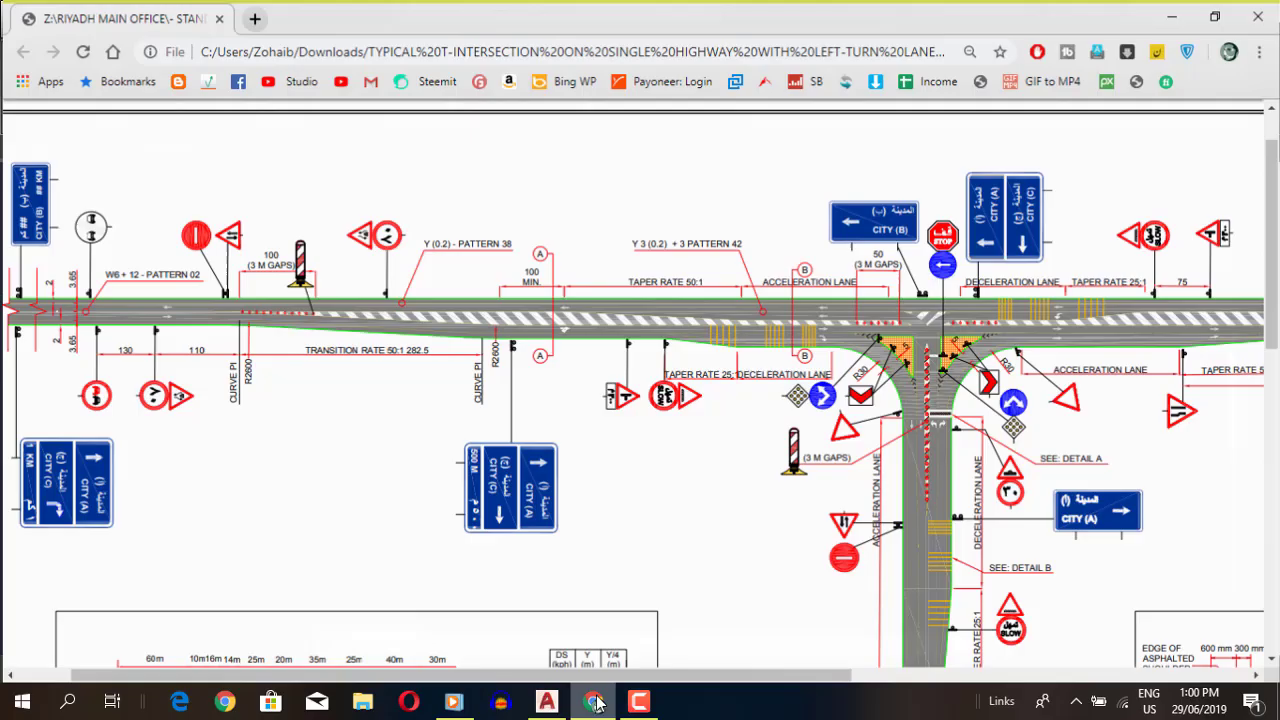
left_click(590, 705)
scroll(720, 400, "up", 2)
- Try the offset and line commands on the road edge, cancelling each
type("o")
key("Return")
key("Escape")
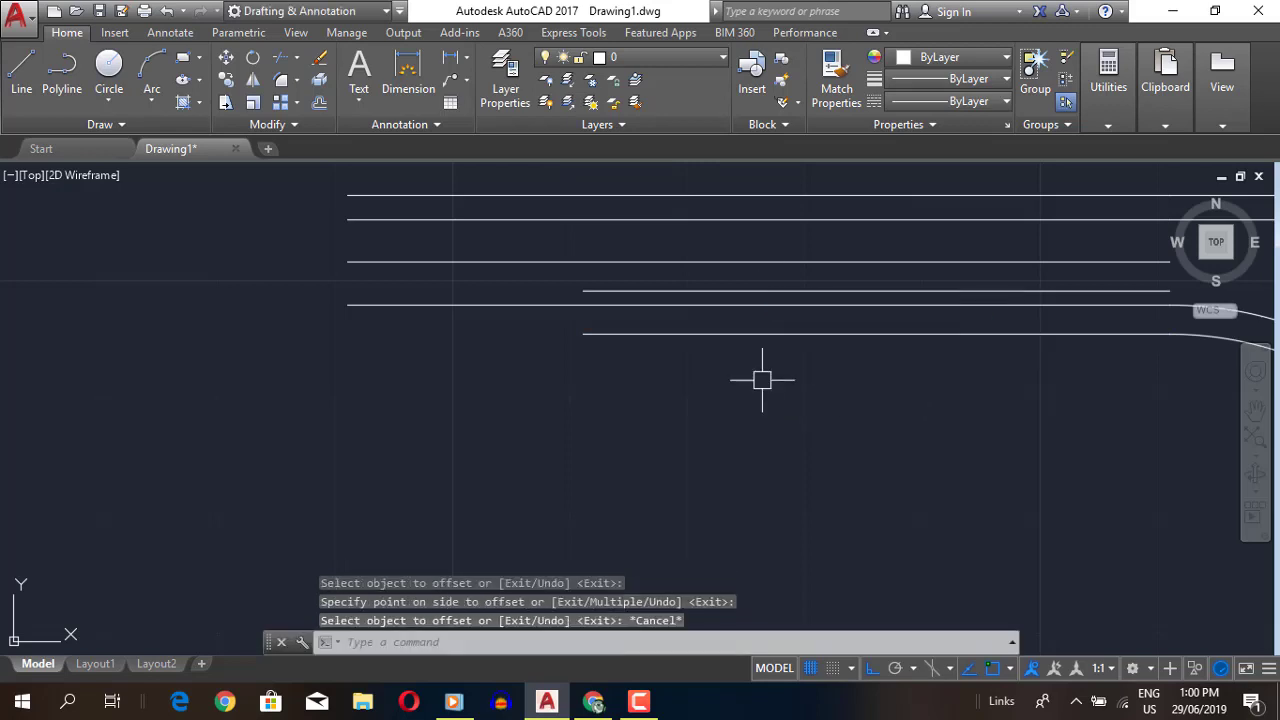
type("l")
key("Return")
left_click(582, 334)
scroll(574, 323, "up", 2)
- Draw a short horizontal edge line west of the junction and delete an unwanted segment
left_click(558, 298)
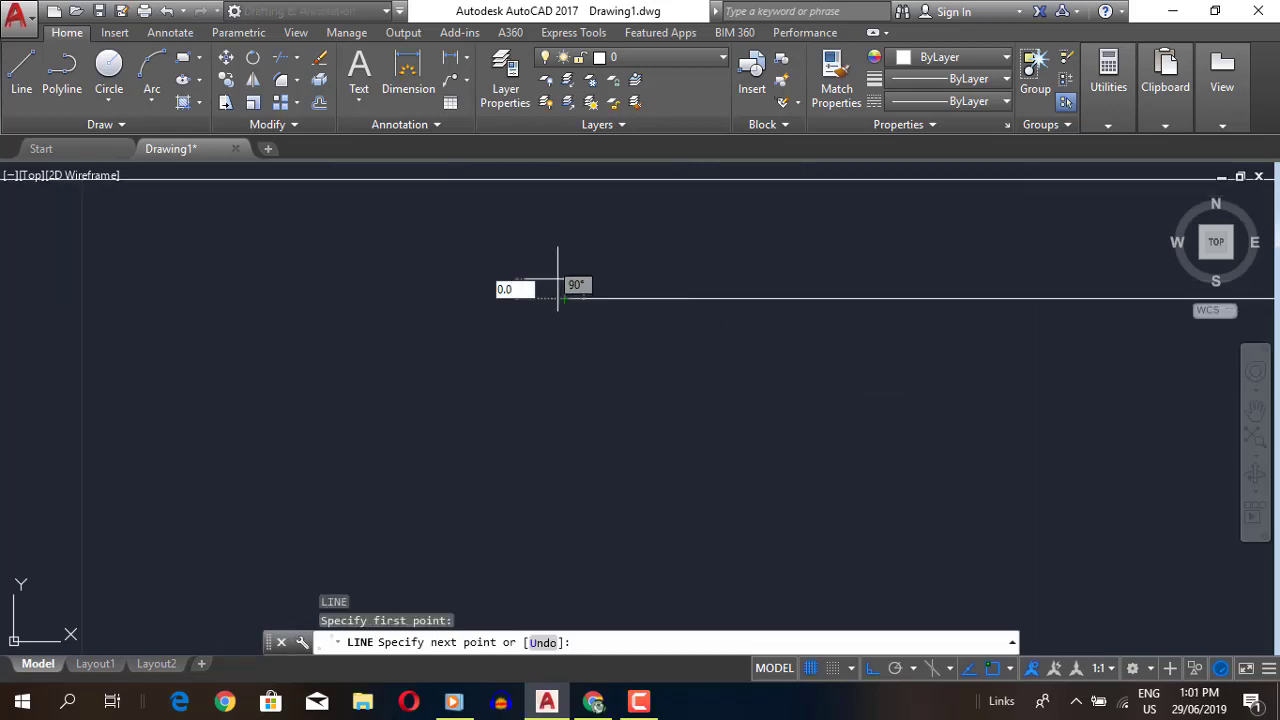
key("Escape")
key("Return")
scroll(710, 275, "down", 2)
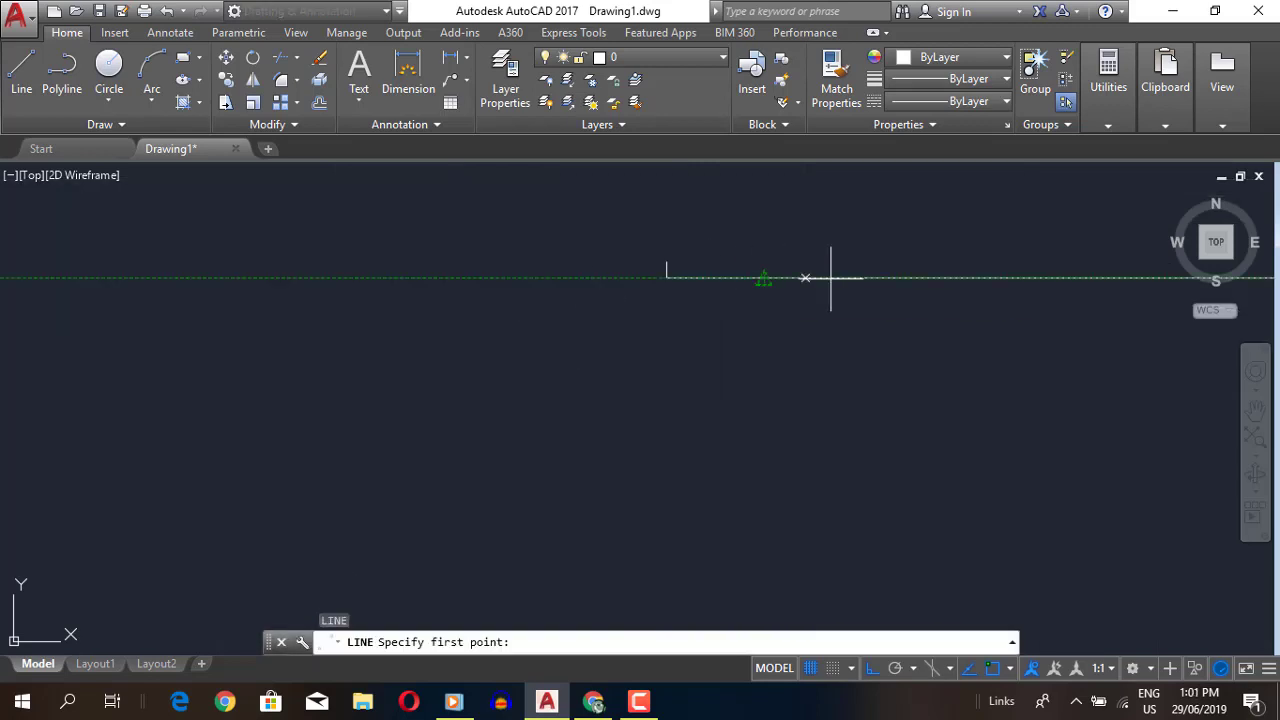
scroll(721, 408, "up", 2)
left_click(587, 408)
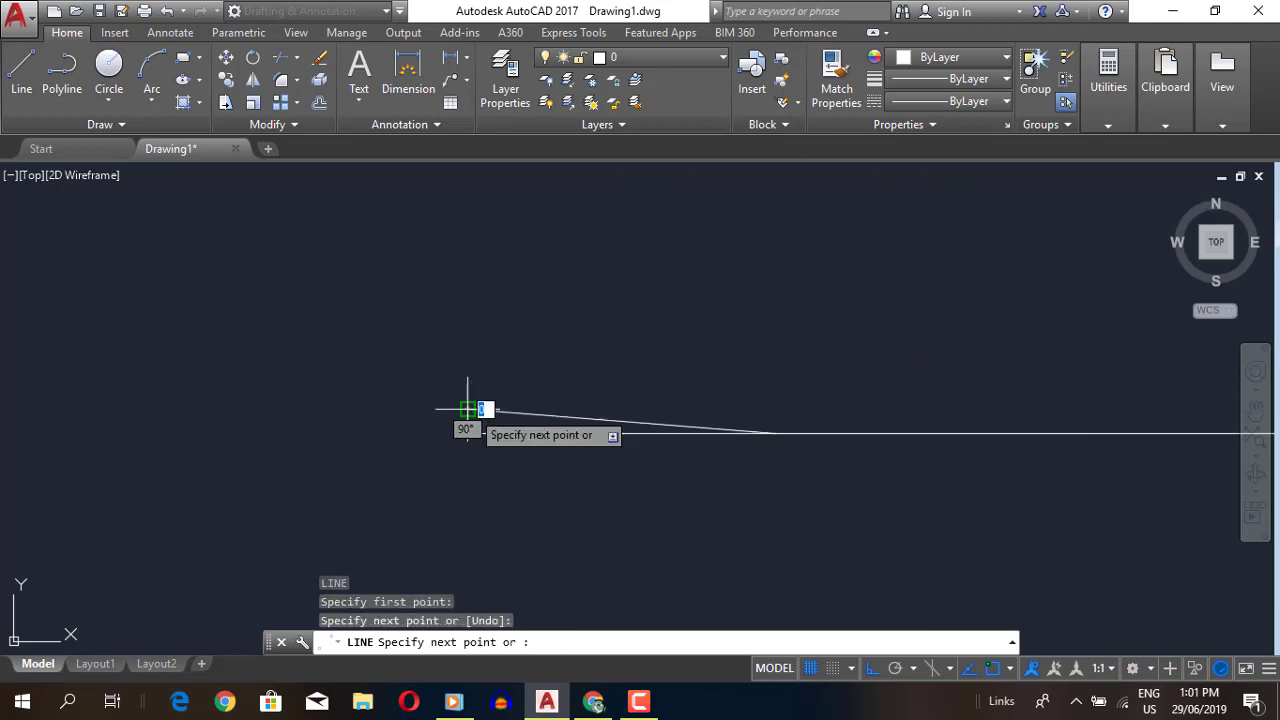
left_click(471, 408)
key("Escape")
key("Delete")
- Attempt line and EXTEND commands on the road edges, cancelling them
type("l")
key("Return")
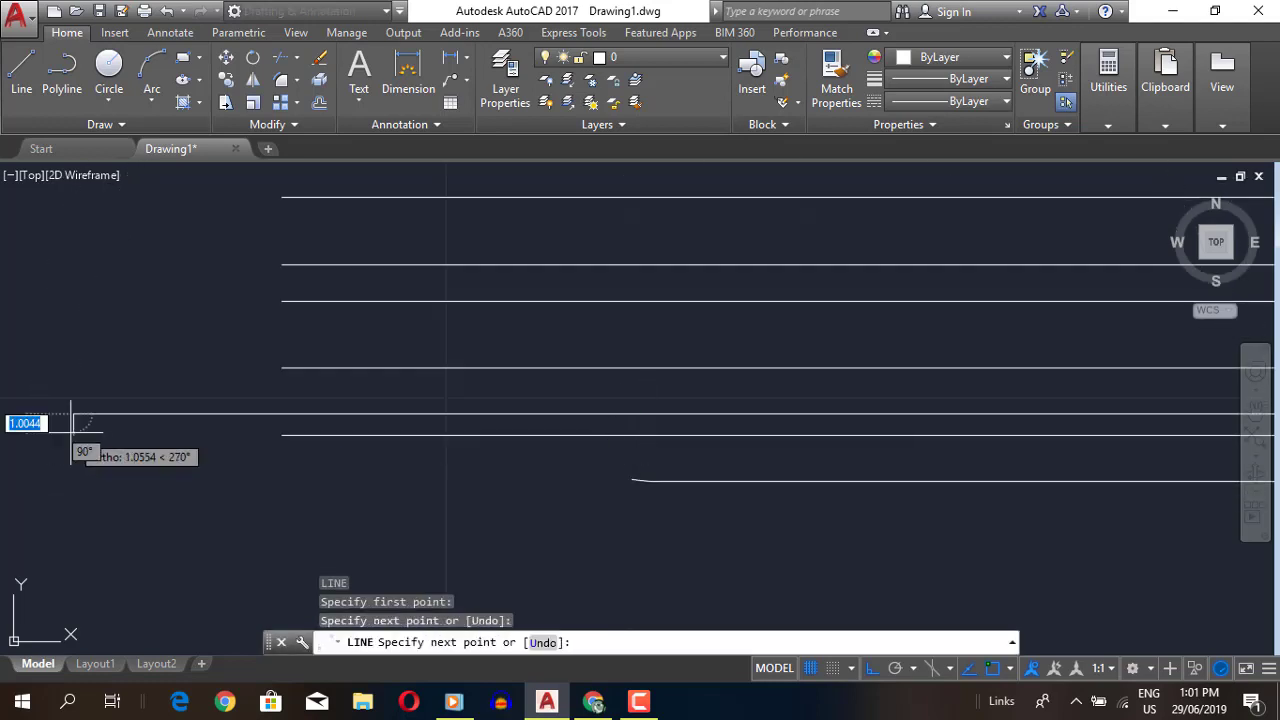
key("Escape")
type("ex")
key("Return")
key("Return")
key("Escape")
scroll(435, 561, "down", 3)
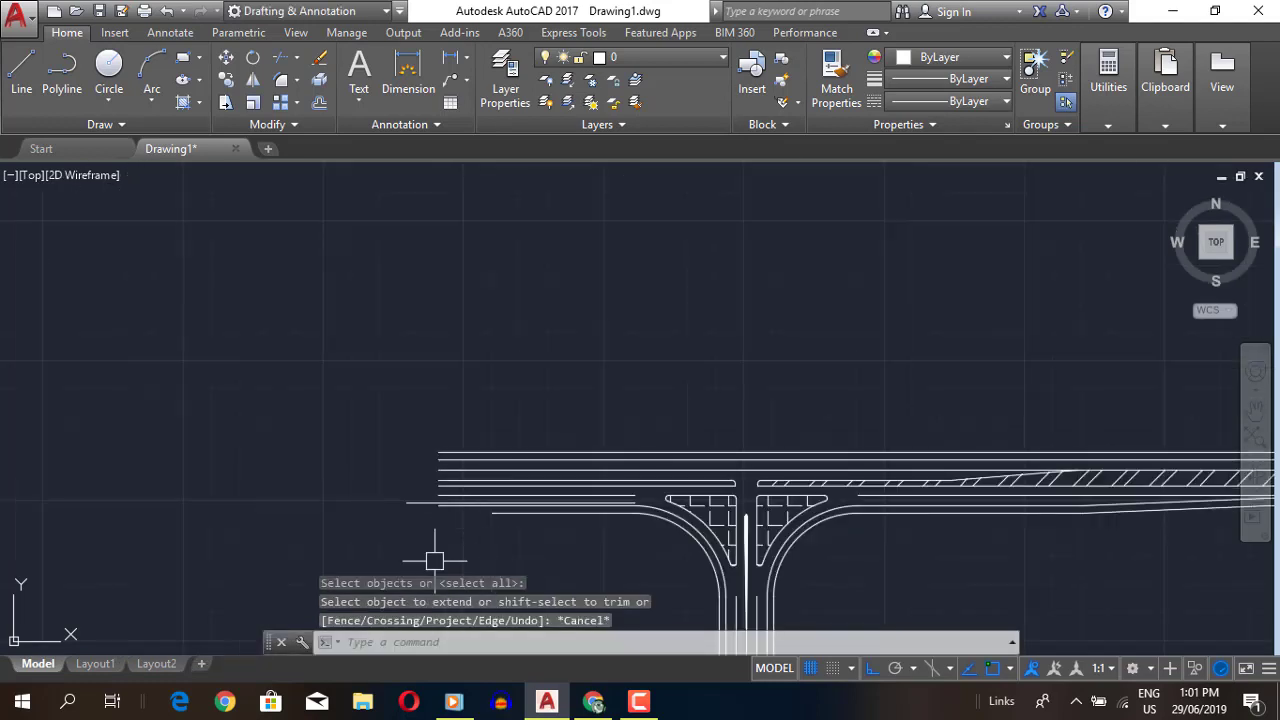
key("l")
key("Return")
- Place a lower line point, then retry and cancel EXTEND on the road edges
left_click(370, 508)
key("Escape")
type("ex")
key("Return")
key("Return")
scroll(480, 560, "up", 3)
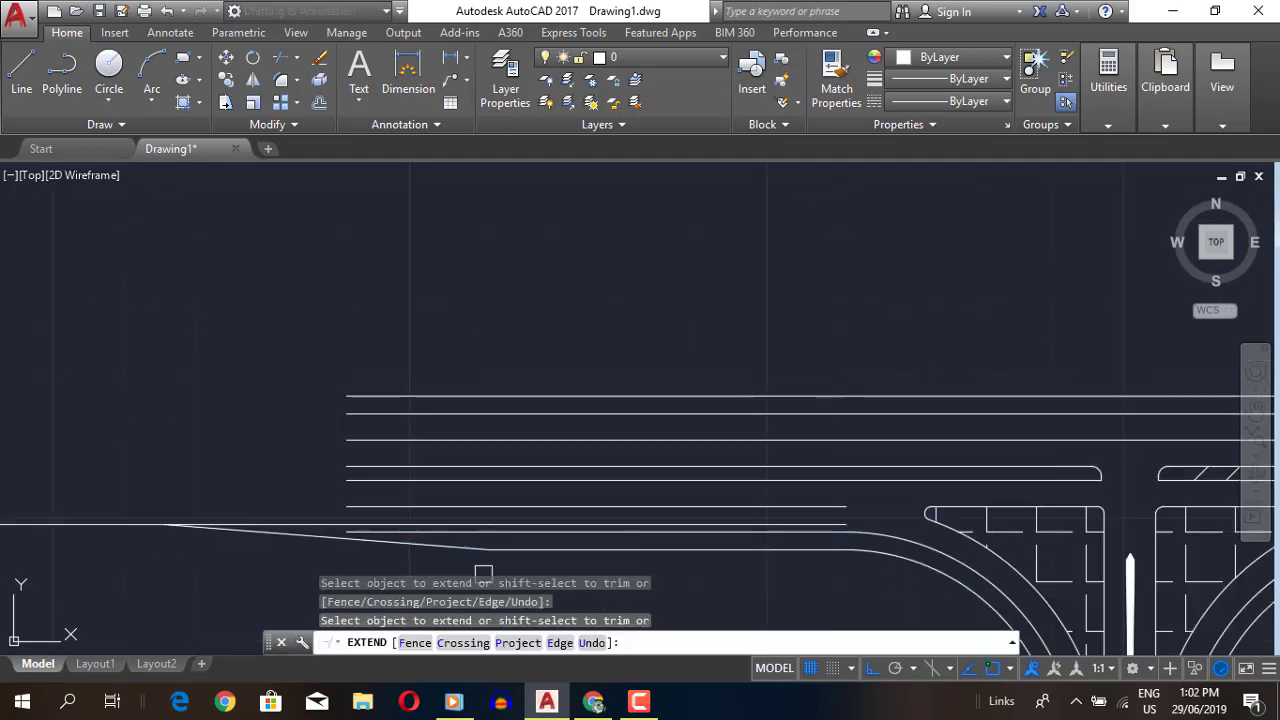
key("Escape")
scroll(571, 594, "down", 2)
scroll(623, 608, "down", 2)
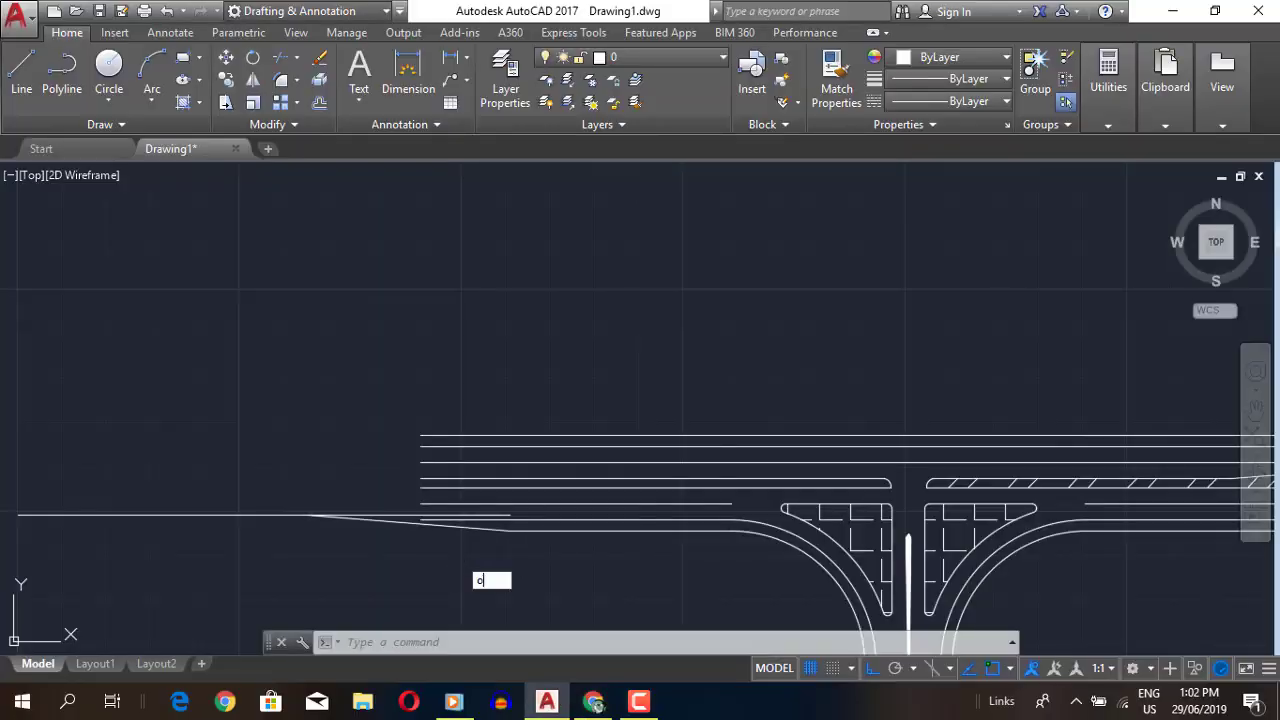
- Offset the road edge line 2.5 downward and trim the leftover pieces
type("o")
key("Return")
type("2.5")
key("Return")
left_click(510, 518)
left_click(499, 569)
key("Escape")
type("tr")
key("Return")
key("Return")
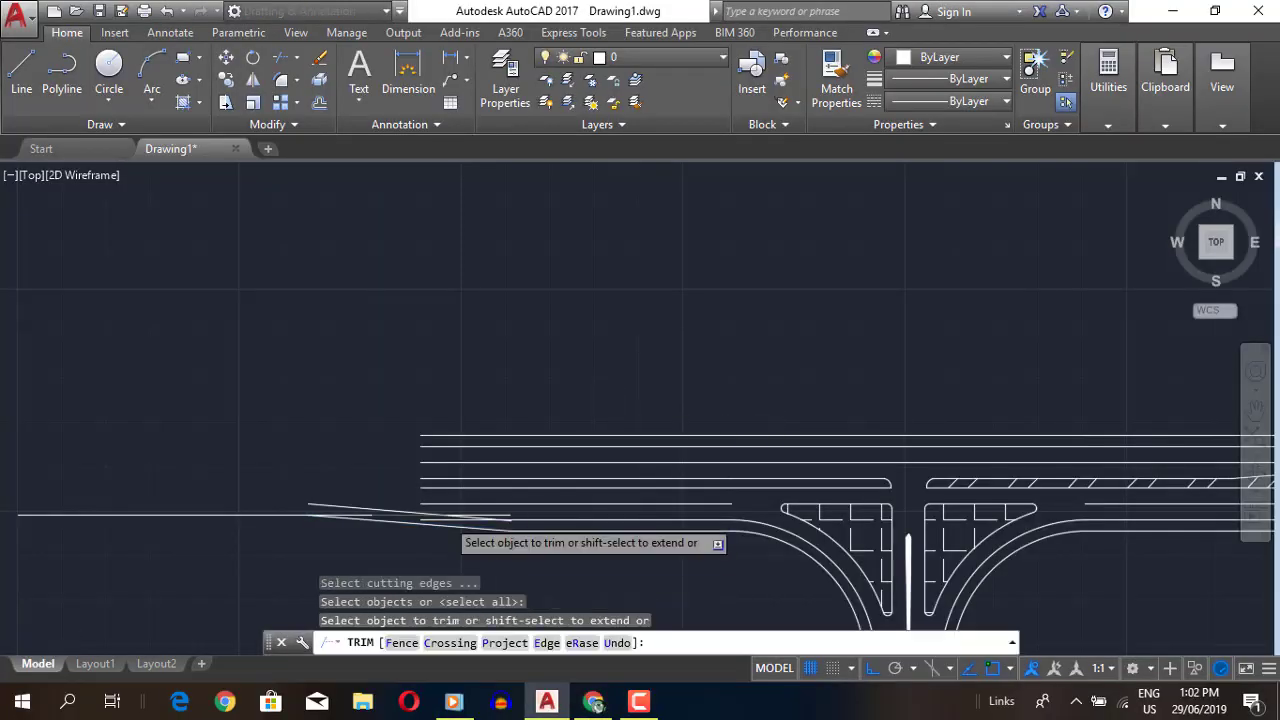
scroll(457, 543, "up", 2)
key("Escape")
- Erase the extra piece and draw a new road edge line running far left
type("e")
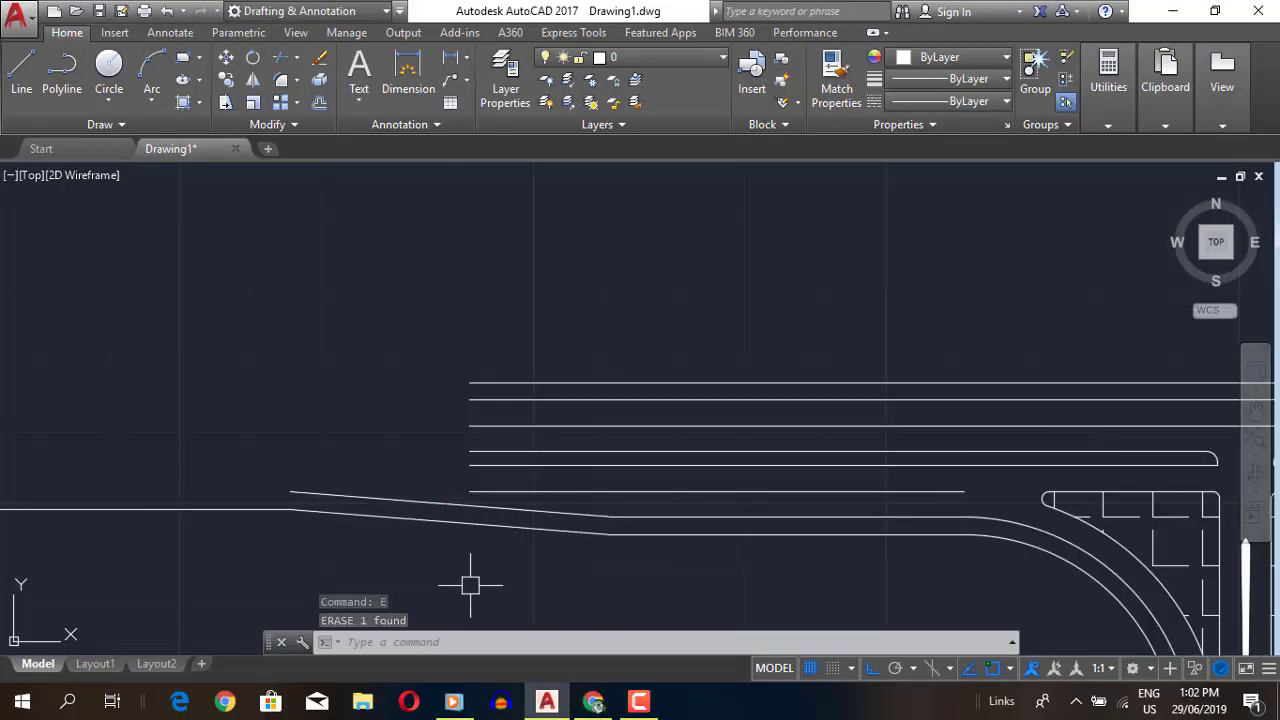
type("l")
key("Return")
left_click(651, 480)
left_click(171, 466)
key("Escape")
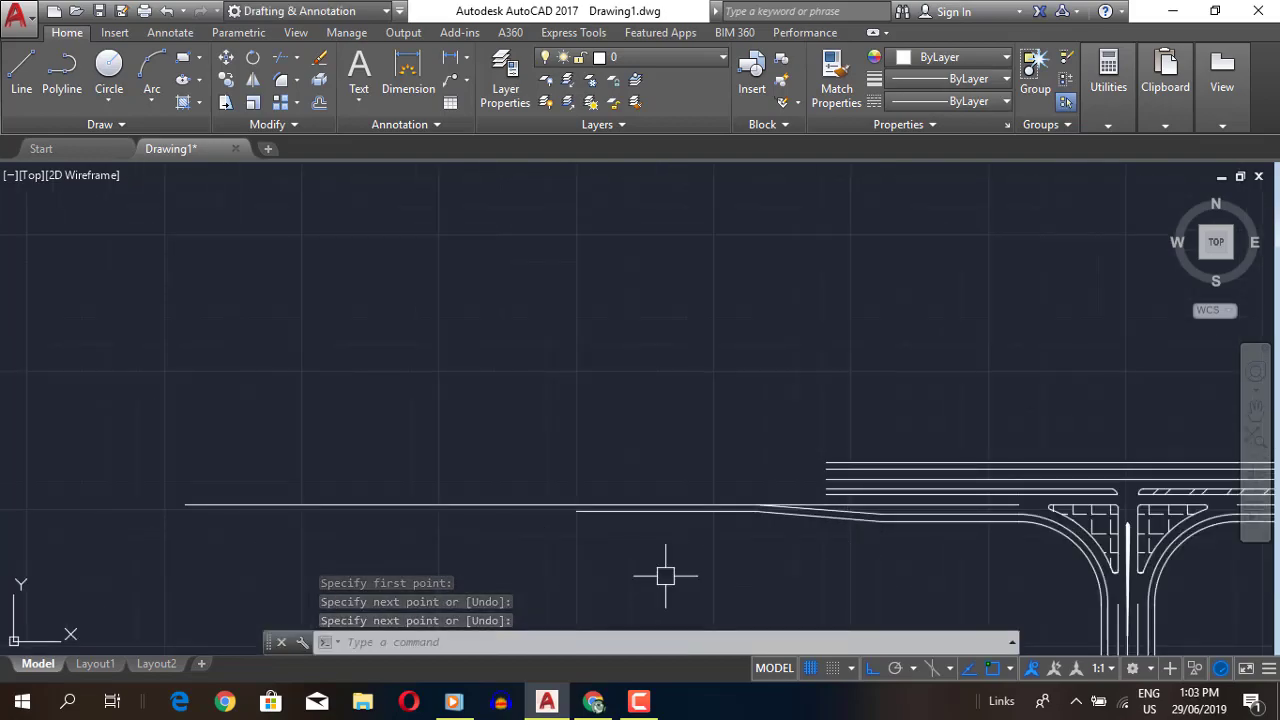
- Offset a left-approach lane line by 3.65 after glancing at the reference PDF
left_click(593, 702)
left_click(593, 702)
scroll(705, 517, "up", 2)
key("o")
key("Return")
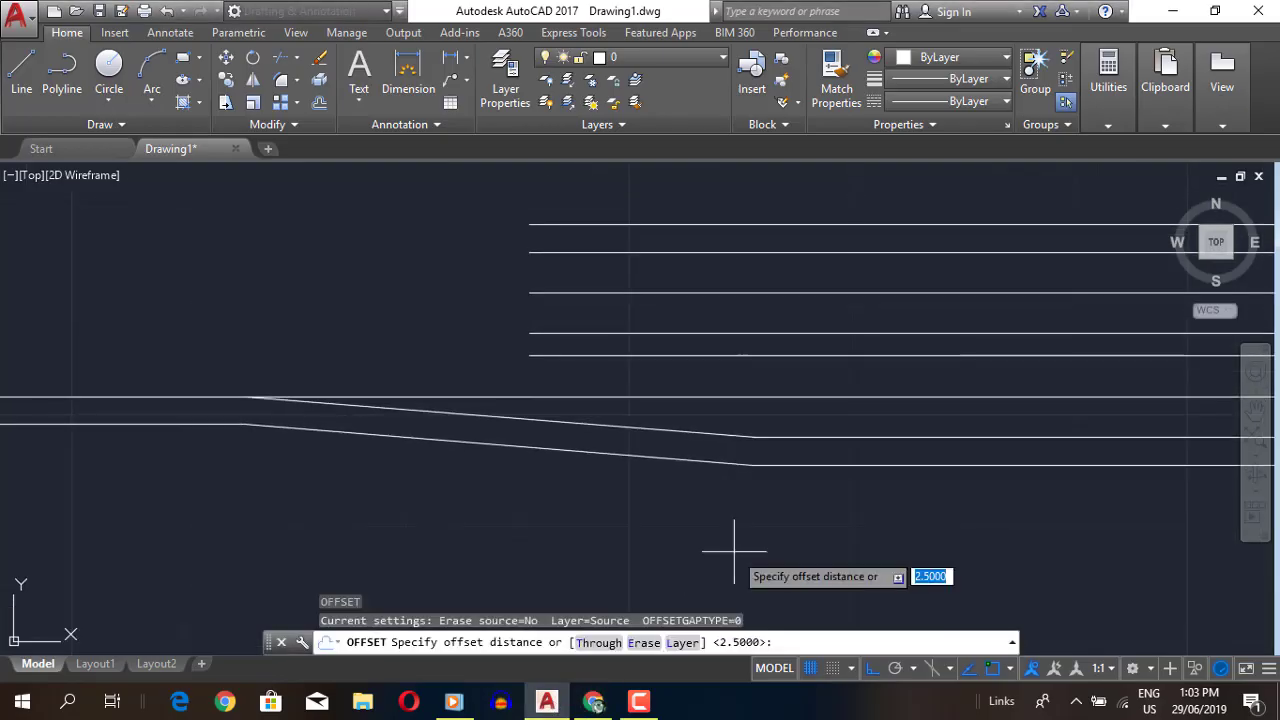
type("3.65")
key("Return")
left_click(700, 431)
left_click(759, 330)
scroll(474, 551, "down", 2)
key("Escape")
right_click(586, 500)
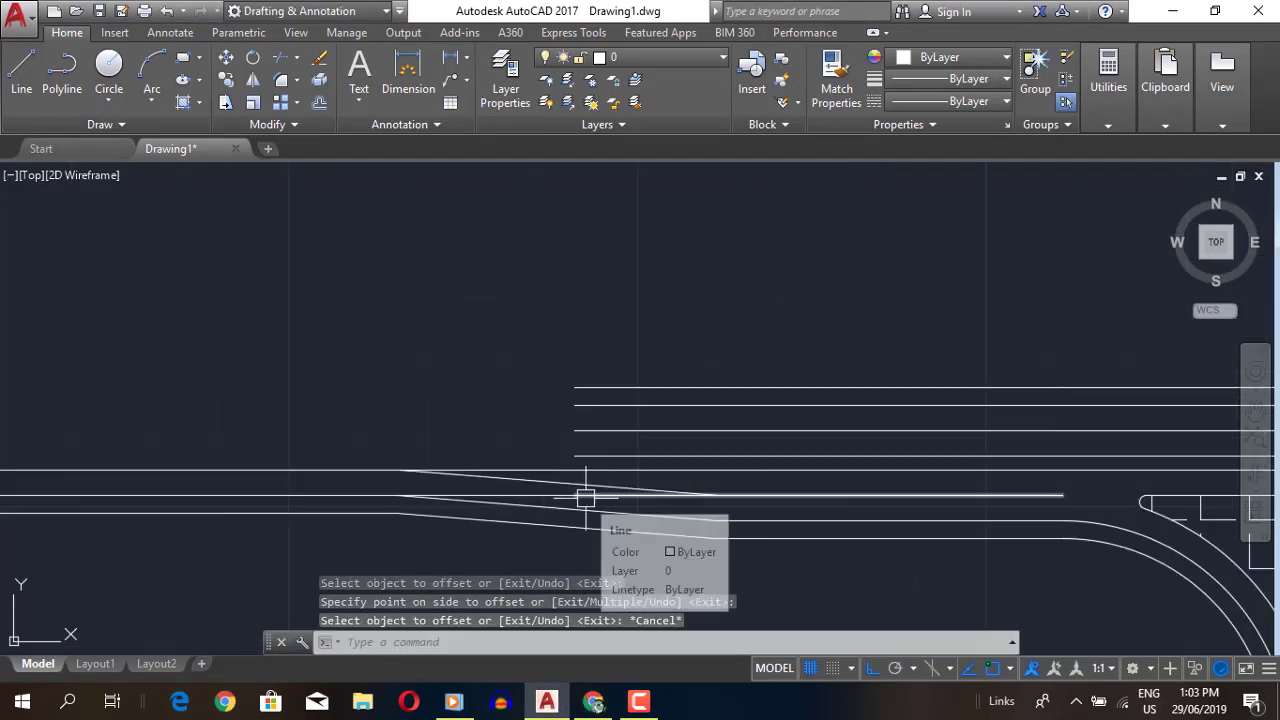
key("Escape")
key("Escape")
- Compare the drawing against the reference intersection PDF several times
left_click(596, 704)
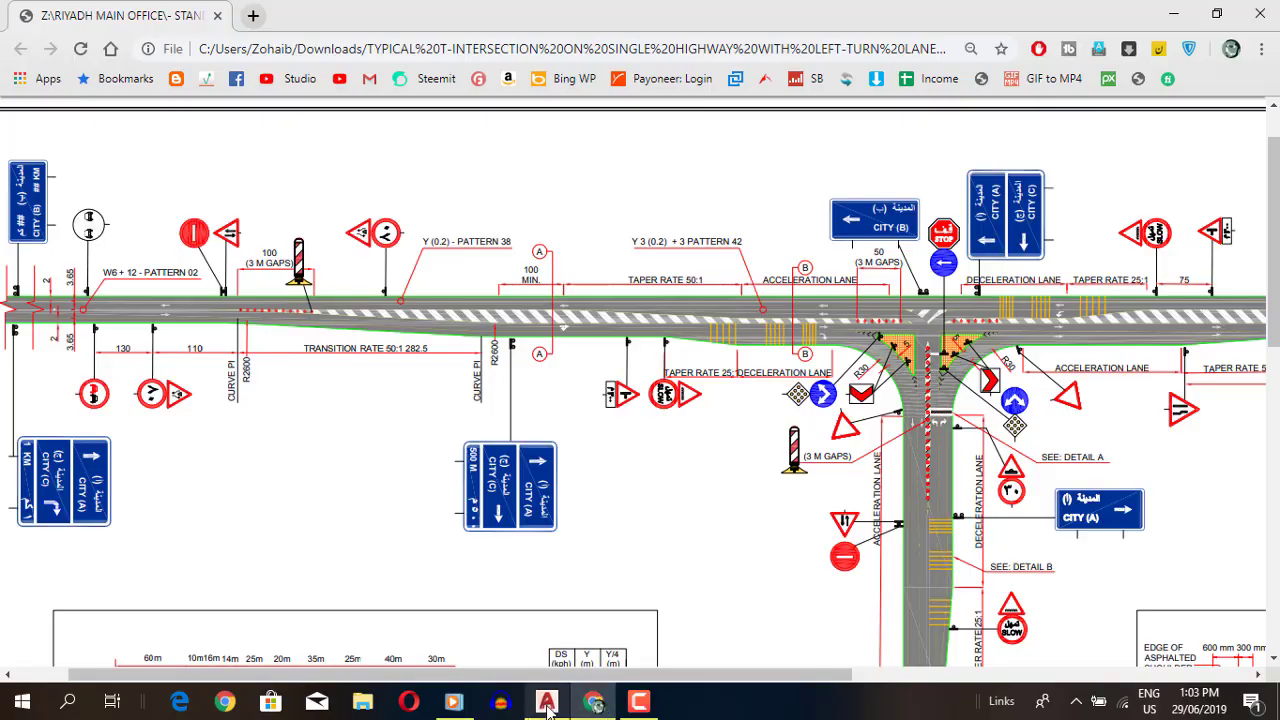
left_click(547, 702)
left_click(593, 702)
left_click(547, 702)
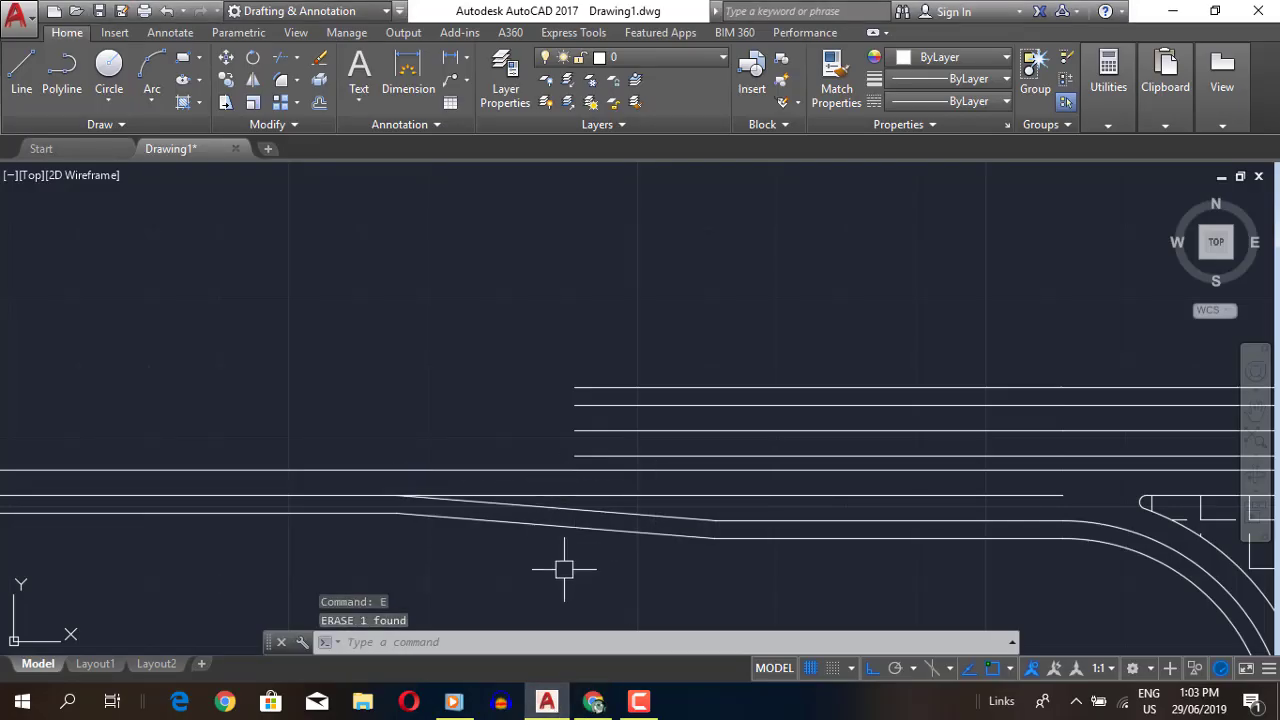
left_click(593, 702)
left_click(547, 702)
scroll(606, 594, "down", 2)
scroll(540, 543, "up", 1)
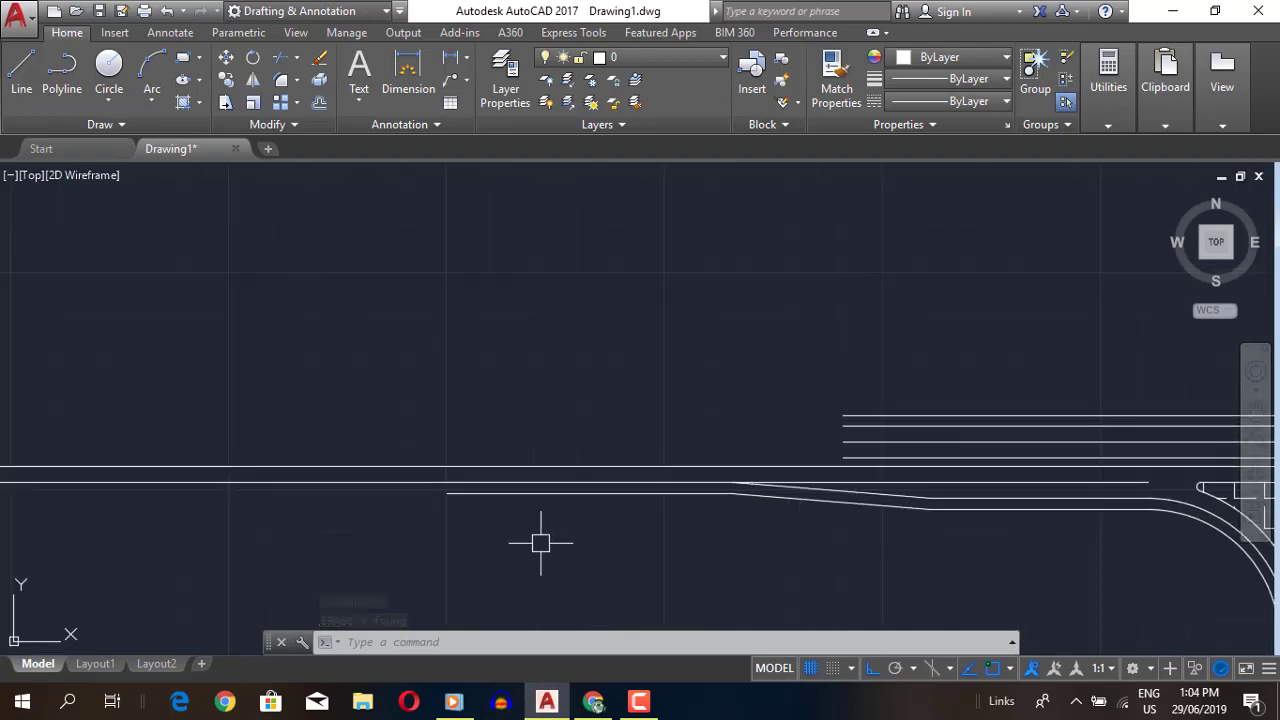
scroll(540, 543, "up", 1)
left_click(594, 704)
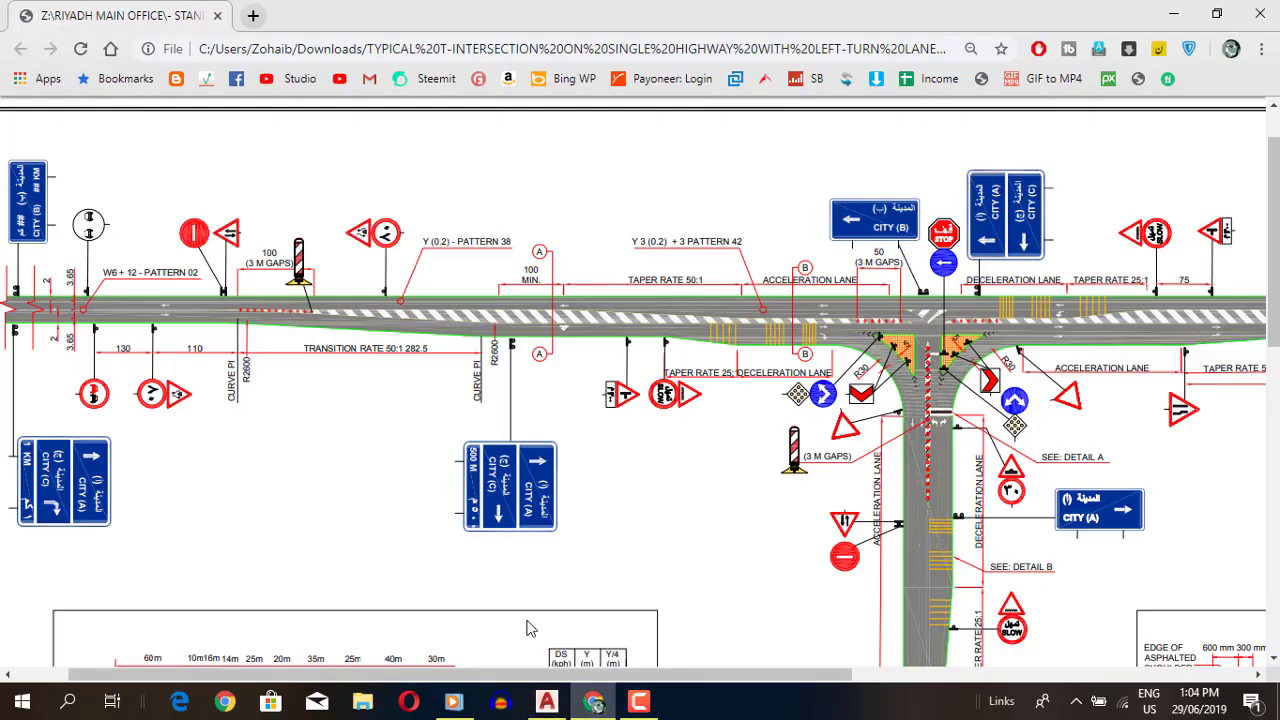
left_click(547, 702)
scroll(450, 523, "up", 1)
- Draw a short 0.04 line on the lower lane edge, undoing a stray first attempt
type("l")
key("Return")
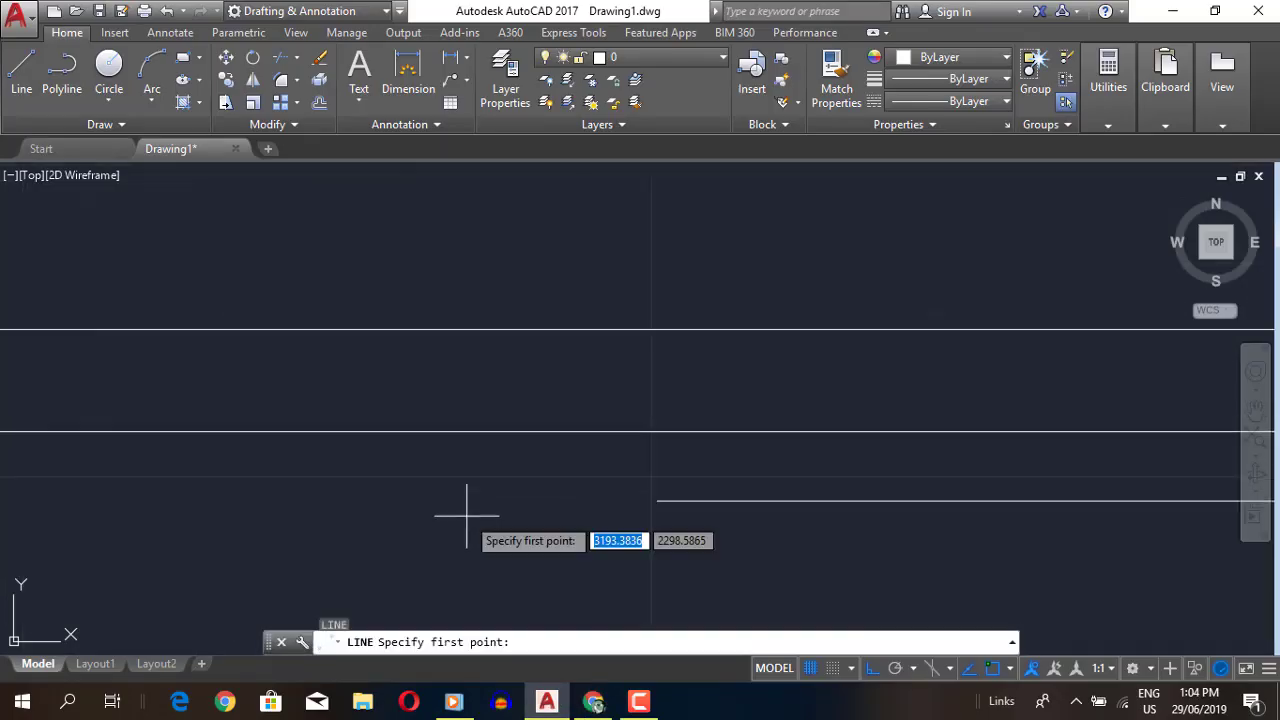
left_click(663, 500)
key("Escape")
key("ctrl+z")
type("l")
key("Return")
left_click(657, 500)
type("0.04")
key("Return")
key("Escape")
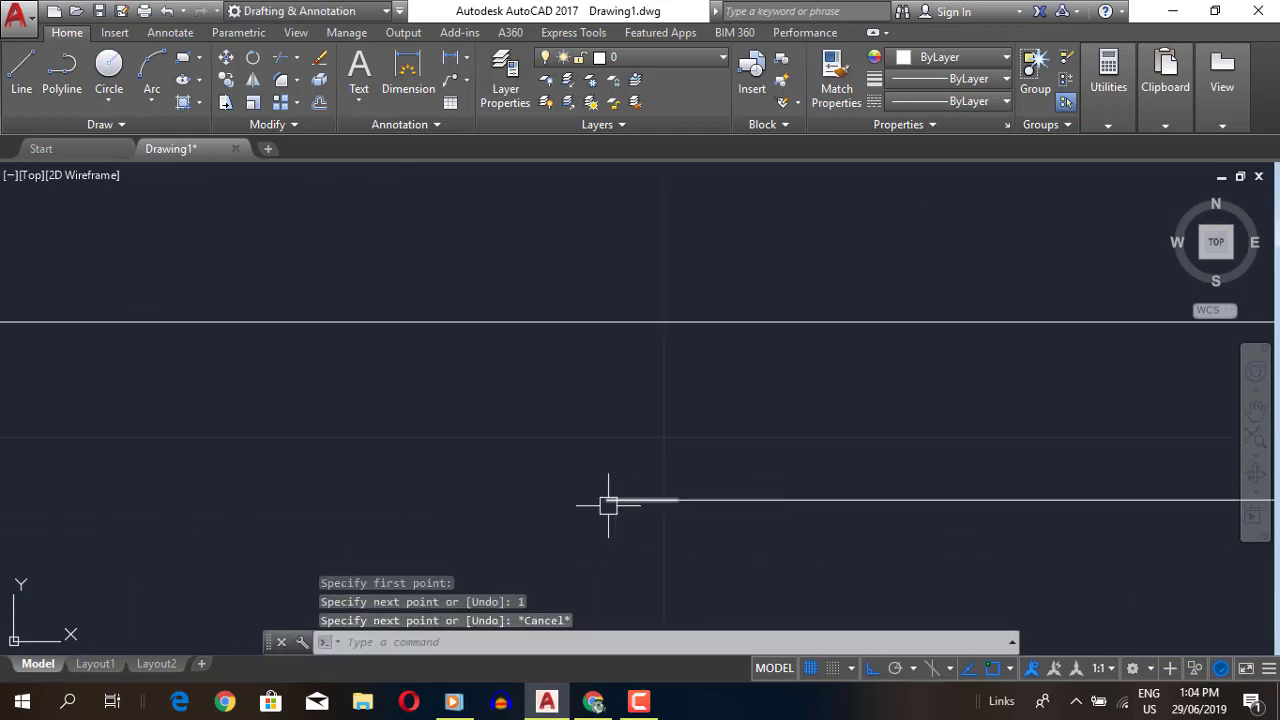
- Draw a line along the road edge, erase, and extend the sloped lane line
type("l")
key("Return")
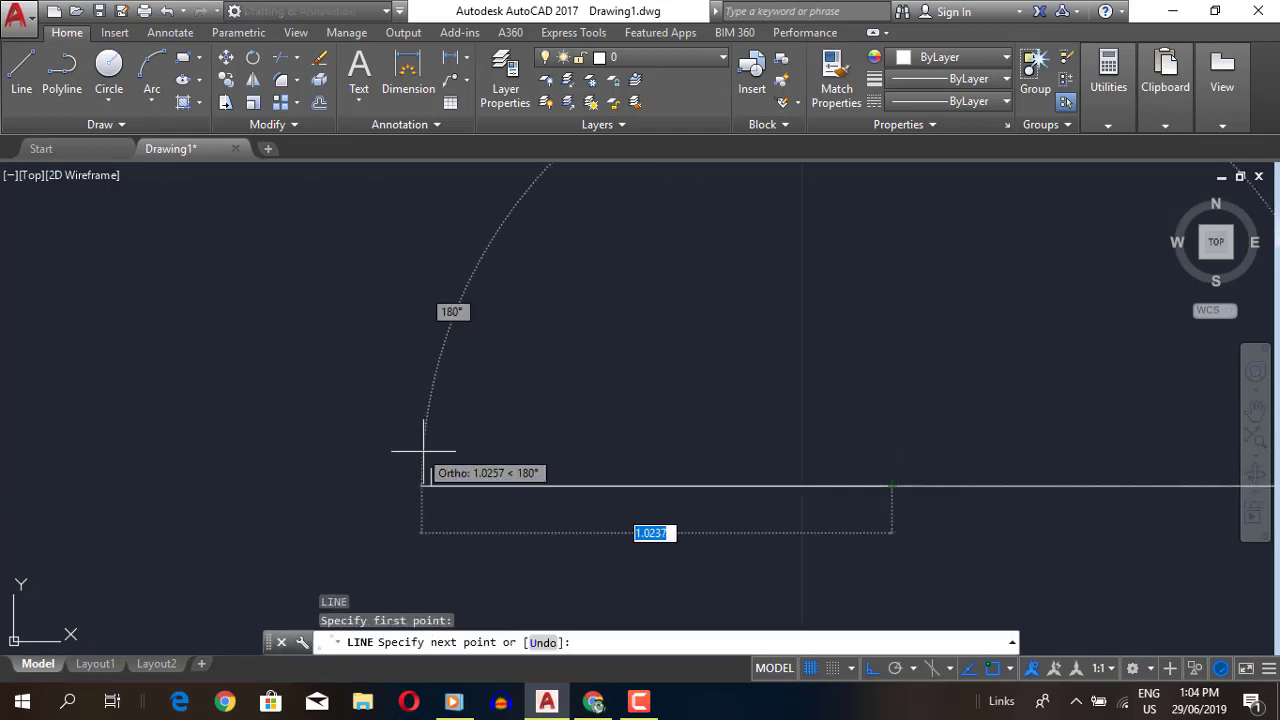
left_click(428, 471)
type("e")
key("Return")
scroll(510, 545, "up", 3)
type("ex")
key("Return")
key("Return")
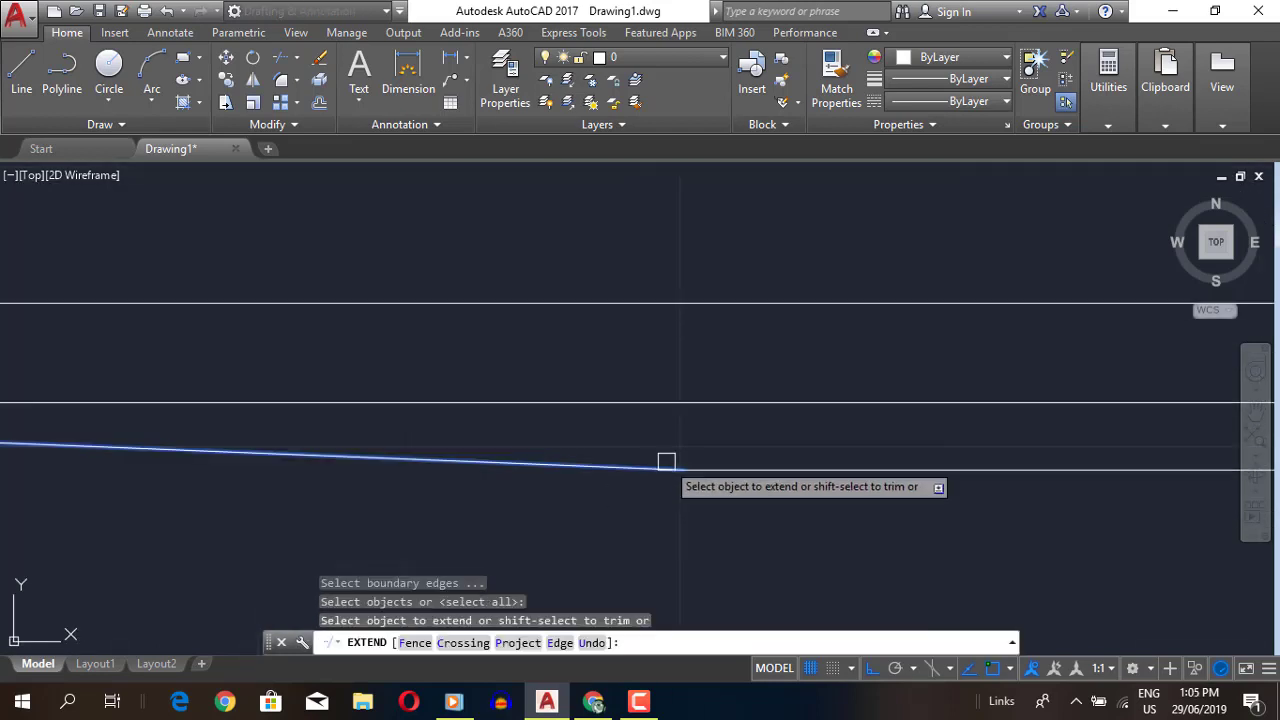
left_click(666, 457)
scroll(666, 457, "down", 2)
key("Escape")
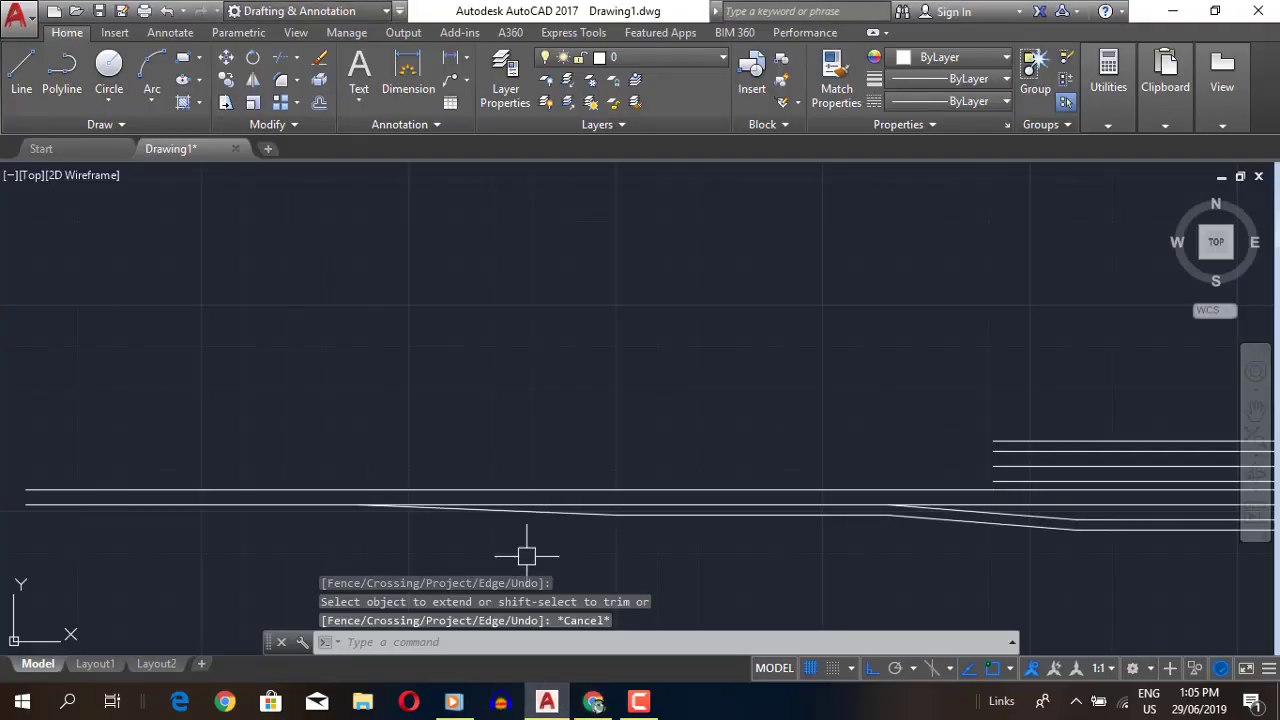
- Offset a parallel copy beside the sloped lane line, then start and cancel a trim
type("o")
key("Return")
key("Return")
left_click(560, 511)
left_click(600, 497)
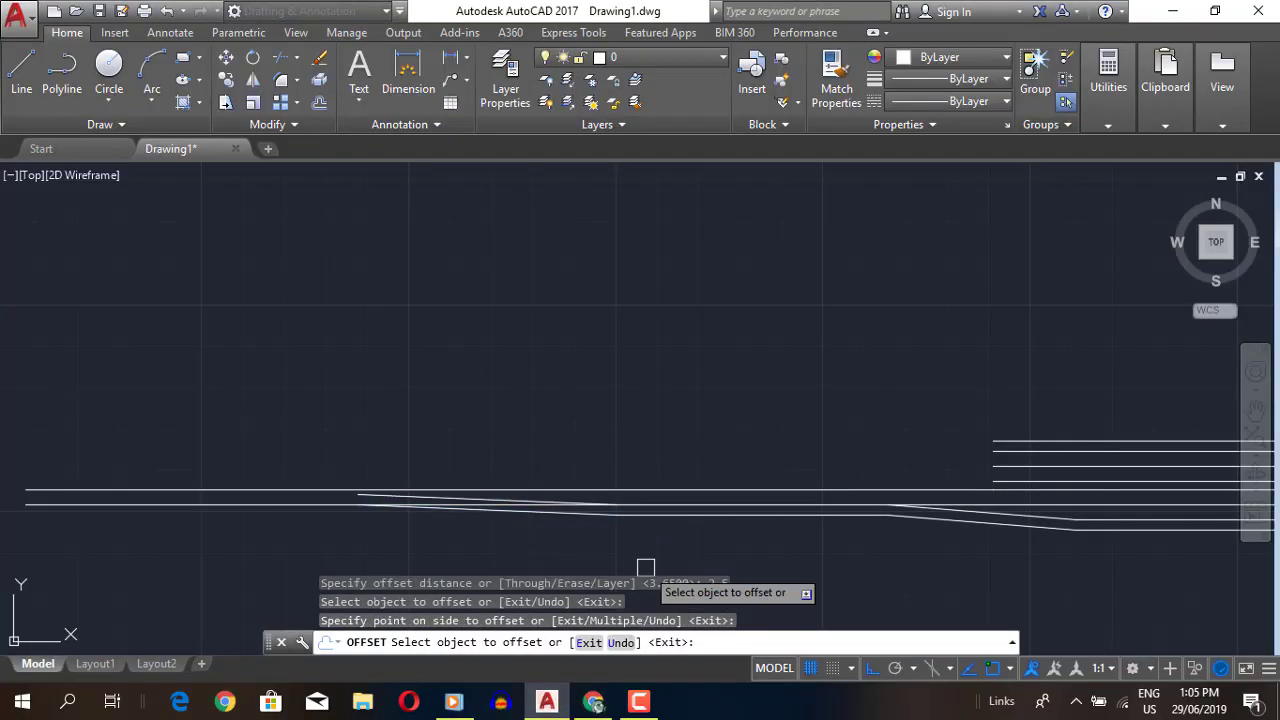
key("Return")
key("Return")
key("Return")
key("Escape")
type("tr")
key("Return")
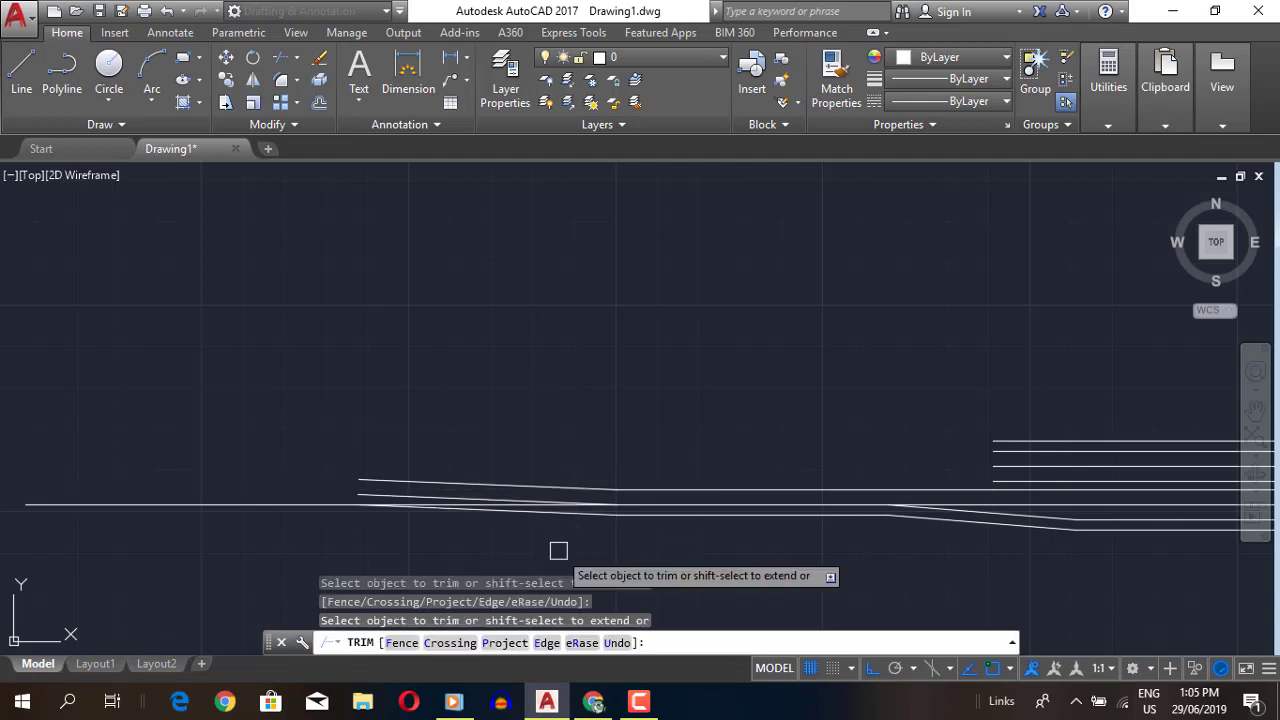
key("Escape")
key("Return")
key("Return")
key("Escape")
scroll(711, 591, "down", 2)
- Review the reference PDF and pan the drawing to the vertical side road
left_click(593, 702)
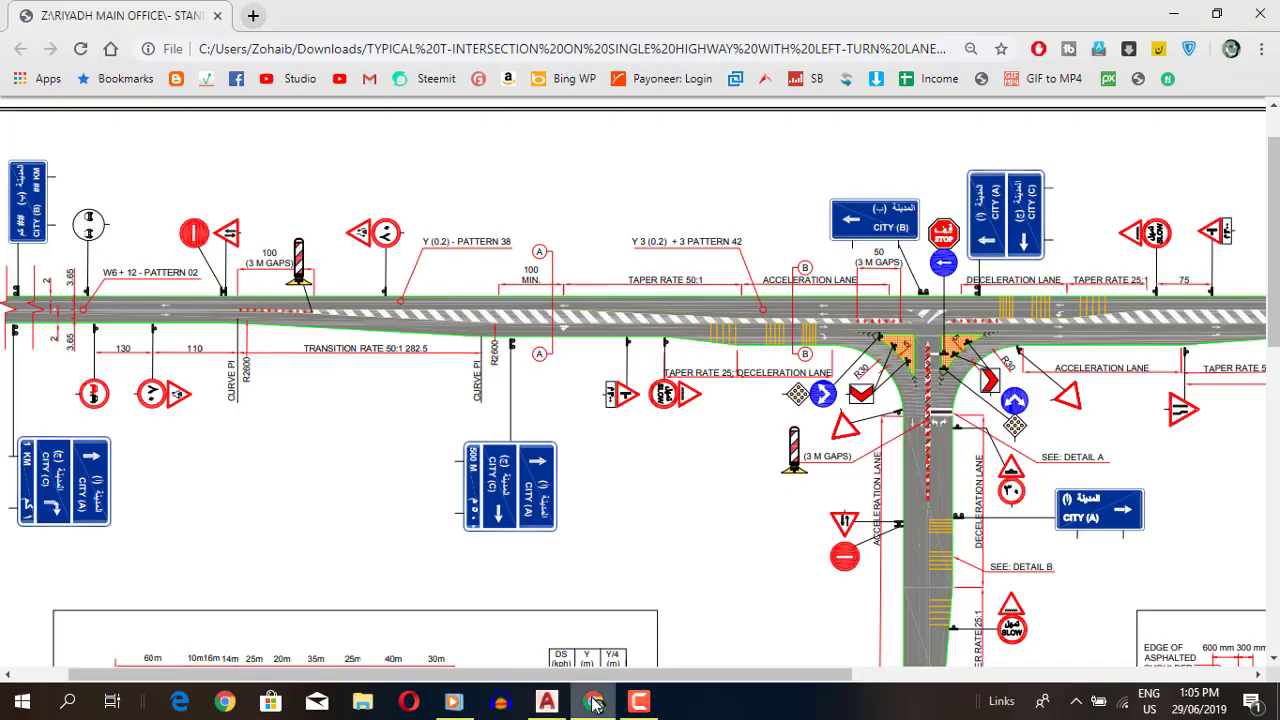
left_click(593, 702)
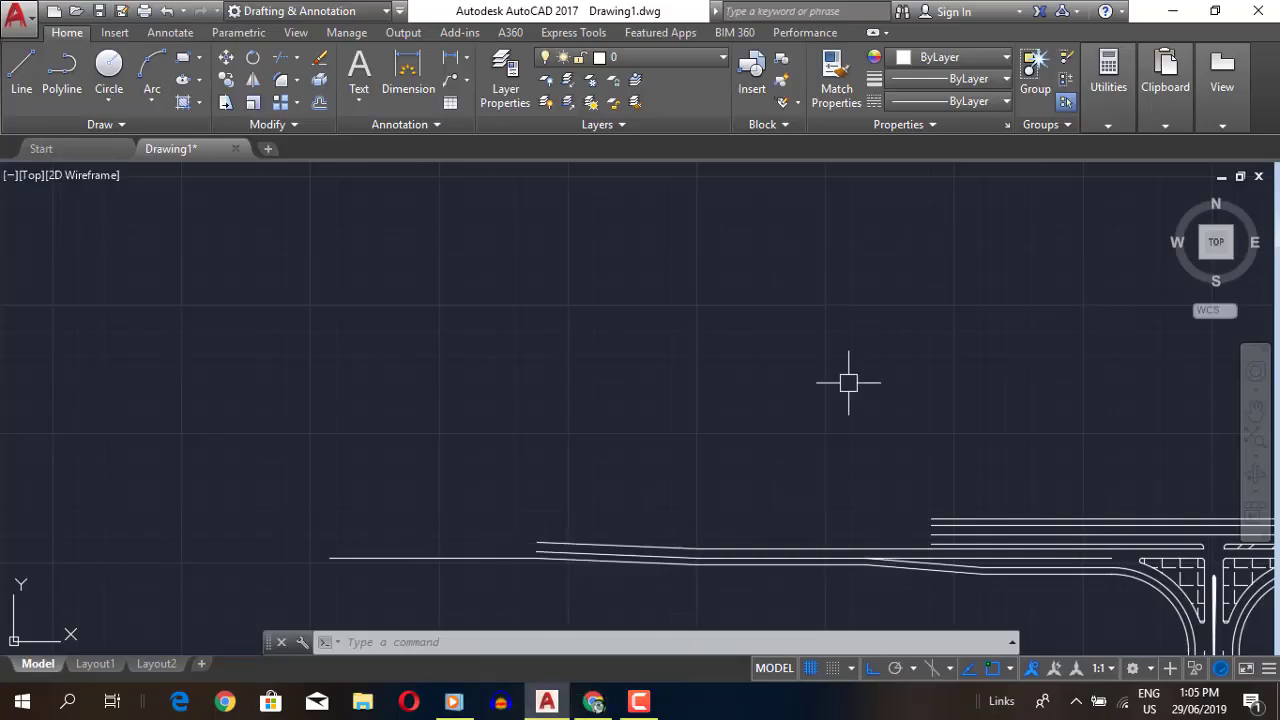
left_click(593, 702)
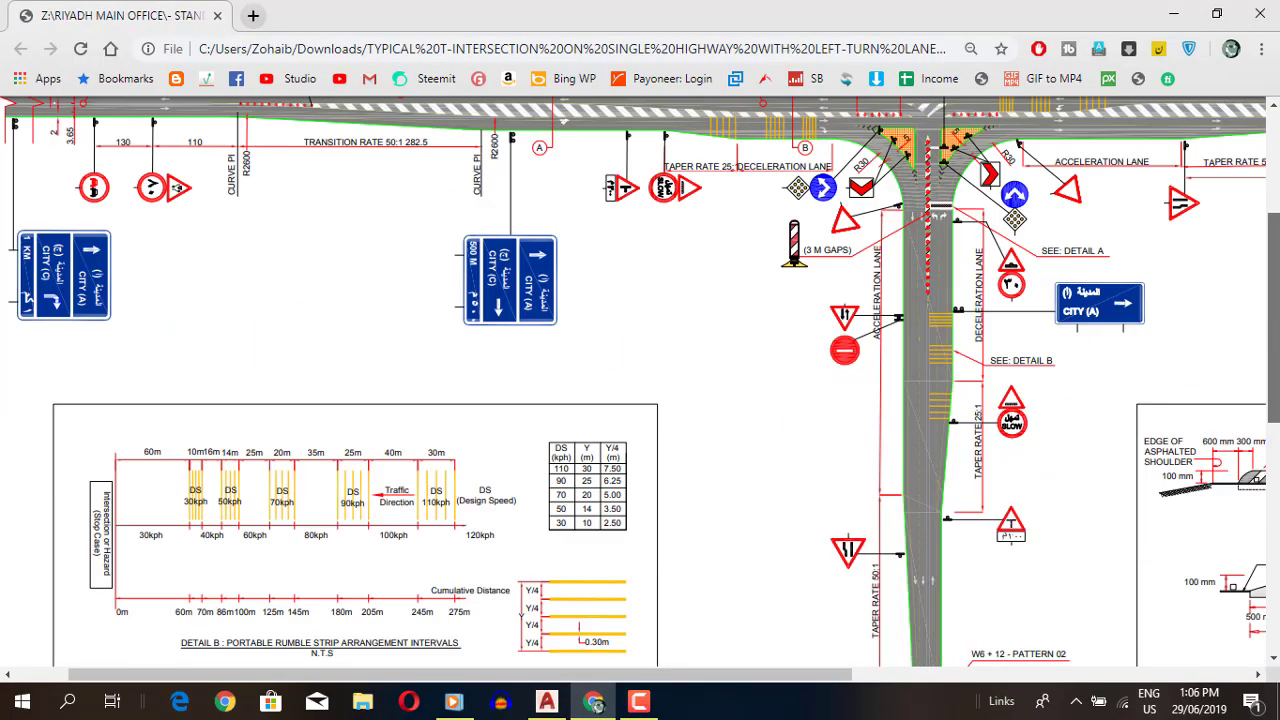
left_click(547, 702)
middle_click_drag(851, 586, 586, 280)
scroll(708, 500, "up", 3)
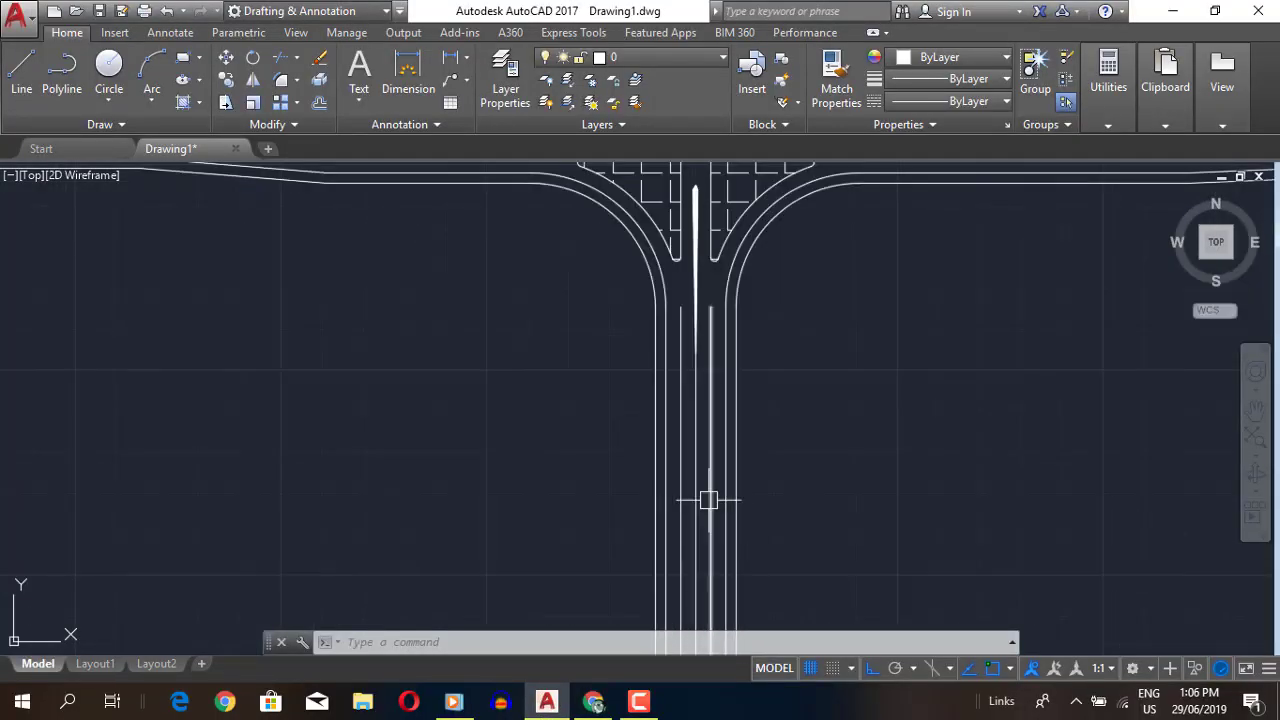
scroll(770, 505, "down", 2)
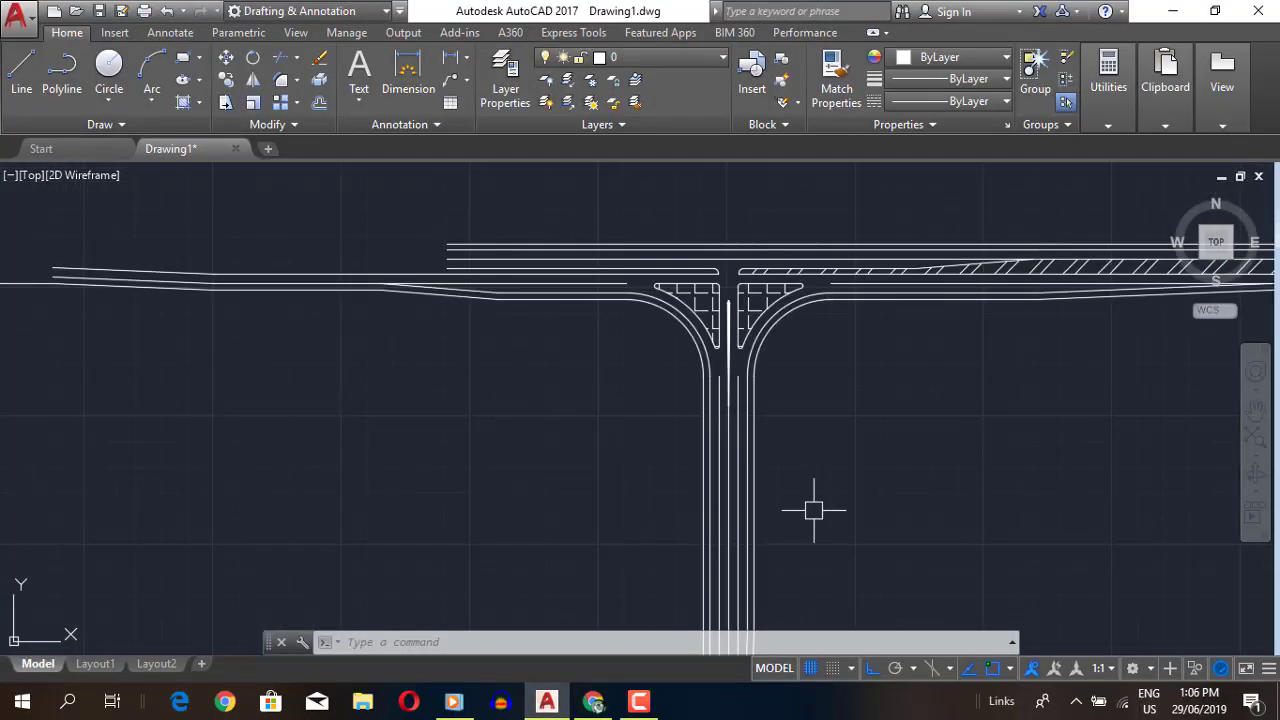
- Check the reference PDF again and zoom around the road drawing
left_click(556, 707)
scroll(640, 400, "down", 3)
scroll(640, 400, "up", 3)
left_click(547, 702)
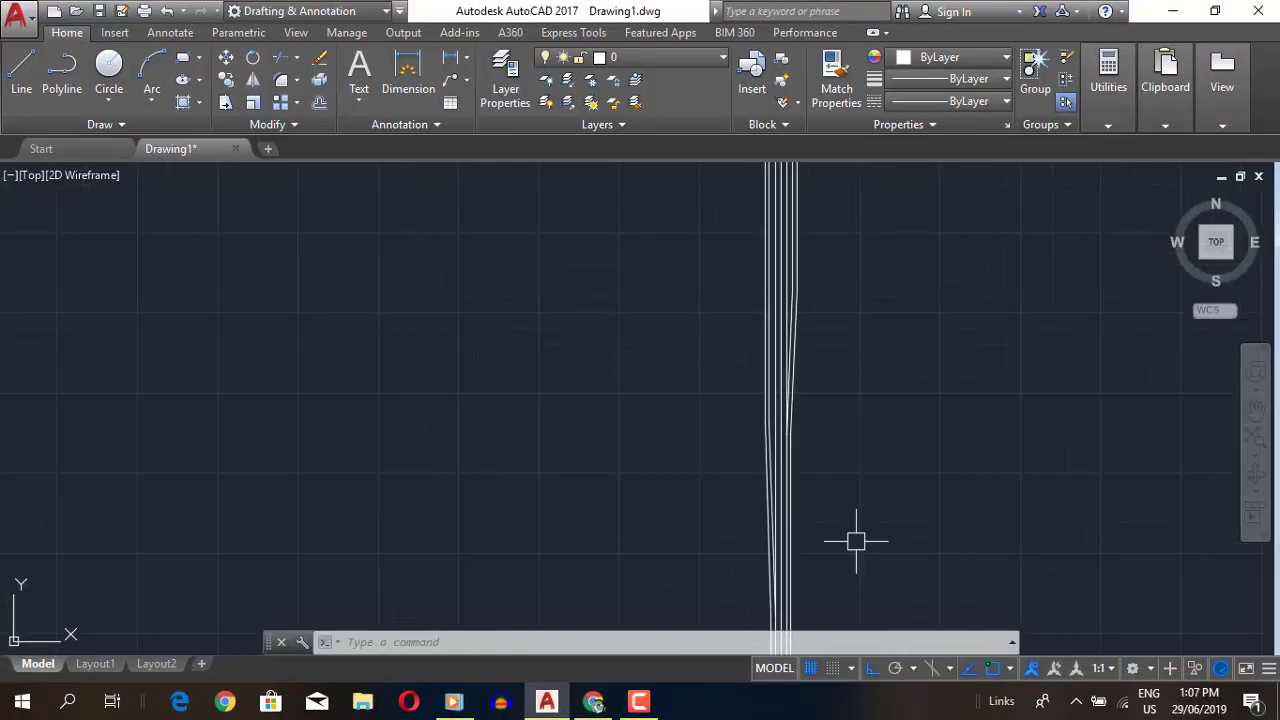
scroll(880, 400, "down", 3)
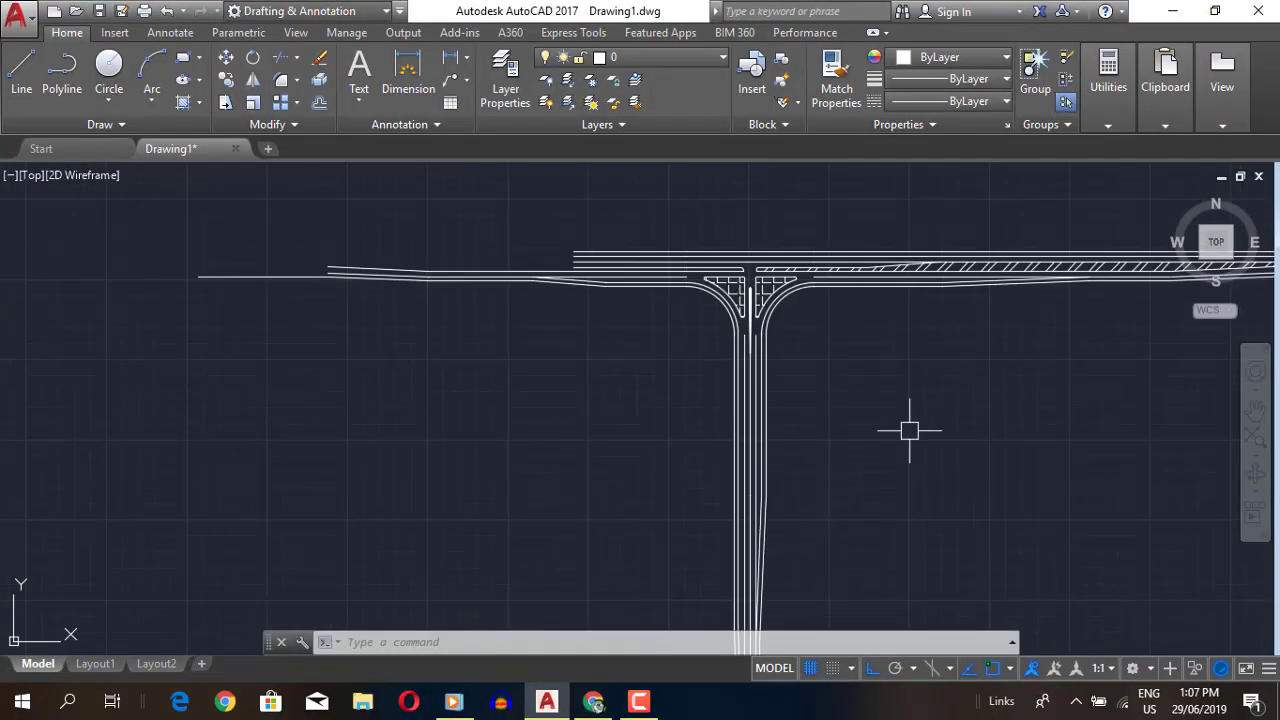
scroll(443, 383, "up", 2)
scroll(445, 387, "up", 2)
scroll(908, 400, "up", 2)
- View the intersection plan in the PDF and pan the drawing to the intersection
left_click(593, 702)
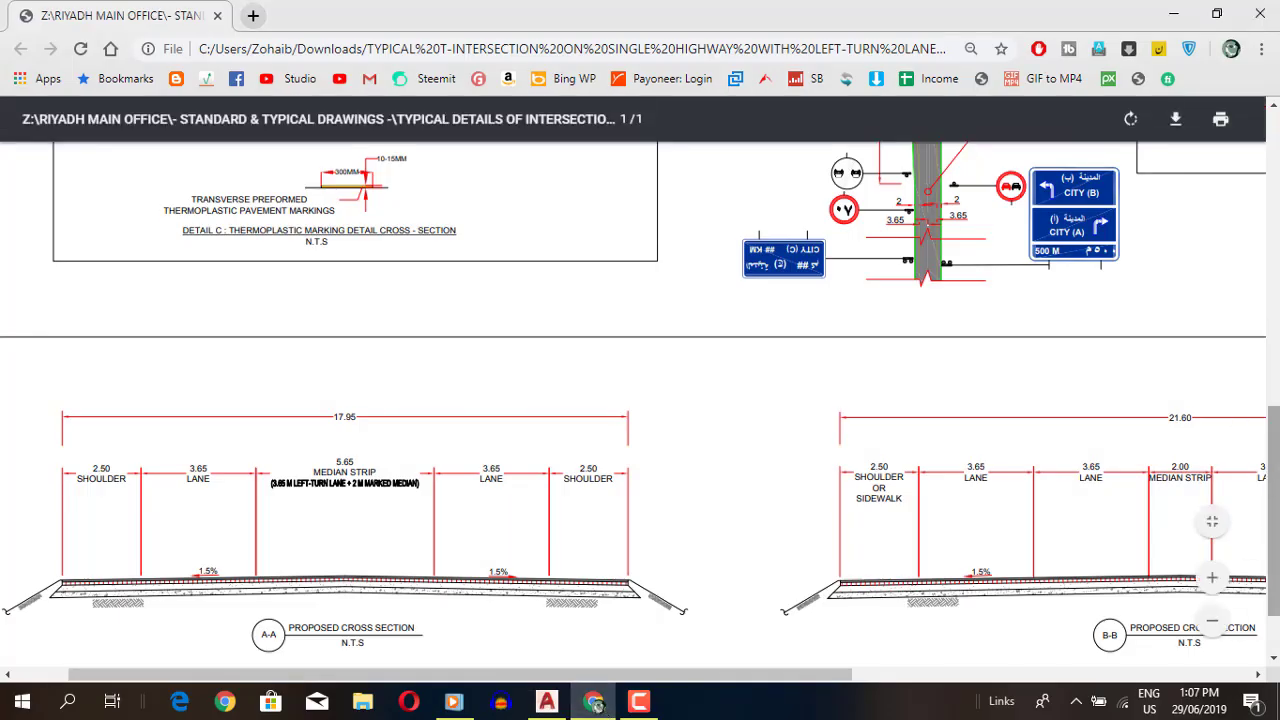
key("Home")
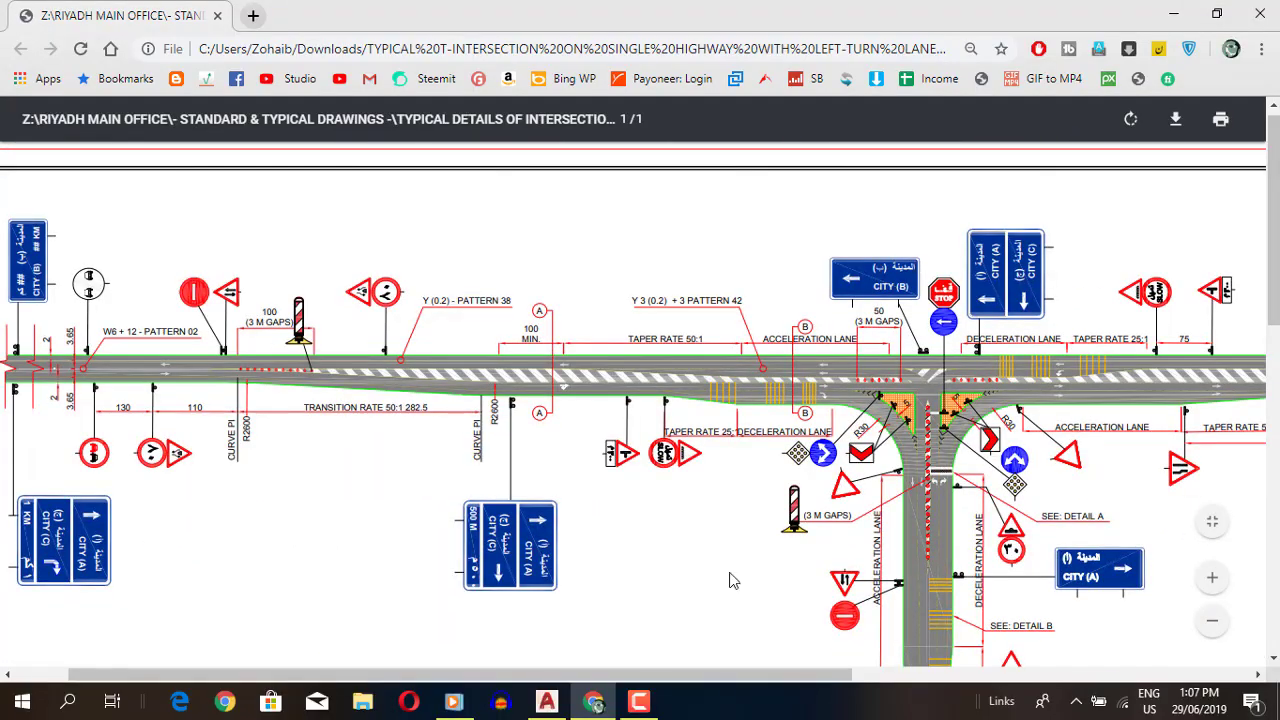
key("alt+Tab")
mouse_move(1017, 477)
middle_mouse_down()
mouse_move(614, 480)
mouse_move(669, 480)
middle_mouse_up()
- Review the road cross-sections at the bottom of the reference PDF
key("alt+Tab")
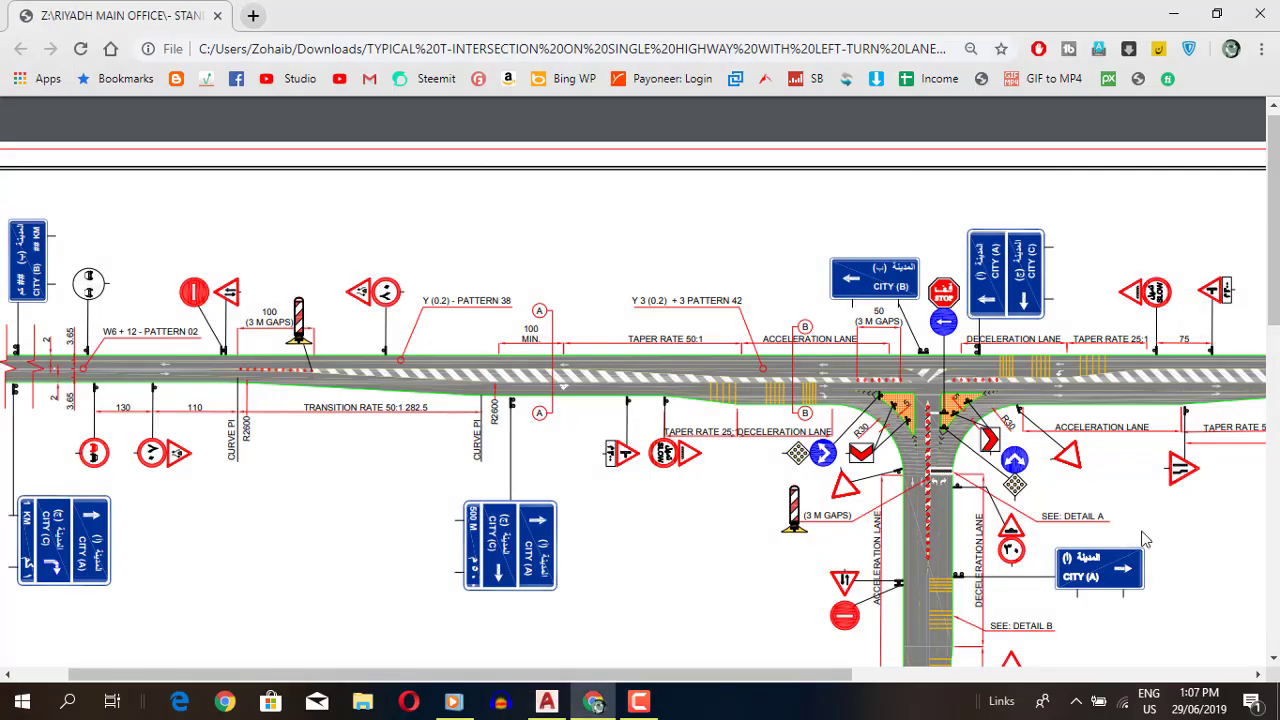
key("End")
key("Right")
key("Right")
key("Right")
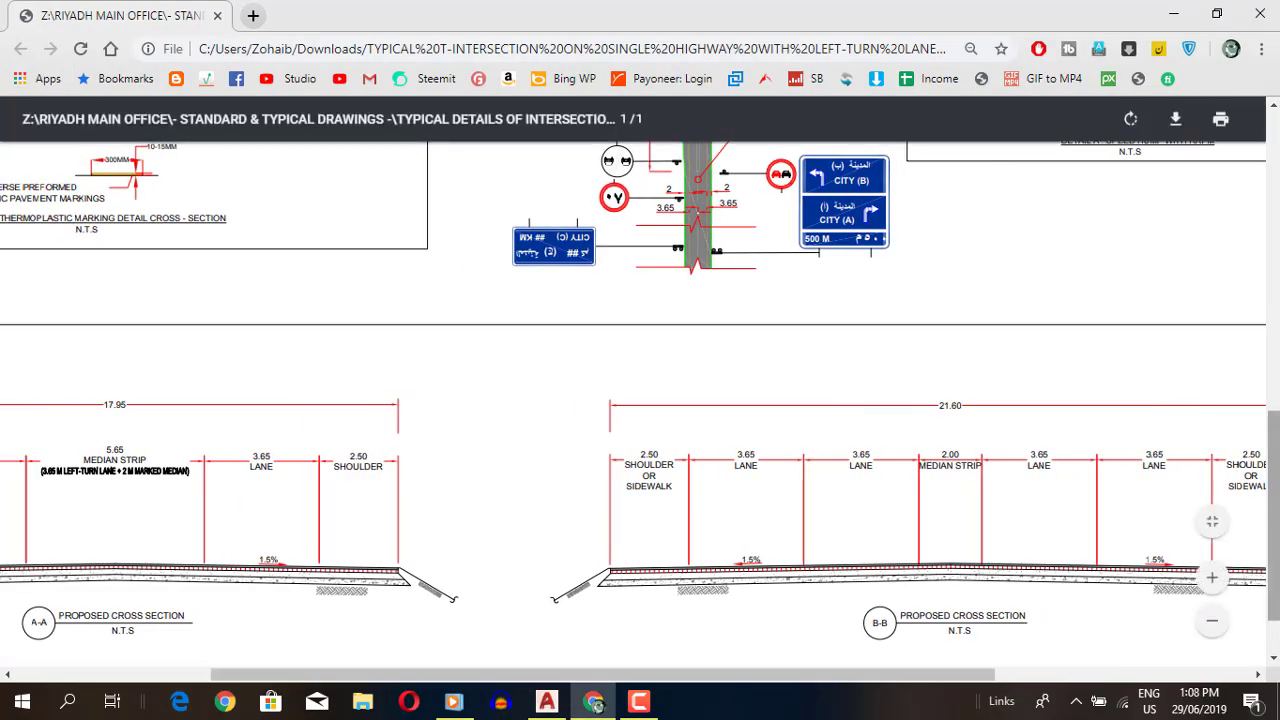
scroll(640, 400, "up", 3)
scroll(640, 400, "up", 4)
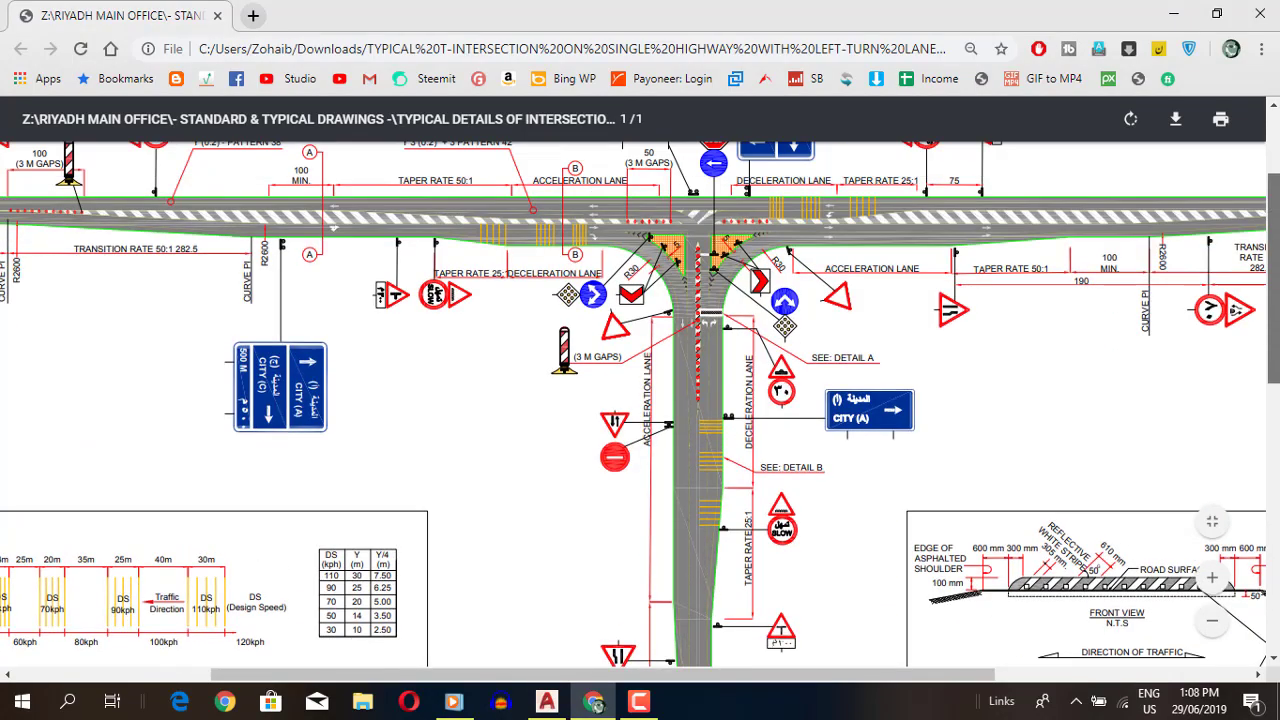
key("alt+Tab")
- Back in AutoCAD, start and cancel a trim on the lane lines, glancing at the PDF once more
scroll(630, 530, "up", 2)
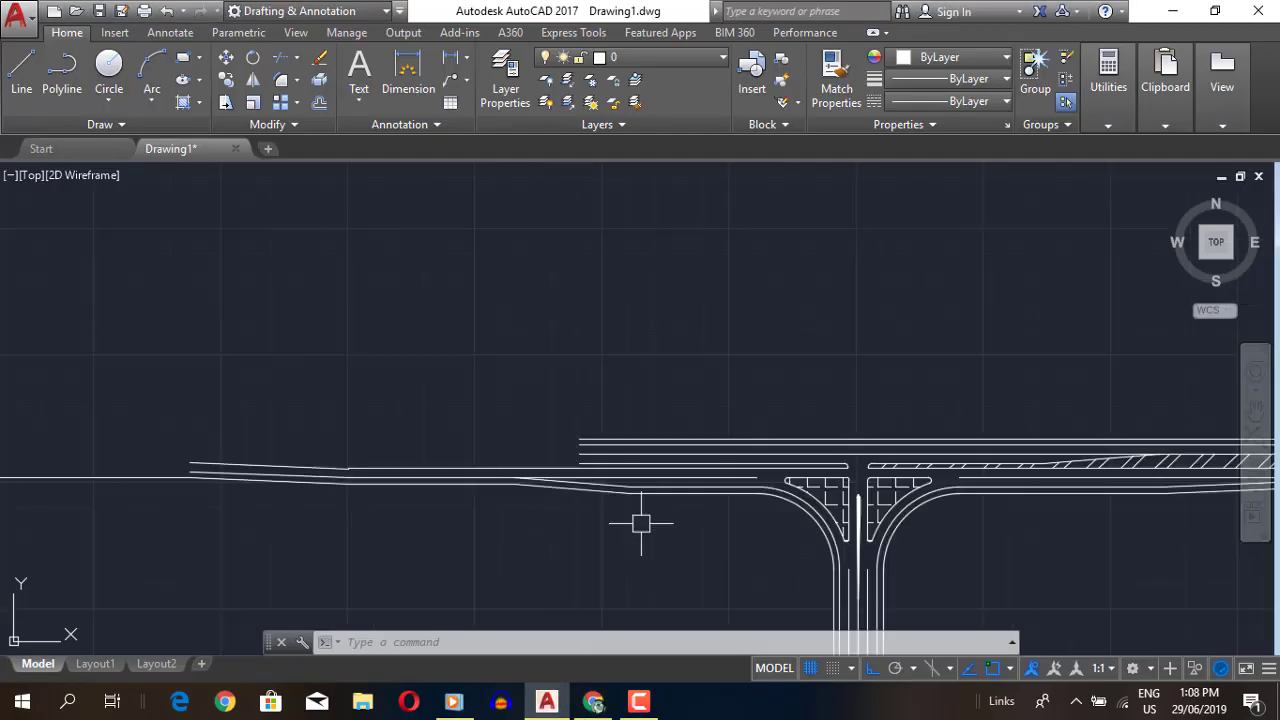
scroll(600, 514, "up", 4)
key("Return")
key("Return")
scroll(620, 526, "down", 3)
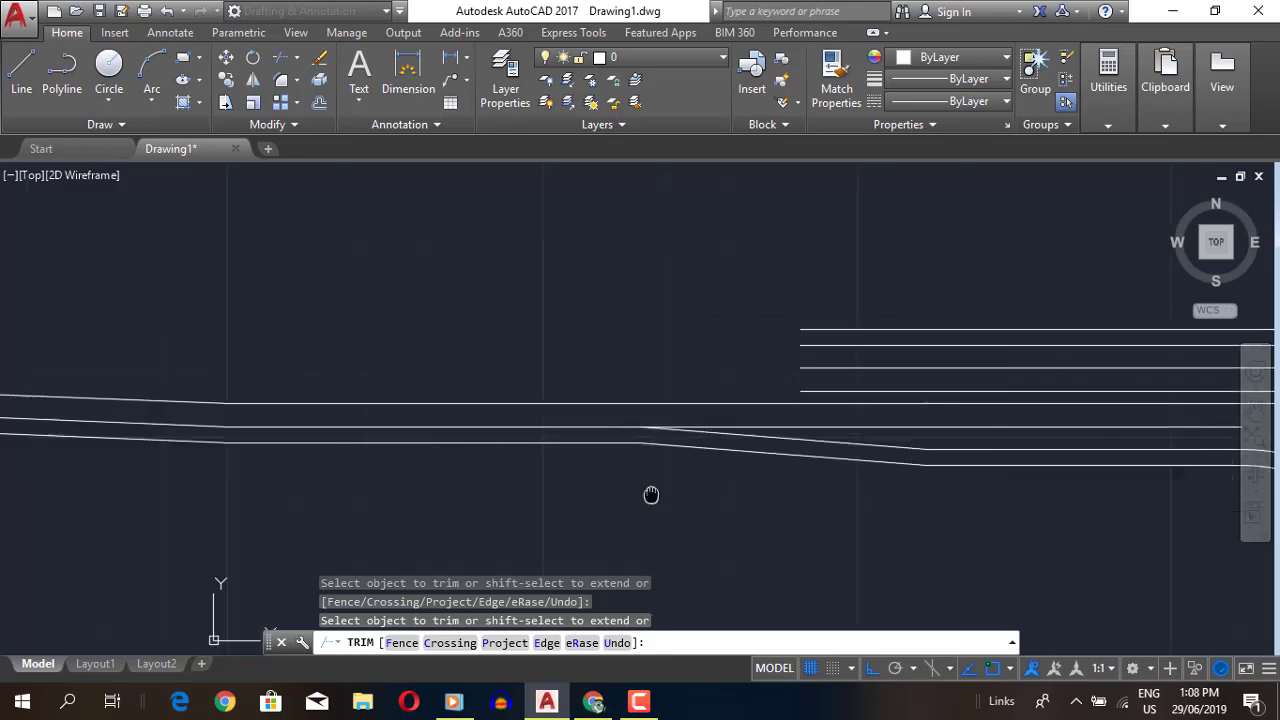
scroll(651, 494, "down", 3)
key("Escape")
key("alt+Tab")
key("alt+Tab")
key("alt+Tab")
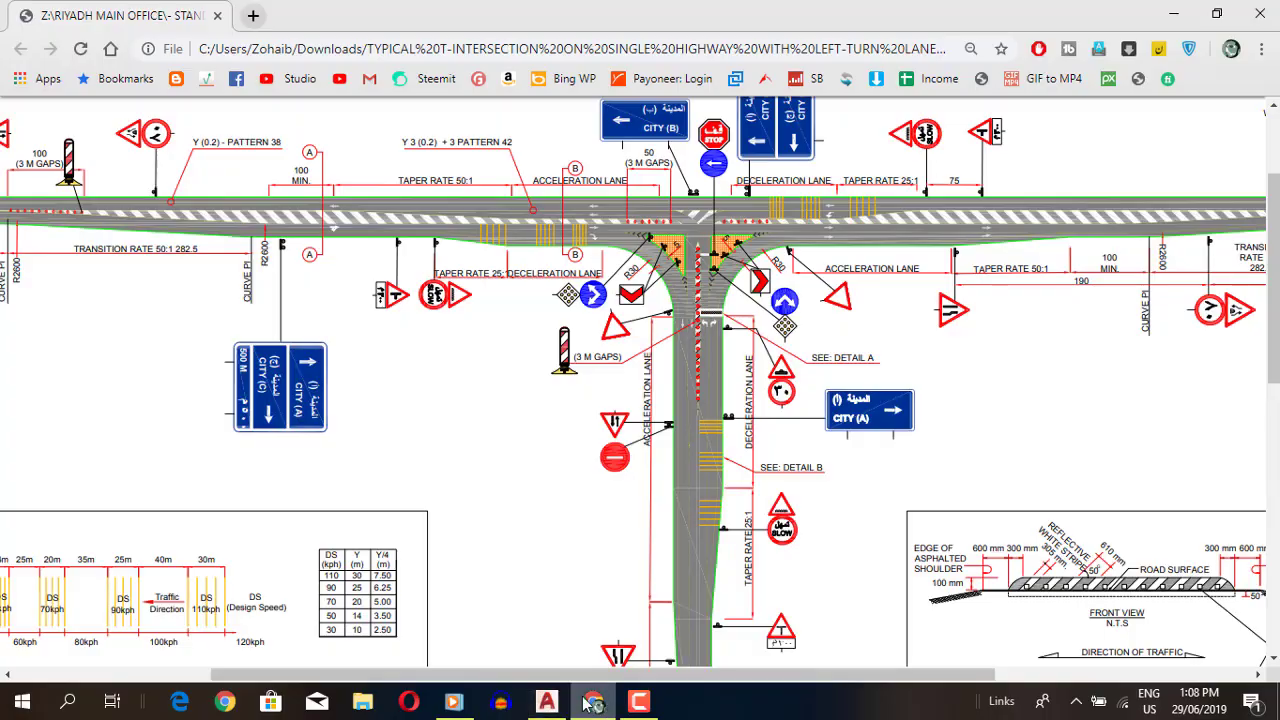
key("alt+Tab")
scroll(560, 500, "up", 2)
- Draw a short 1-unit line on the western lane edge
scroll(563, 500, "up", 2)
key("space")
key("Escape")
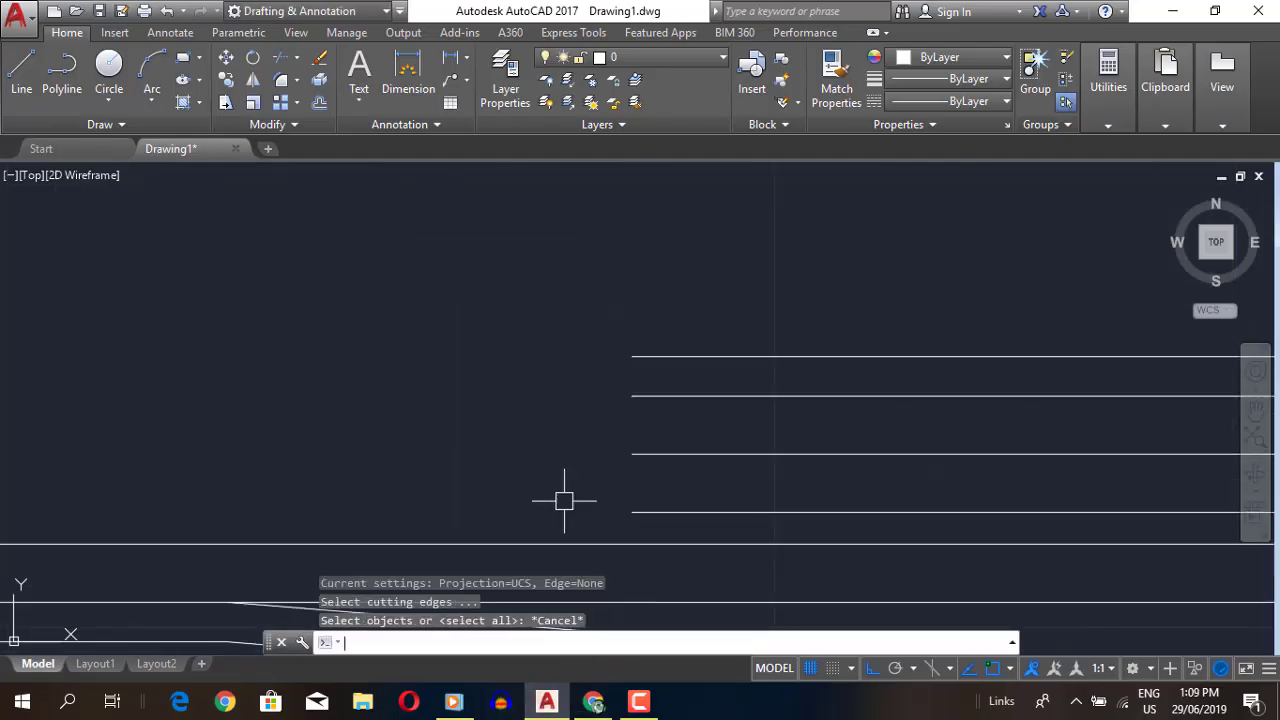
key("l")
key("Return")
left_click(600, 508)
type("1")
key("Return")
key("Escape")
- Draw a line along the lower lane edge and erase the two stray lines
key("Return")
left_click(594, 527)
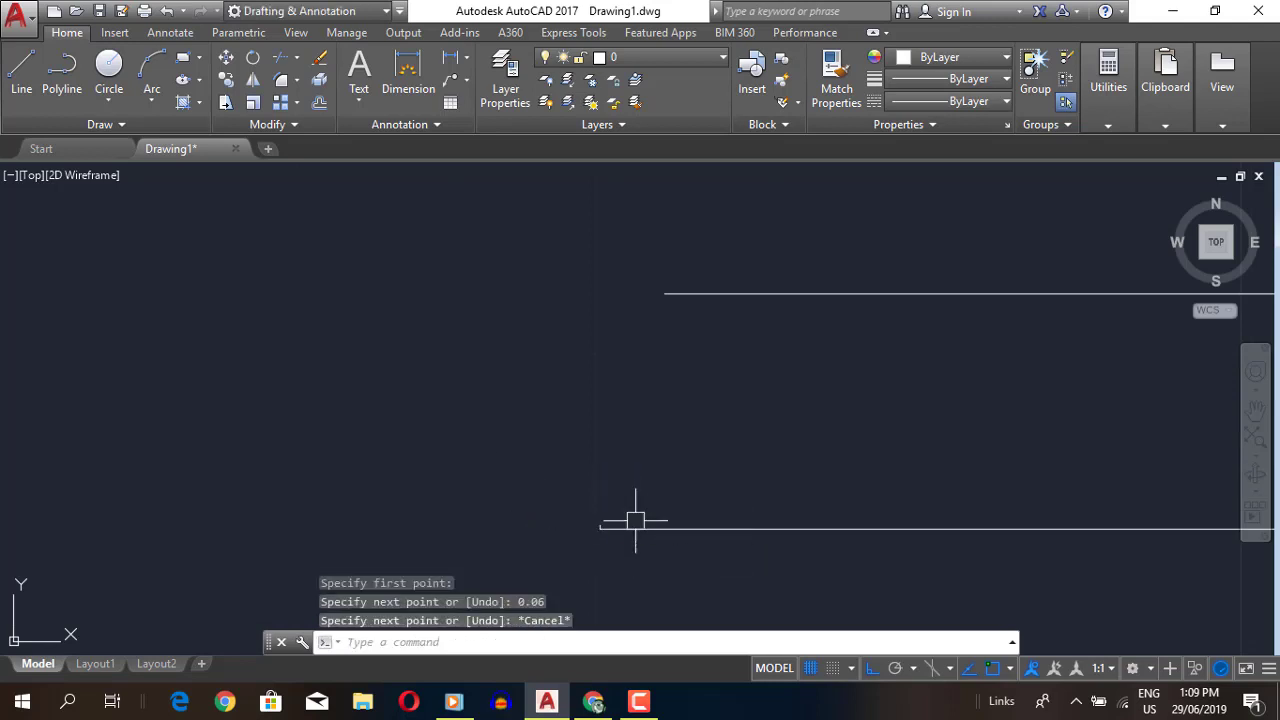
key("Return")
left_click(694, 543)
left_click(543, 546)
key("Return")
left_click(543, 546)
key("e")
key("Return")
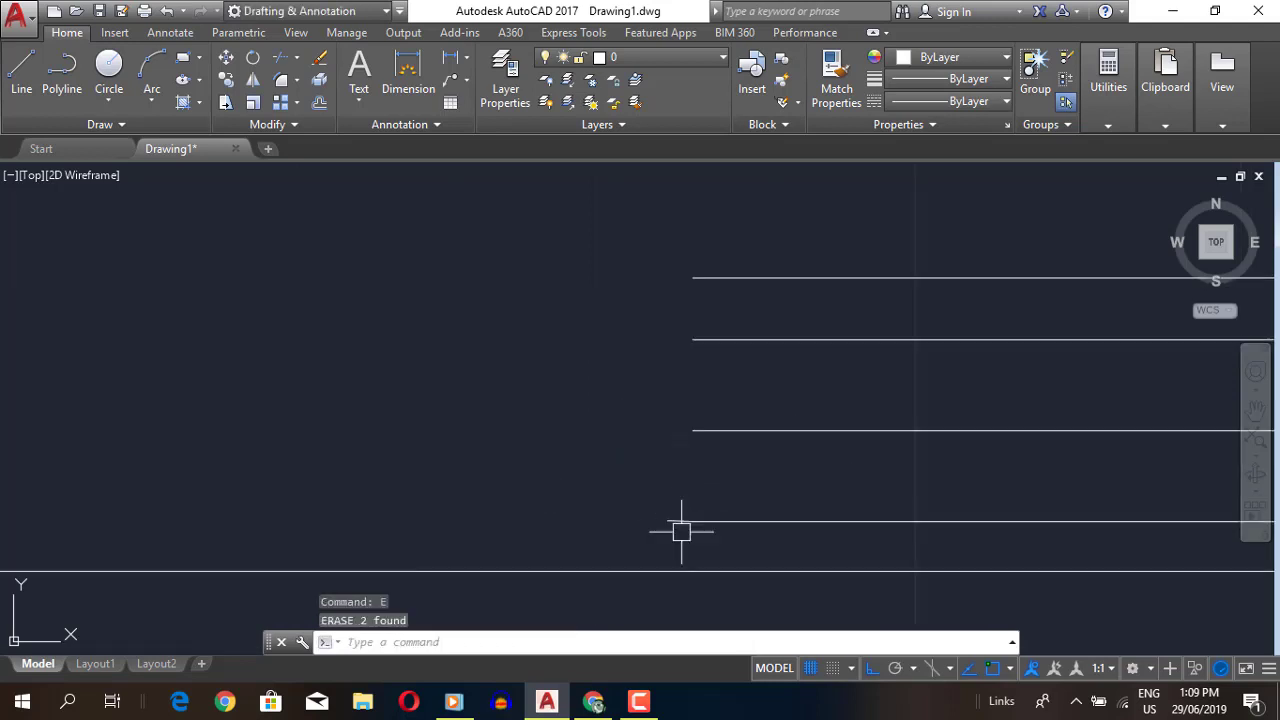
- Draw a new lane line carried left along the main road
scroll(681, 531, "down", 3)
key("l")
key("Return")
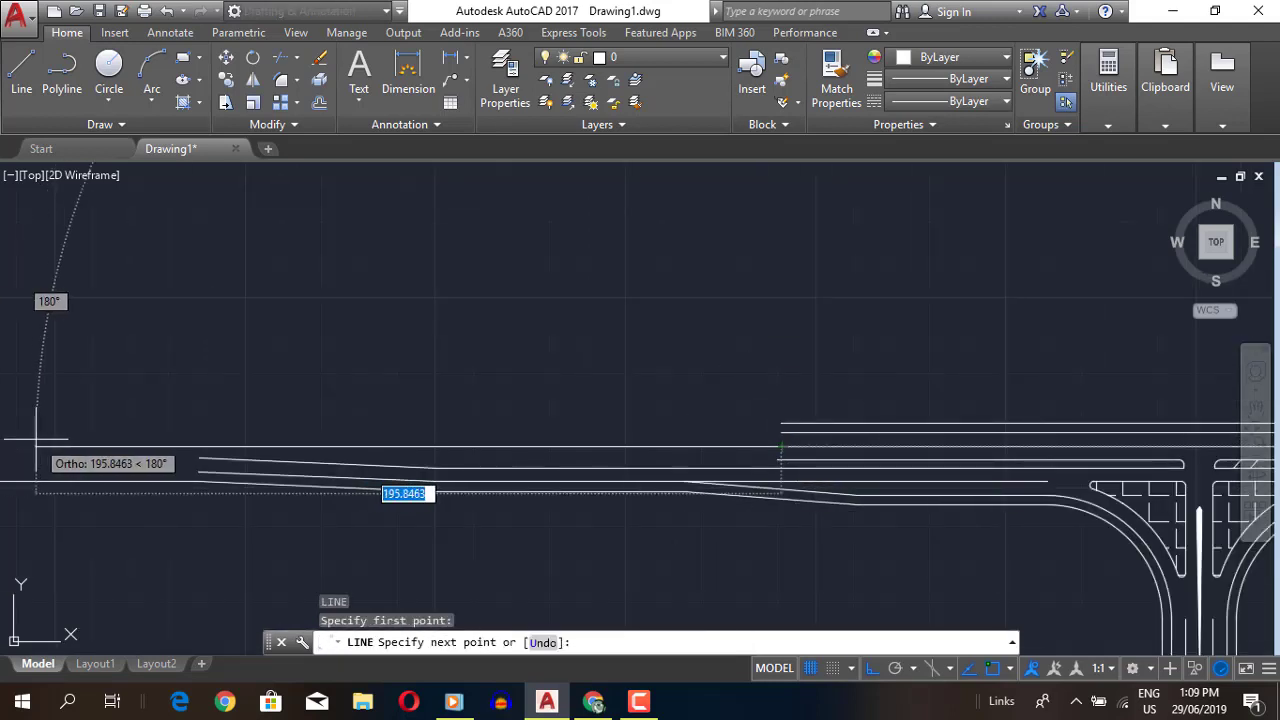
left_click(35, 438)
key("Return")
- Extend the sloped taper lane line to the road edge
type("ex")
key("Return")
key("Return")
scroll(778, 474, "up", 3)
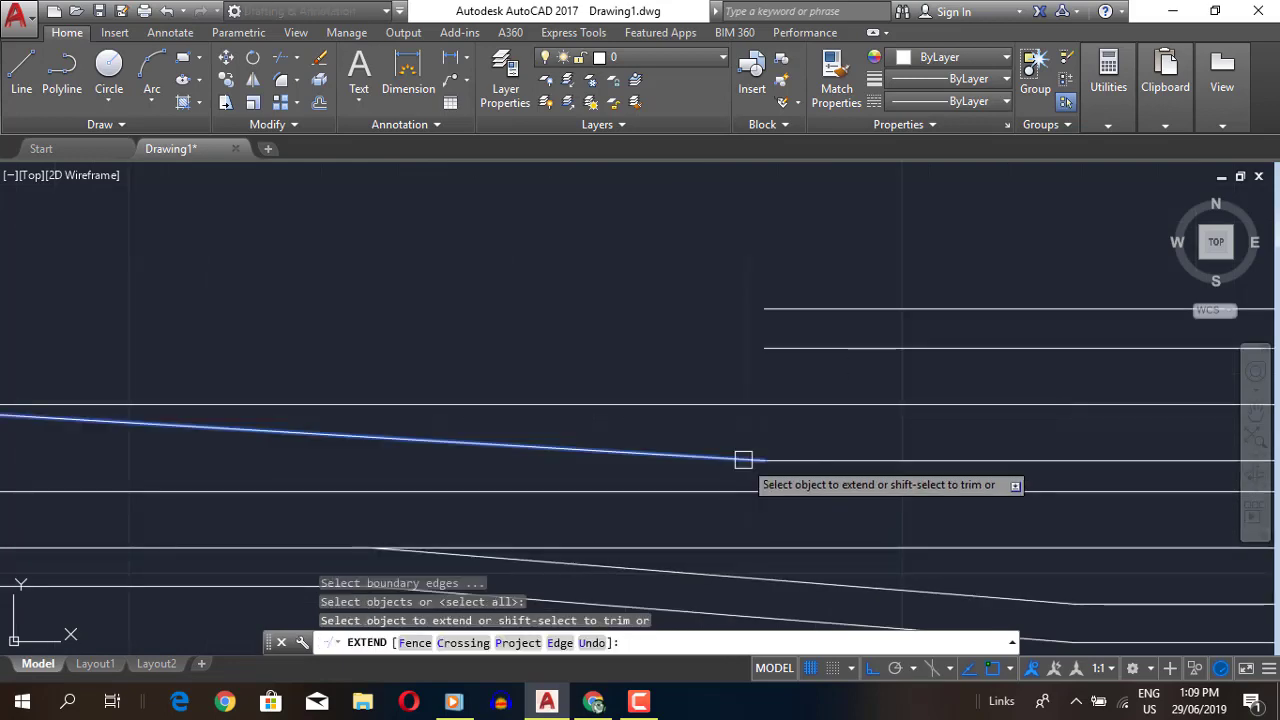
left_click(743, 459)
scroll(600, 450, "down", 3)
key("Escape")
- Draw a long lane line from near the intersection far to the west
key("l")
key("Return")
left_click(800, 449)
key("Escape")
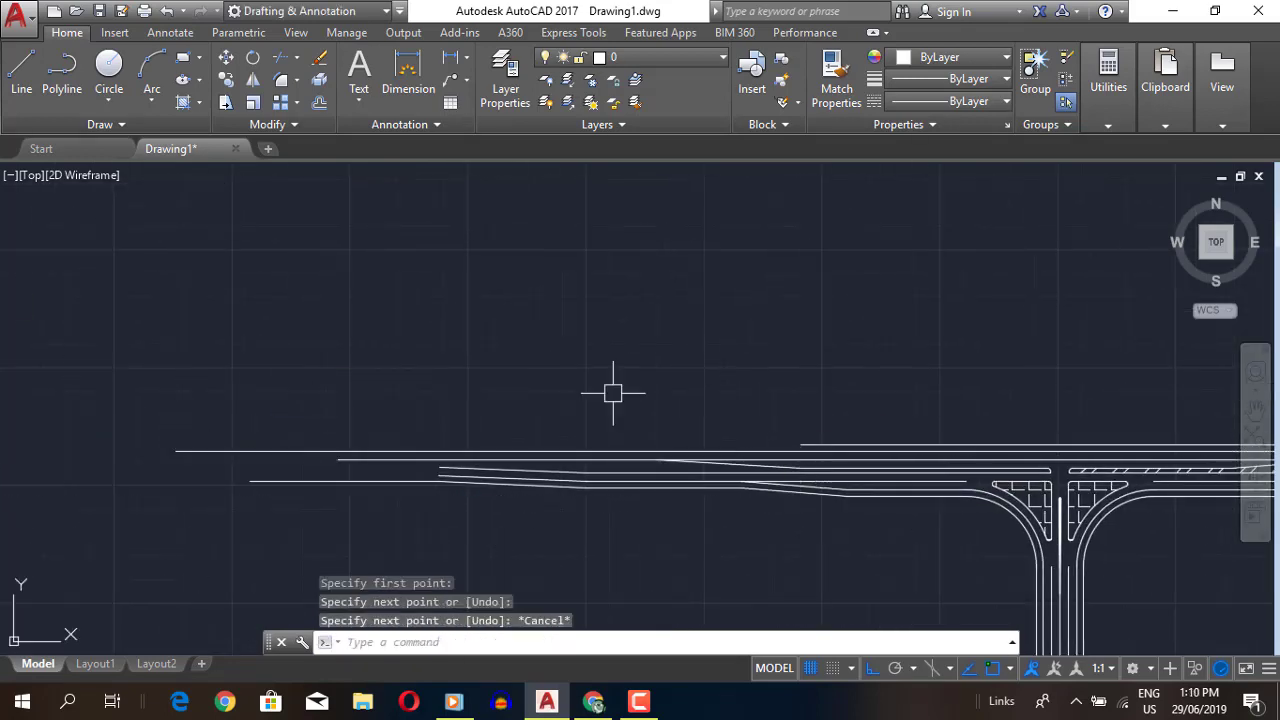
key("space")
left_click(800, 444)
left_click(143, 444)
right_click(423, 334)
left_click(457, 346)
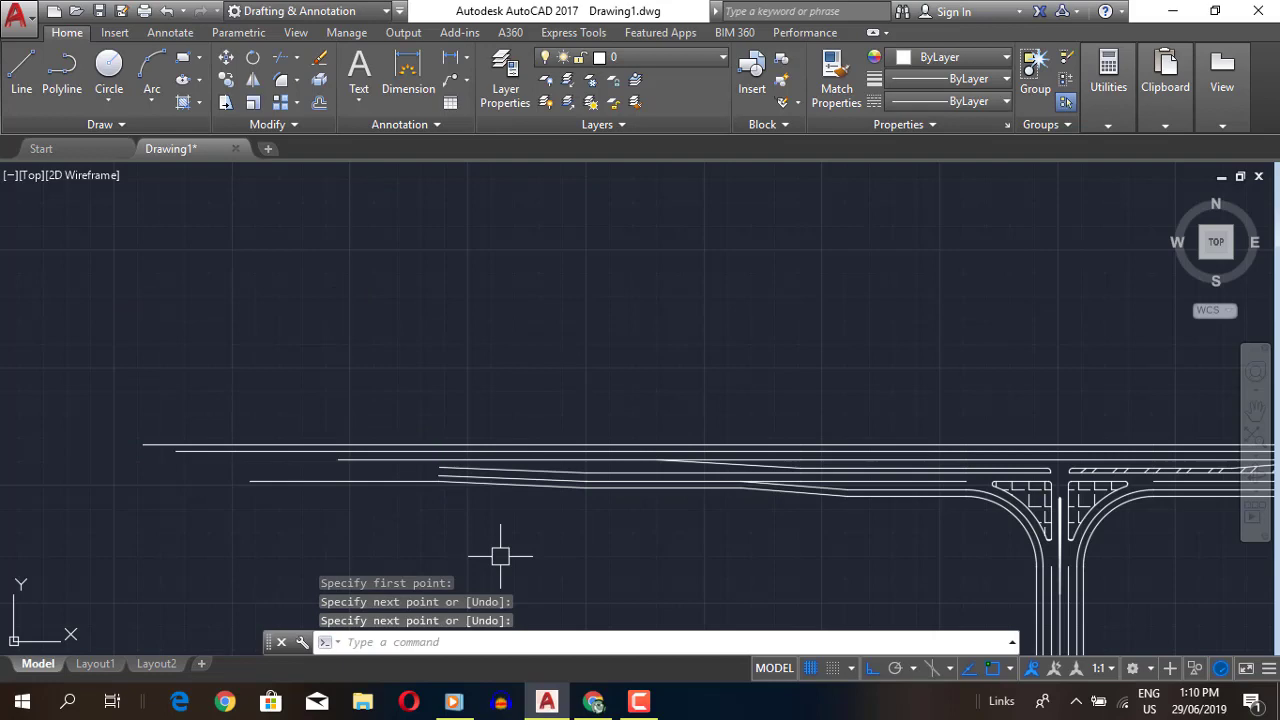
- Add short lane lines at the western end of the taper
left_click(438, 474)
left_click(155, 475)
key("space")
left_click(434, 467)
left_click(112, 467)
key("Escape")
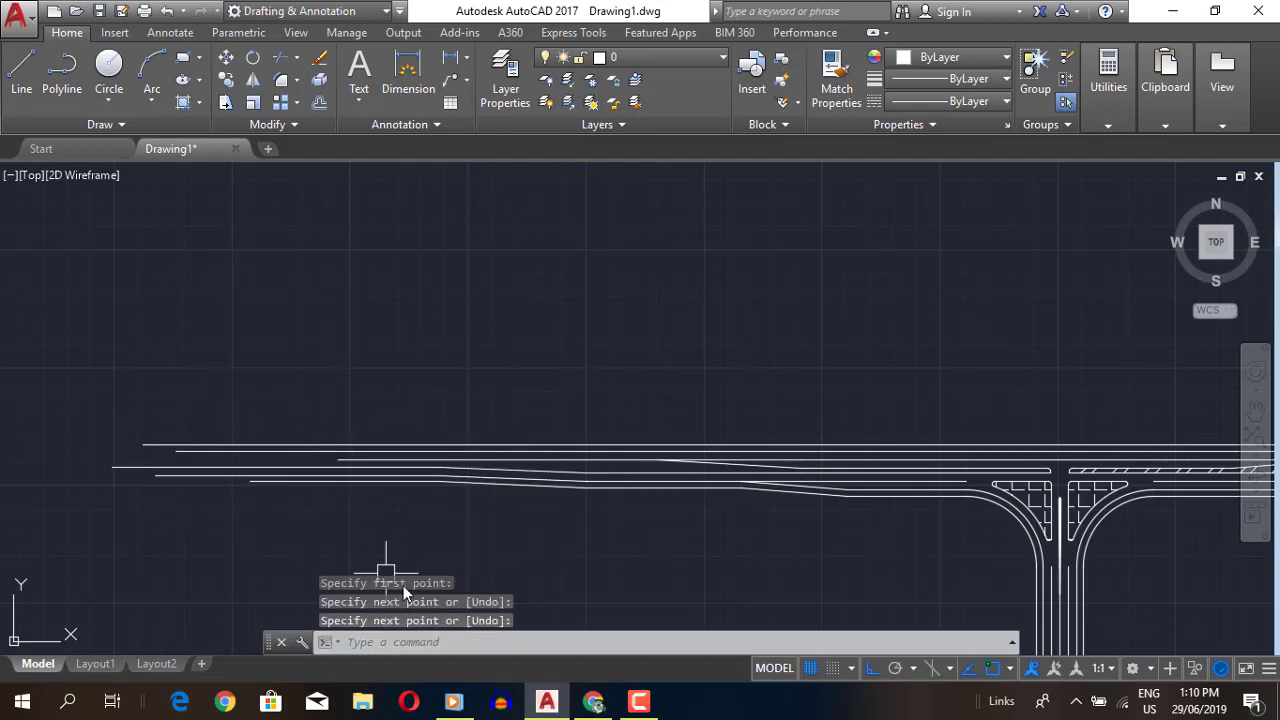
- Erase a stray taper lane line and select the short line beside it
scroll(340, 420, "up", 3)
scroll(791, 571, "down", 3)
scroll(362, 500, "up", 3)
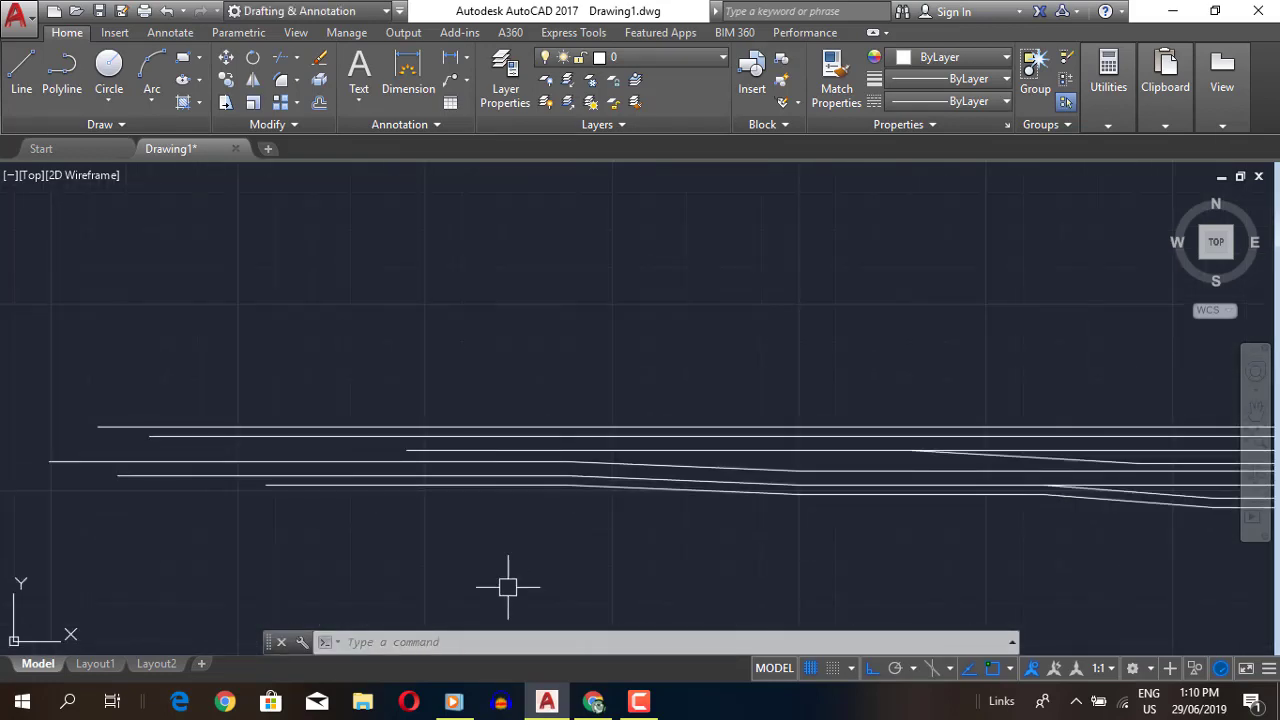
left_click(532, 476)
key("Delete")
type("ex")
key("Return")
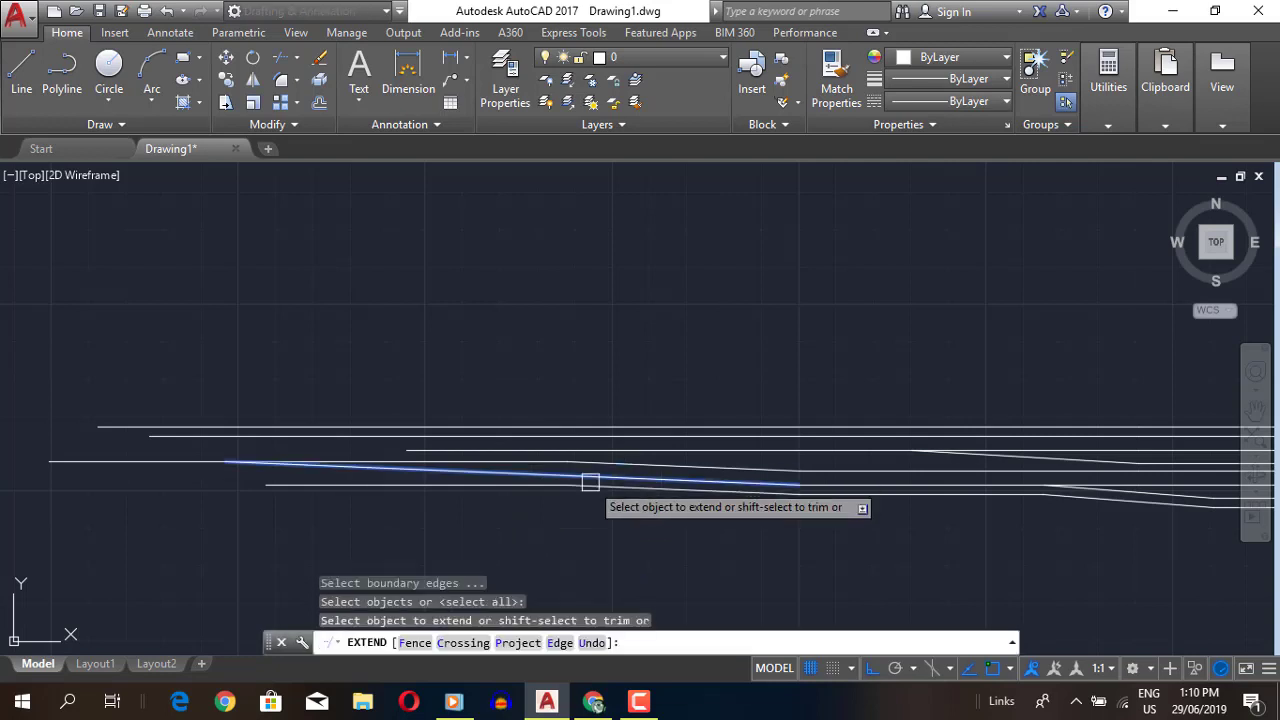
key("Escape")
left_click(360, 487)
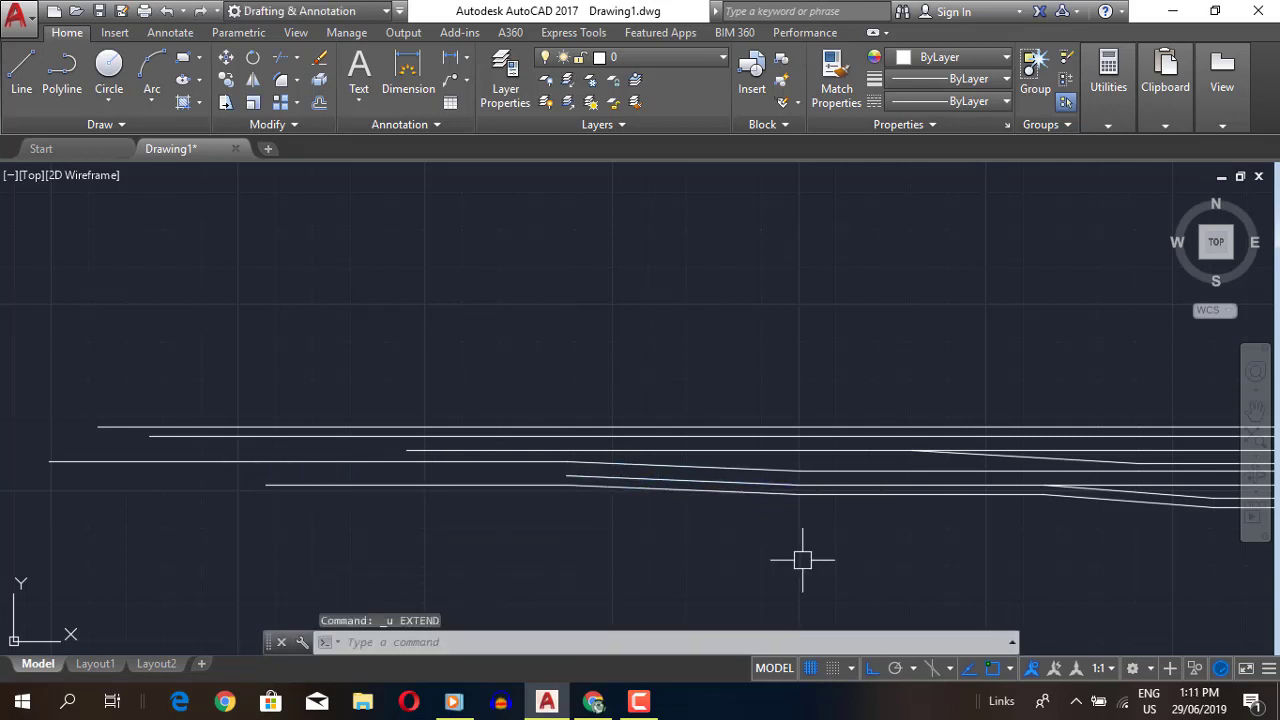
scroll(730, 580, "down", 5)
mouse_move(623, 523)
middle_mouse_down()
mouse_move(200, 517)
mouse_move(1114, 611)
middle_mouse_up()
scroll(520, 531, "up", 5)
- Erase the long lane line and redraw a shorter one at the left
type("ex")
key("Return")
key("Return")
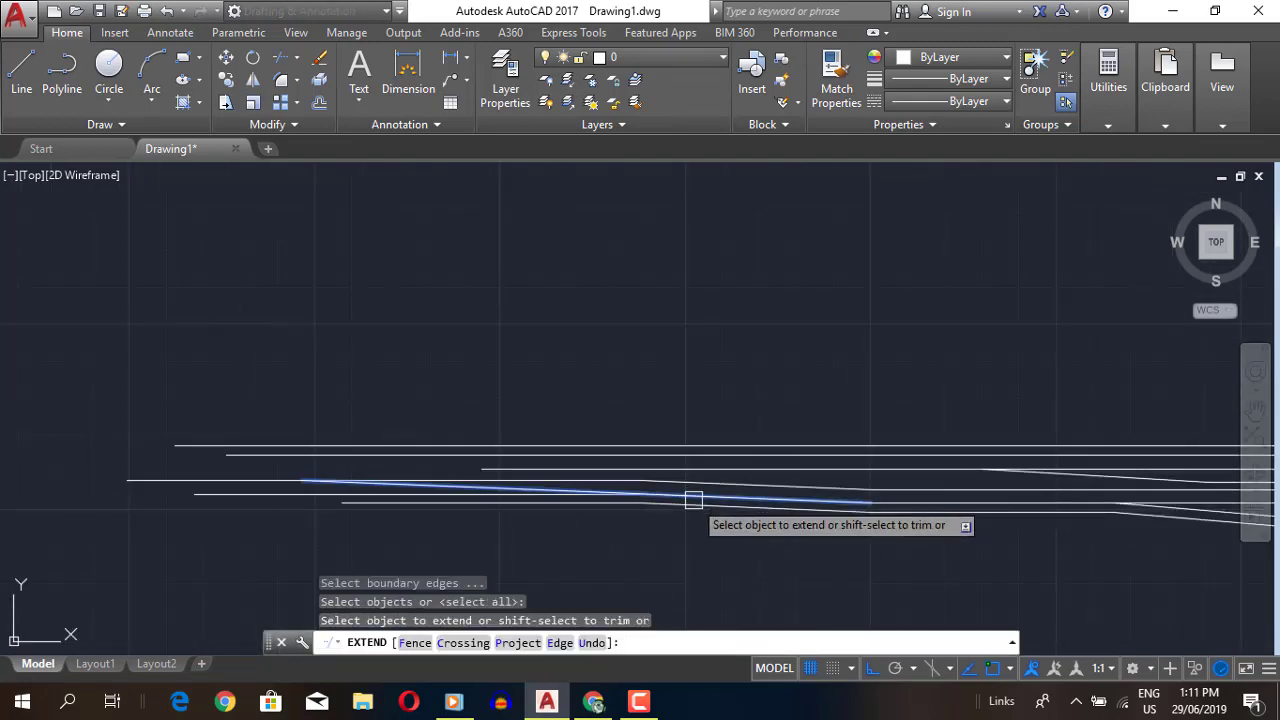
key("Escape")
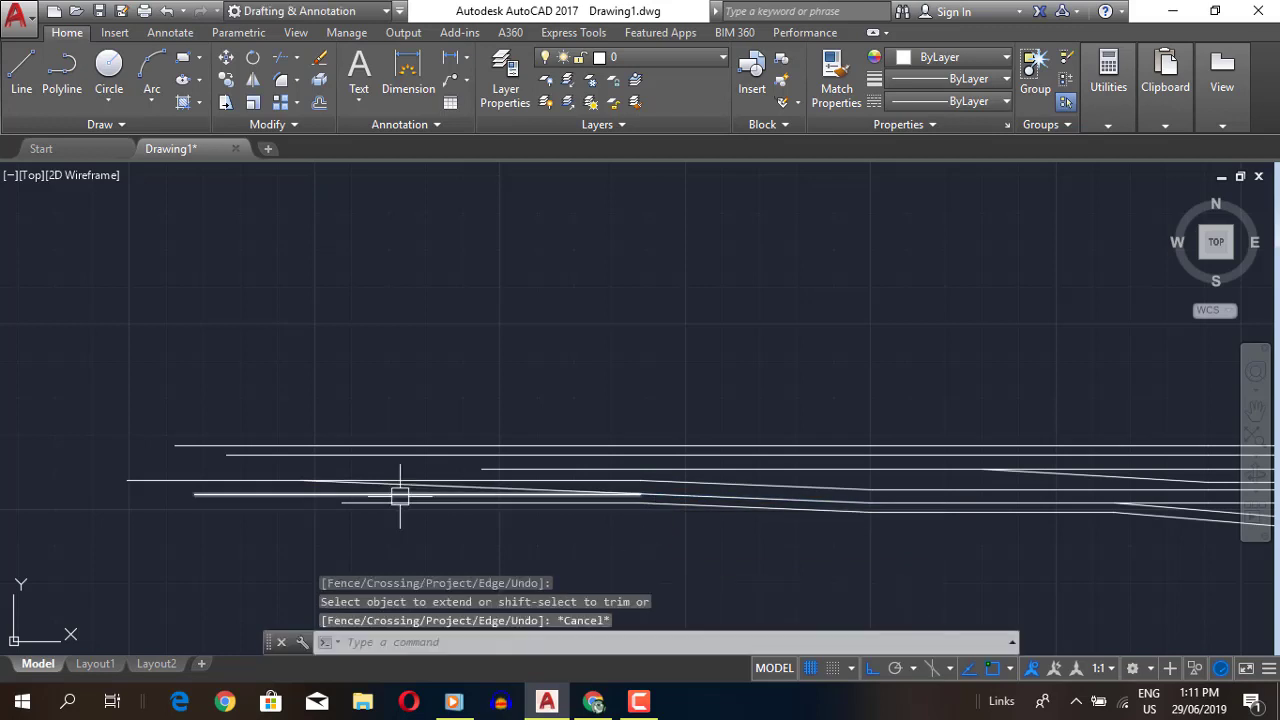
left_click(405, 480)
type("e")
key("Return")
left_click(481, 468)
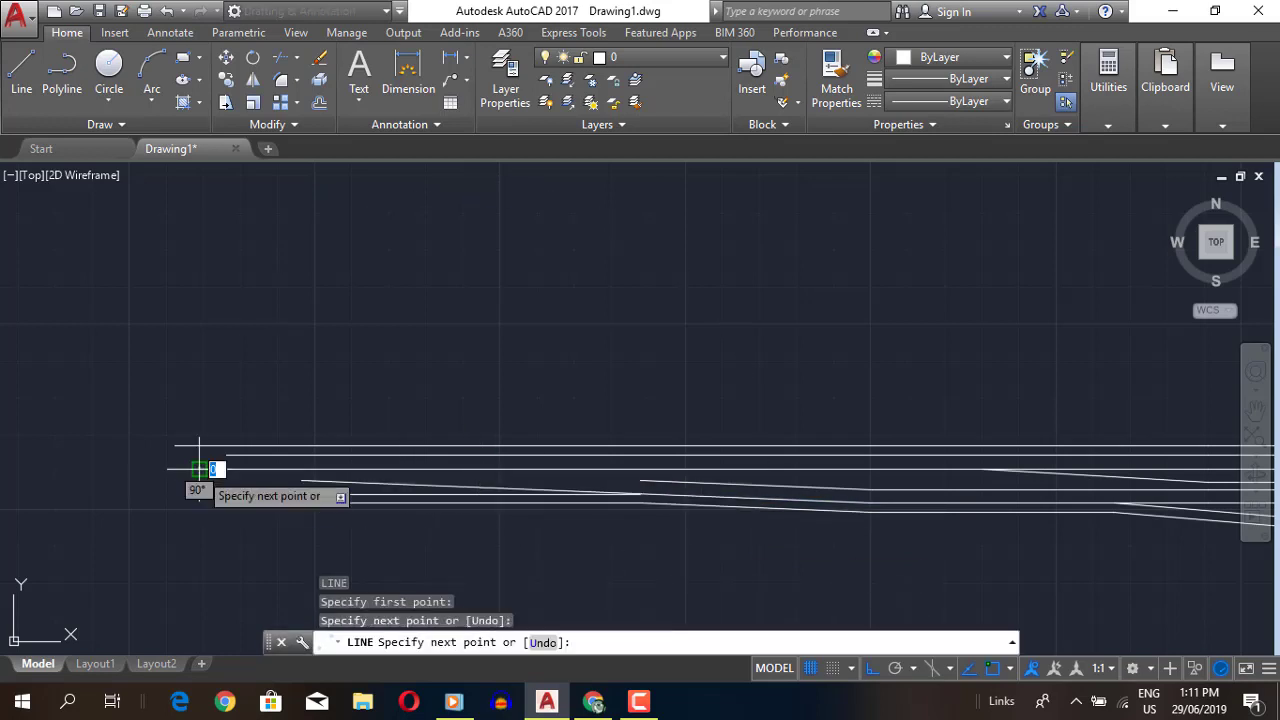
left_click(199, 468)
key("Return")
- Delete the short taper line and draw a replacement ending at the left
type("ex")
key("Return")
key("Return")
key("Escape")
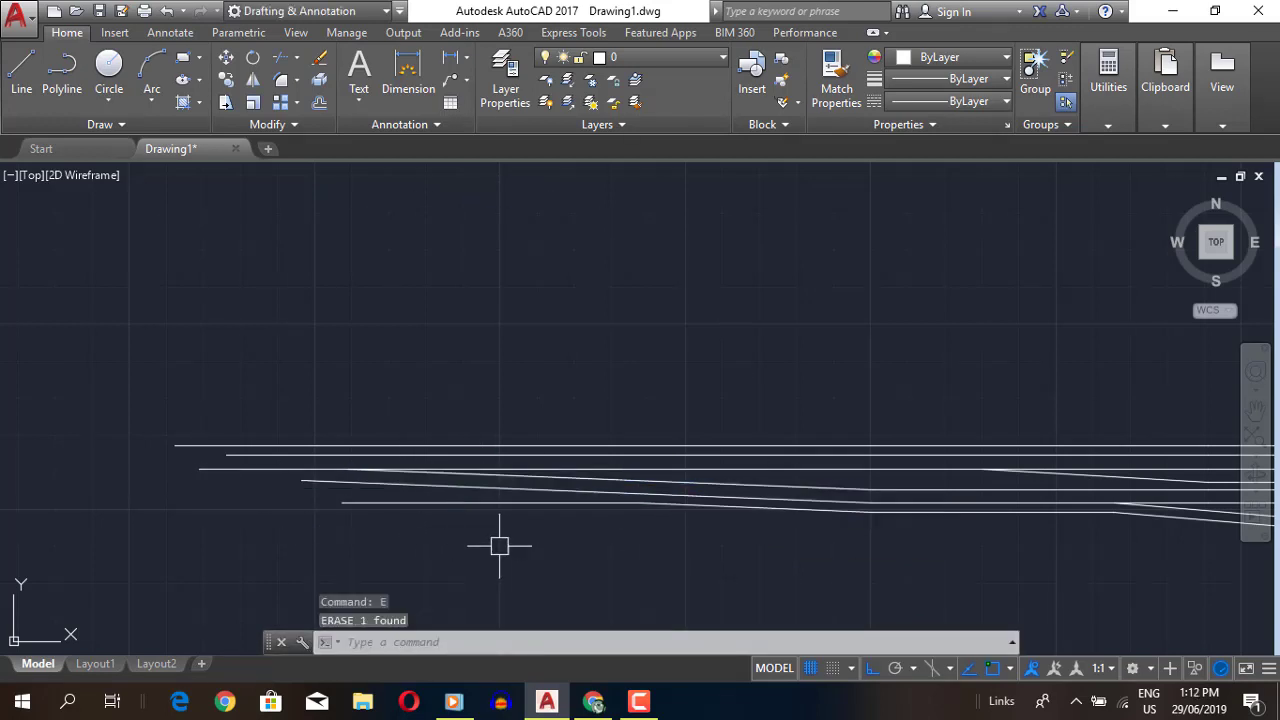
key("Delete")
type("l")
key("Return")
left_click(141, 481)
key("Return")
- Draw a vertical cut-off line across the western lane line ends
type("ex")
key("Return")
key("Return")
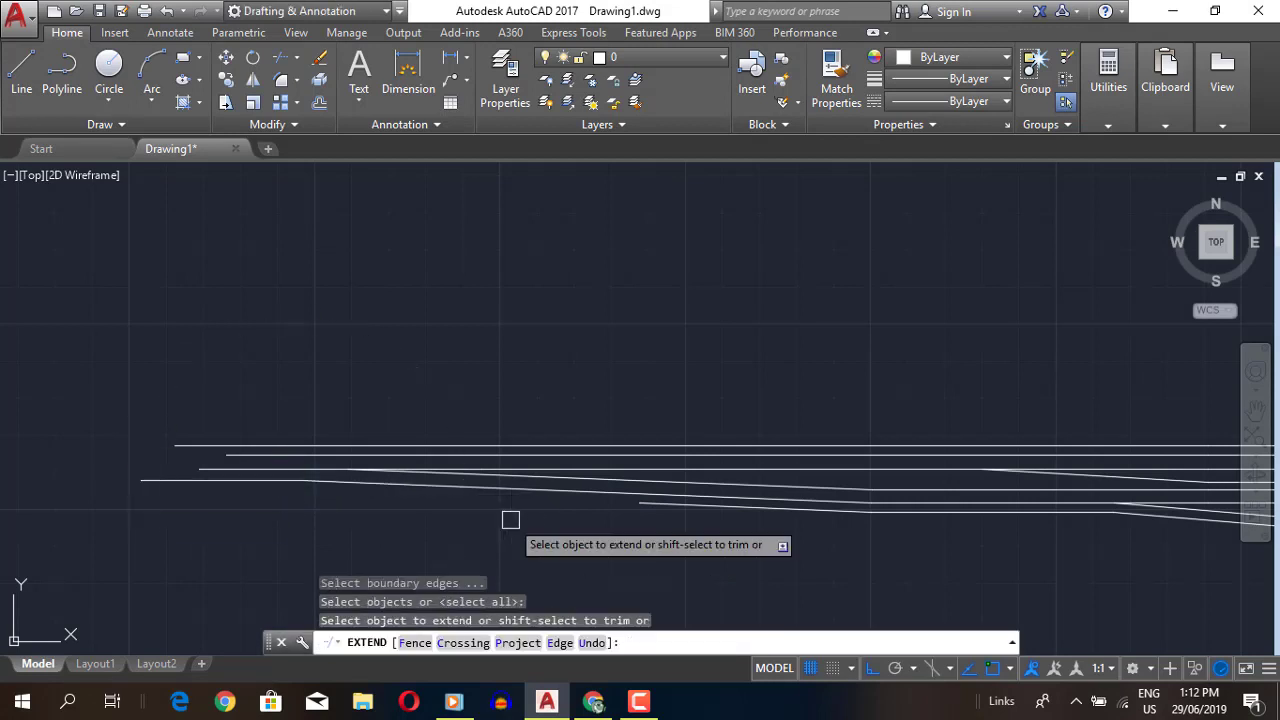
key("Escape")
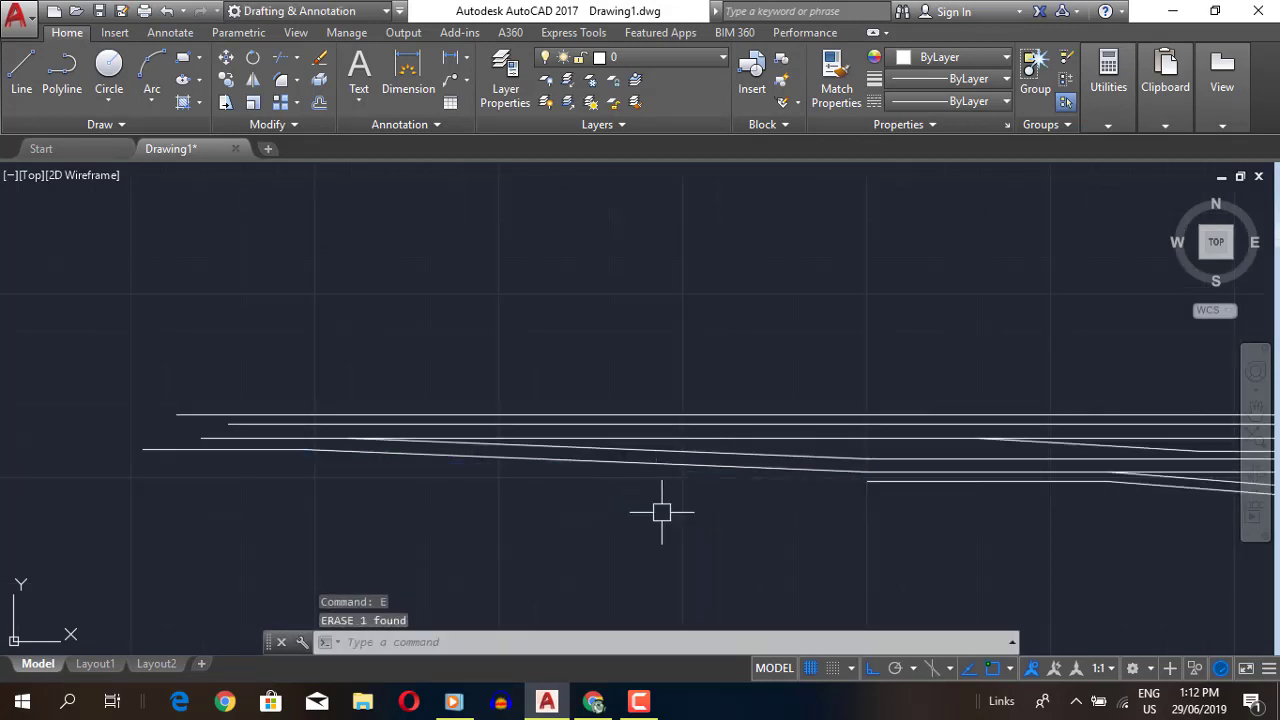
key("Escape")
type("l")
key("Return")
left_click(225, 367)
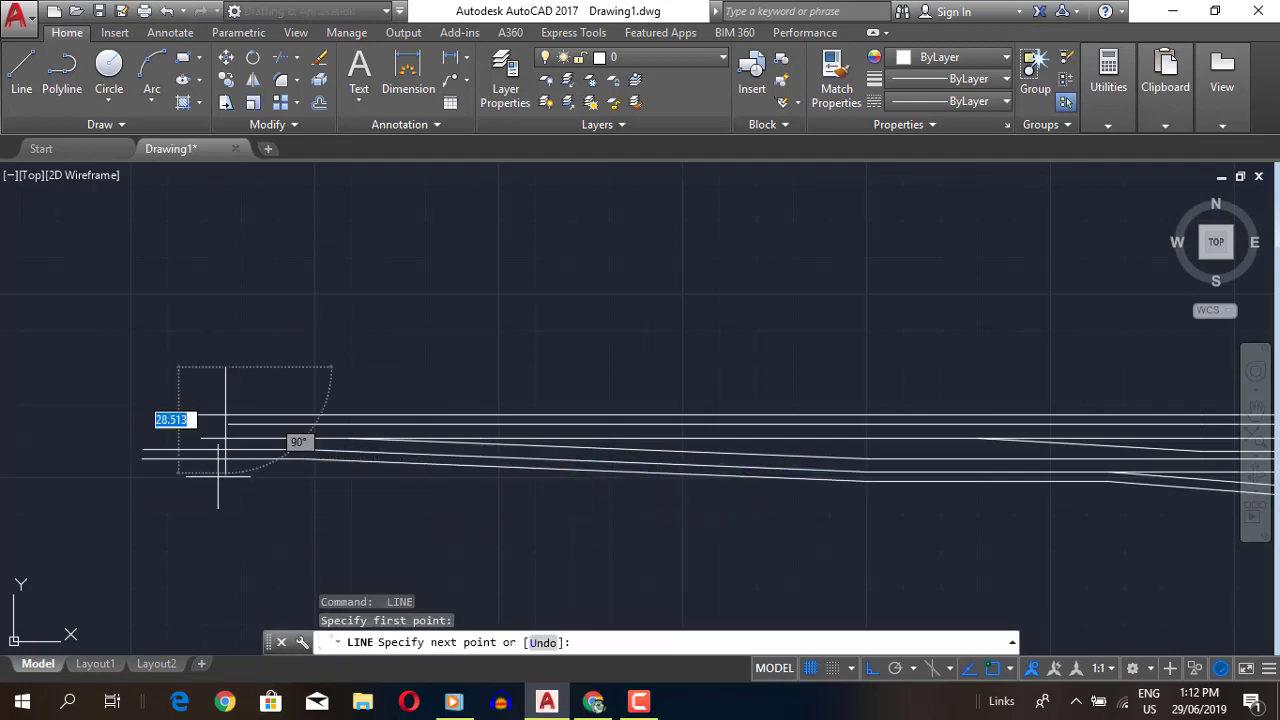
left_click(222, 497)
- Try trimming the lane lines at the cut-off, then pick an area to hatch
type("tr")
key("Return")
left_click(177, 486)
key("Escape")
key("Return")
key("Escape")
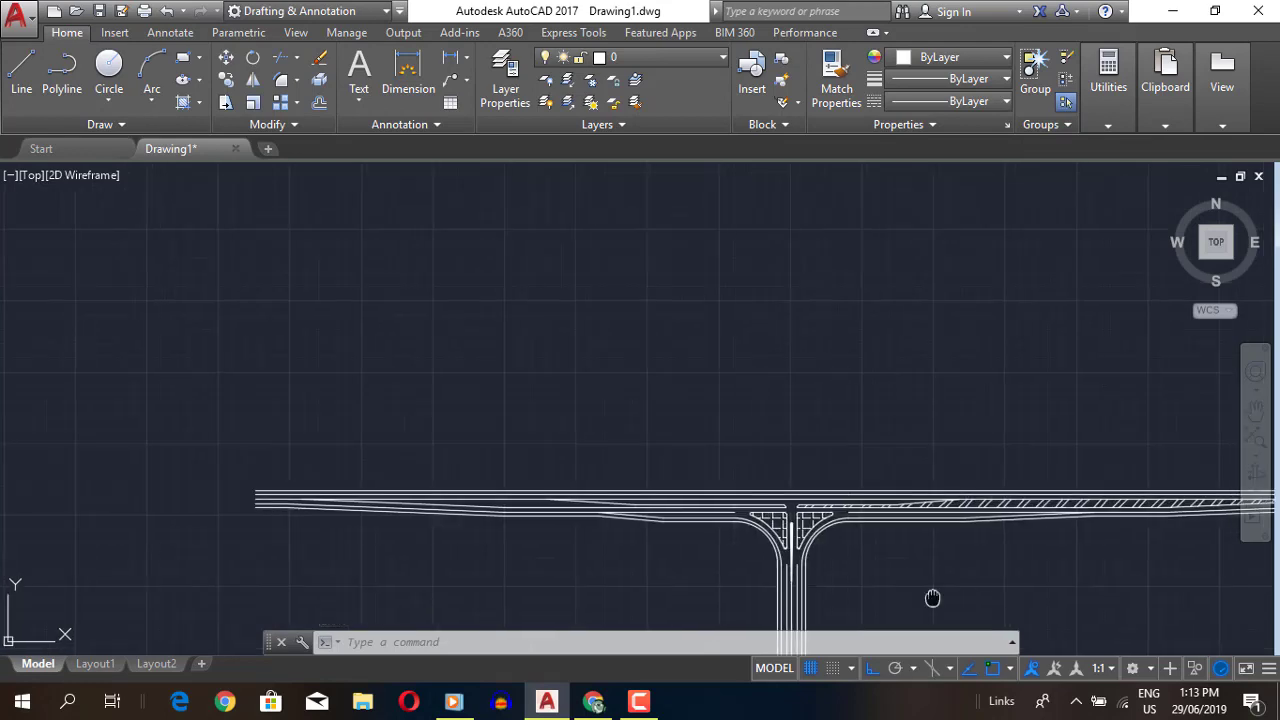
left_click(378, 408)
- Load the ACAD_ISO03W100 linetype into the drawing
key("Escape")
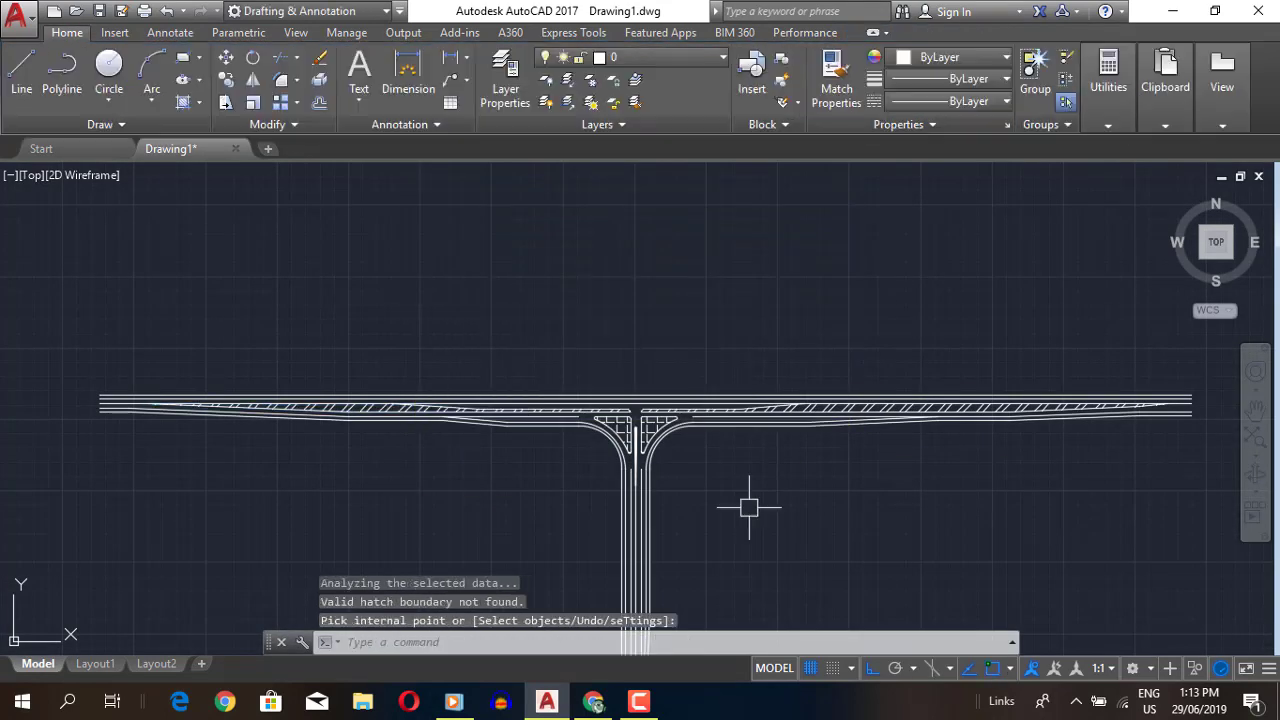
mouse_move(749, 509)
middle_mouse_down()
mouse_move(709, 386)
mouse_move(617, 394)
mouse_move(663, 400)
mouse_move(80, 351)
mouse_move(408, 470)
middle_mouse_up()
scroll(709, 386, "up", 1)
scroll(711, 491, "down", 1)
scroll(785, 486, "up", 2)
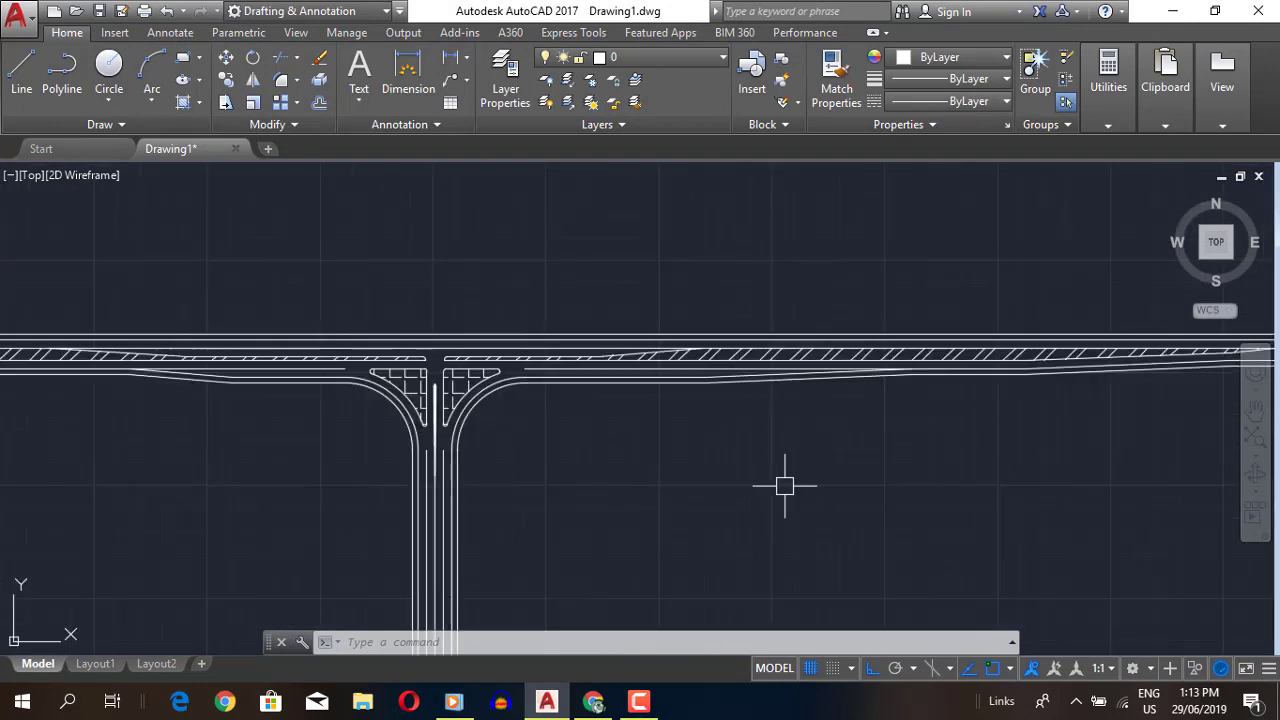
scroll(638, 500, "down", 2)
mouse_move(638, 500)
middle_mouse_down()
mouse_move(723, 494)
mouse_move(674, 543)
mouse_move(796, 373)
middle_mouse_up()
scroll(674, 543, "up", 3)
scroll(796, 373, "down", 2)
scroll(777, 514, "up", 3)
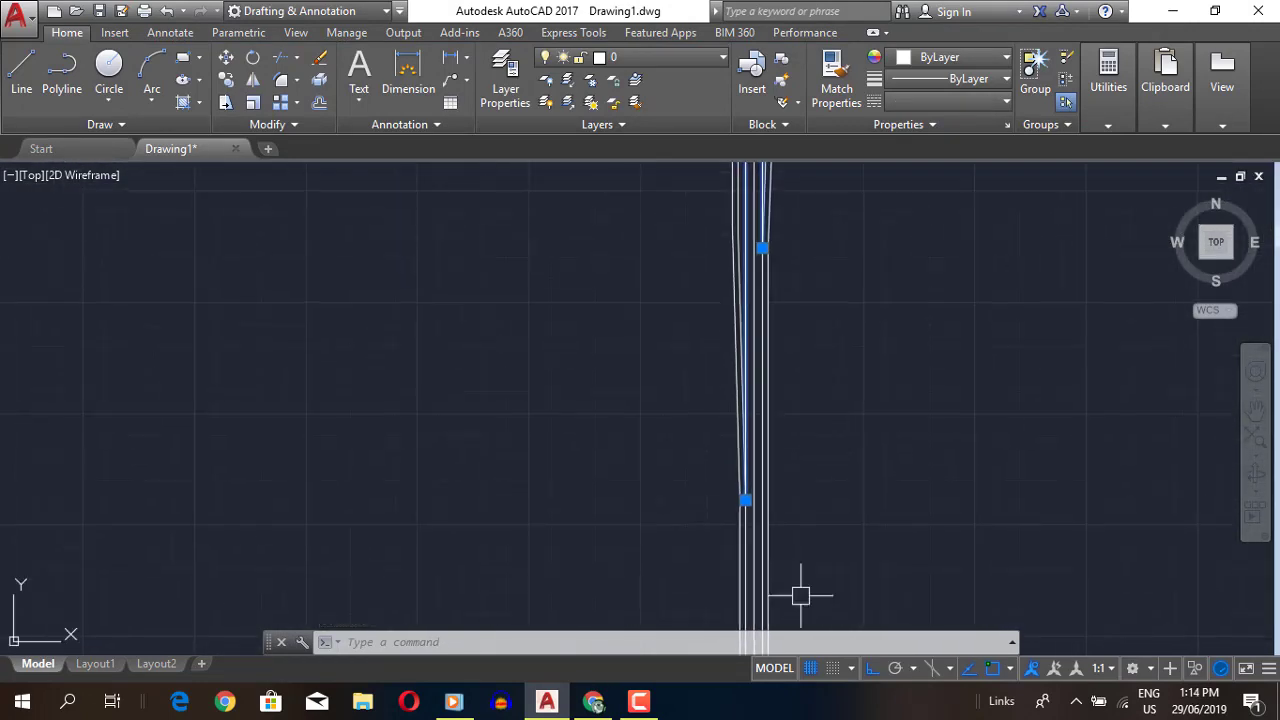
left_click(960, 101)
left_click(780, 191)
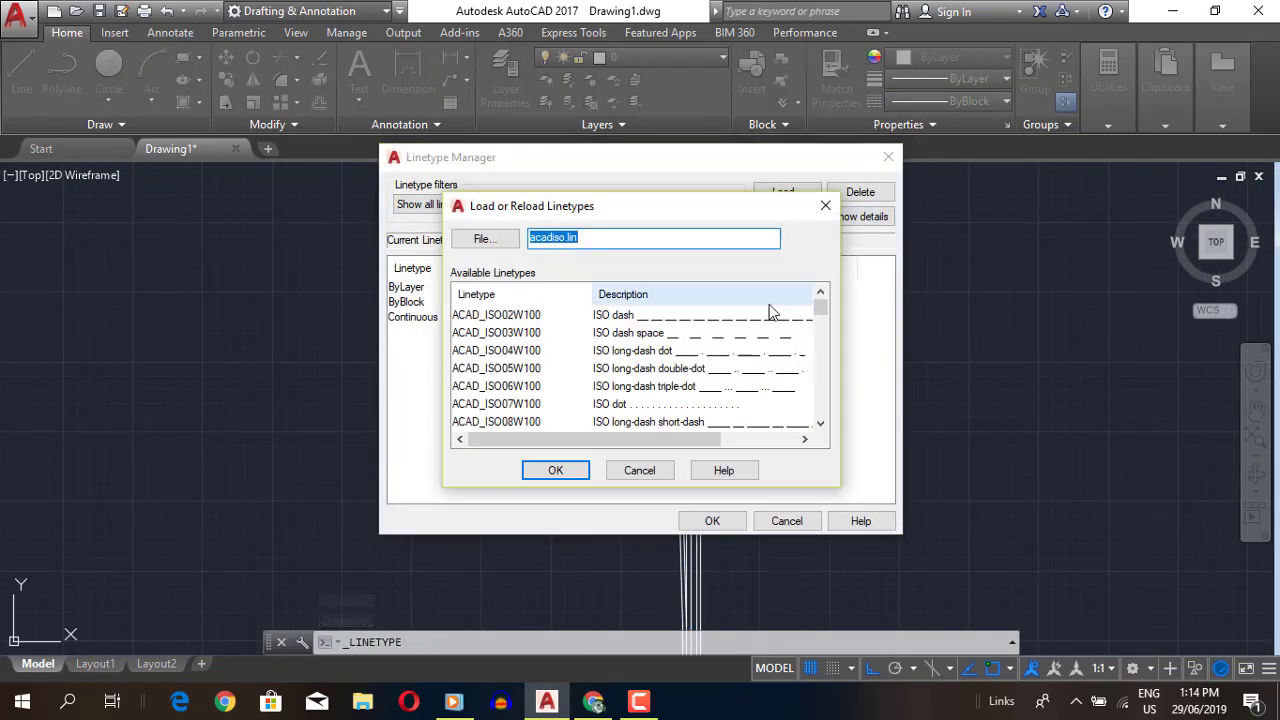
left_click(800, 333)
left_click(555, 470)
left_click(712, 521)
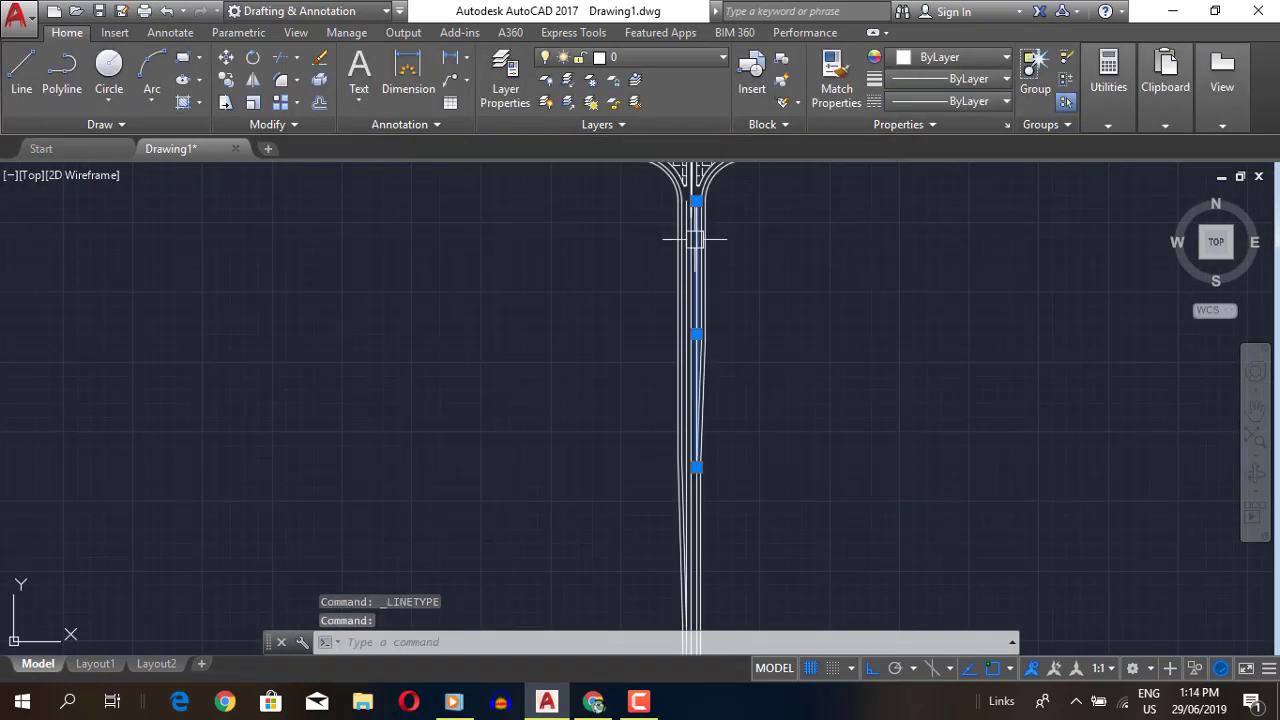
- Set the two side-road lane dividers to the ACAD_ISO03W100 dashed linetype
left_click(950, 101)
left_click(950, 174)
scroll(927, 374, "down", 1)
scroll(680, 486, "up", 3)
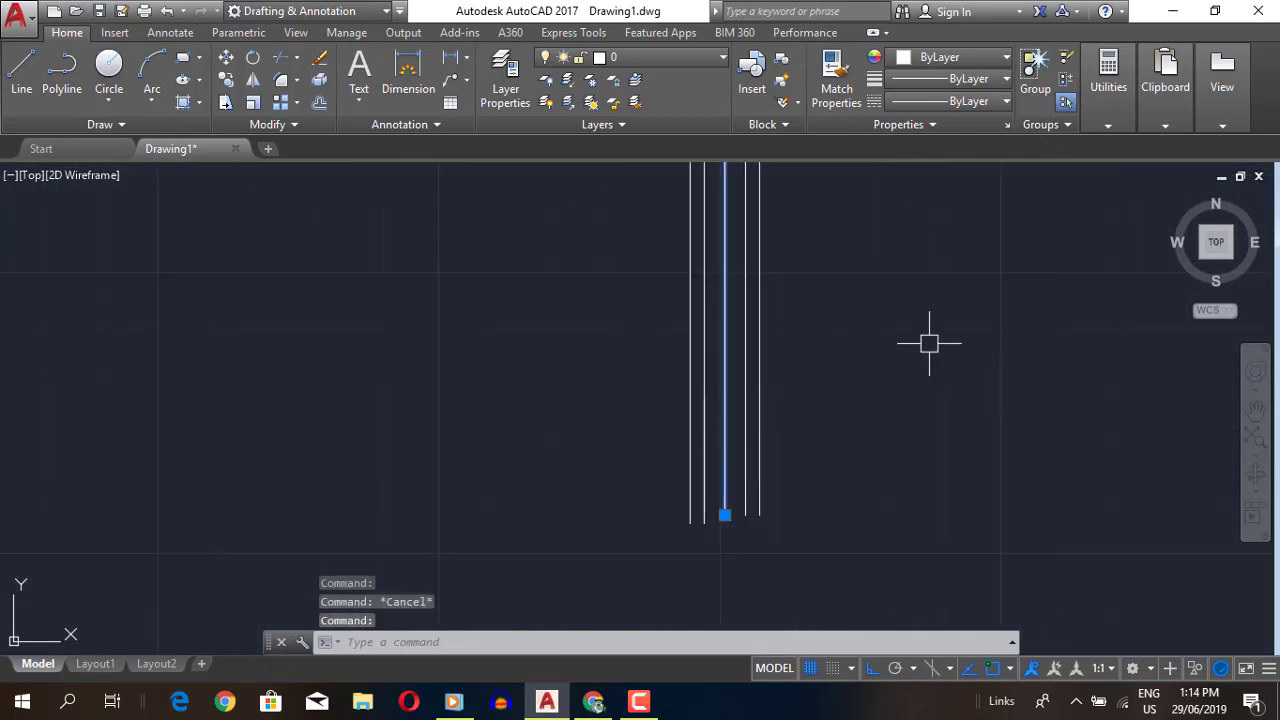
left_click(968, 101)
left_click(973, 195)
scroll(737, 223, "up", 2)
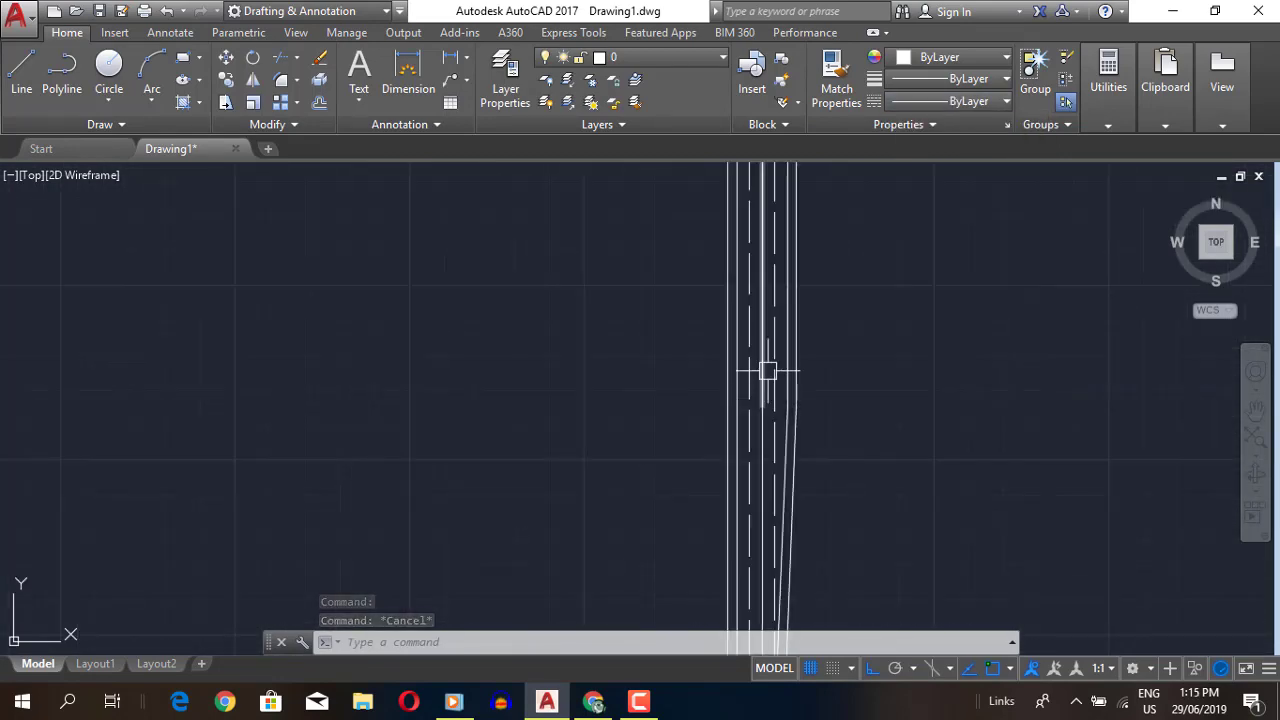
- Join two side-road lane line pieces into one line
type("uni")
key("Return")
left_click(765, 384)
left_click(757, 366)
key("Return")
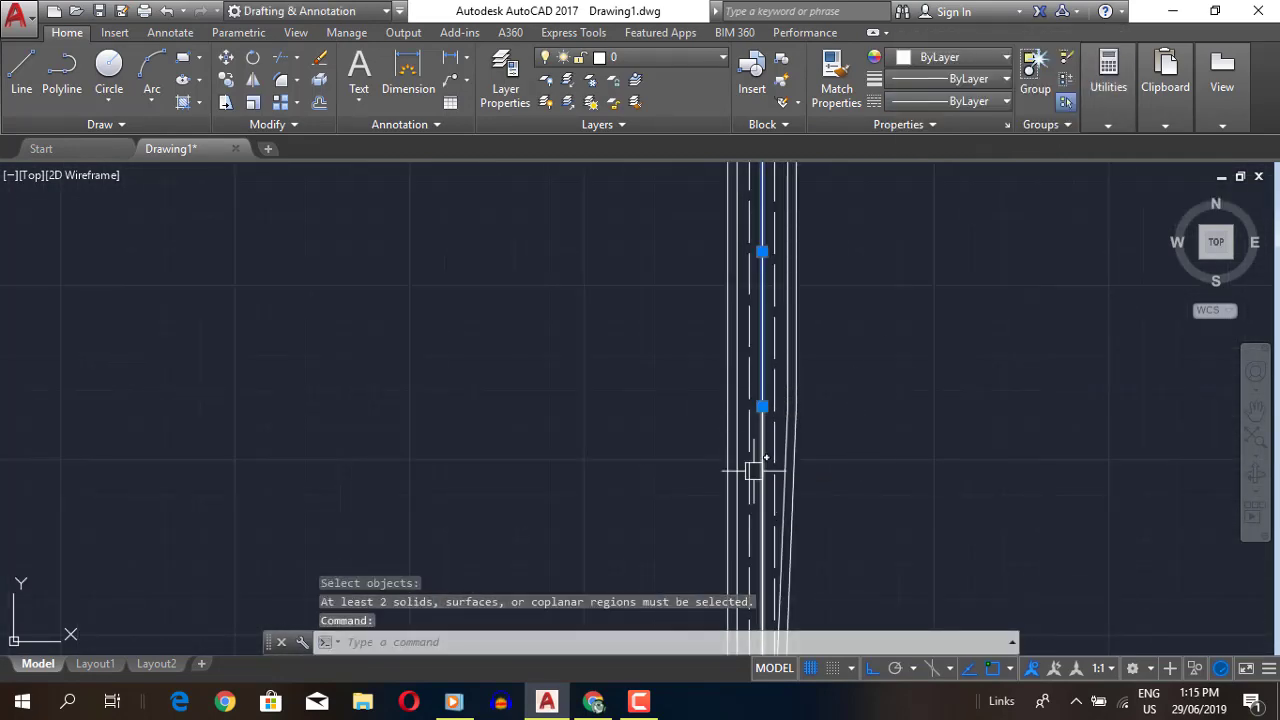
scroll(825, 484, "down", 5)
key("Return")
key("Escape")
scroll(825, 484, "up", 2)
scroll(814, 386, "up", 3)
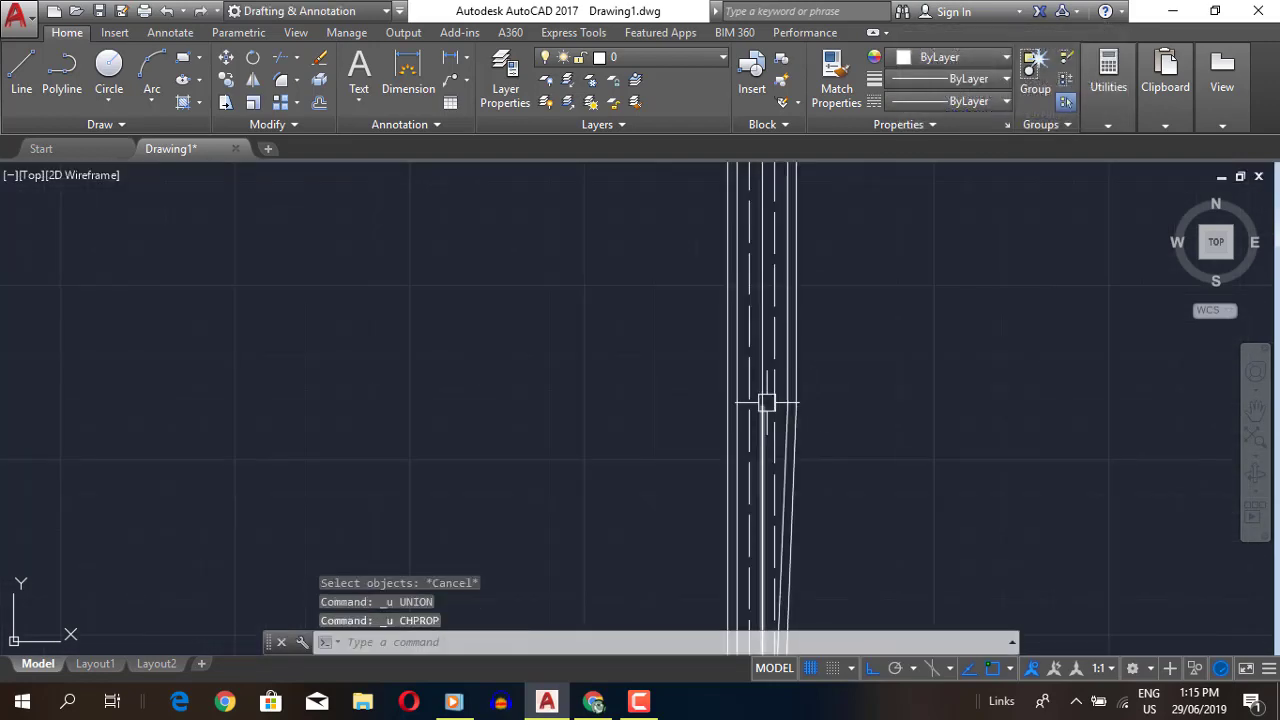
- Offset a copy of the side-road lane line beside it
type("o")
key("Return")
key("Return")
left_click(743, 366)
left_click(770, 370)
scroll(770, 370, "up", 2)
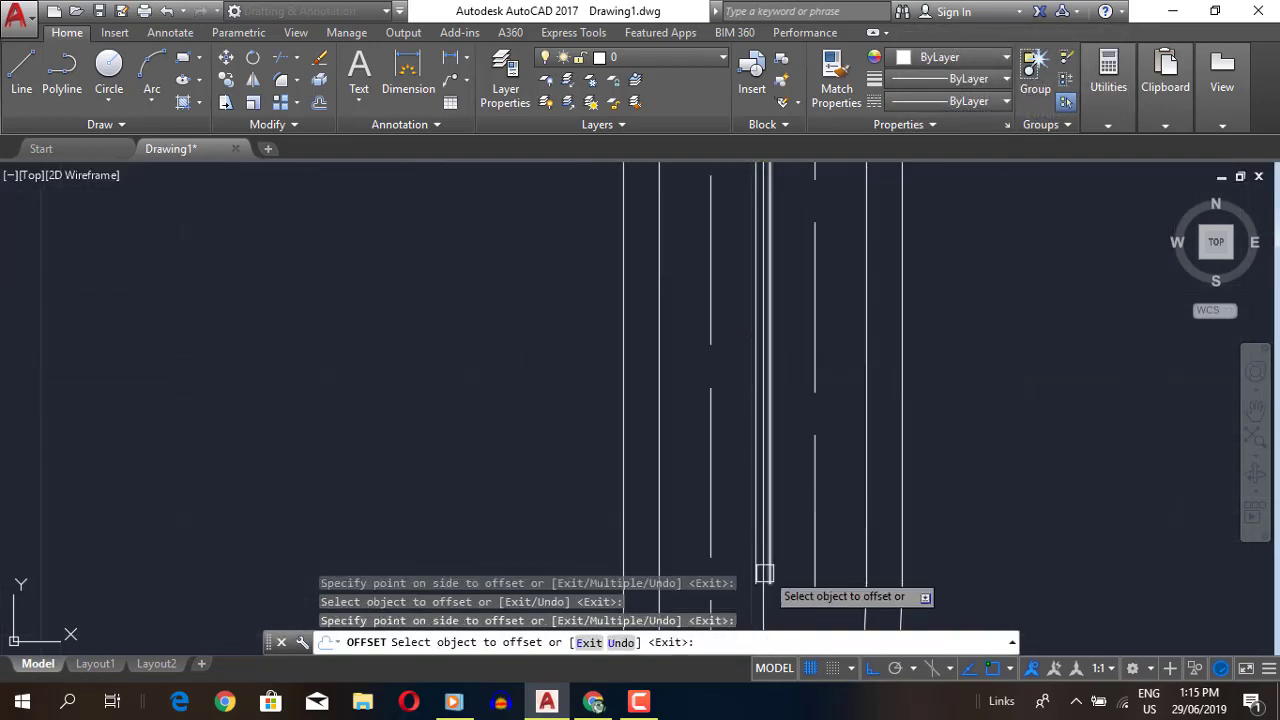
key("Escape")
- Make the main-road lane line dashed with ACAD_ISO03W100
left_click(766, 480)
scroll(851, 403, "down", 3)
scroll(705, 380, "up", 3)
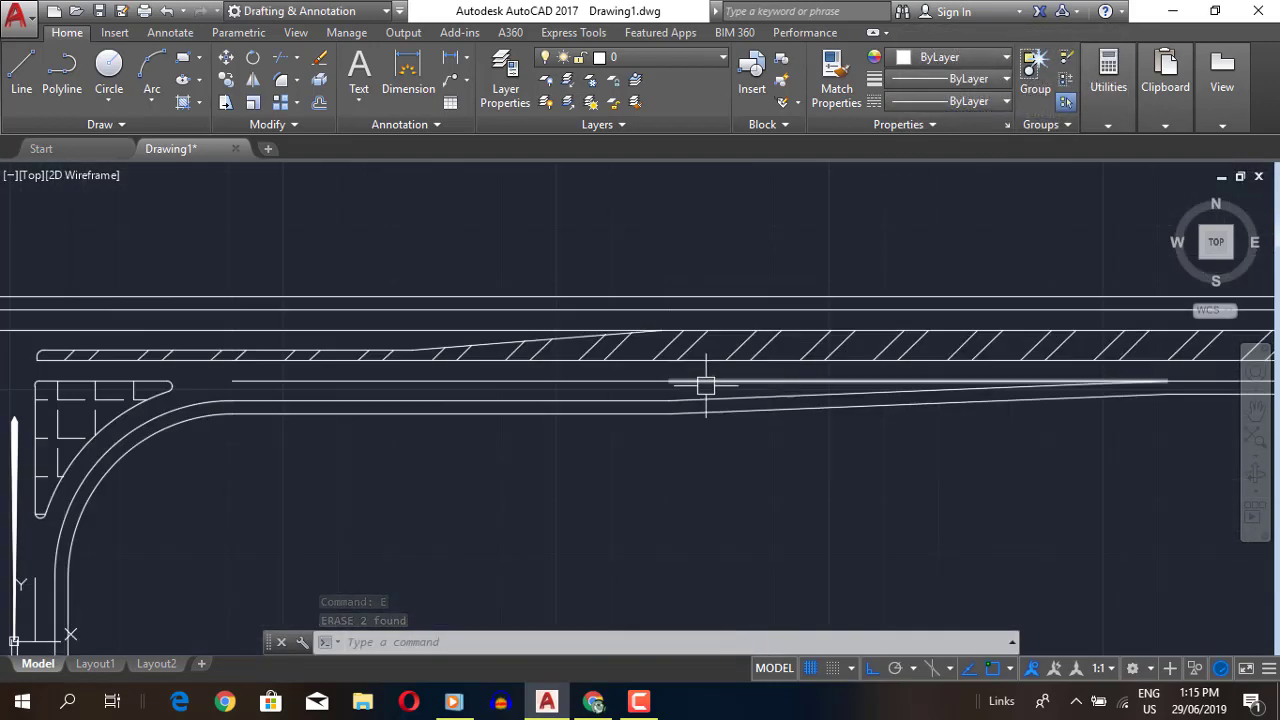
left_click(705, 380)
left_click(960, 79)
left_click(957, 194)
scroll(183, 423, "down", 2)
scroll(183, 423, "up", 4)
left_click(960, 79)
- Give the upper main-road lane line the dashed ACAD_ISO03W100 linetype
key("Escape")
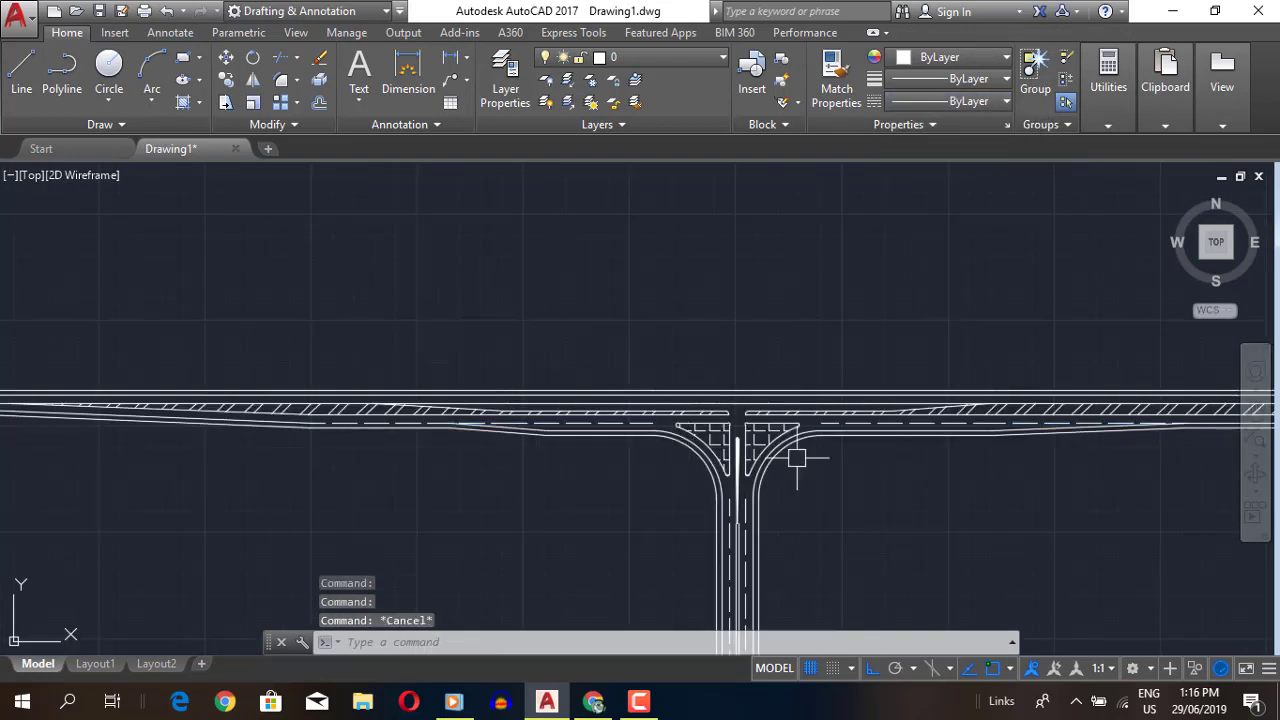
left_click(543, 404)
scroll(894, 480, "down", 3)
key("Escape")
scroll(389, 403, "up", 3)
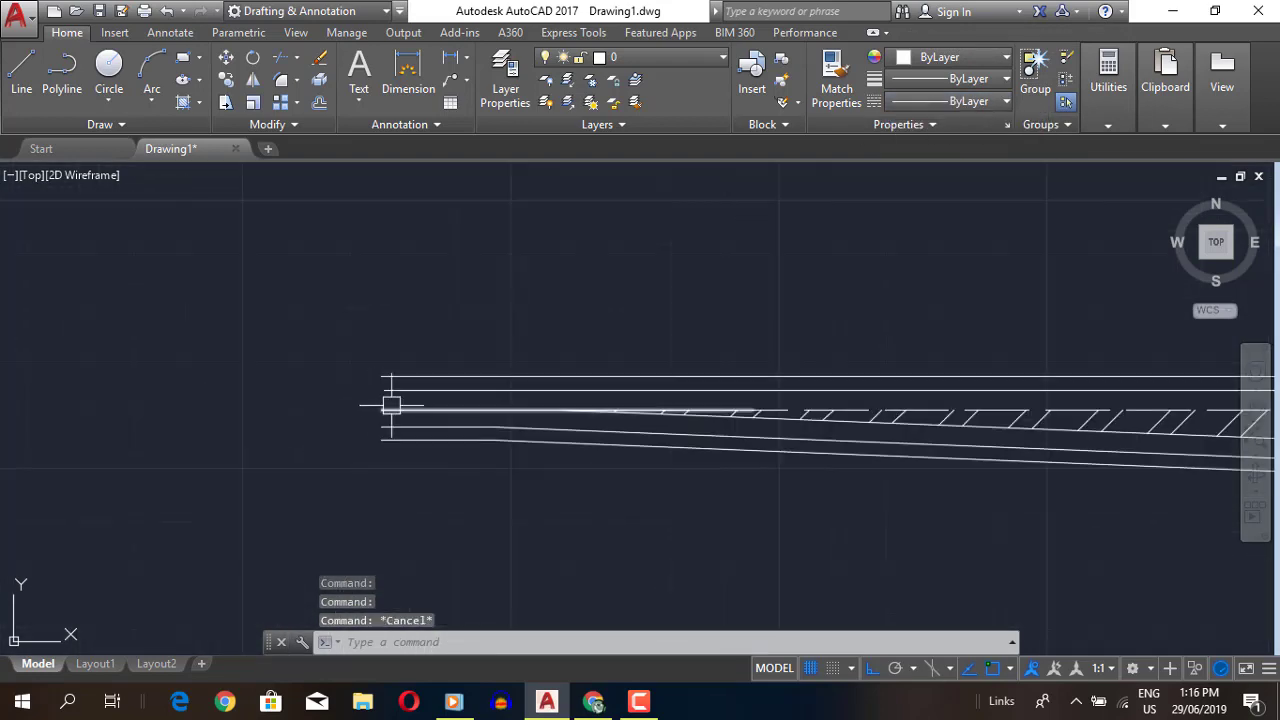
left_click(960, 101)
left_click(957, 169)
scroll(984, 380, "down", 2)
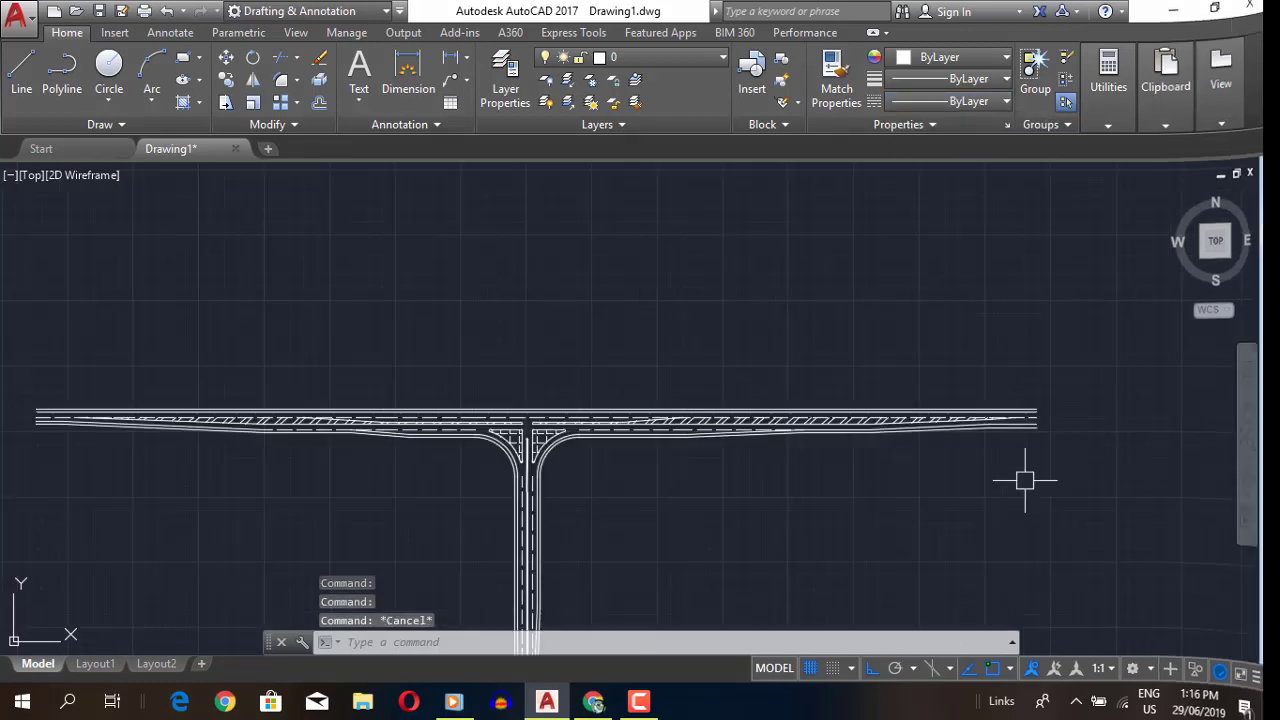